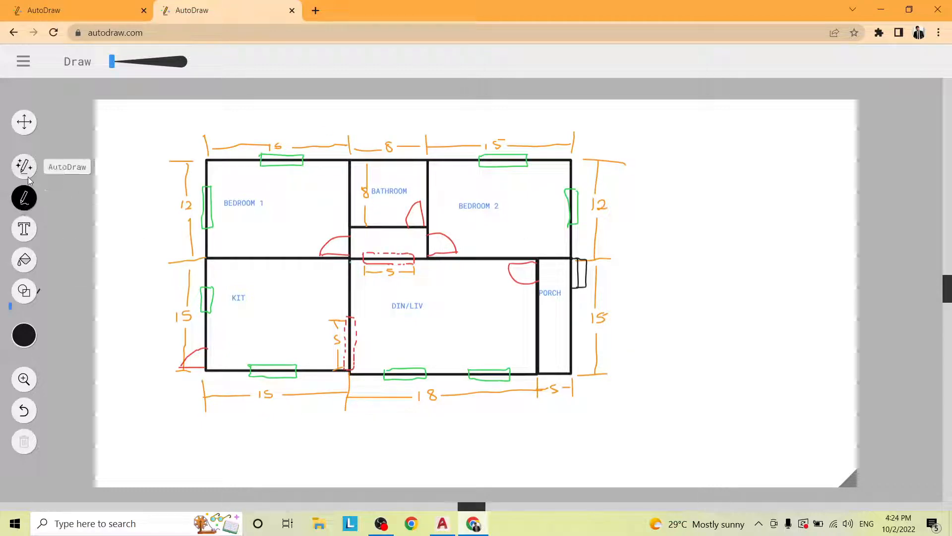
Step: Delete the red door swing inside the DIN/LIV room beside the porch wall
{"action": "key", "text": "v"}
{"action": "left_click", "coordinate": [519, 282]}
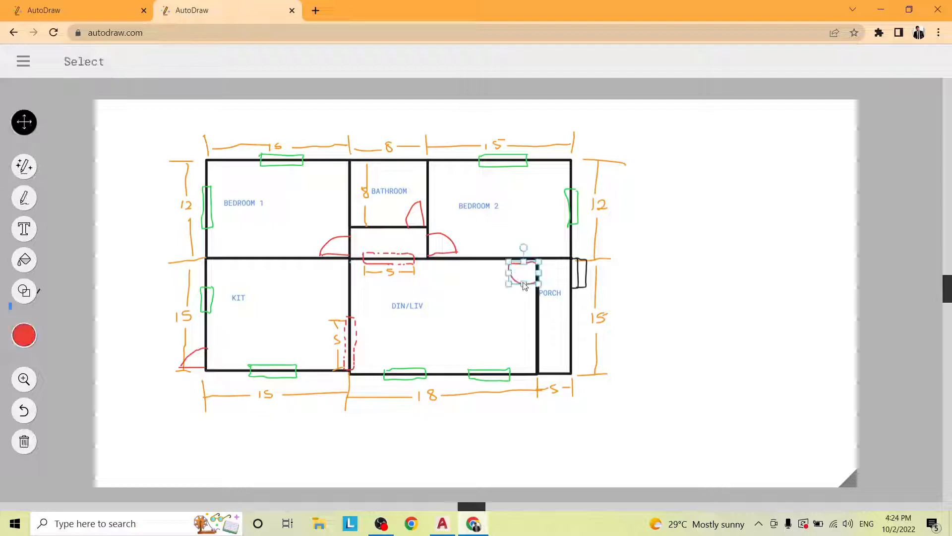
{"action": "key", "text": "Delete"}
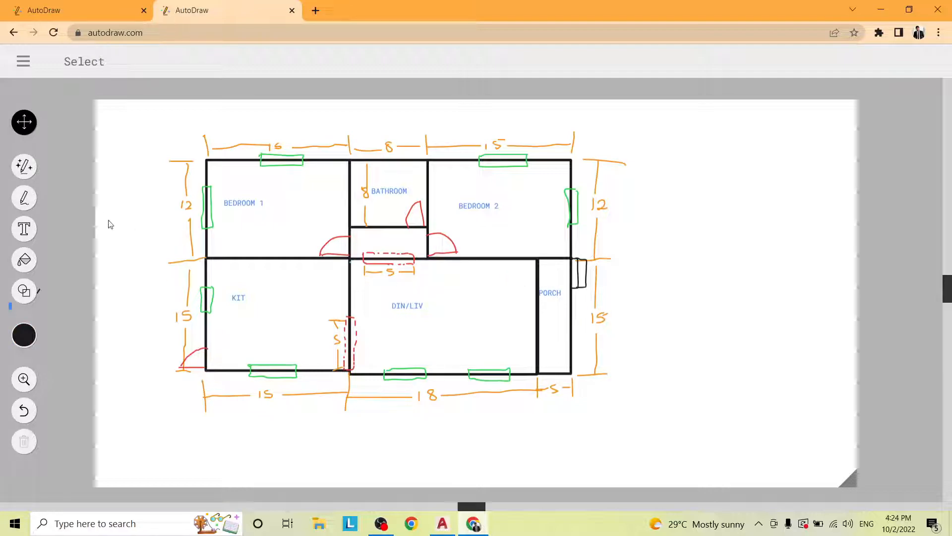
Step: Draw a red freehand door swing on the porch side of the wall between DIN/LIV and PORCH, near its upper end
{"action": "left_click", "coordinate": [24, 199]}
{"action": "left_click", "coordinate": [24, 335]}
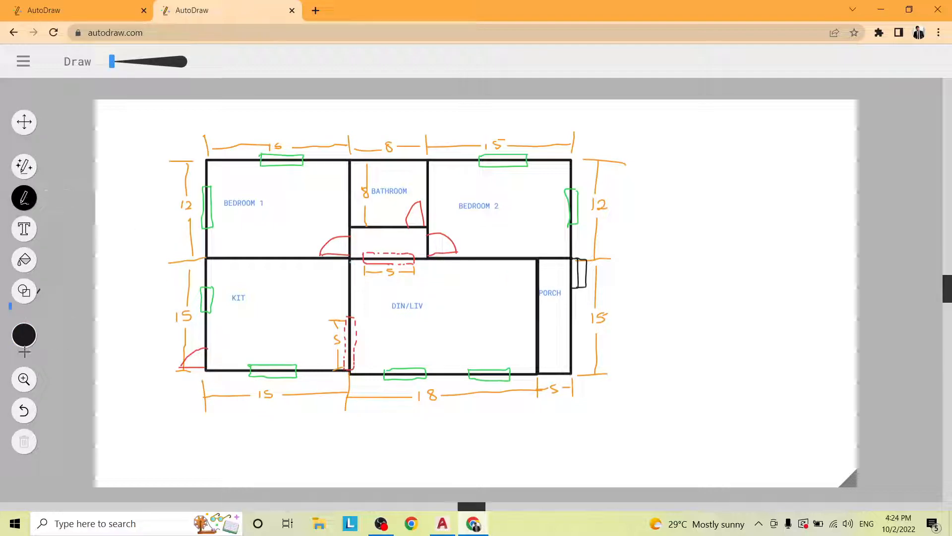
{"action": "left_click", "coordinate": [129, 336]}
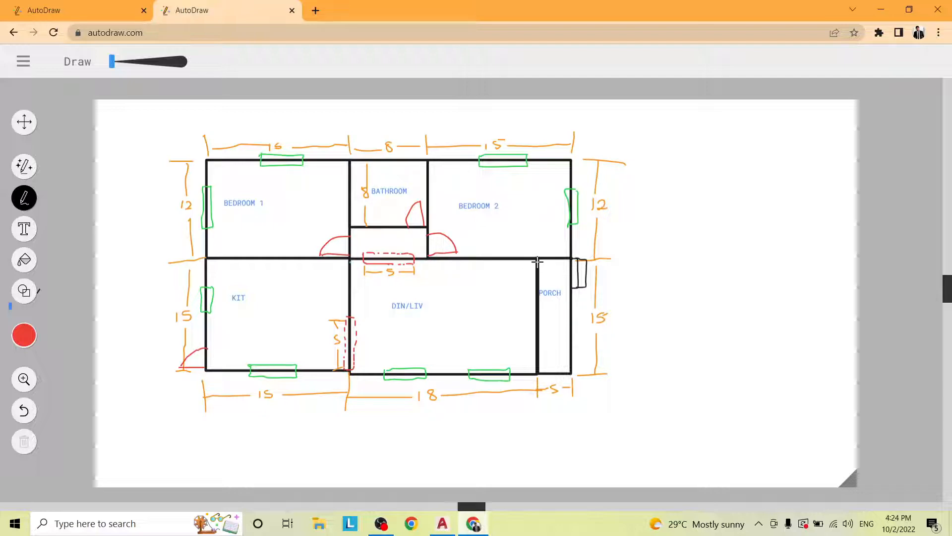
{"action": "left_click_drag", "start_coordinate": [558, 273], "coordinate": [538, 280]}
Step: Switch to AutoCAD and start a new drawing
{"action": "key", "text": "alt+Tab"}
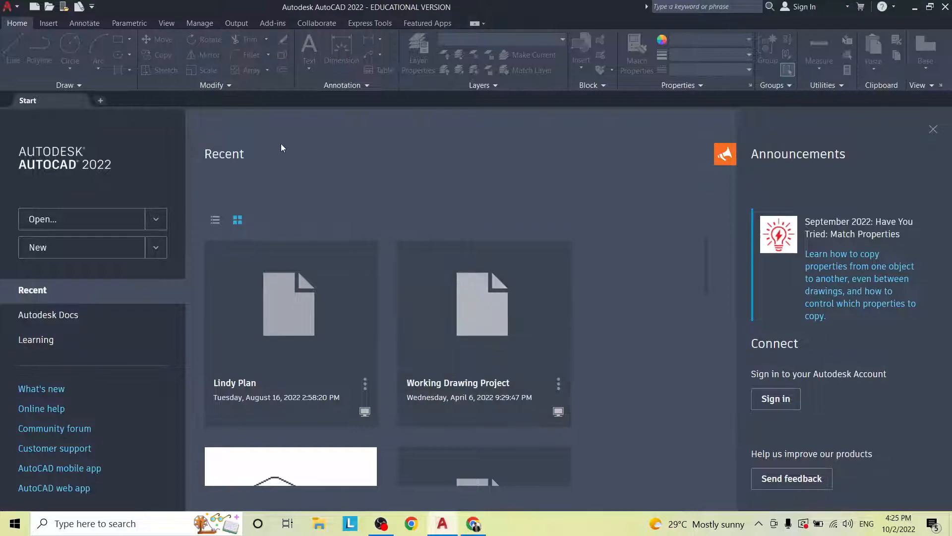
{"action": "left_click", "coordinate": [100, 102]}
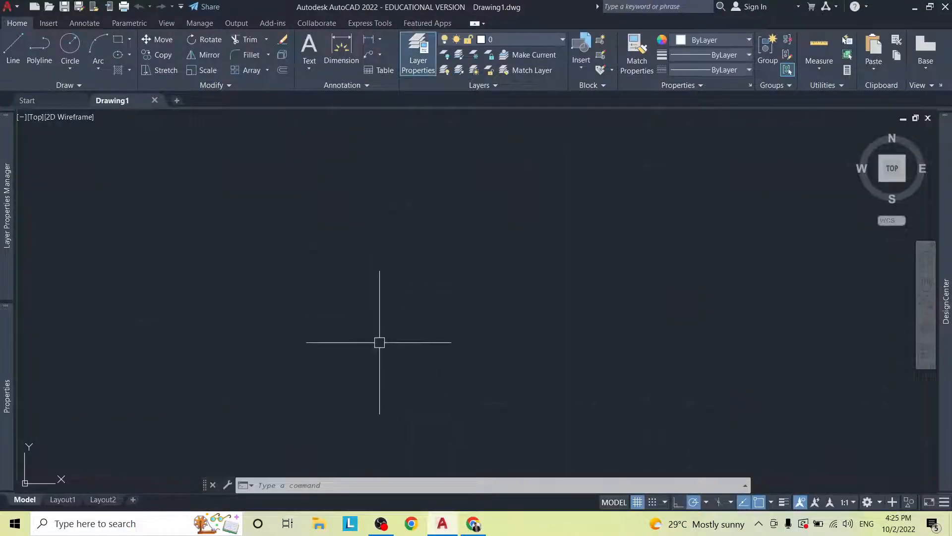
Step: Set the drawing units' length precision to 0 with the Decimal type
{"action": "type", "text": "UNIT"}
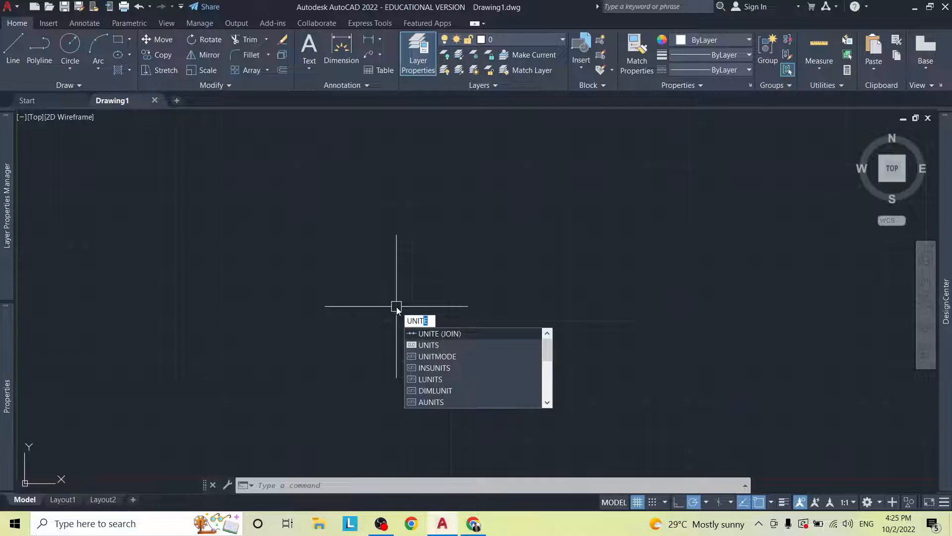
{"action": "type", "text": "S"}
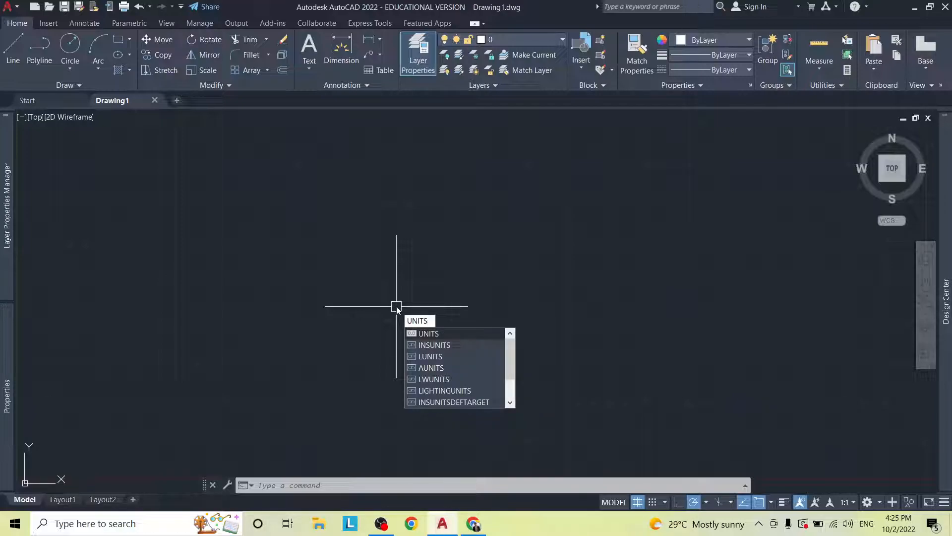
{"action": "key", "text": "Return"}
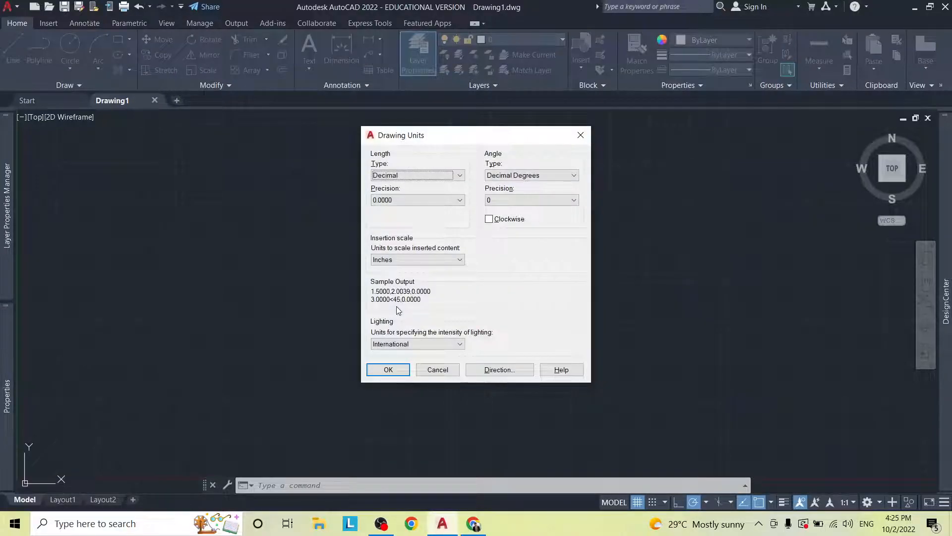
{"action": "left_click", "coordinate": [430, 199]}
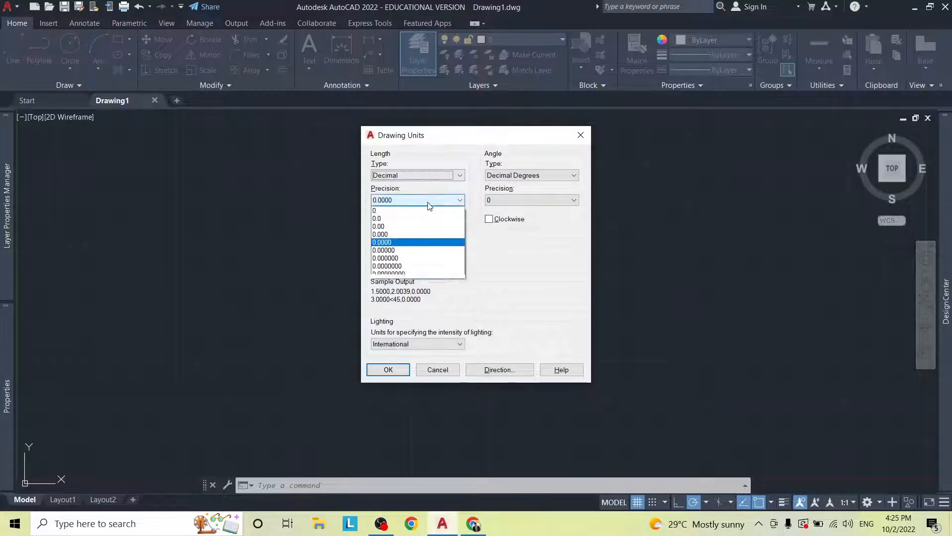
{"action": "left_click", "coordinate": [416, 157]}
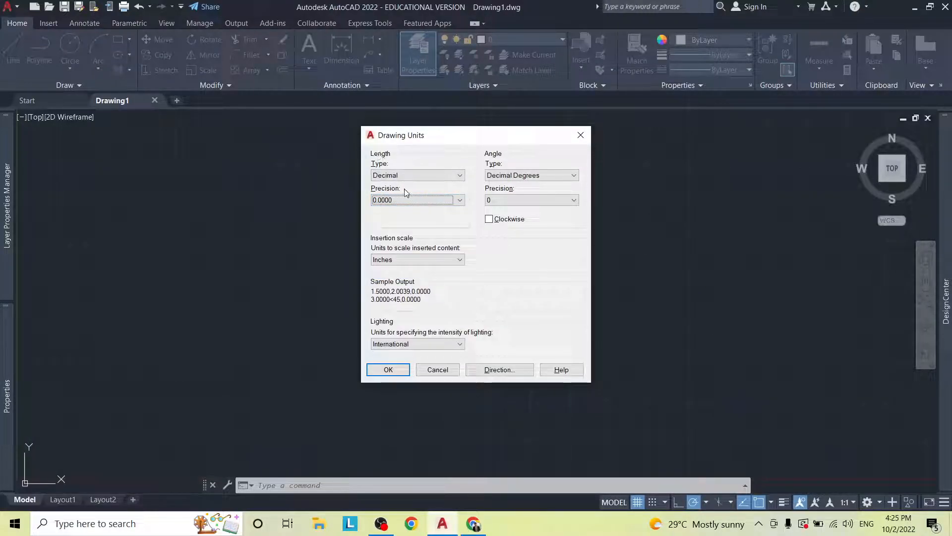
{"action": "left_click", "coordinate": [390, 201]}
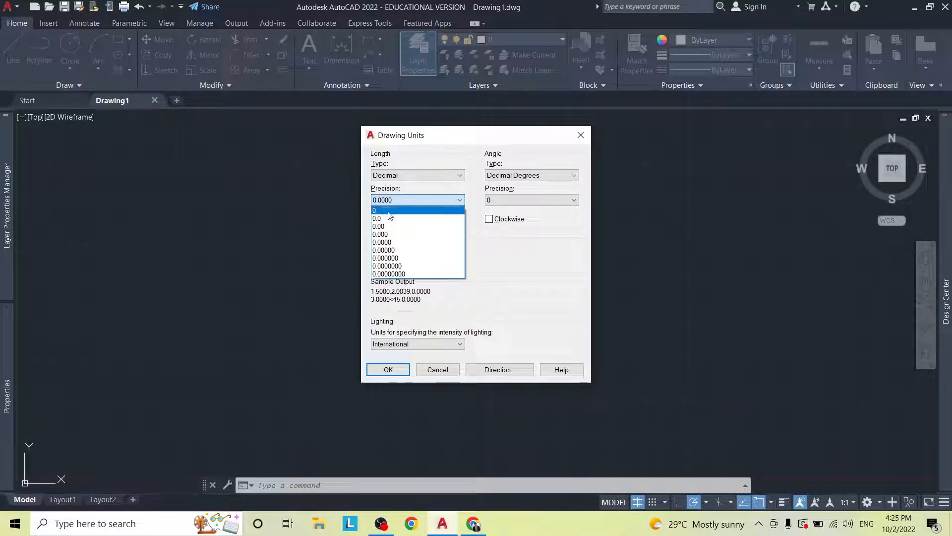
{"action": "left_click", "coordinate": [390, 211]}
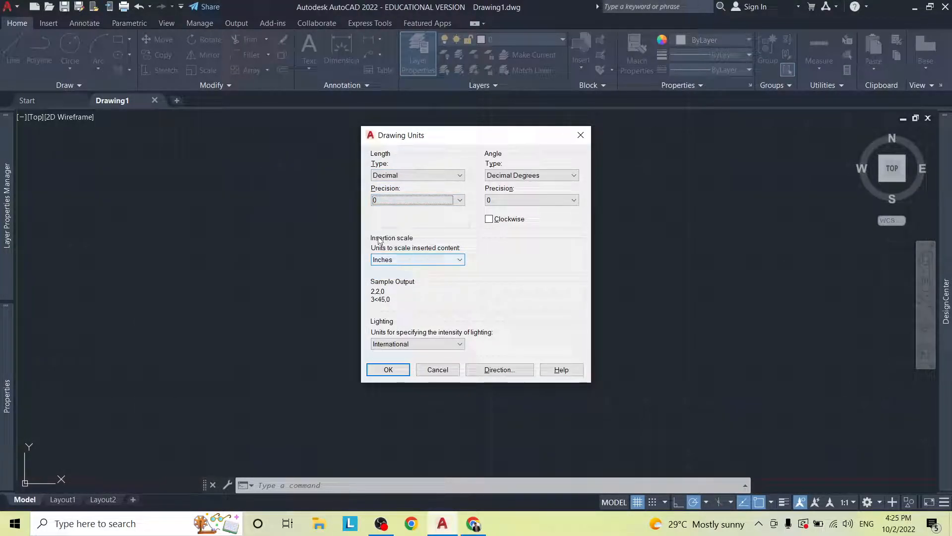
Step: Set the insertion scale to Millimeters, keep the angle precision at 0, and apply the drawing units
{"action": "left_click", "coordinate": [393, 261]}
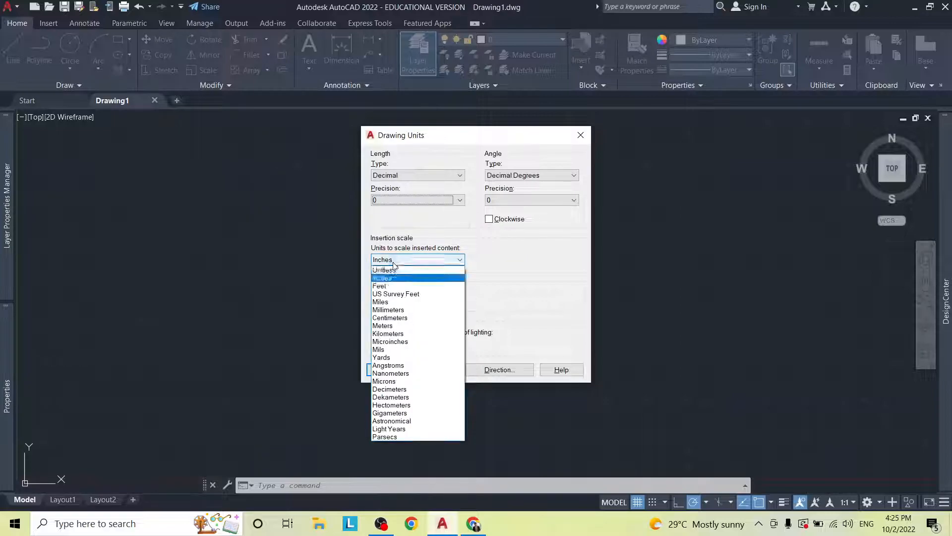
{"action": "left_click", "coordinate": [394, 311]}
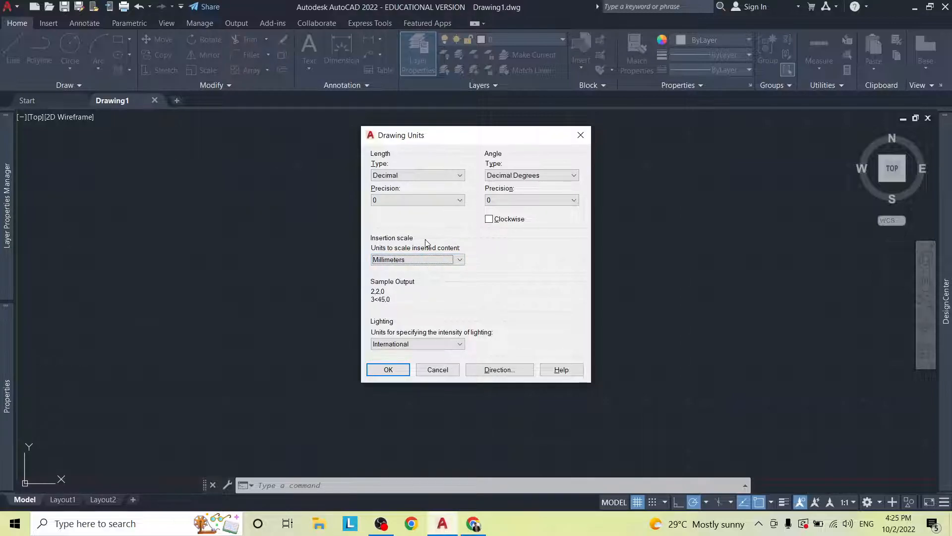
{"action": "left_click", "coordinate": [506, 201]}
{"action": "left_click", "coordinate": [506, 207]}
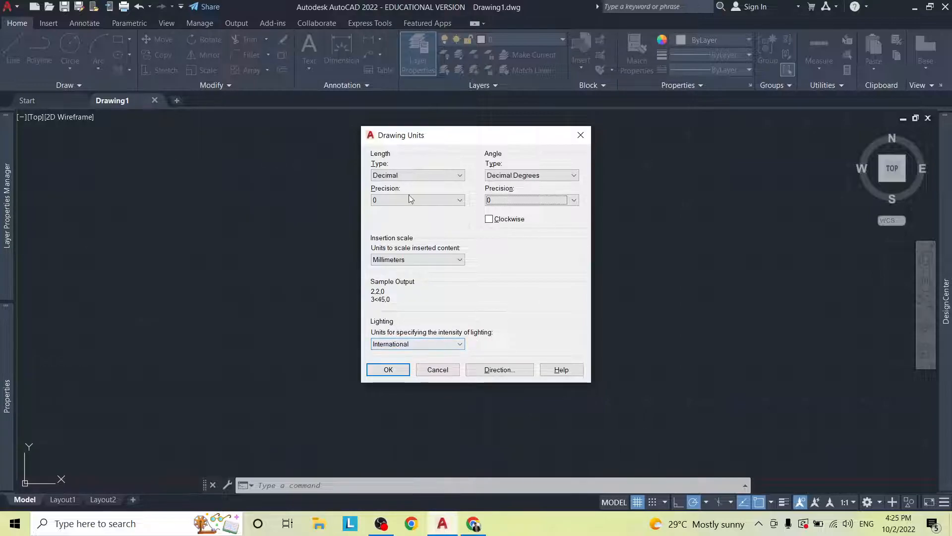
{"action": "left_click", "coordinate": [397, 371]}
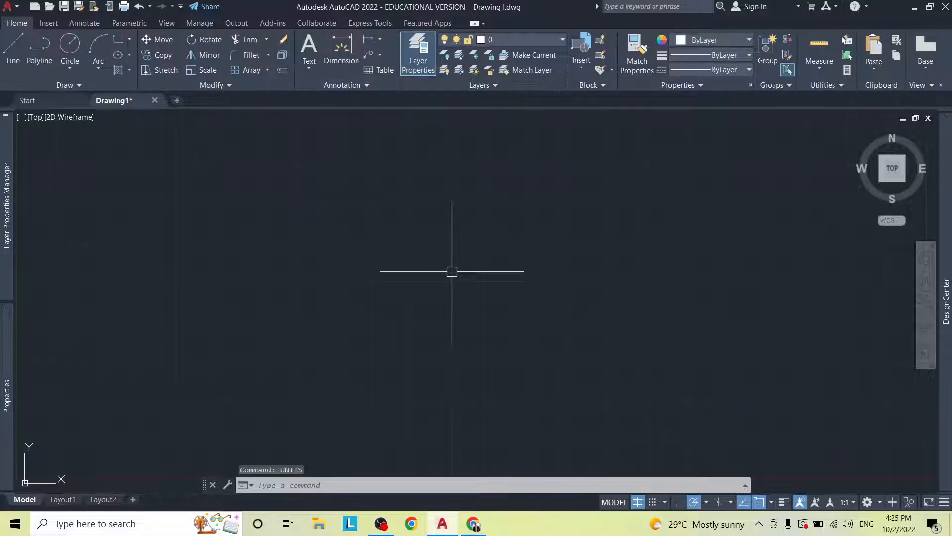
Step: Try to reset the model space limits from 0,0 with 12000 for the upper-right corner, consulting the AutoDraw floor plan sketch for dimensions
{"action": "type", "text": "LIMIT"}
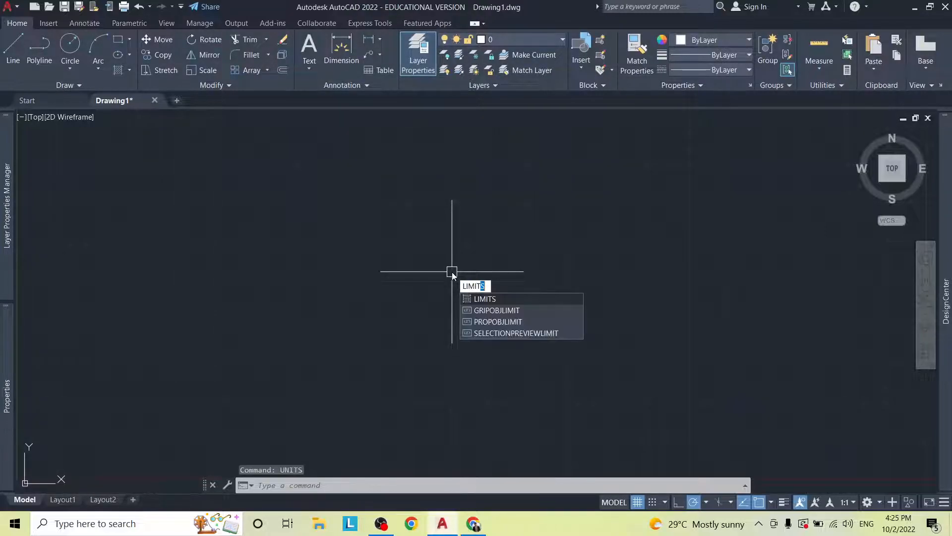
{"action": "type", "text": "s"}
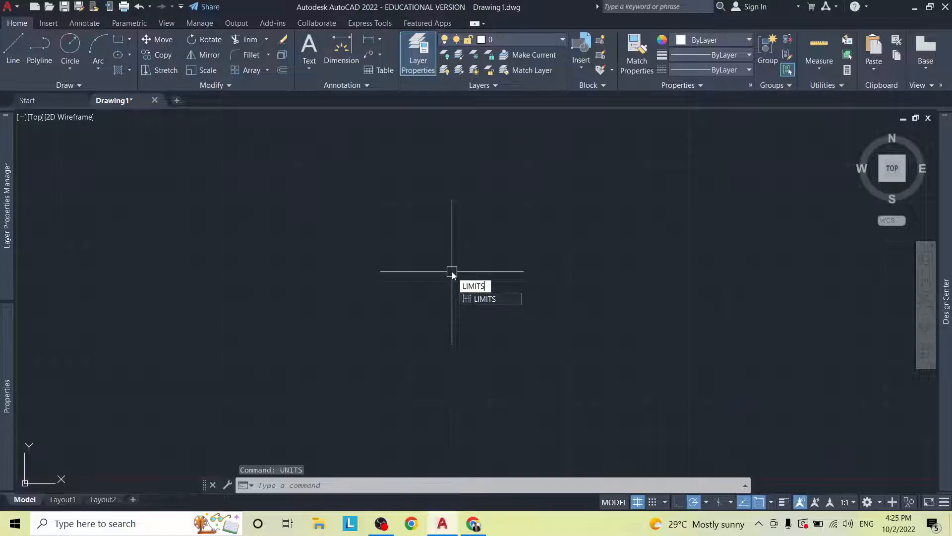
{"action": "key", "text": "Return"}
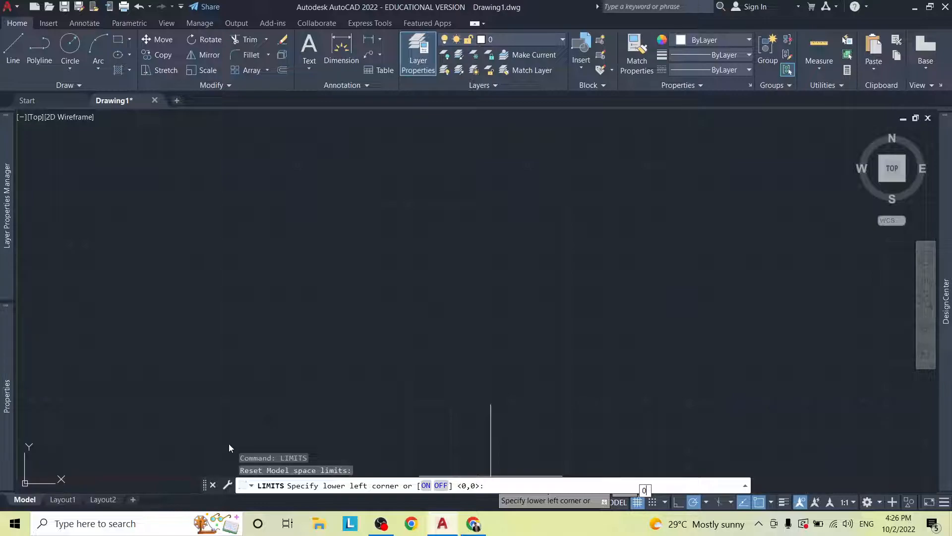
{"action": "type", "text": ",0"}
{"action": "key", "text": "Return"}
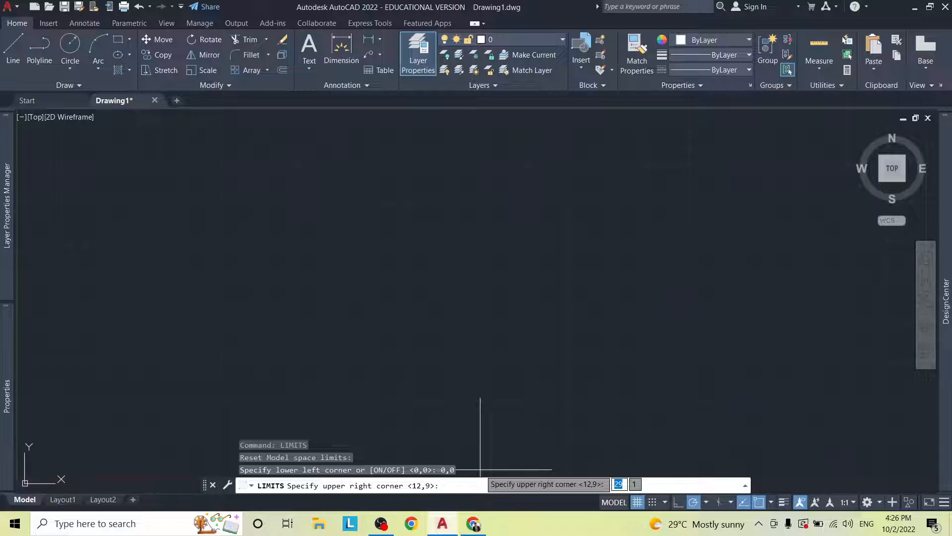
{"action": "key", "text": "alt+Tab"}
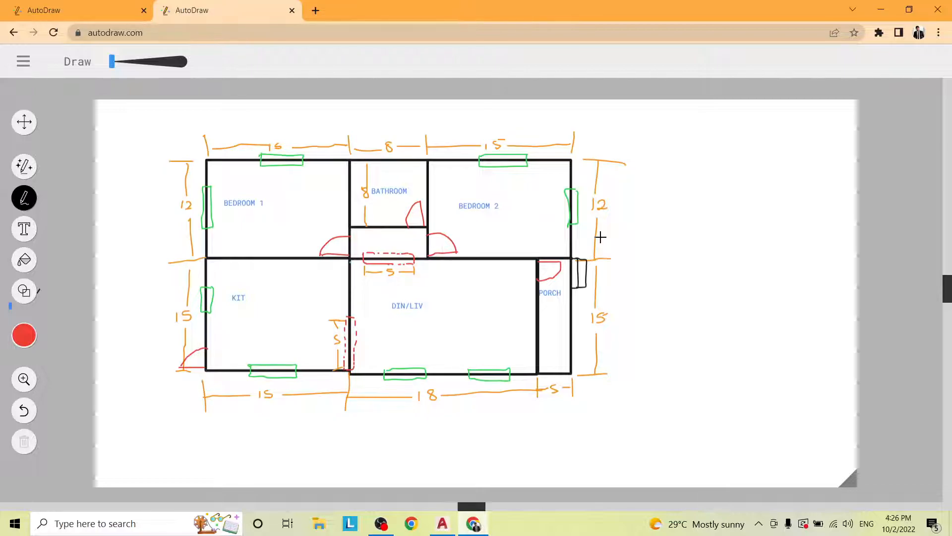
{"action": "key", "text": "alt+Tab"}
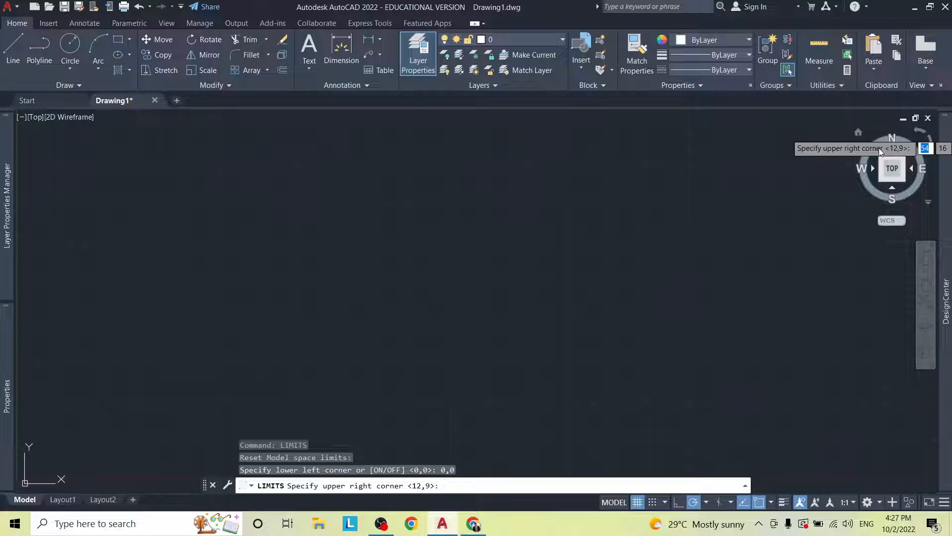
{"action": "type", "text": "12"}
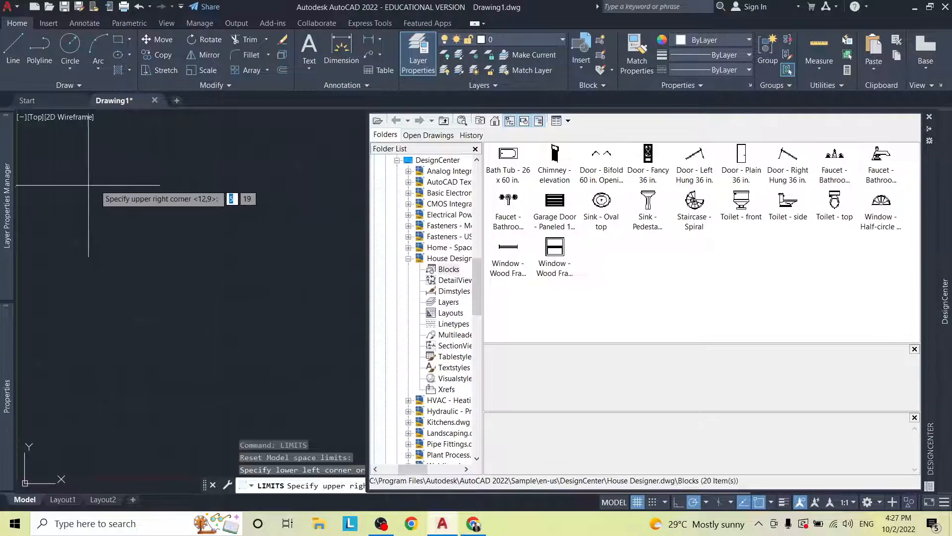
{"action": "type", "text": "12000"}
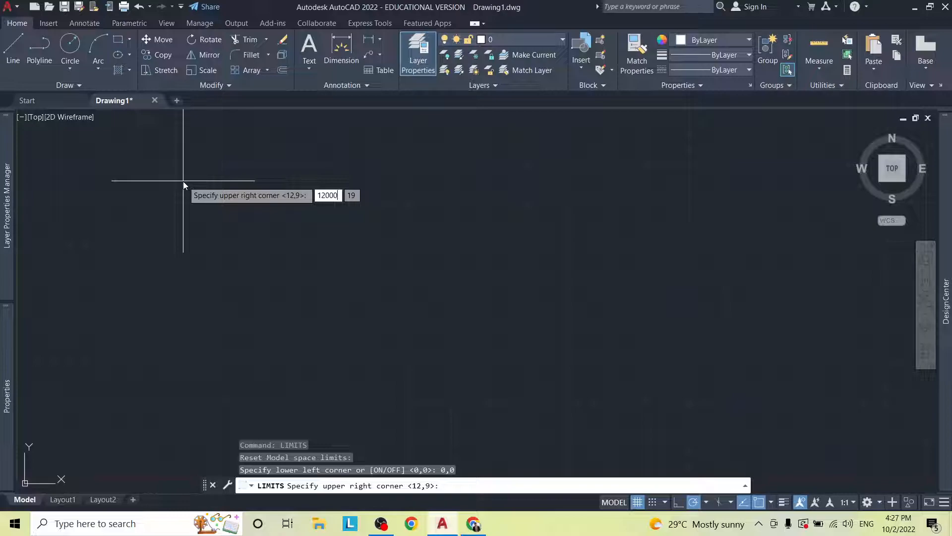
{"action": "key", "text": "Return"}
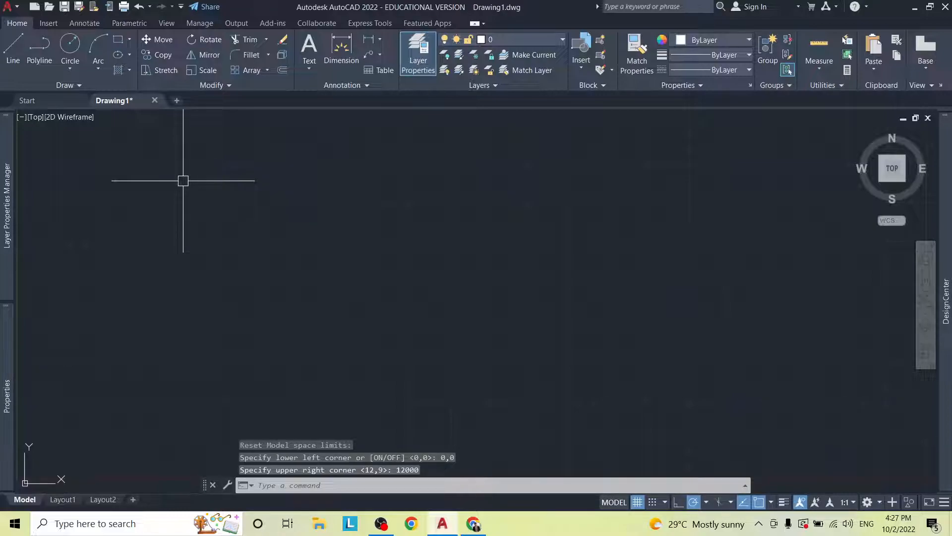
Step: Set the model space limits with the lower-left corner at 0,0 and the upper-right corner at 12000,9000
{"action": "type", "text": "LIMITS"}
{"action": "key", "text": "Return"}
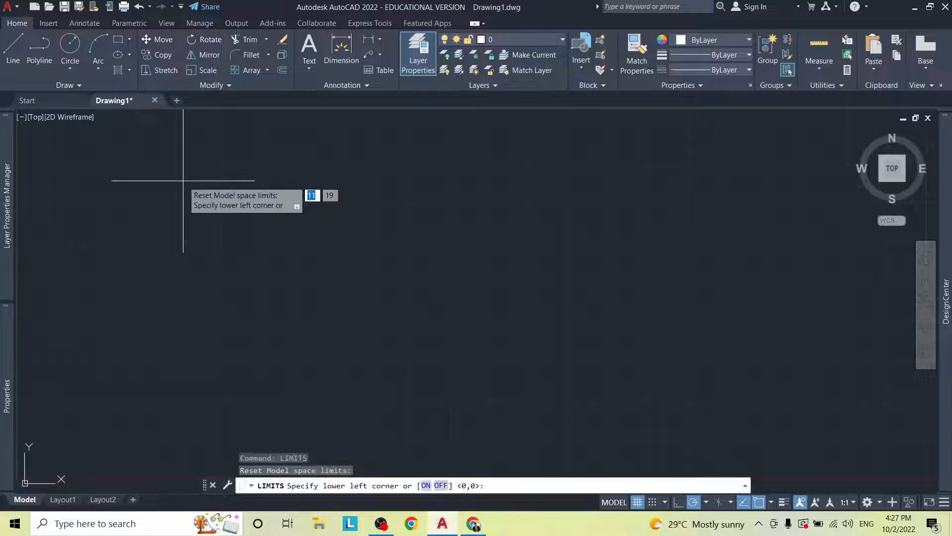
{"action": "type", "text": "0,0"}
{"action": "key", "text": "Return"}
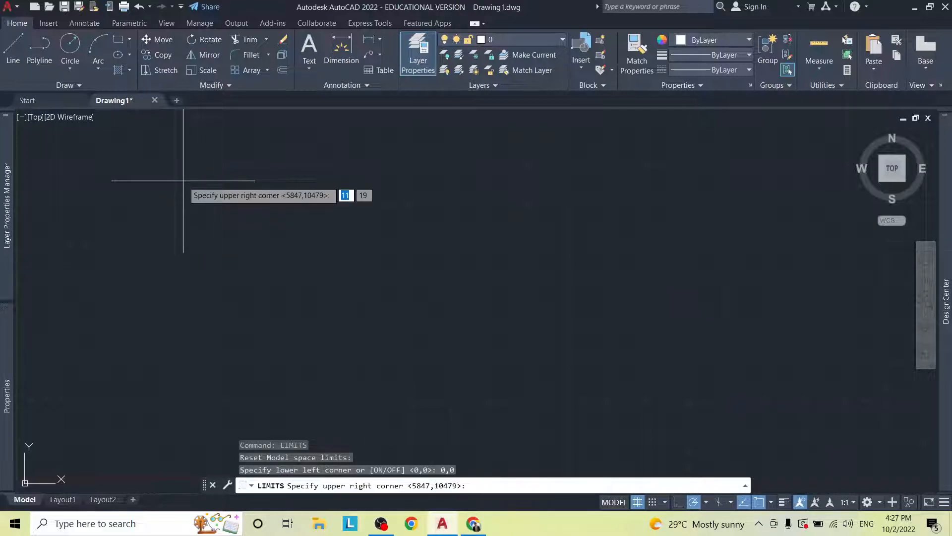
{"action": "type", "text": "12000,"}
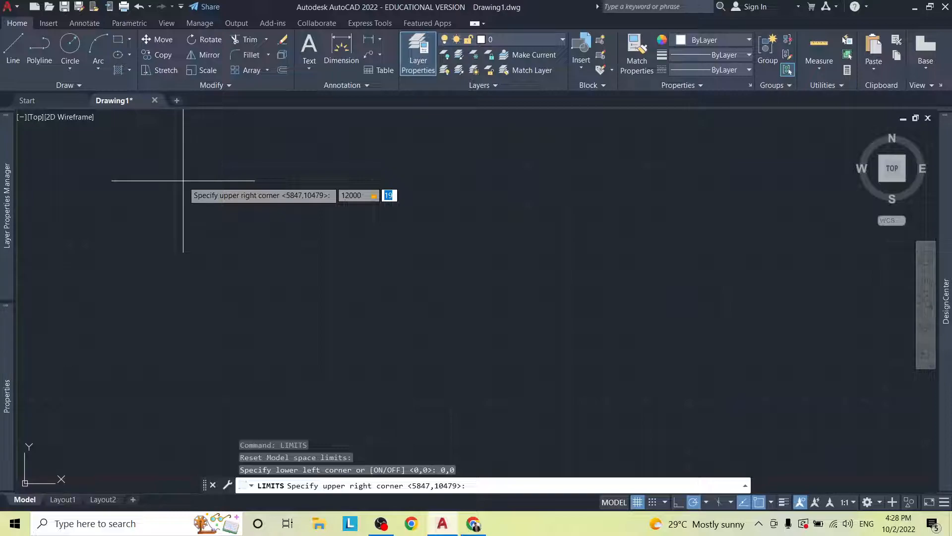
{"action": "type", "text": "9000"}
{"action": "key", "text": "Return"}
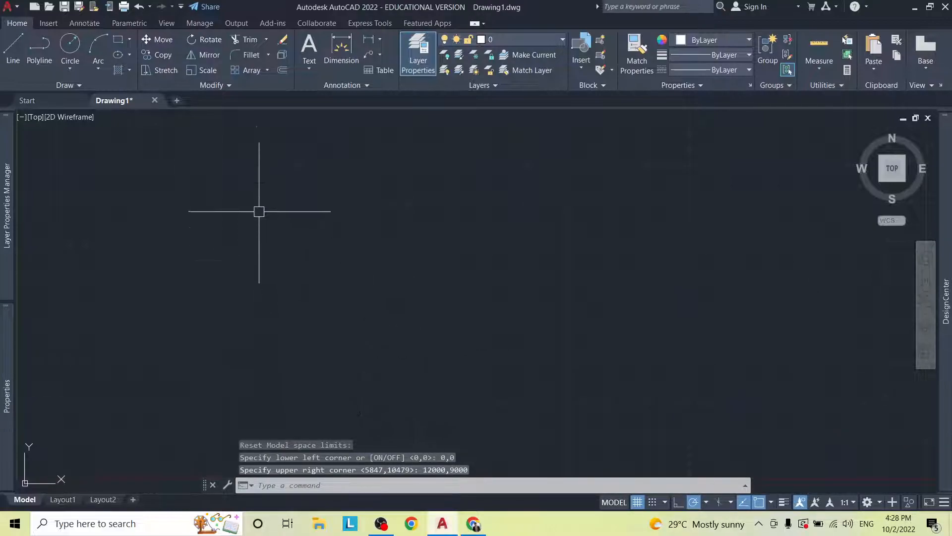
Step: Zoom the drawing with the All option to fit the full model space limits
{"action": "key", "text": "ctrl+2"}
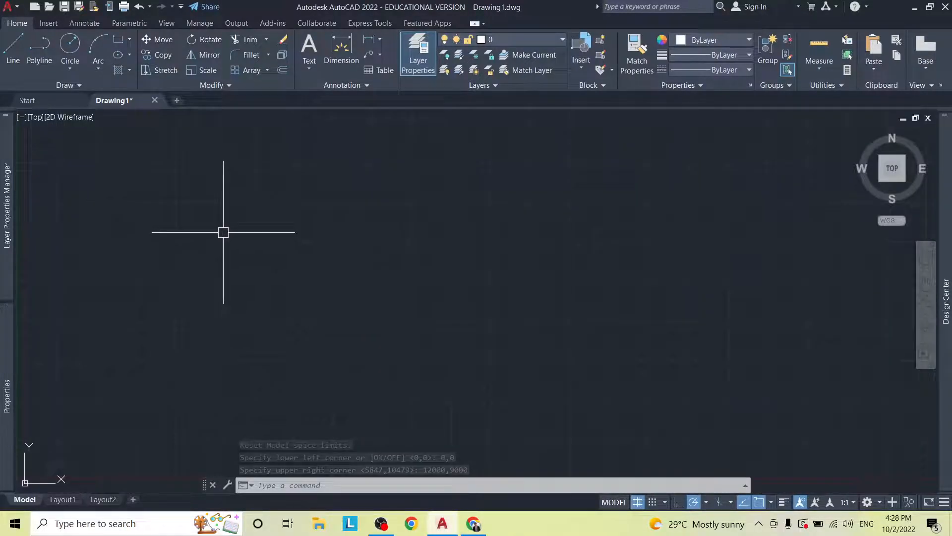
{"action": "type", "text": "Z"}
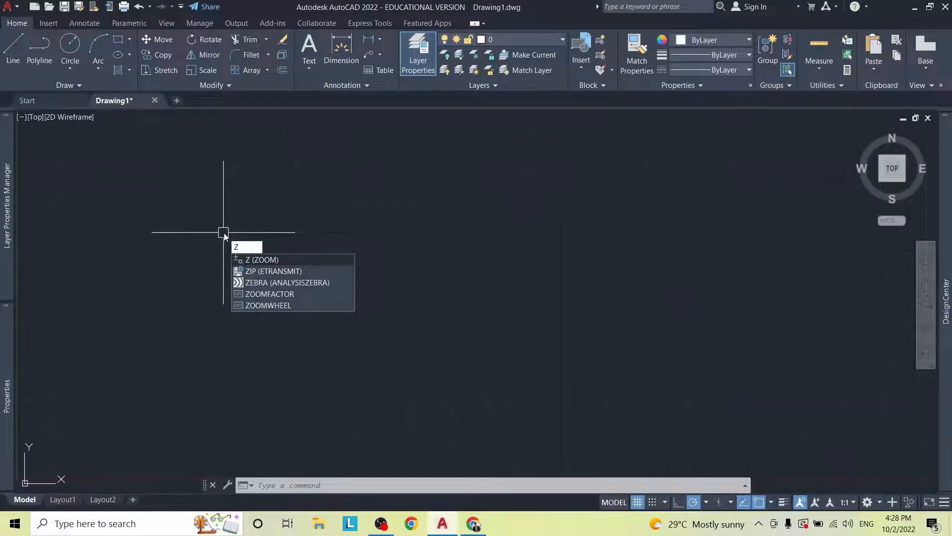
{"action": "key", "text": "Return"}
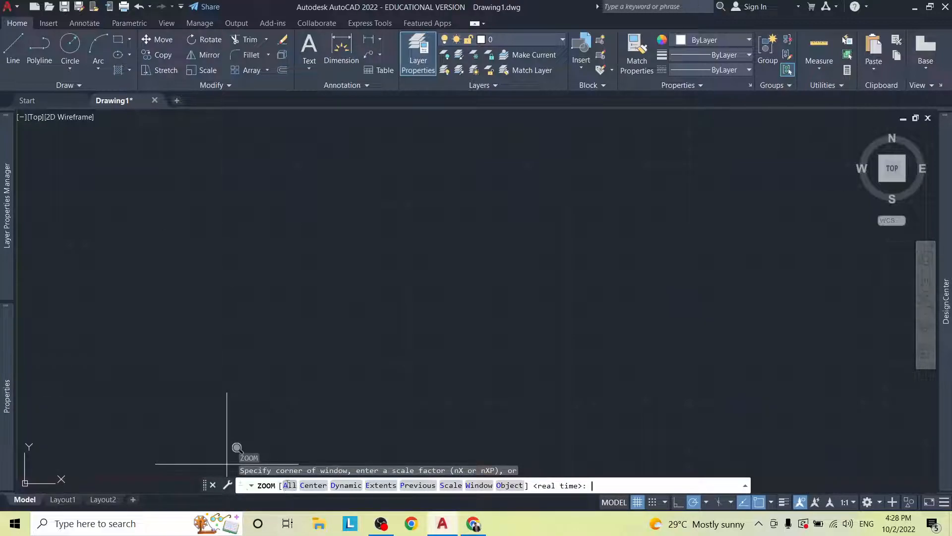
{"action": "left_click", "coordinate": [288, 486]}
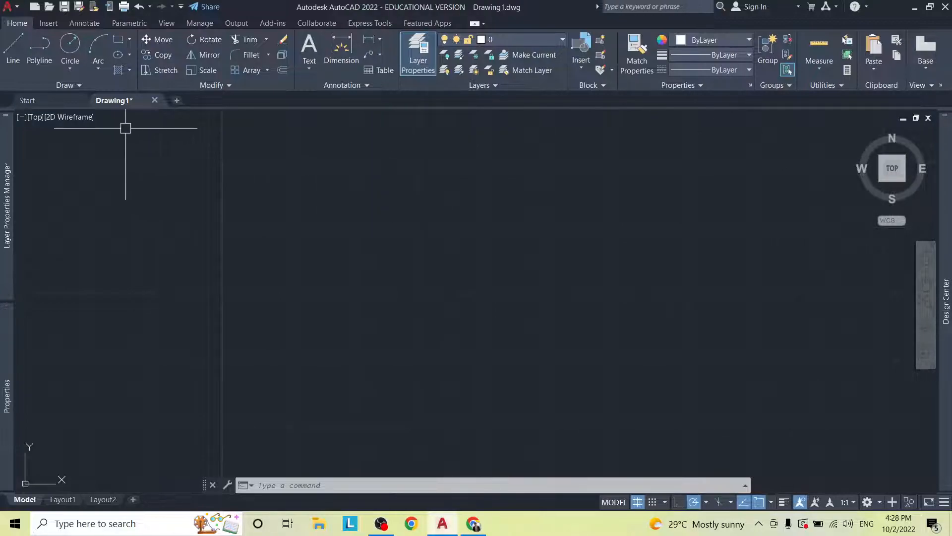
{"action": "mouse_move", "coordinate": [945, 152]}
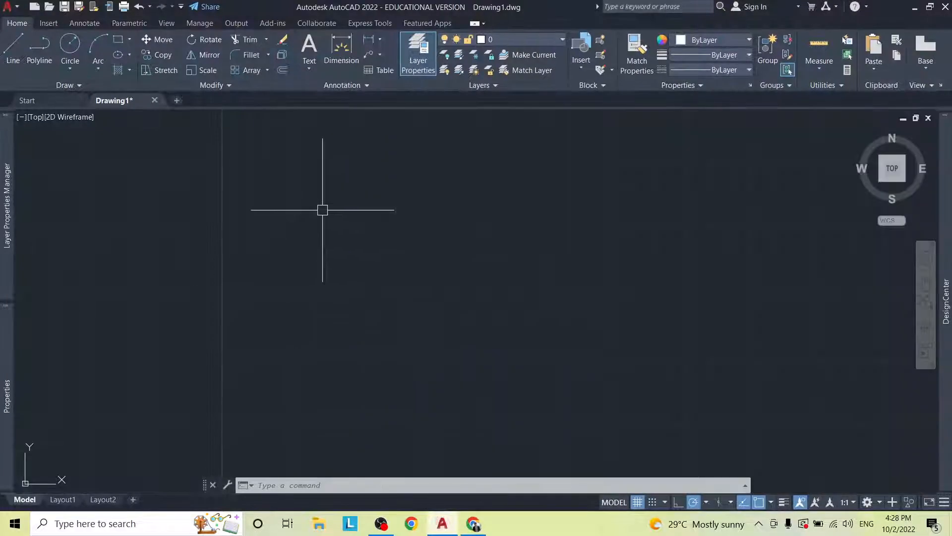
Step: Switch from the sketched floor plan back to AutoCAD and open the Layer Properties Manager, pinned open beside the drawing
{"action": "mouse_move", "coordinate": [110, 98]}
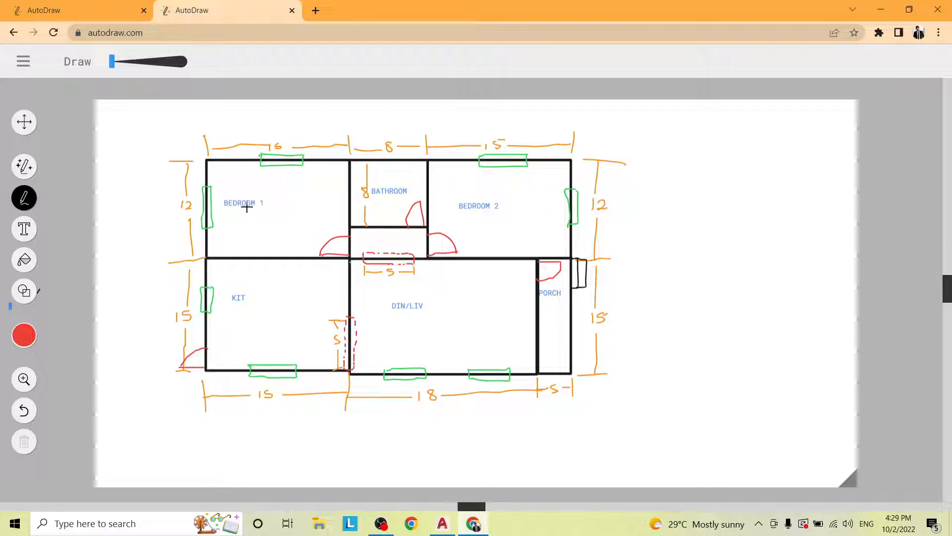
{"action": "key", "text": "alt+Tab"}
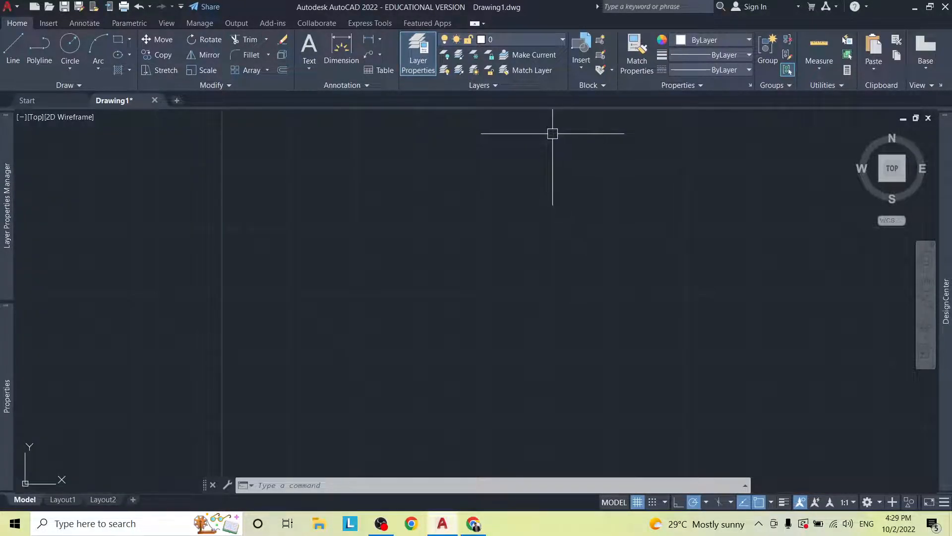
{"action": "left_click", "coordinate": [415, 59]}
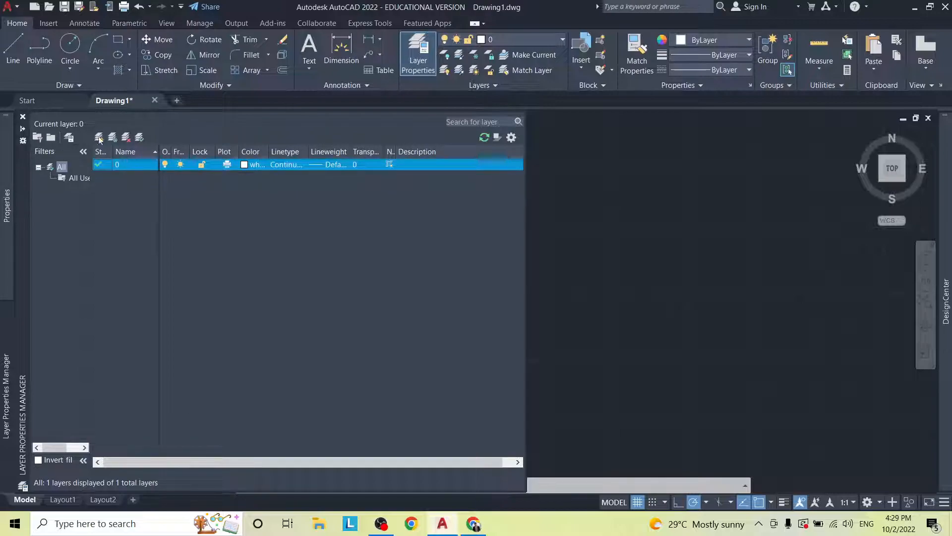
{"action": "left_click", "coordinate": [22, 128]}
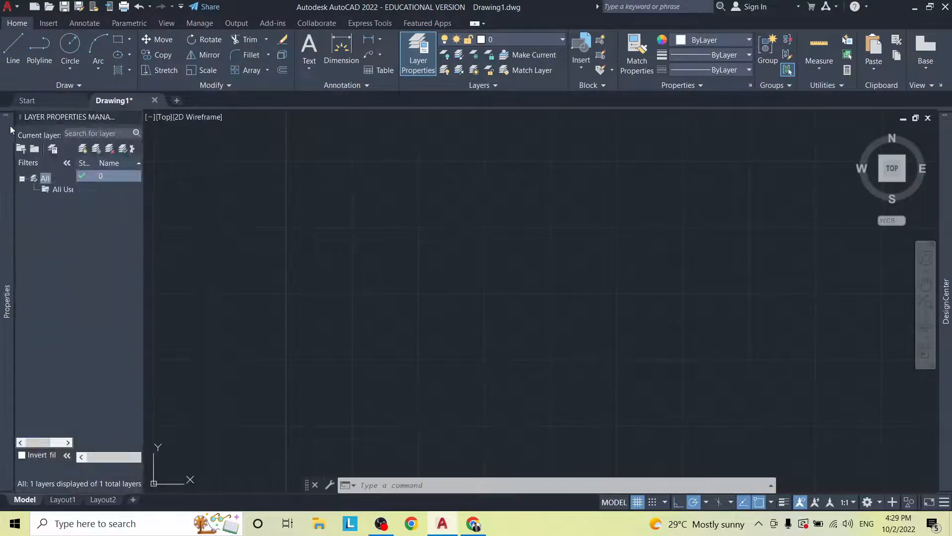
Step: Dock the Properties palette fully open beside the Layer Properties Manager instead of leaving it auto-hidden
{"action": "mouse_move", "coordinate": [9, 130]}
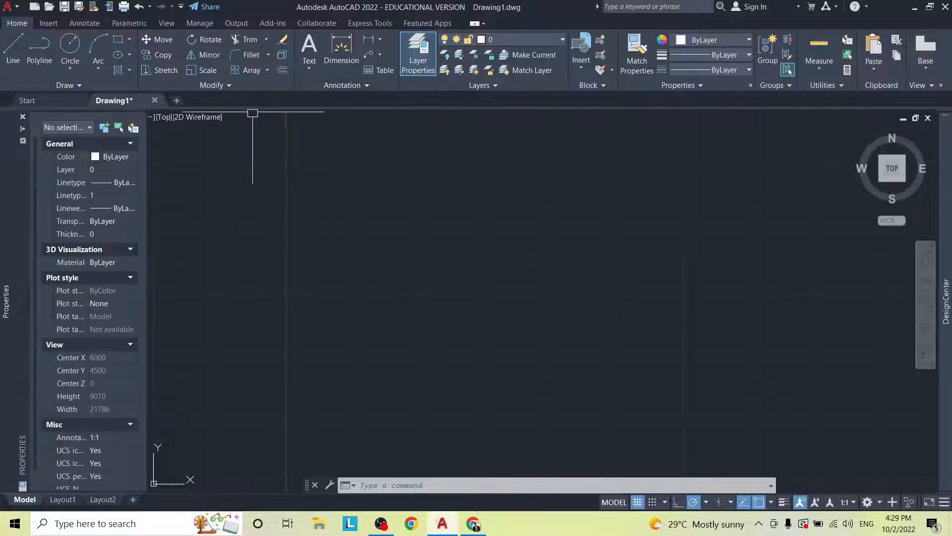
{"action": "left_click", "coordinate": [420, 56]}
{"action": "left_click", "coordinate": [421, 53]}
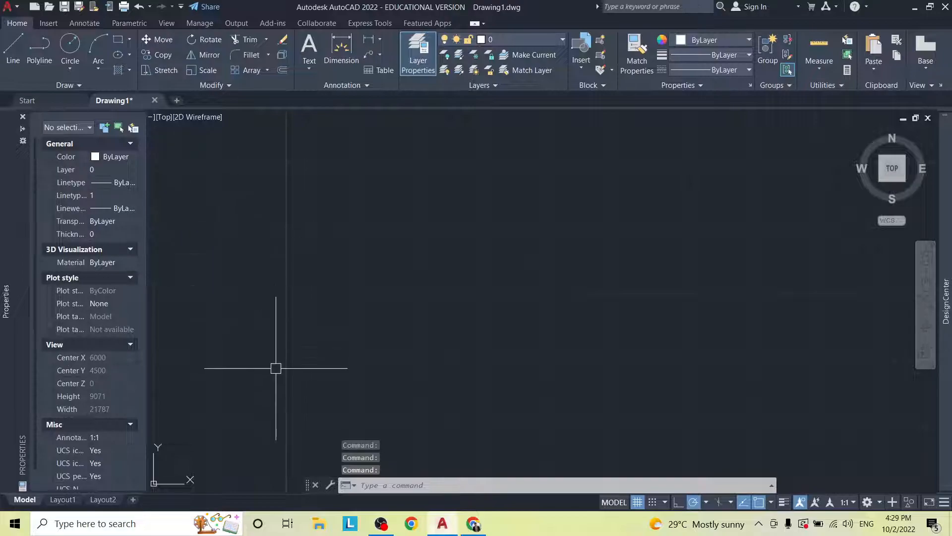
{"action": "mouse_move", "coordinate": [20, 329]}
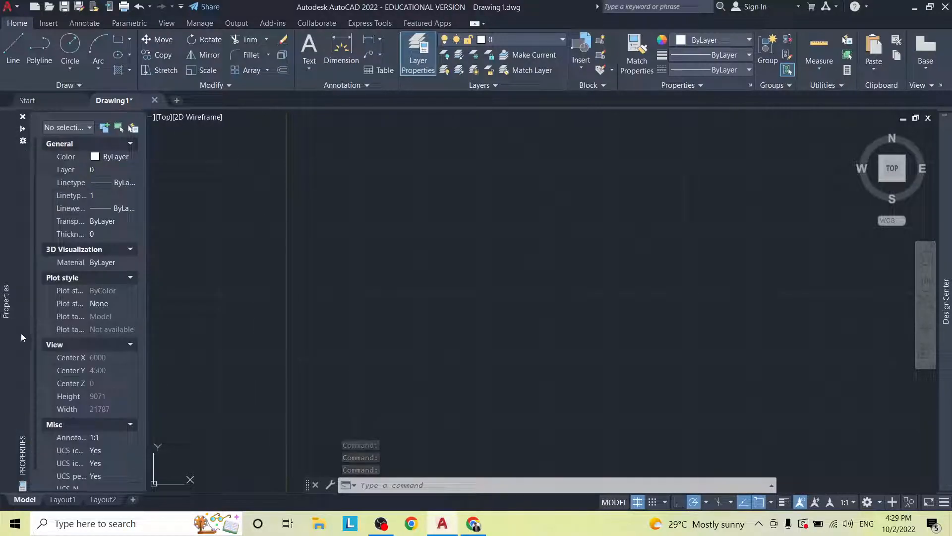
{"action": "left_click", "coordinate": [23, 139]}
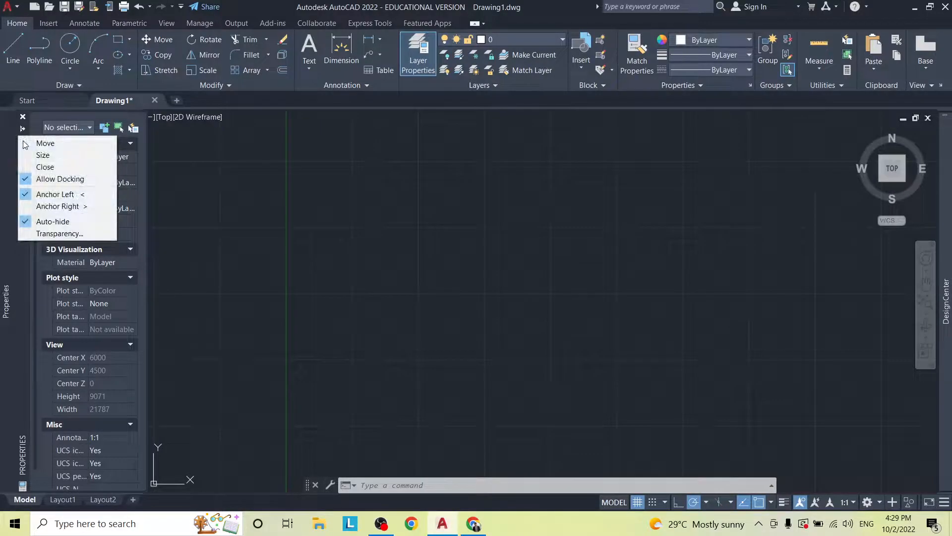
{"action": "left_click", "coordinate": [48, 194]}
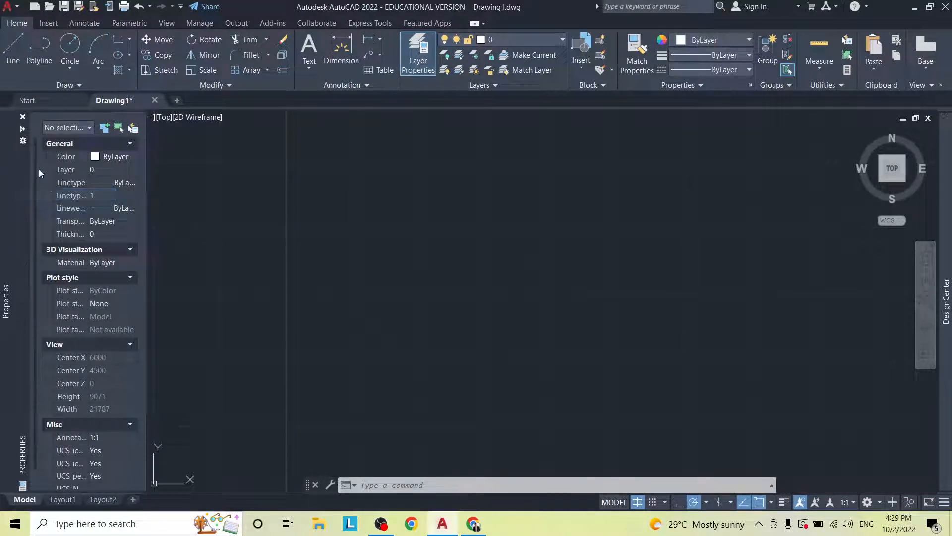
{"action": "left_click", "coordinate": [25, 140]}
{"action": "left_click", "coordinate": [45, 195]}
{"action": "double_click", "coordinate": [29, 277]}
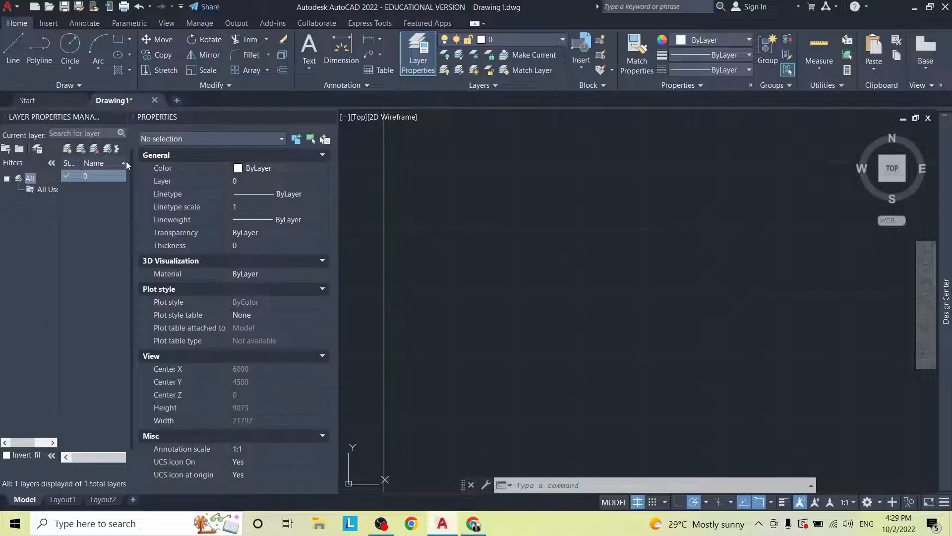
Step: Collapse the Properties palette and widen the docked Layer Properties Manager to show its columns through Description
{"action": "left_click_drag", "start_coordinate": [133, 117], "coordinate": [6, 194]}
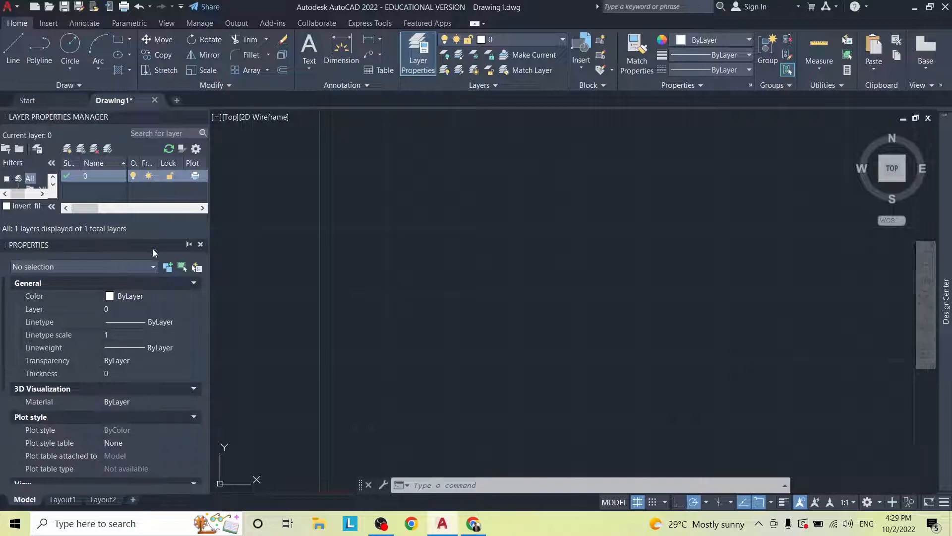
{"action": "left_click", "coordinate": [188, 245]}
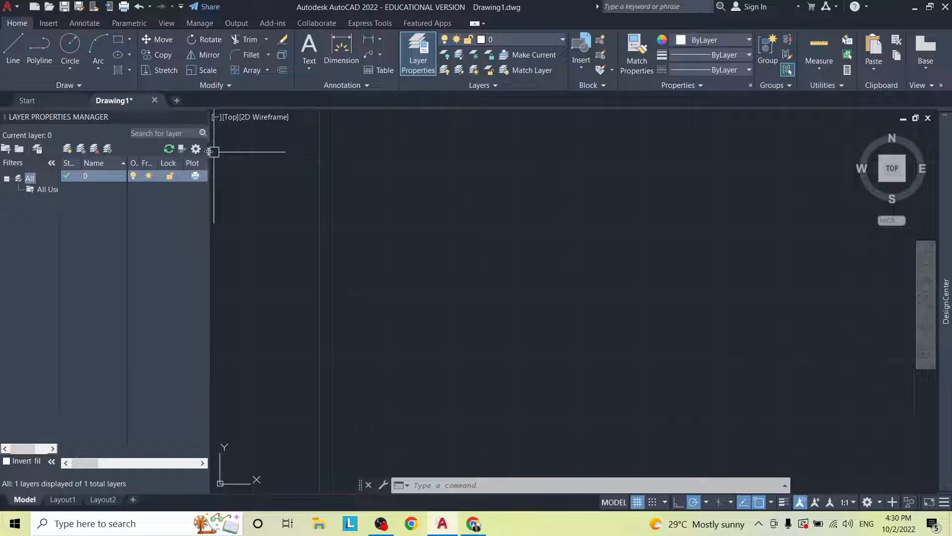
{"action": "left_click_drag", "start_coordinate": [210, 152], "coordinate": [338, 152]}
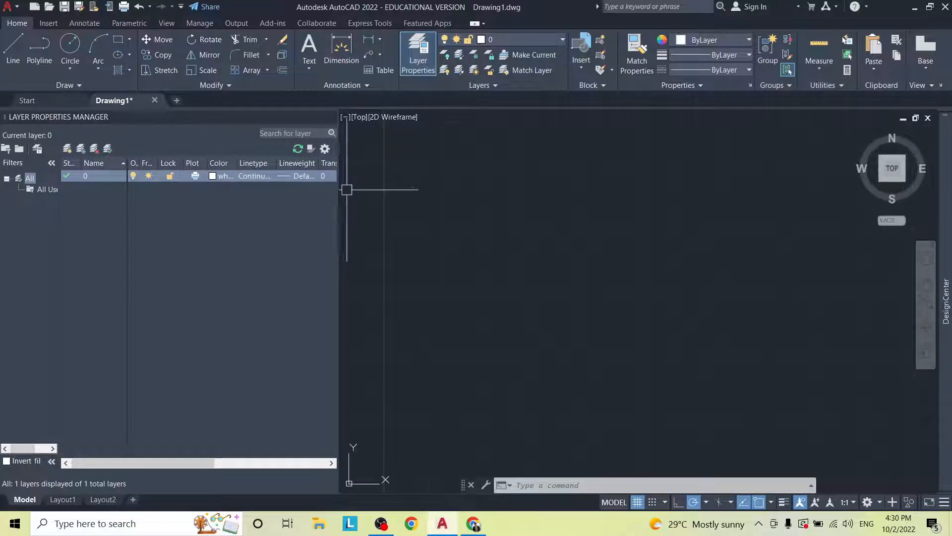
{"action": "left_click_drag", "start_coordinate": [410, 192], "coordinate": [410, 192]}
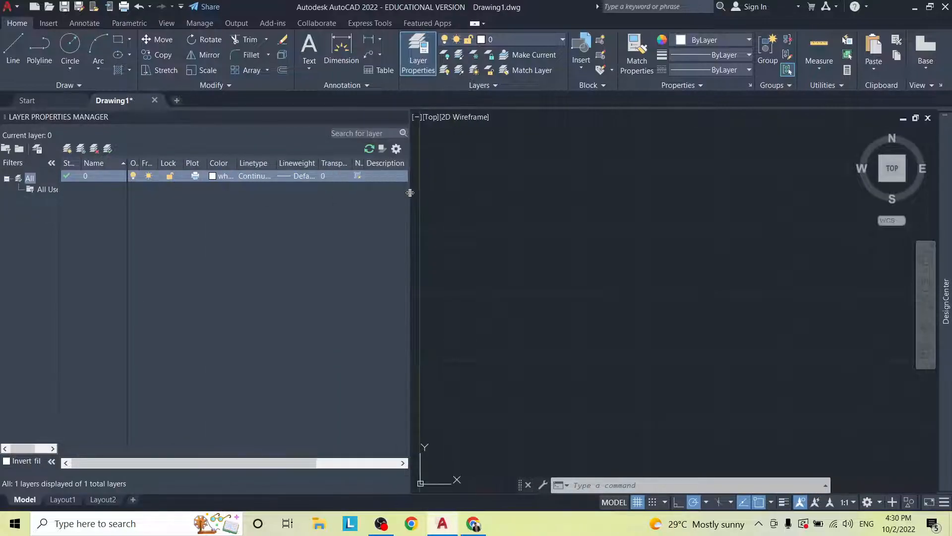
Step: Create a new layer named Walls
{"action": "left_click", "coordinate": [66, 149]}
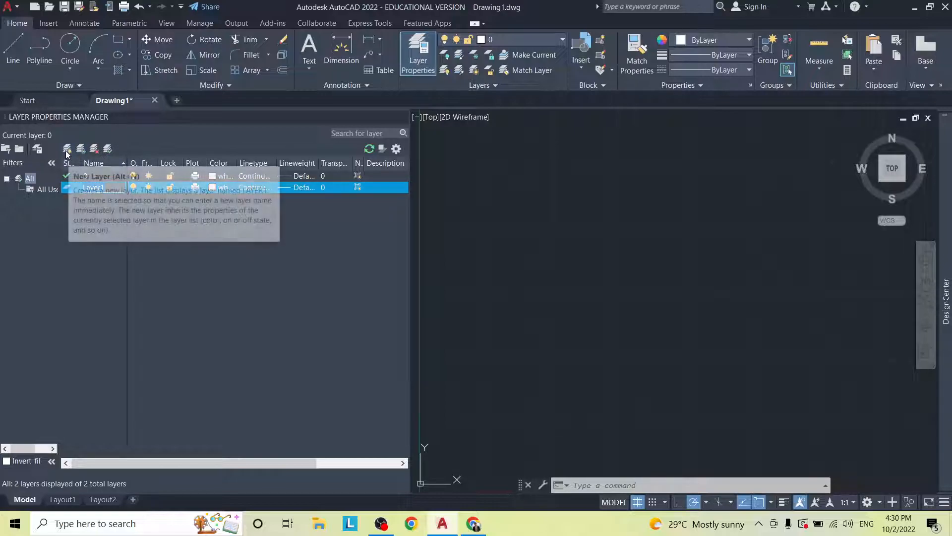
{"action": "type", "text": "Walls"}
{"action": "key", "text": "Return"}
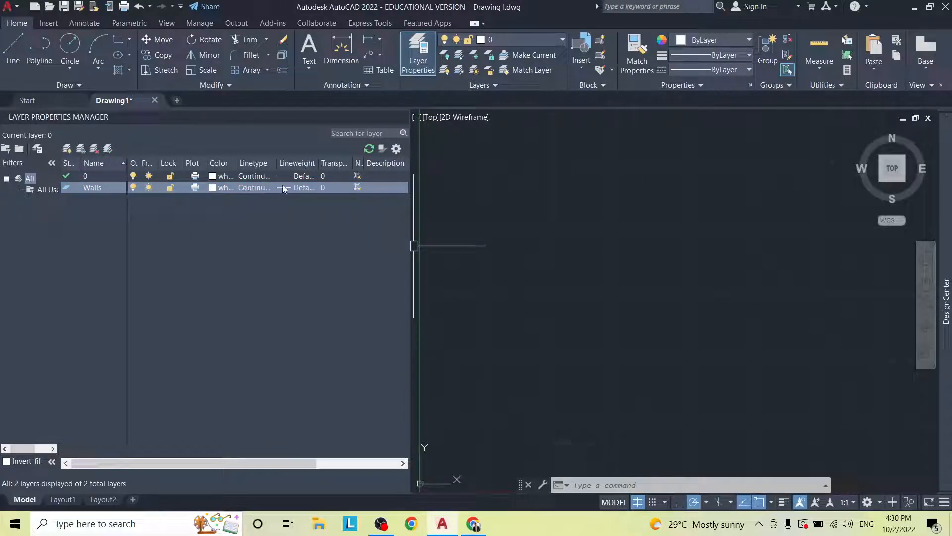
Step: Set the Walls layer's lineweight to 0.30 mm
{"action": "left_click", "coordinate": [298, 189]}
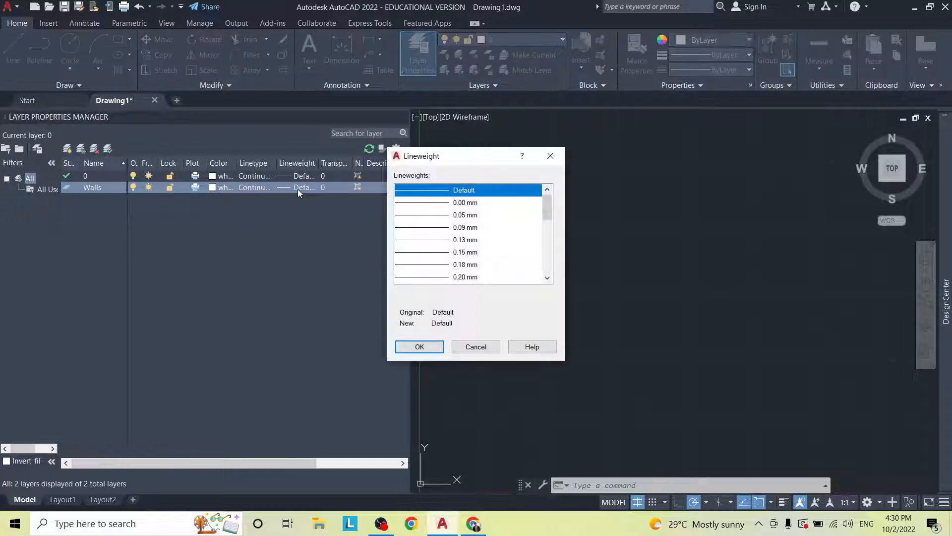
{"action": "scroll", "coordinate": [452, 256], "scroll_direction": "down", "scroll_amount": 1}
{"action": "scroll", "coordinate": [451, 256], "scroll_direction": "down", "scroll_amount": 1}
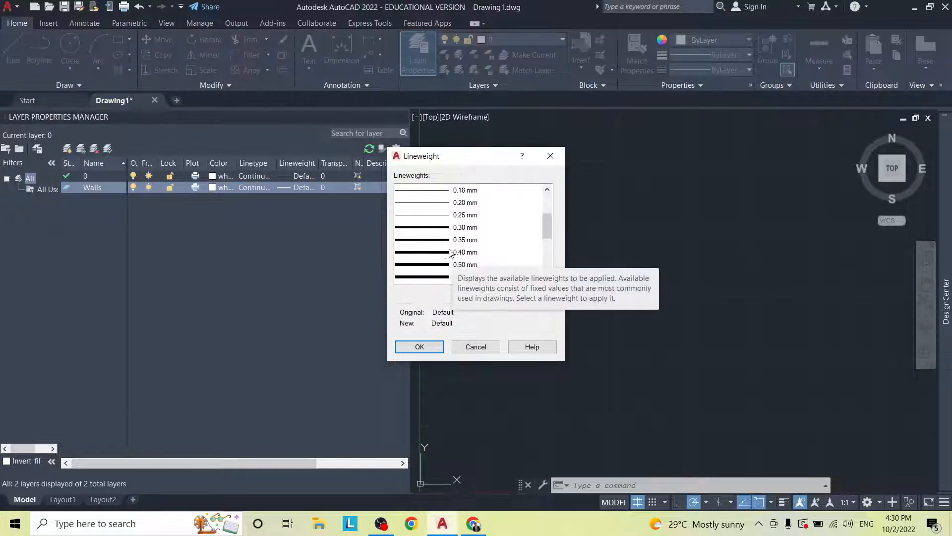
{"action": "left_click", "coordinate": [445, 230]}
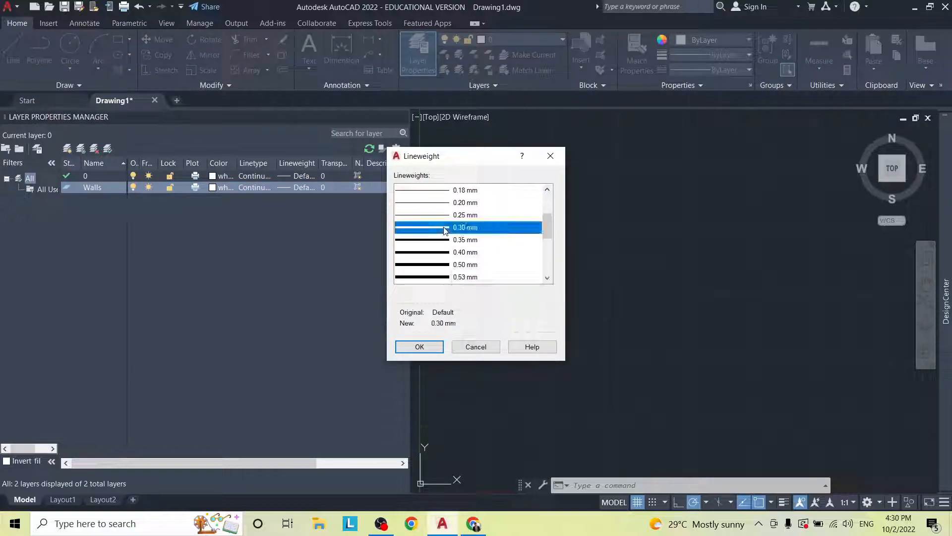
{"action": "left_click", "coordinate": [420, 346]}
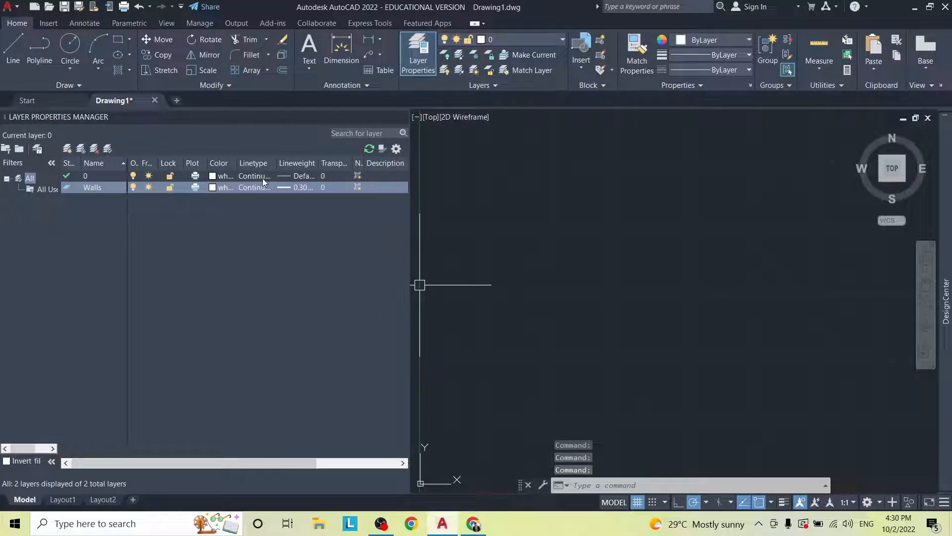
Step: Create another layer, make it the current layer, and name it Dimension
{"action": "left_click", "coordinate": [67, 149]}
{"action": "type", "text": "Dim"}
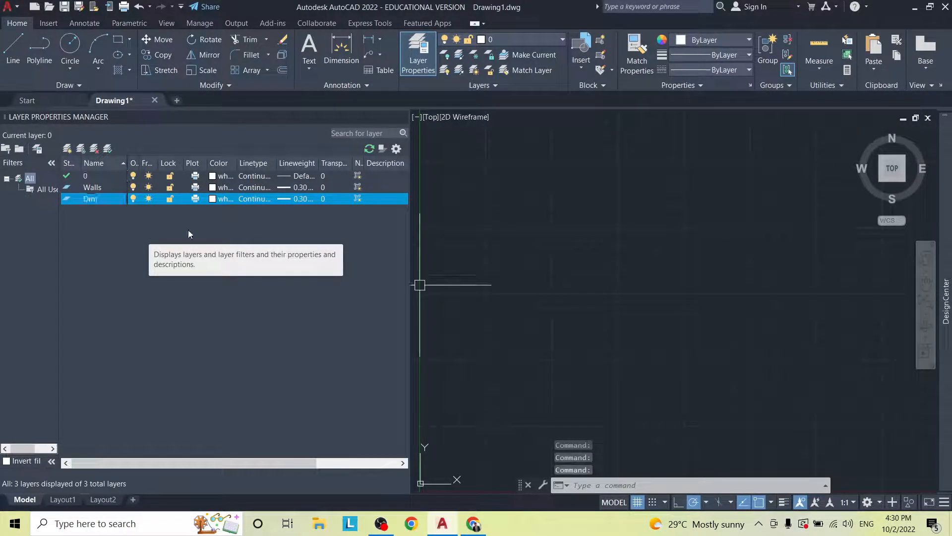
{"action": "double_click", "coordinate": [102, 198]}
{"action": "right_click", "coordinate": [97, 198]}
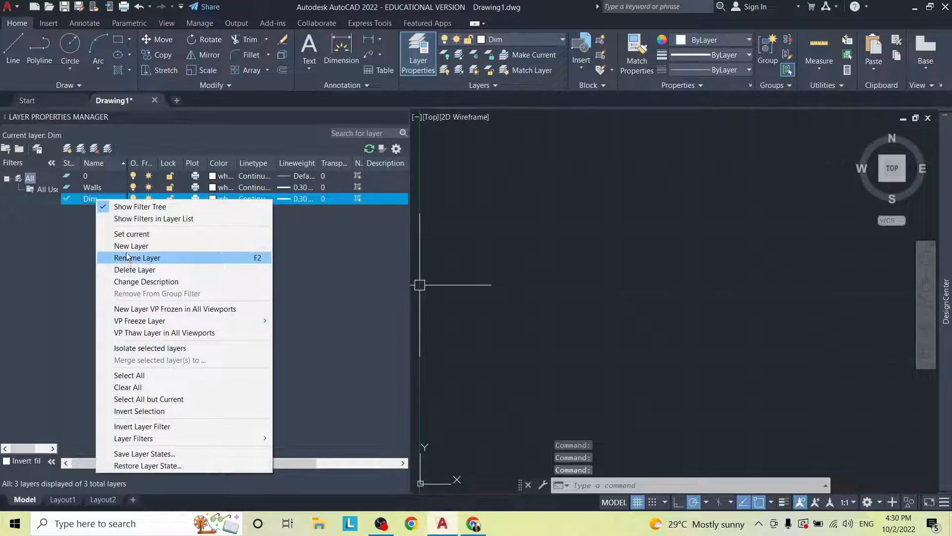
{"action": "left_click", "coordinate": [127, 258]}
{"action": "type", "text": "Dimension"}
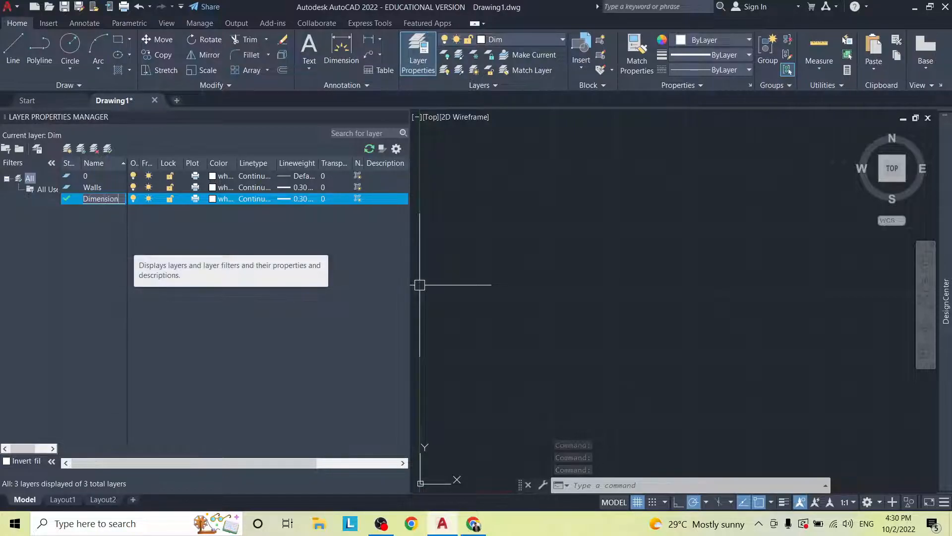
{"action": "key", "text": "Return"}
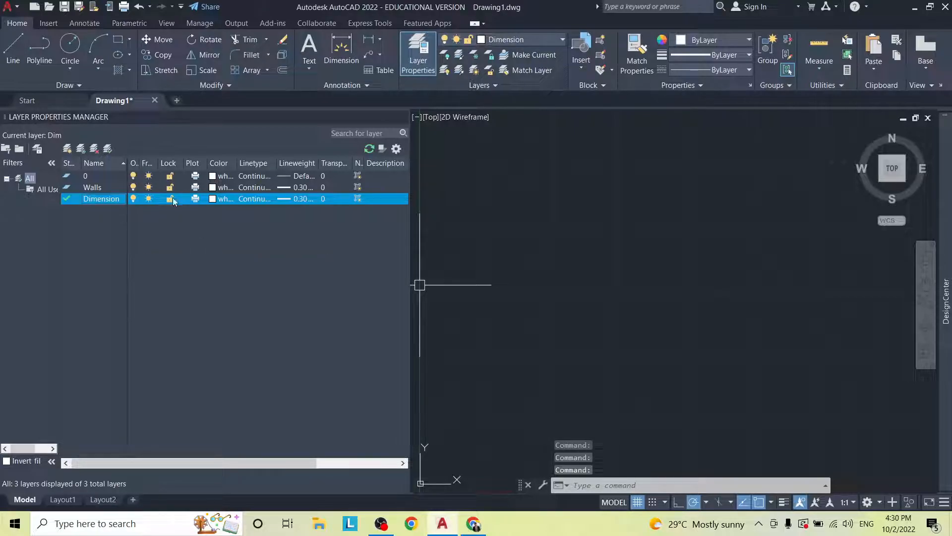
Step: Set the Dimension layer's color to yellow and its lineweight to 0.20 mm
{"action": "left_click", "coordinate": [212, 199]}
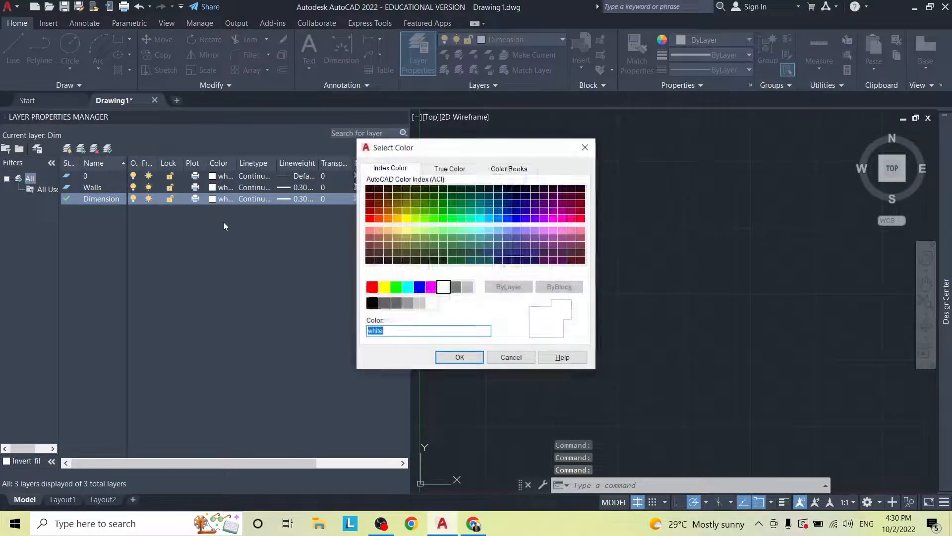
{"action": "left_click", "coordinate": [384, 286]}
{"action": "left_click", "coordinate": [455, 357]}
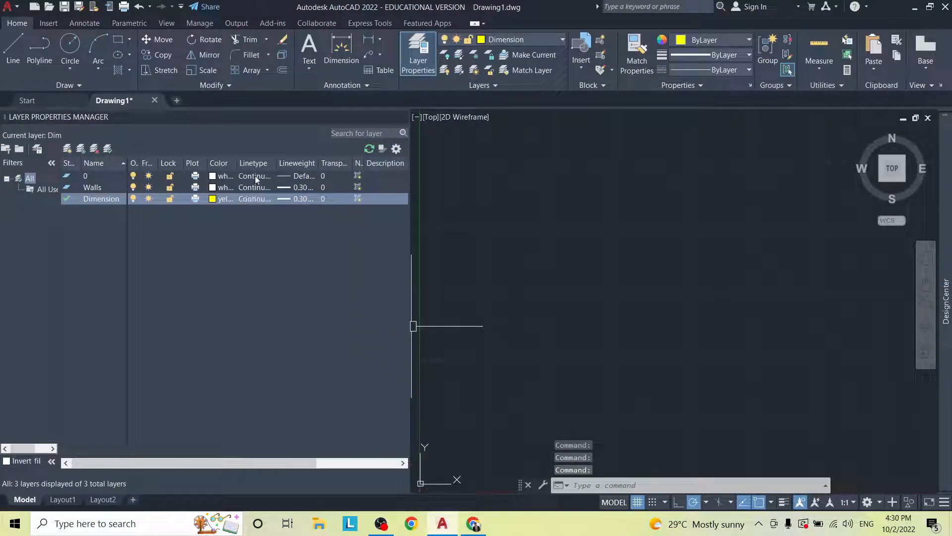
{"action": "left_click", "coordinate": [296, 199]}
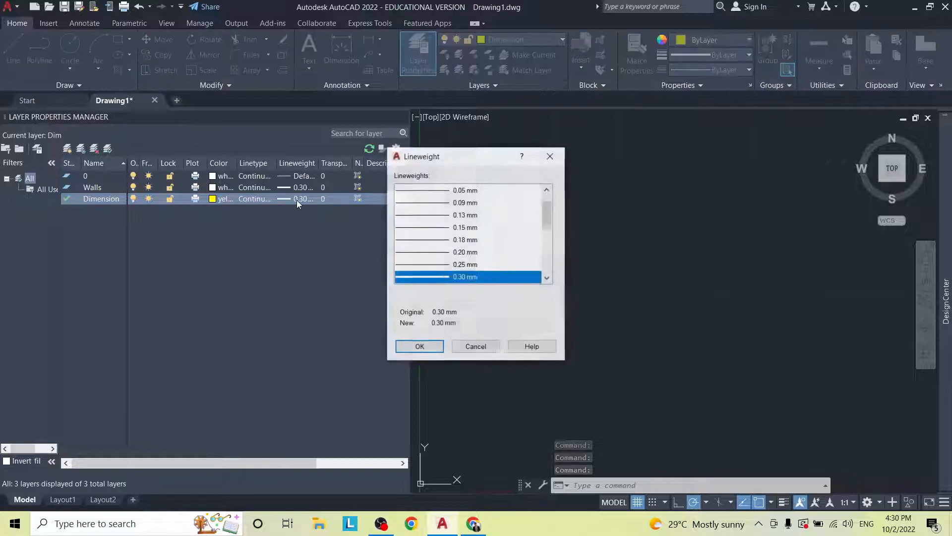
{"action": "left_click", "coordinate": [465, 252]}
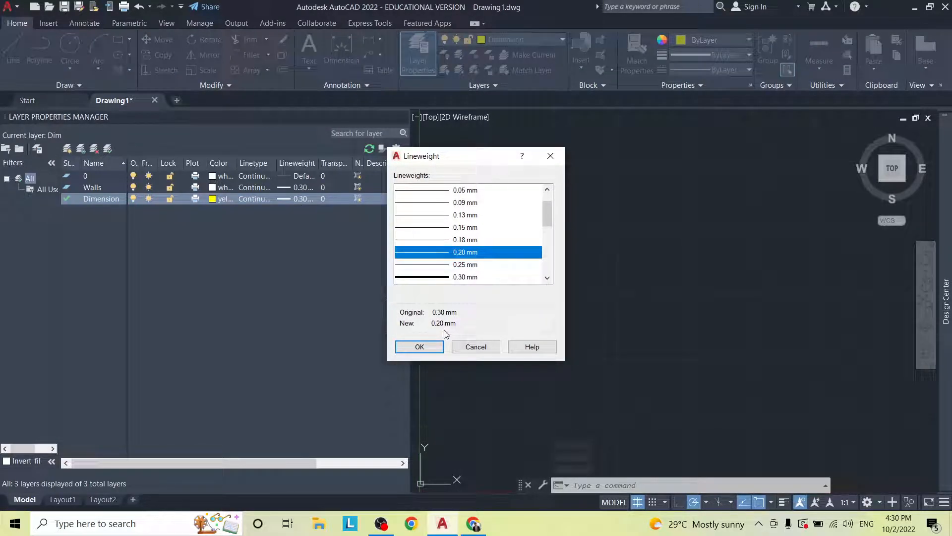
{"action": "left_click", "coordinate": [420, 347]}
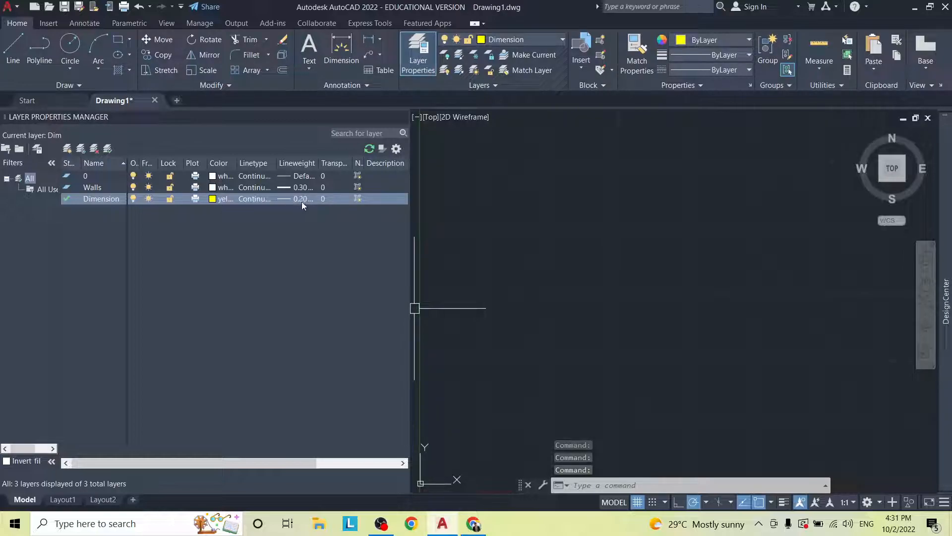
Step: Create a new layer named Text
{"action": "left_click", "coordinate": [68, 149]}
{"action": "type", "text": "T"}
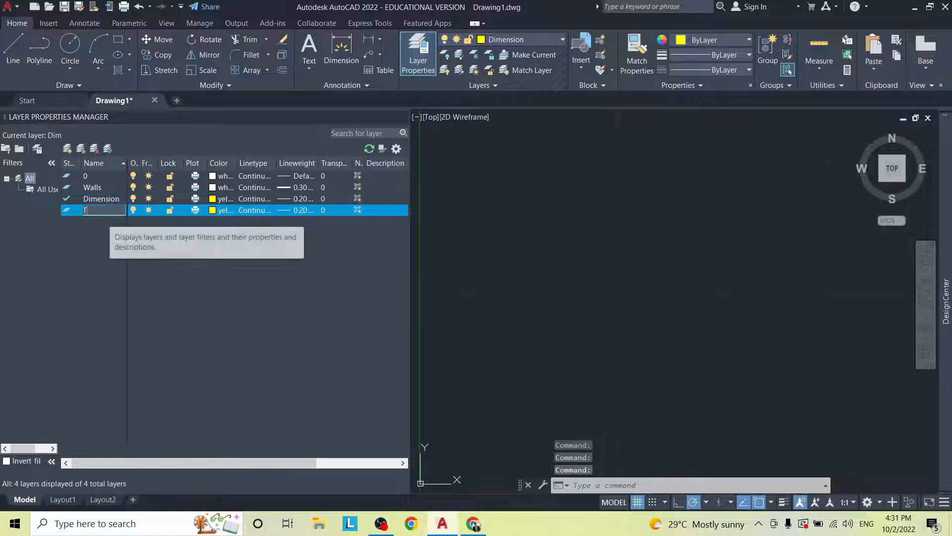
{"action": "type", "text": "Textr"}
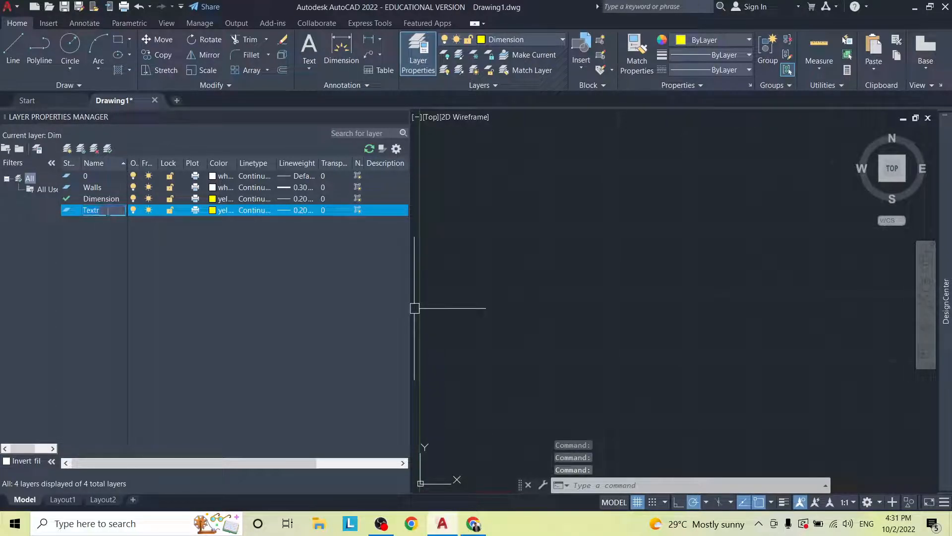
{"action": "key", "text": "BackSpace"}
{"action": "key", "text": "Return"}
Step: Set the Text layer's color to green
{"action": "left_click", "coordinate": [214, 211]}
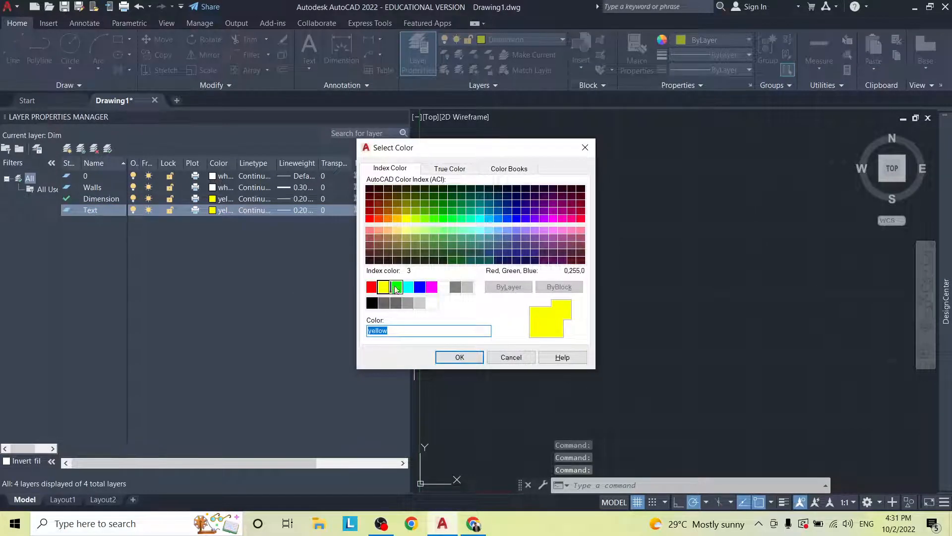
{"action": "left_click", "coordinate": [395, 286]}
{"action": "left_click", "coordinate": [457, 357]}
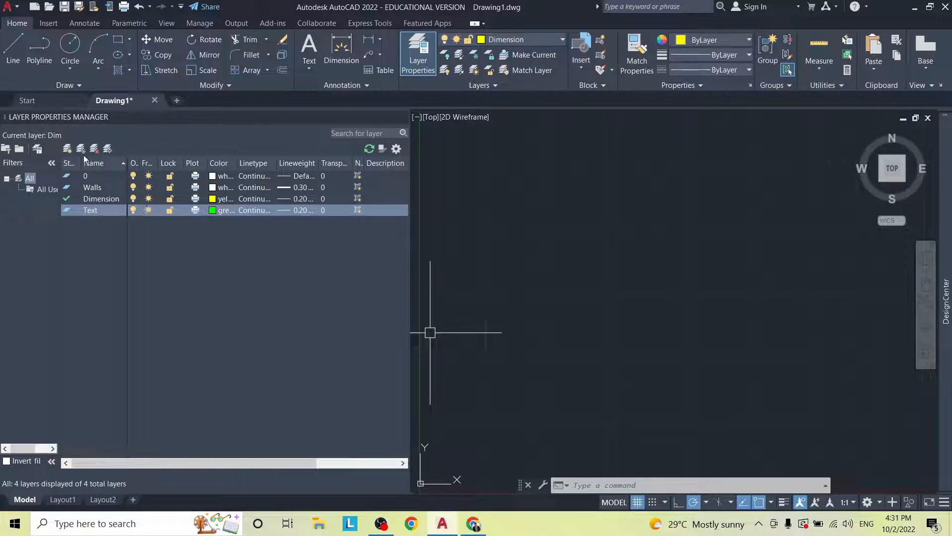
Step: Create a new layer named Doors
{"action": "left_click", "coordinate": [66, 149]}
{"action": "type", "text": "Doors"}
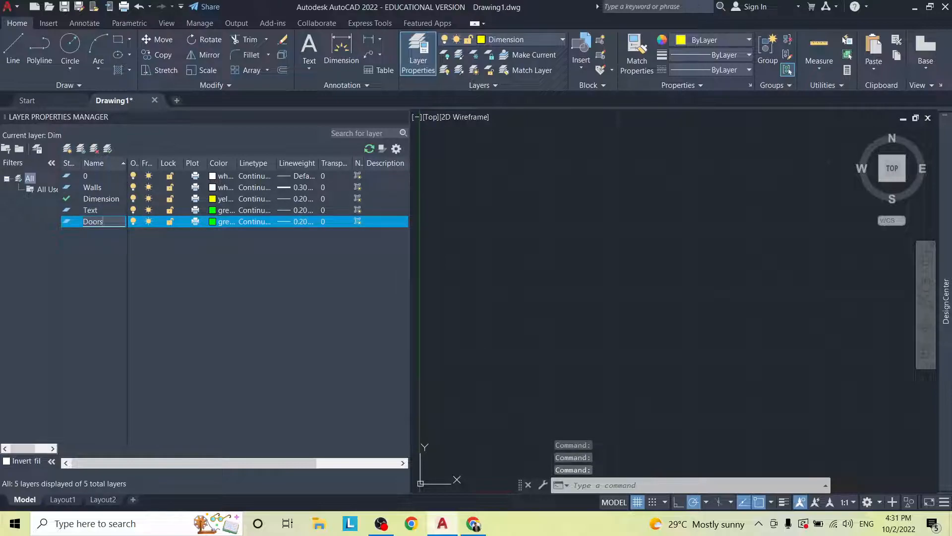
{"action": "key", "text": "Return"}
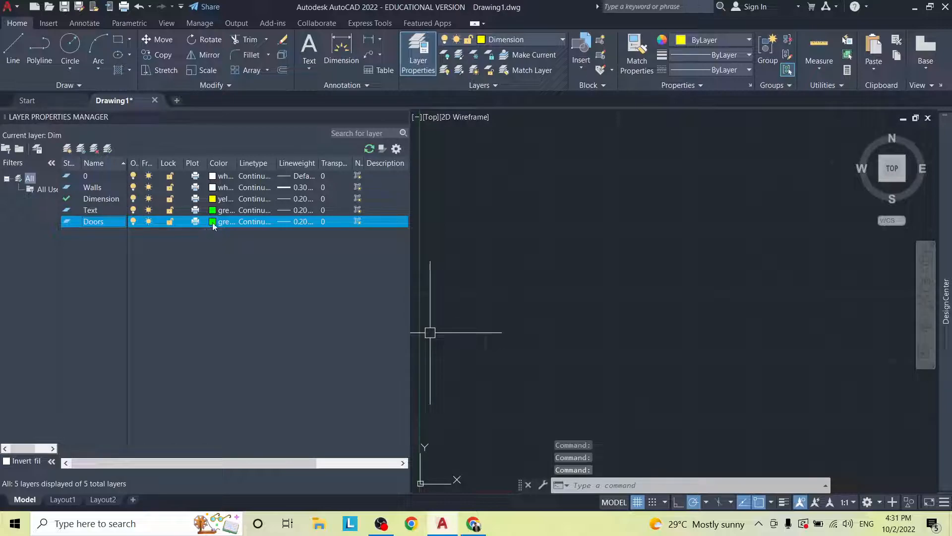
Step: Set the Doors layer's color to magenta
{"action": "left_click", "coordinate": [213, 221]}
{"action": "left_click", "coordinate": [431, 286]}
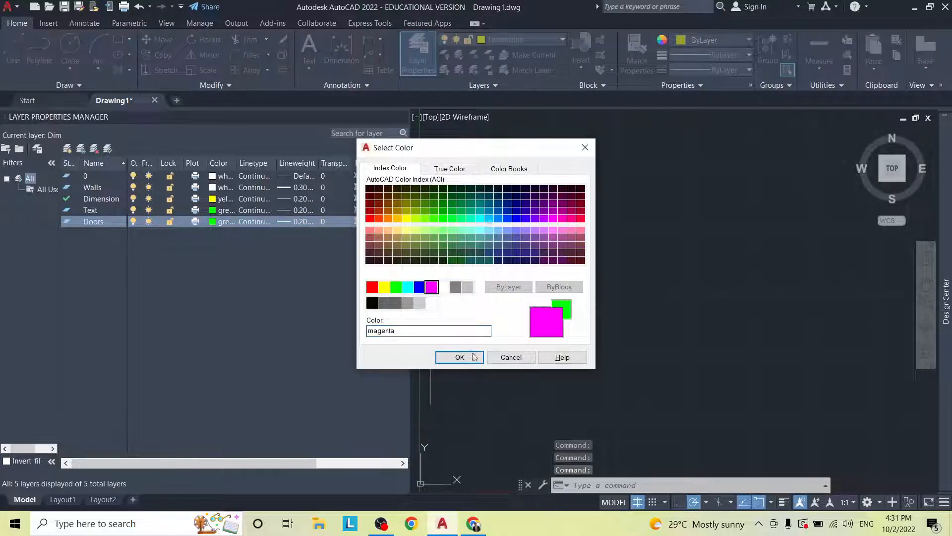
{"action": "left_click", "coordinate": [460, 357]}
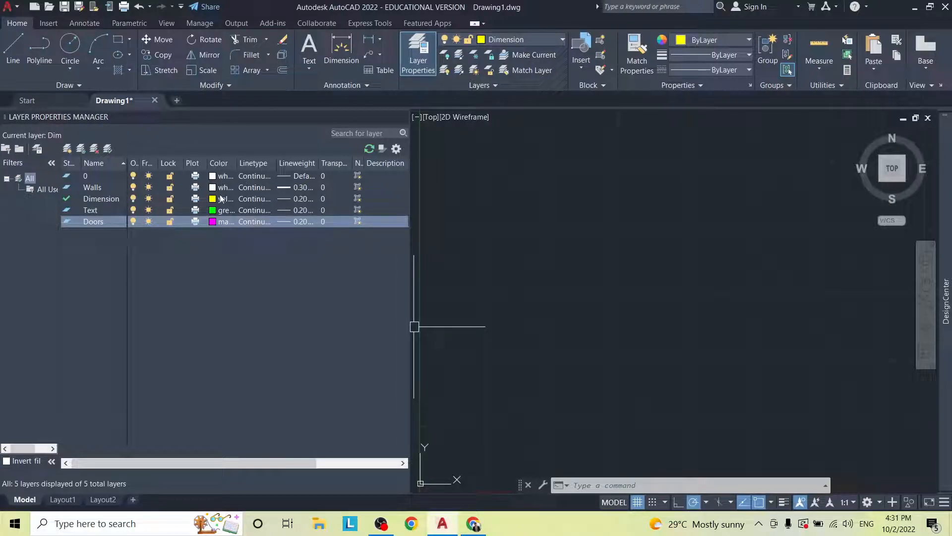
Step: Create a new layer named Windows
{"action": "left_click", "coordinate": [67, 148]}
{"action": "type", "text": "Windows"}
{"action": "key", "text": "Return"}
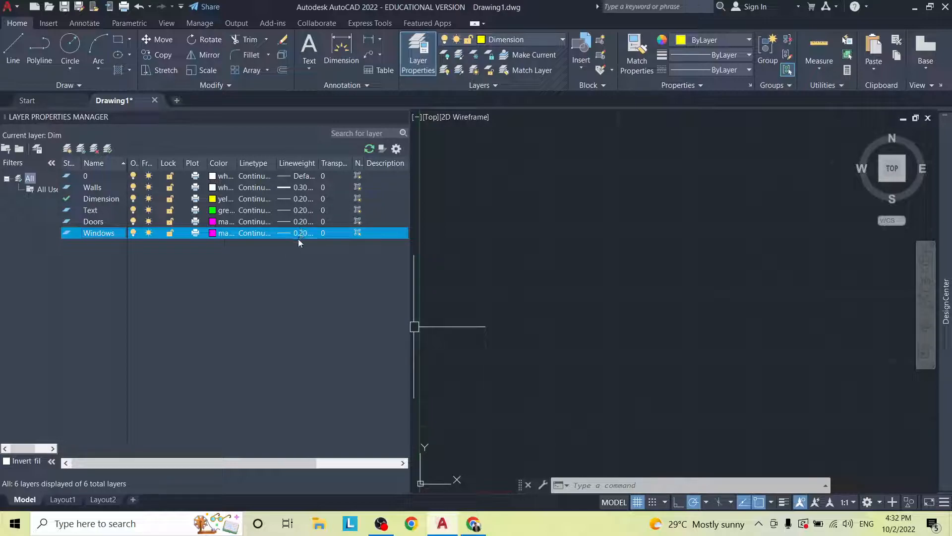
Step: Review the floor plan sketch in AutoDraw, return to AutoCAD and auto-hide the Layer Properties Manager
{"action": "key", "text": "alt+Tab"}
{"action": "key", "text": "alt+Tab"}
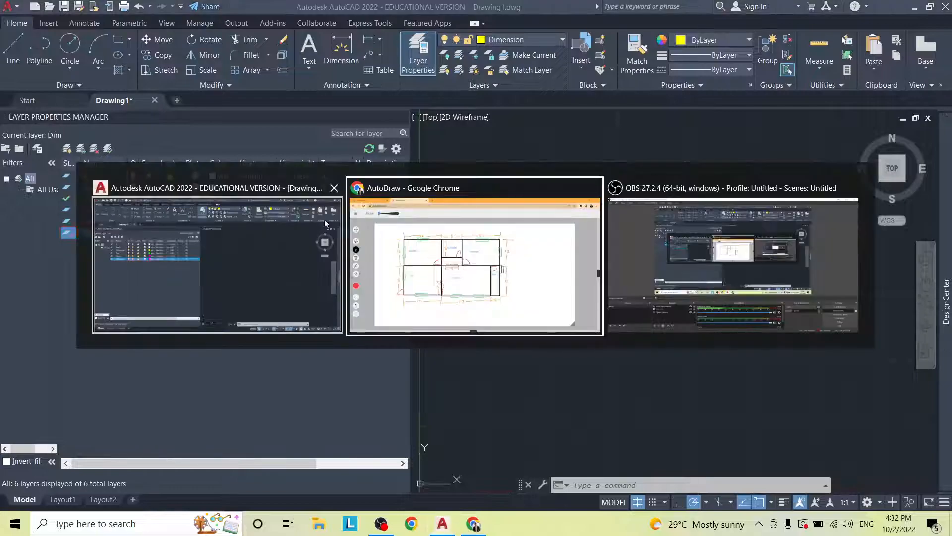
{"action": "key", "text": "alt+Tab"}
{"action": "key", "text": "alt+Tab"}
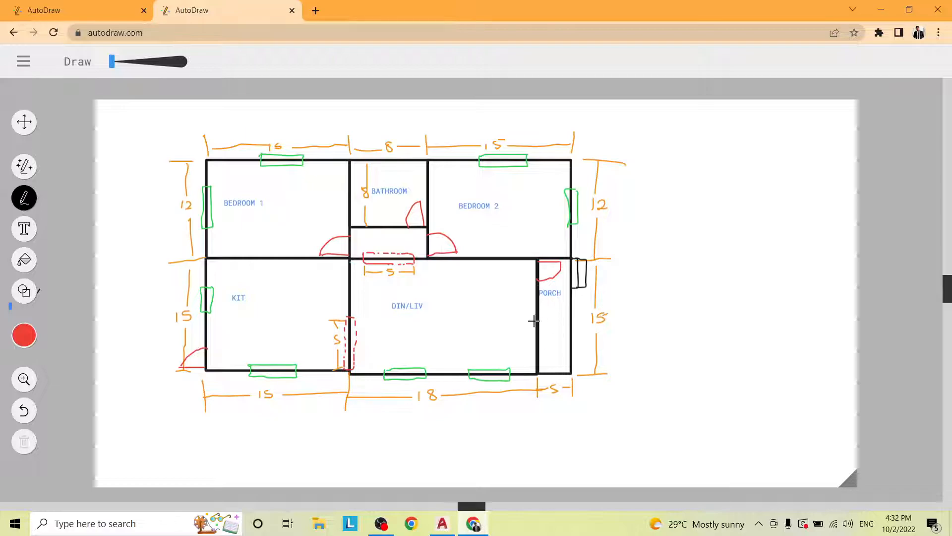
{"action": "key", "text": "alt+Tab"}
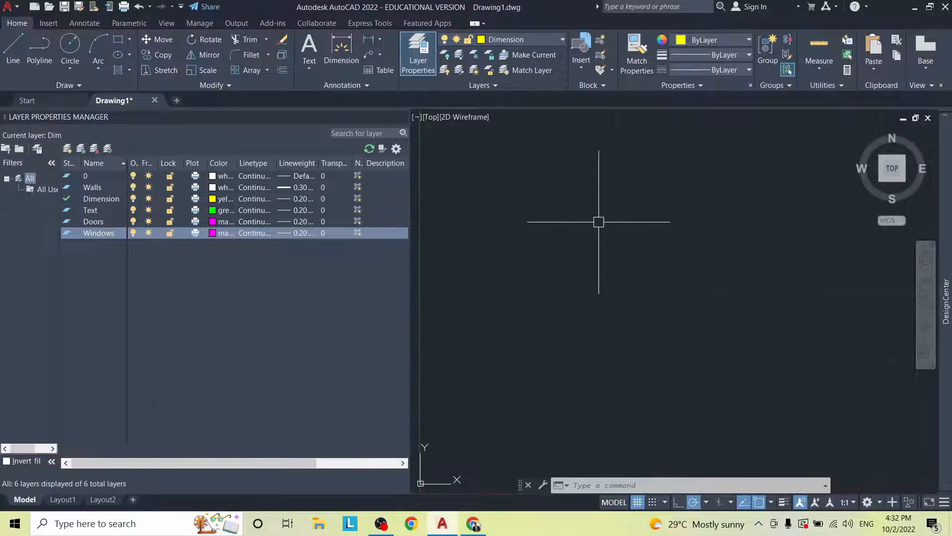
{"action": "left_click", "coordinate": [513, 224]}
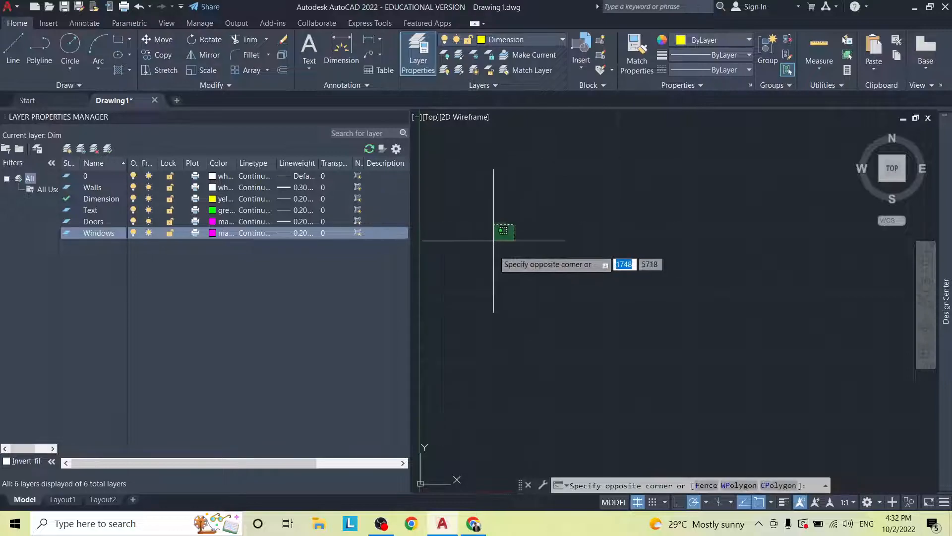
{"action": "left_click", "coordinate": [494, 246]}
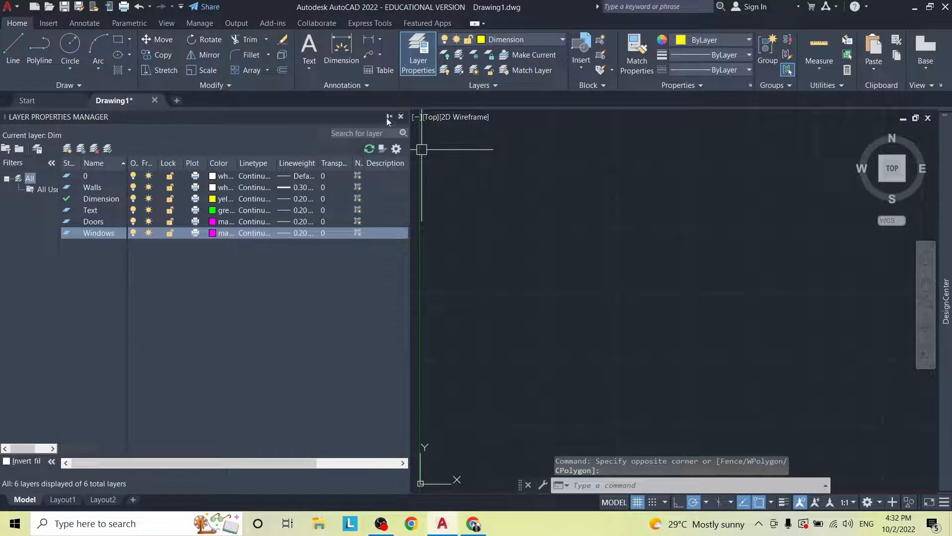
{"action": "left_click", "coordinate": [389, 117]}
{"action": "mouse_move", "coordinate": [2, 201]}
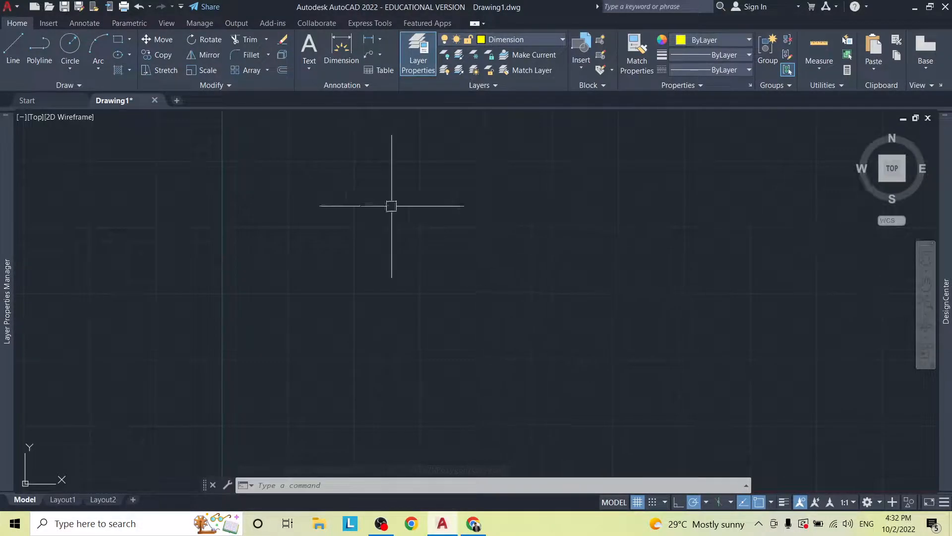
Step: Check Bedroom 1's dimensions on the AutoDraw sketch and switch back to AutoCAD
{"action": "key", "text": "alt+Tab"}
{"action": "key", "text": "alt+Tab"}
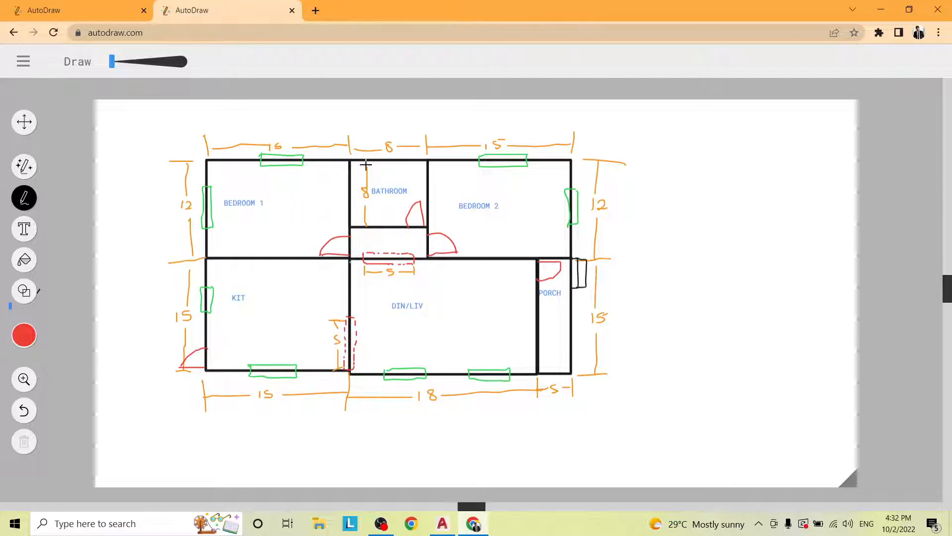
{"action": "key", "text": "alt+Tab"}
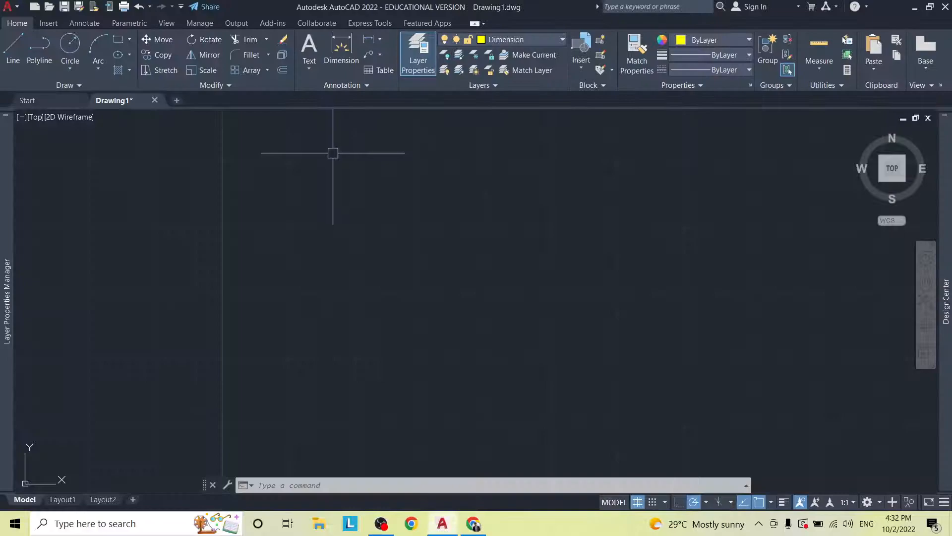
{"action": "left_click", "coordinate": [14, 60]}
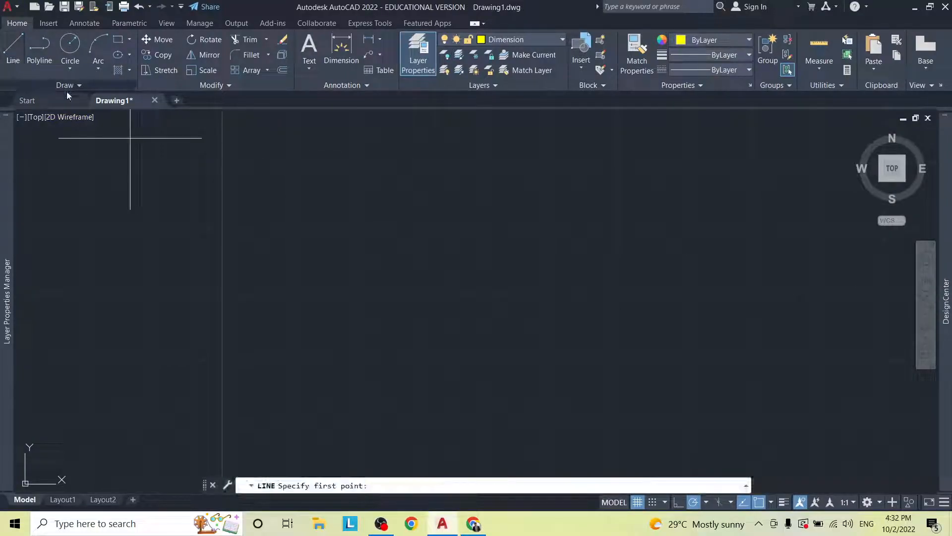
{"action": "left_click", "coordinate": [14, 60]}
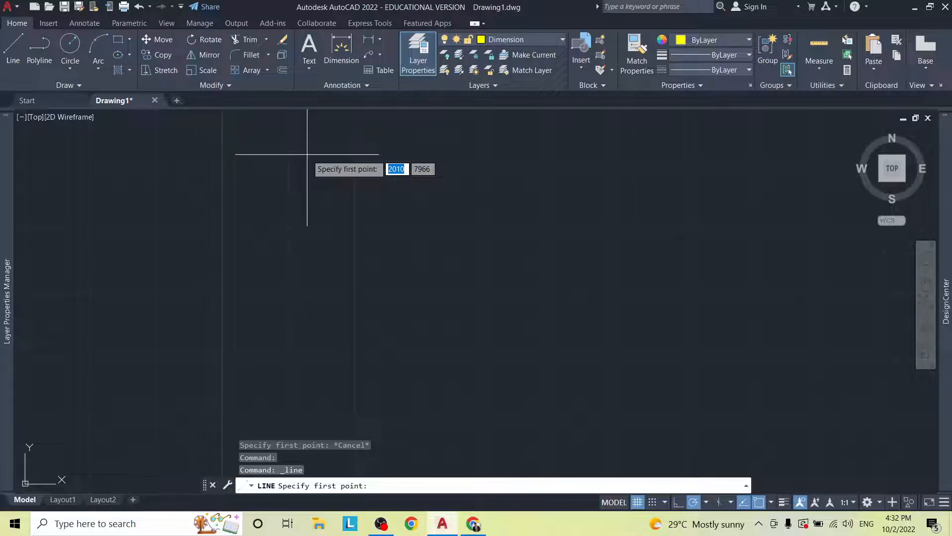
{"action": "key", "text": "Escape"}
{"action": "type", "text": "L"}
{"action": "key", "text": "Return"}
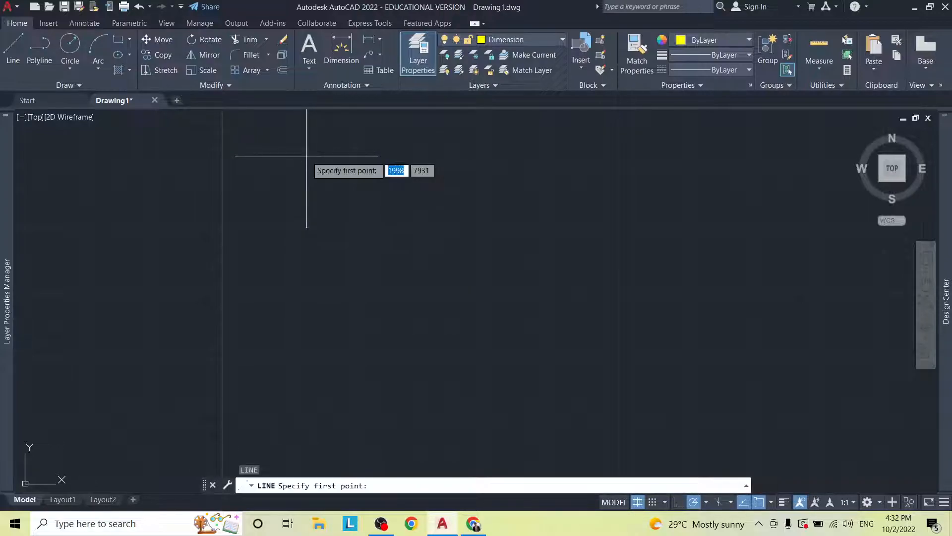
Step: Make Walls the current layer and draw a 4500 mm horizontal line for Bedroom 1's upper wall
{"action": "left_click", "coordinate": [545, 39]}
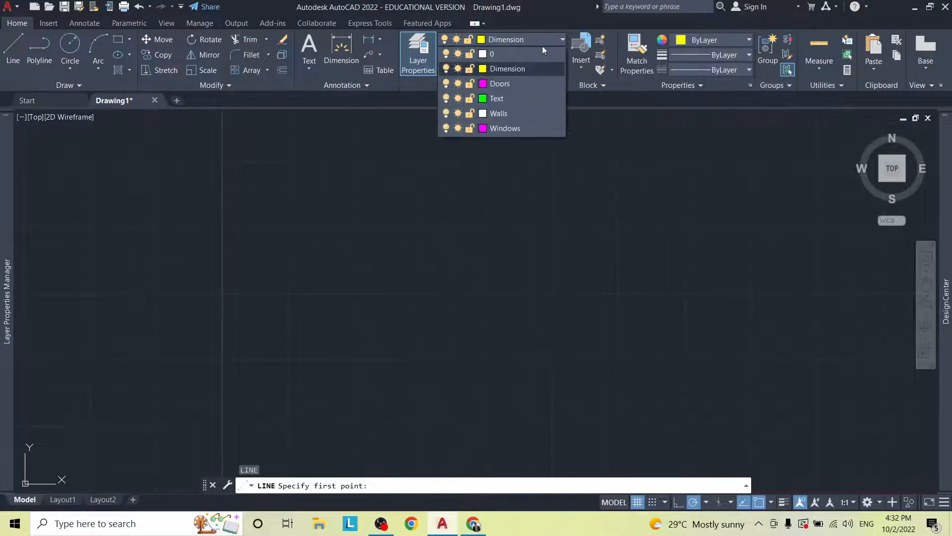
{"action": "left_click", "coordinate": [511, 115]}
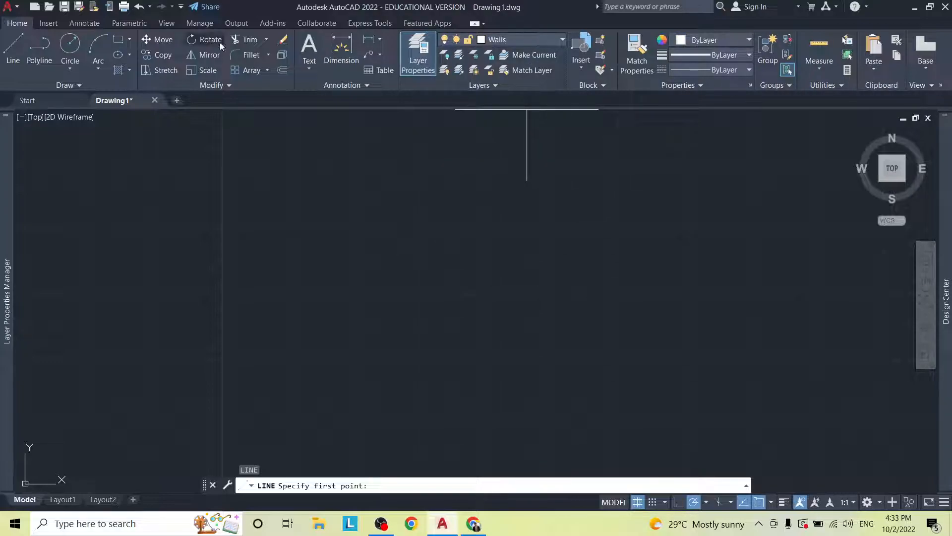
{"action": "left_click", "coordinate": [13, 50]}
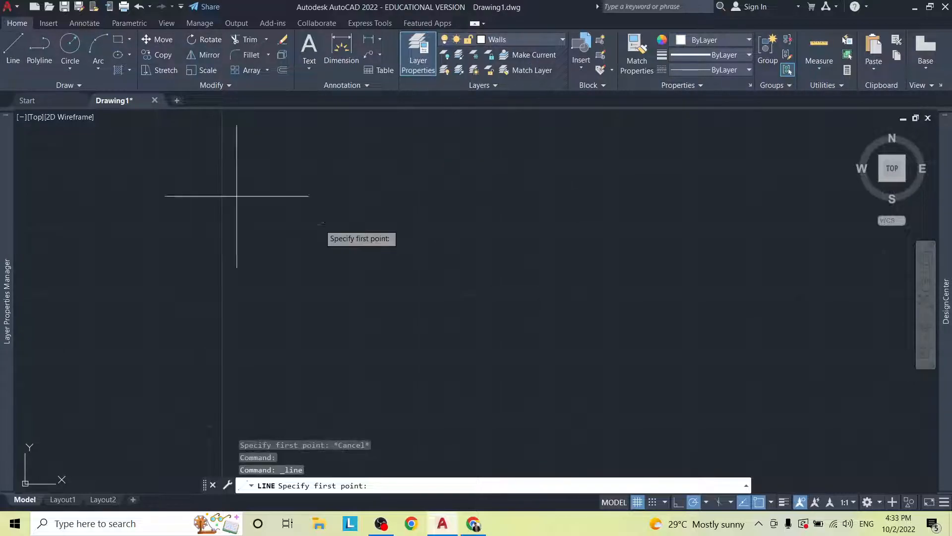
{"action": "left_click", "coordinate": [291, 158]}
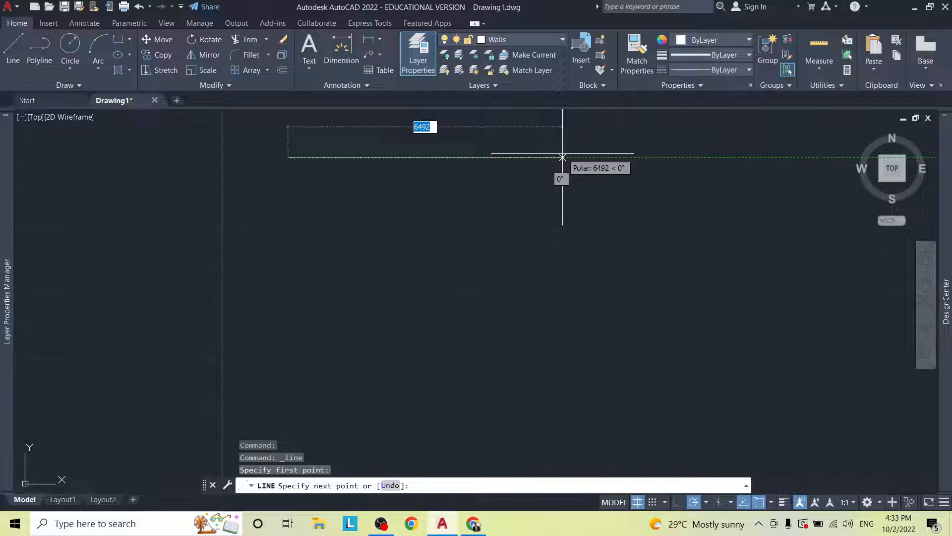
{"action": "type", "text": "4500"}
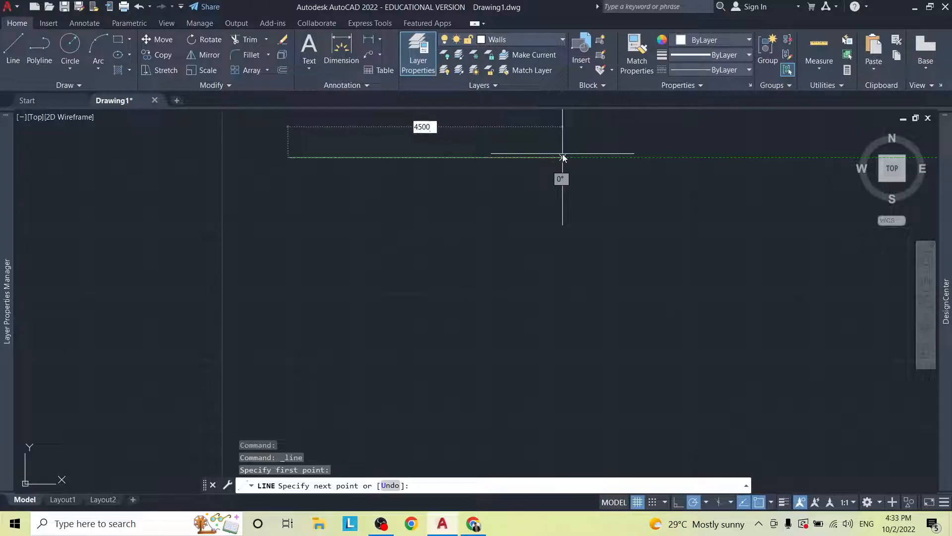
{"action": "key", "text": "Return"}
{"action": "key", "text": "Escape"}
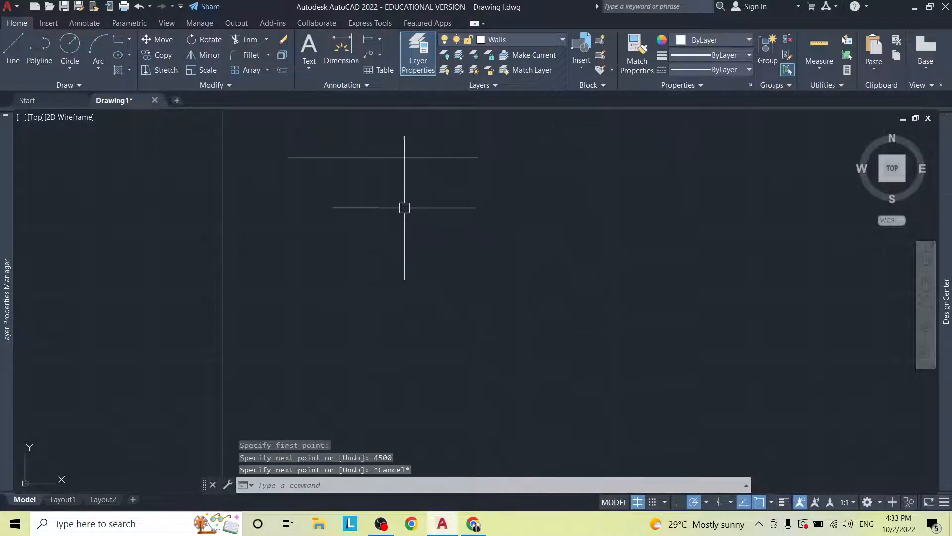
Step: Turn on the lineweight display for the drawing
{"action": "left_click", "coordinate": [784, 502]}
{"action": "left_click", "coordinate": [784, 502]}
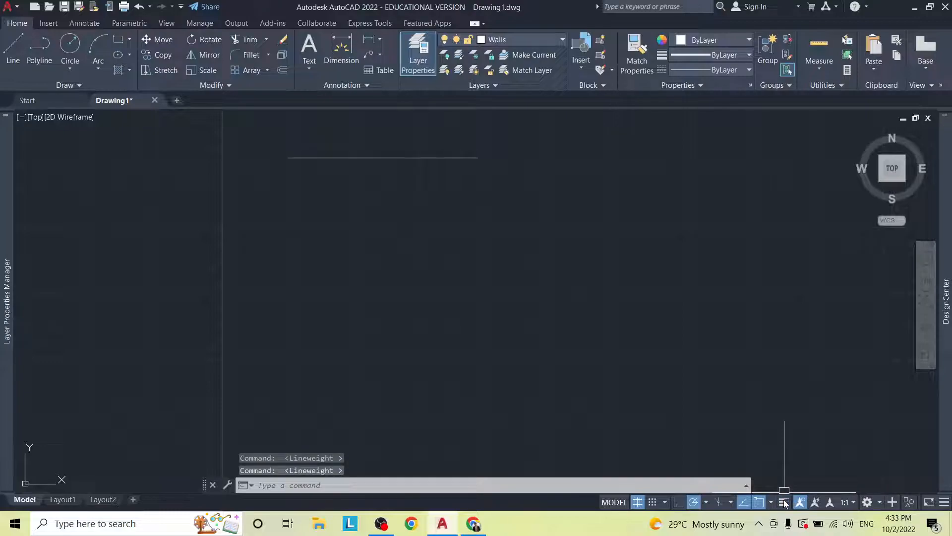
{"action": "left_click", "coordinate": [784, 502]}
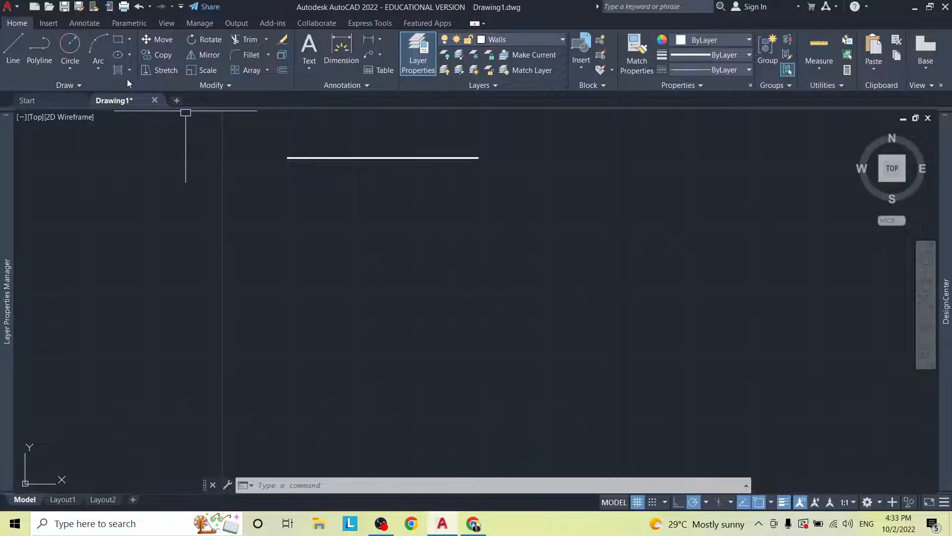
Step: Draw a 3600 mm line straight down from the left end of Bedroom 1's upper wall
{"action": "type", "text": "l"}
{"action": "key", "text": "Return"}
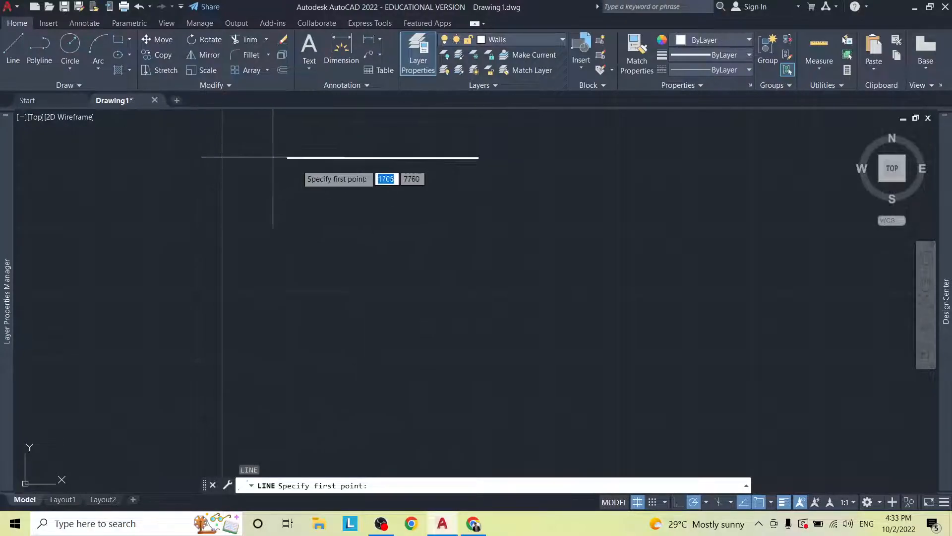
{"action": "left_click", "coordinate": [288, 158]}
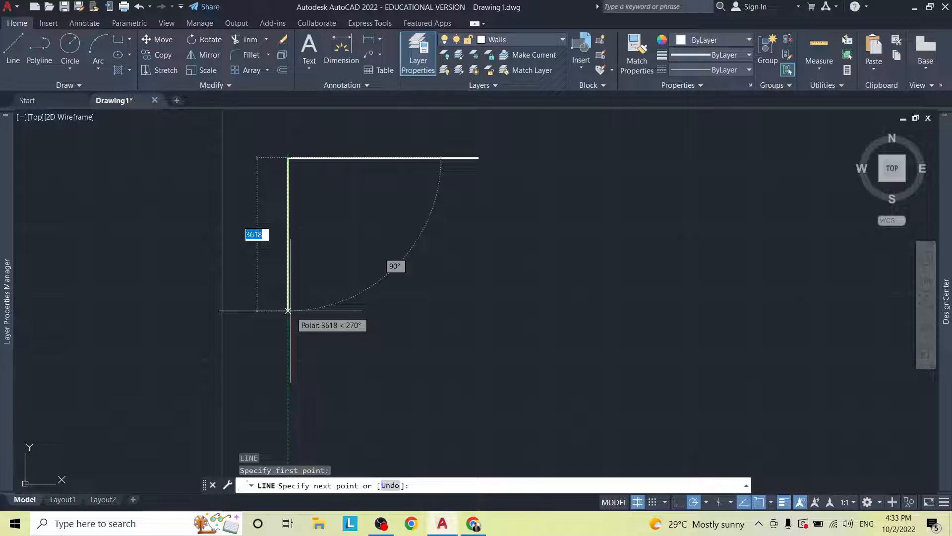
{"action": "type", "text": "3600"}
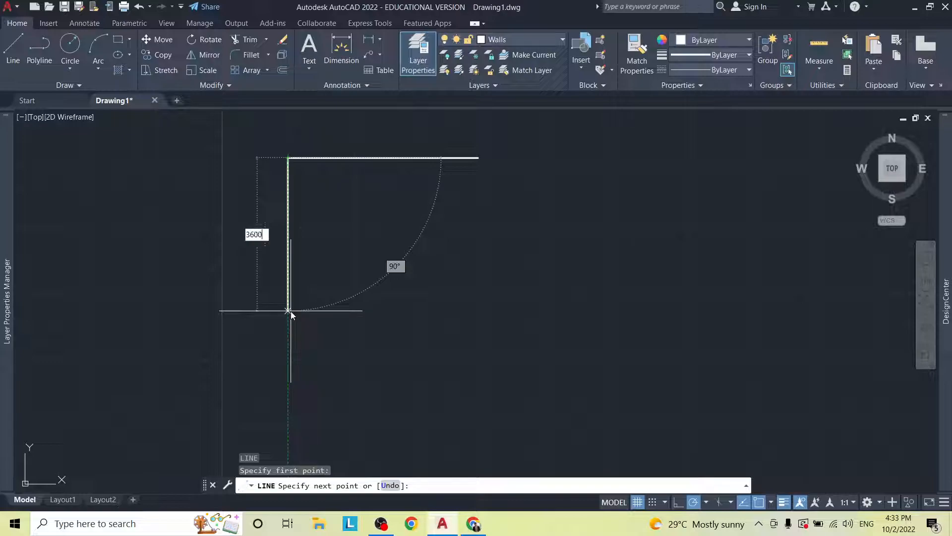
{"action": "key", "text": "Return"}
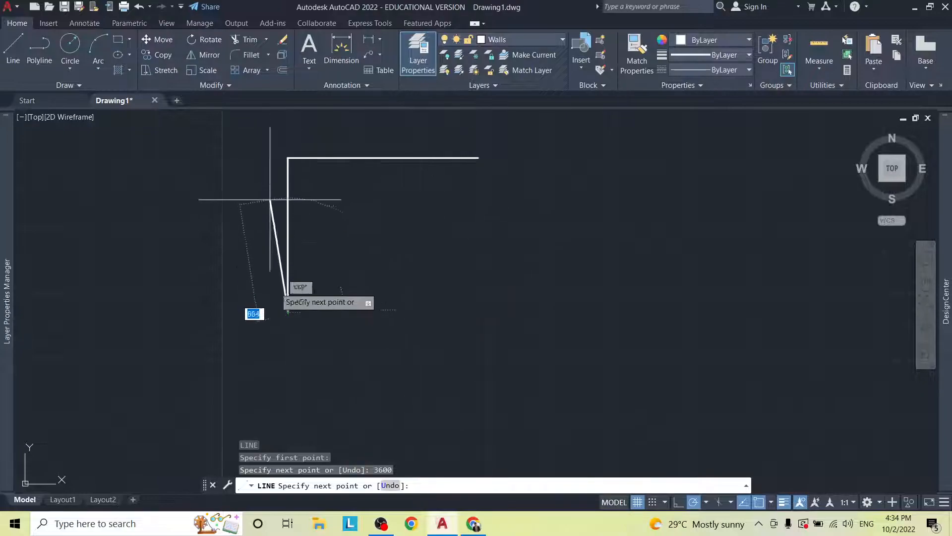
Step: Turn on Ortho mode and continue the line 4500 mm to the right for Bedroom 1's lower wall
{"action": "left_click", "coordinate": [683, 499]}
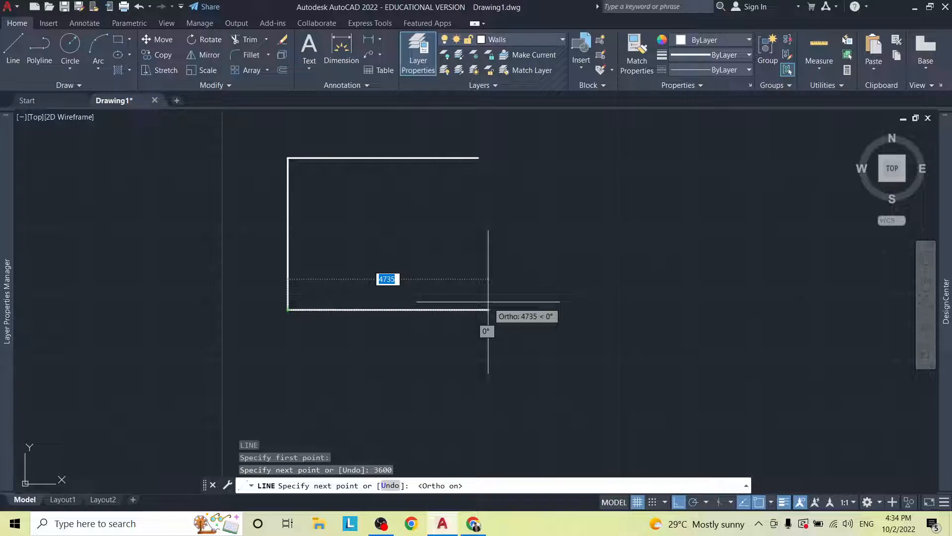
{"action": "key", "text": "alt+Tab"}
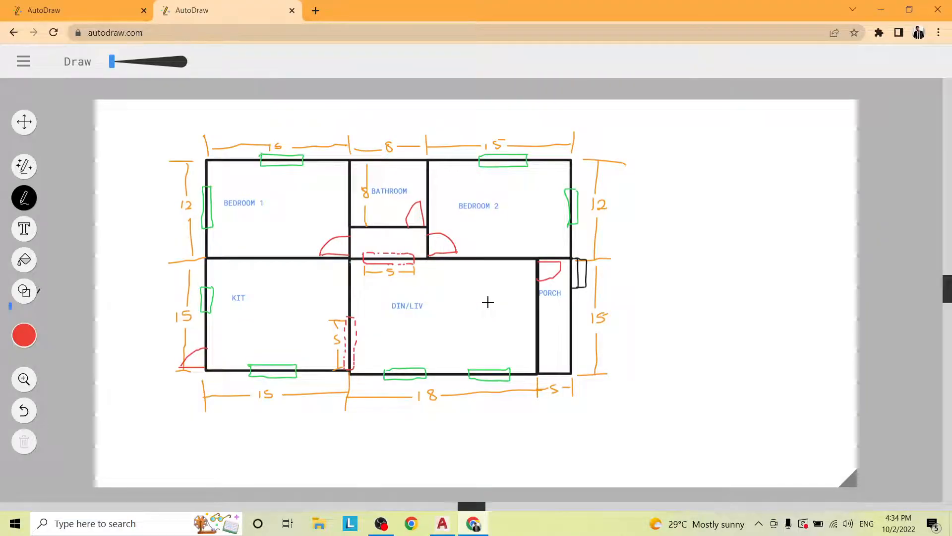
{"action": "key", "text": "alt+Tab"}
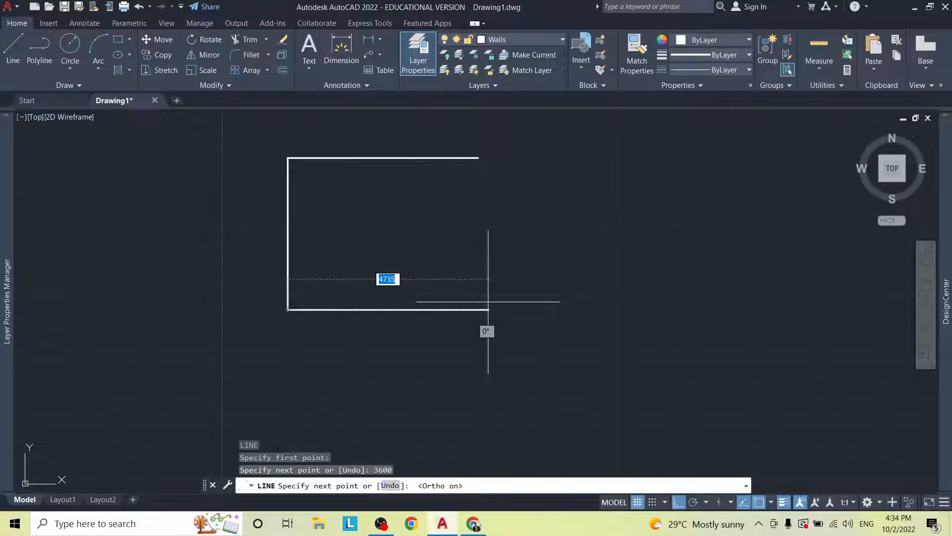
{"action": "type", "text": "500"}
{"action": "key", "text": "Return"}
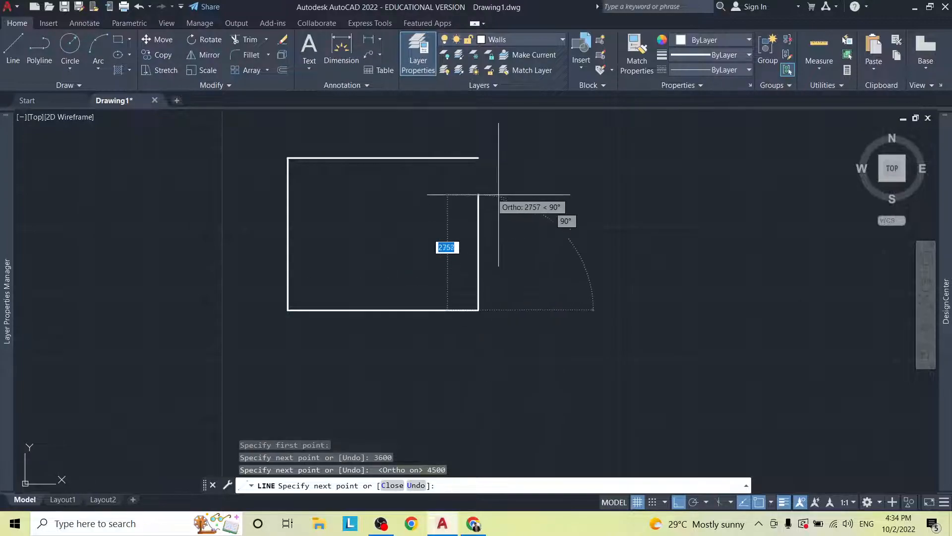
Step: Try closing the room outline with the Line command's Close option and delete the diagonal segment it draws
{"action": "type", "text": "c"}
{"action": "key", "text": "Return"}
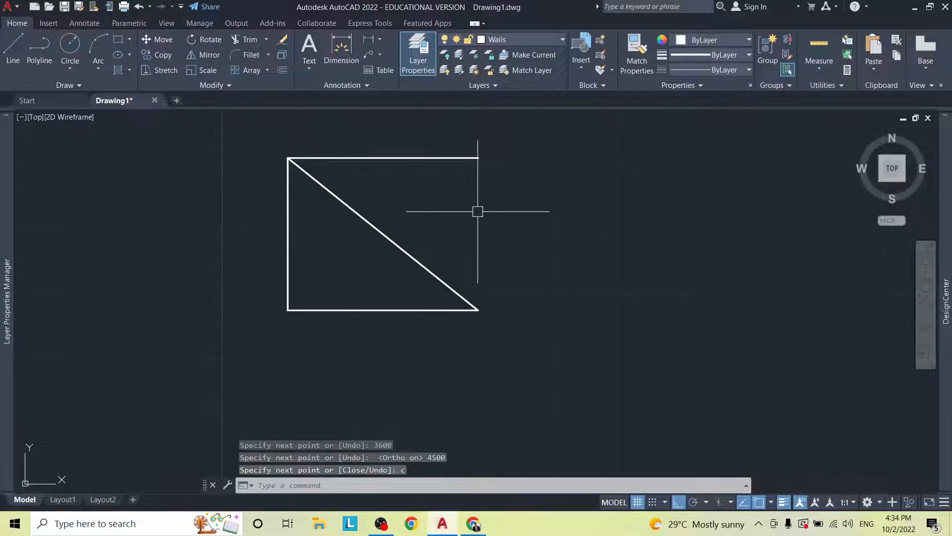
{"action": "key", "text": "ctrl+z"}
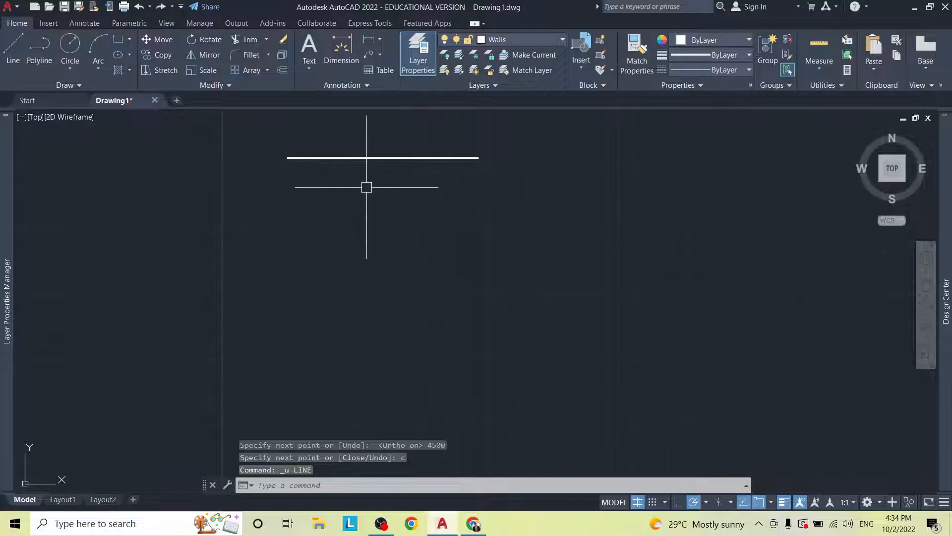
{"action": "left_click", "coordinate": [161, 7]}
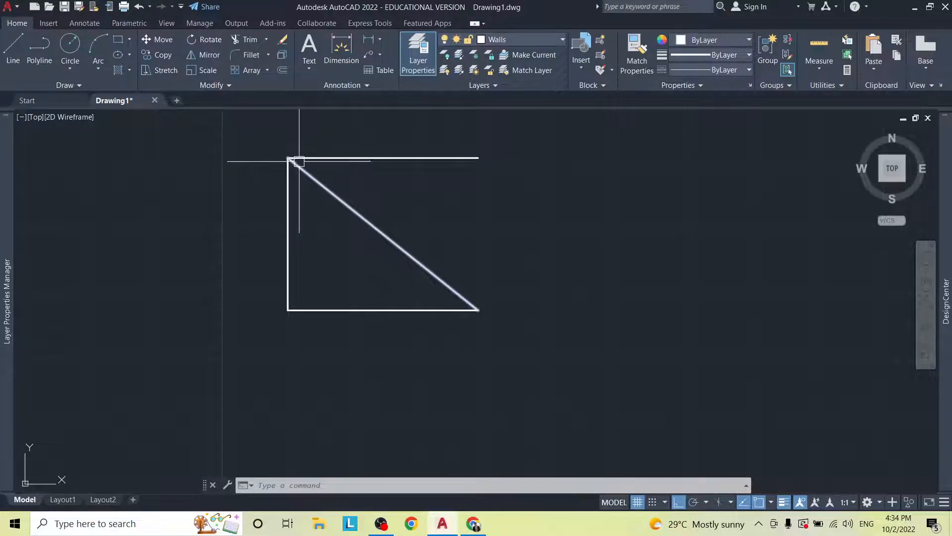
{"action": "left_click", "coordinate": [312, 178]}
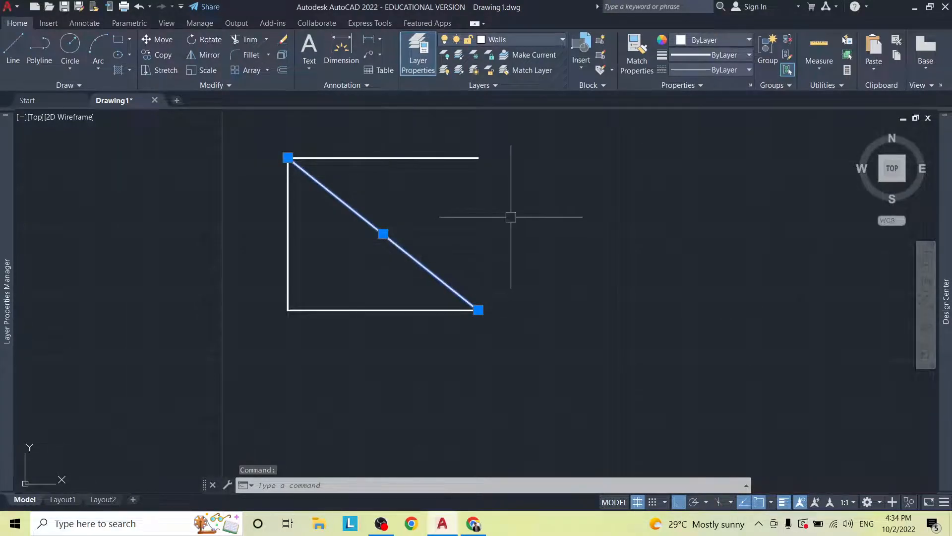
{"action": "key", "text": "Delete"}
Step: Draw Bedroom 1's right wall as a 3600 mm line from the lower wall's right end up to the upper wall's end
{"action": "type", "text": "l"}
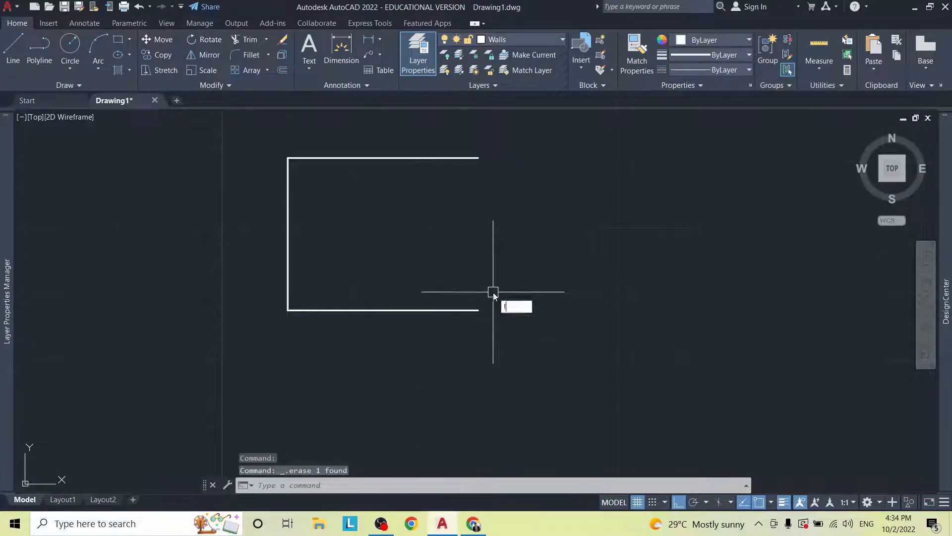
{"action": "key", "text": "Return"}
{"action": "left_click", "coordinate": [478, 309]}
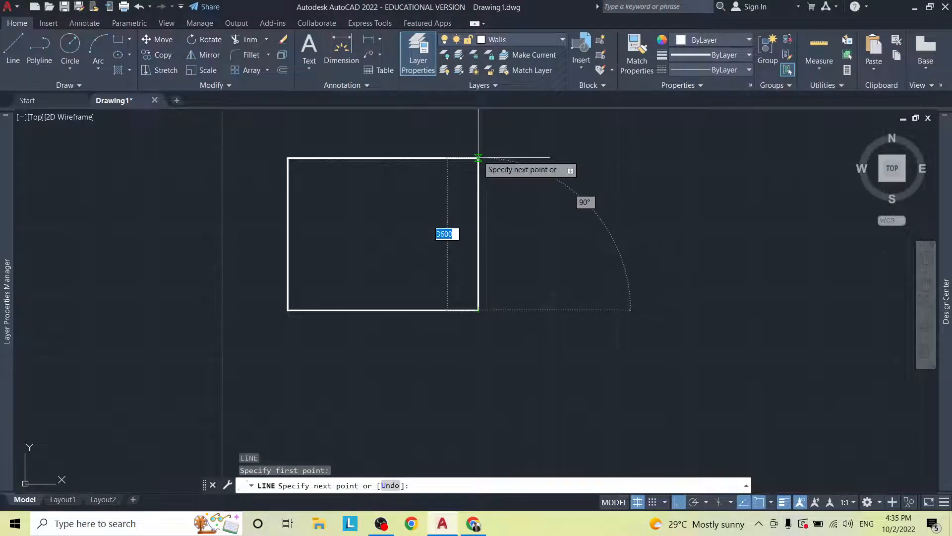
{"action": "left_click", "coordinate": [478, 157]}
{"action": "key", "text": "Escape"}
{"action": "key", "text": "Escape"}
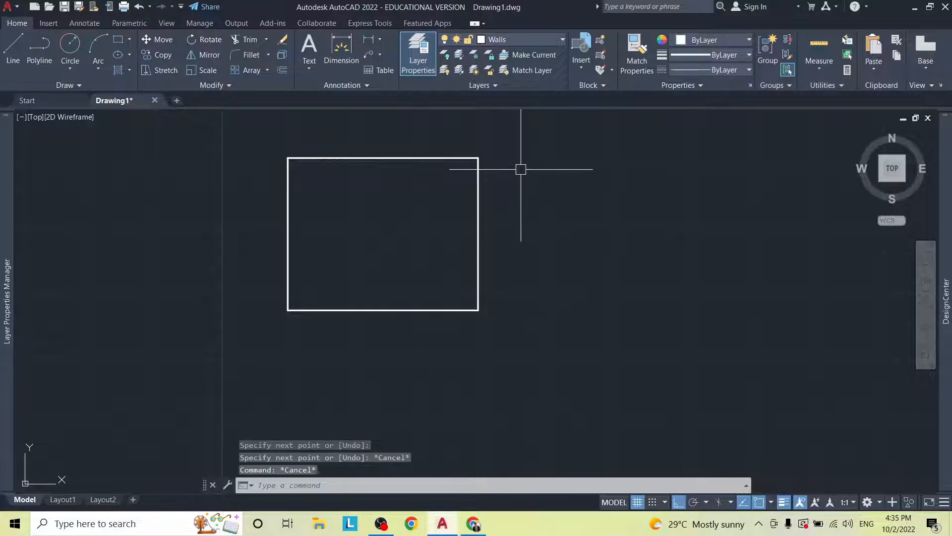
{"action": "left_click", "coordinate": [503, 142]}
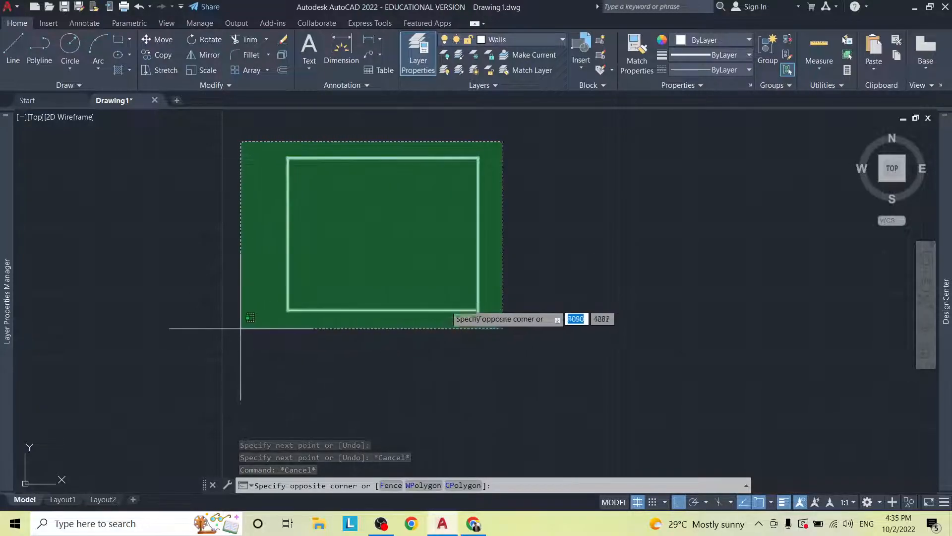
{"action": "key", "text": "Escape"}
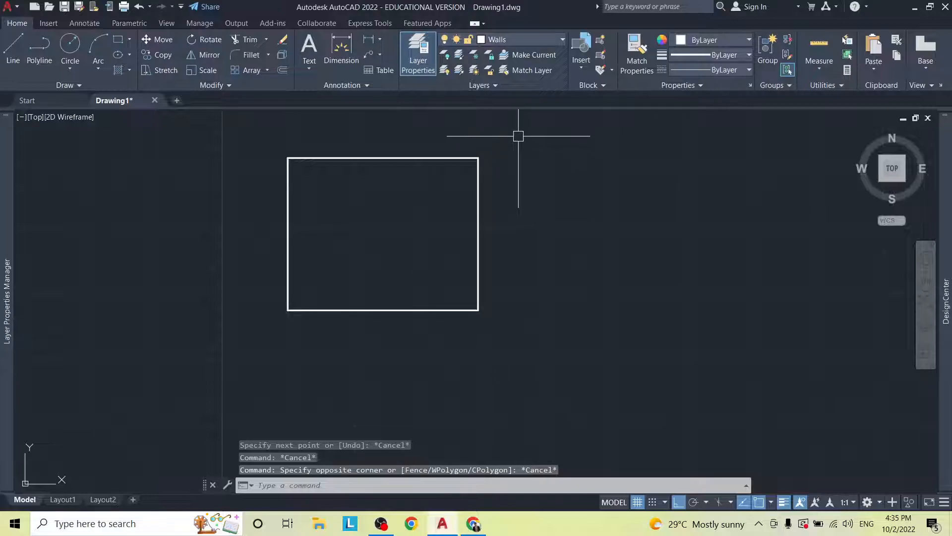
{"action": "left_click", "coordinate": [519, 135]}
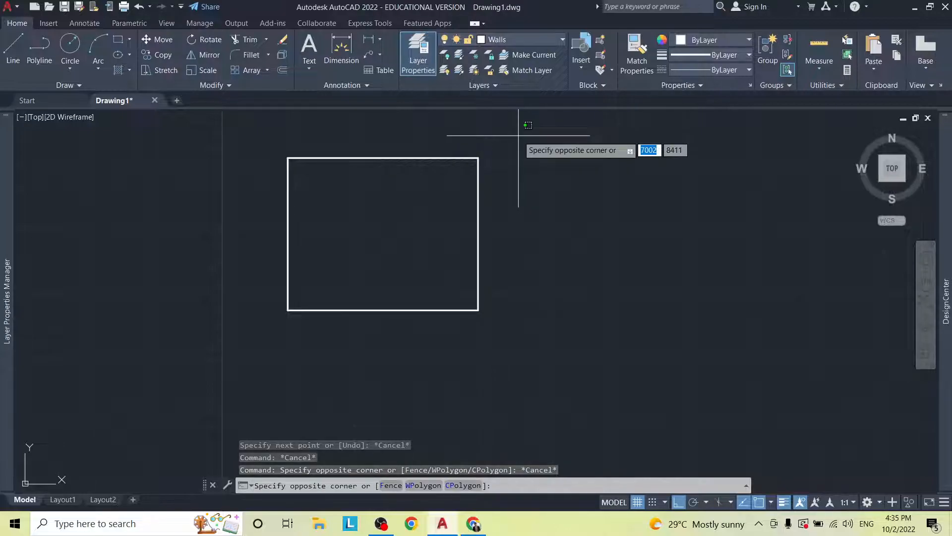
{"action": "left_click", "coordinate": [530, 131]}
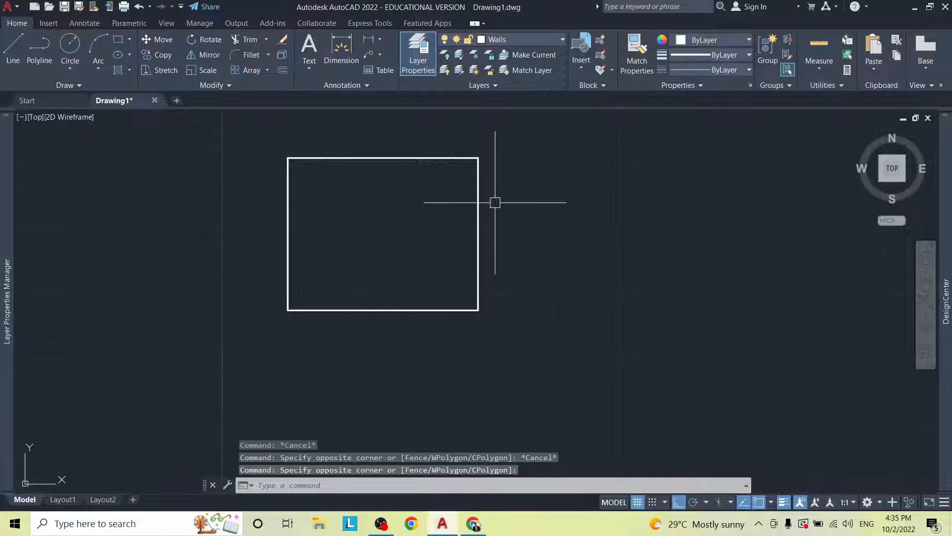
{"action": "mouse_move", "coordinate": [519, 152]}
{"action": "left_mouse_down"}
{"action": "mouse_move", "coordinate": [517, 321]}
{"action": "mouse_move", "coordinate": [418, 308]}
{"action": "mouse_move", "coordinate": [429, 252]}
{"action": "mouse_move", "coordinate": [276, 195]}
{"action": "mouse_move", "coordinate": [347, 191]}
{"action": "mouse_move", "coordinate": [374, 353]}
{"action": "left_mouse_up"}
{"action": "key", "text": "Escape"}
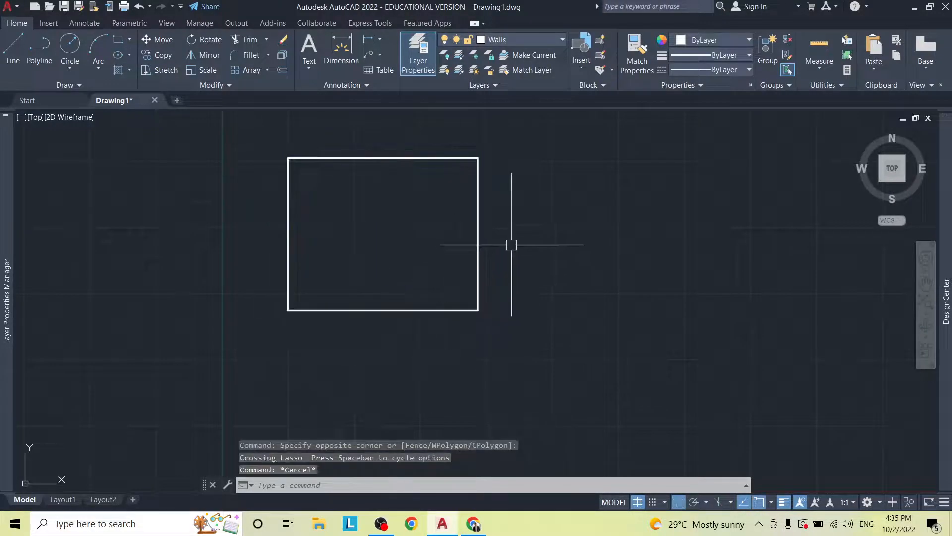
Step: Copy Bedroom 1's four walls by the upper-left corner horizontally to the right, leaving a gap for the bathroom
{"action": "left_click", "coordinate": [524, 125]}
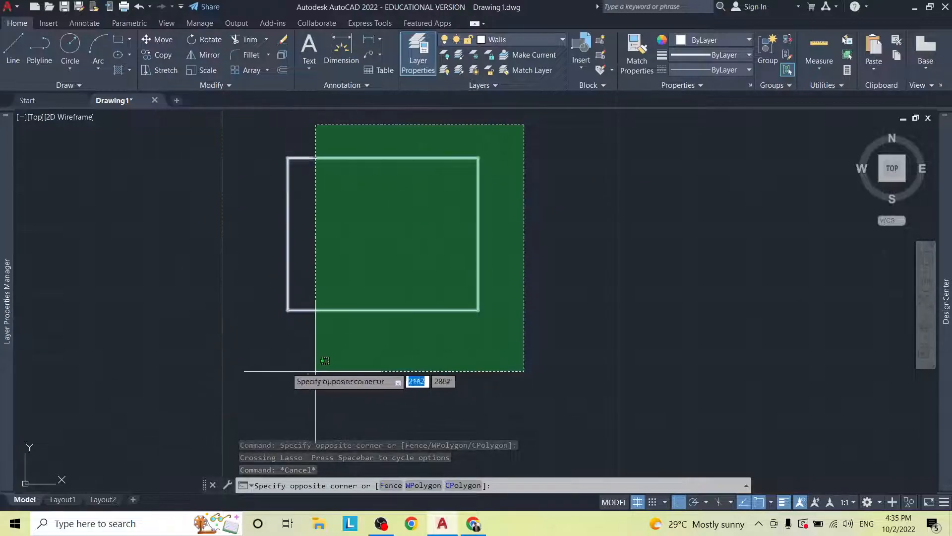
{"action": "left_click", "coordinate": [238, 376]}
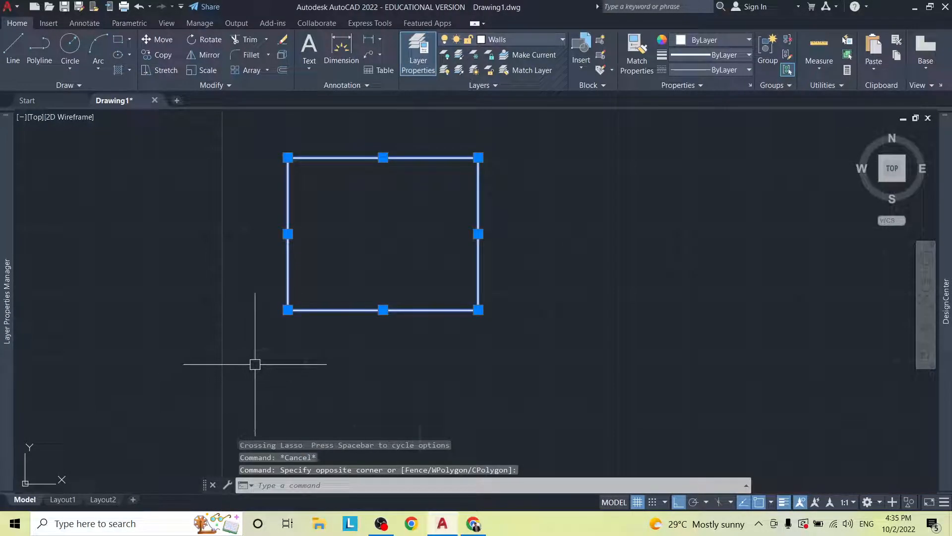
{"action": "left_click", "coordinate": [156, 58]}
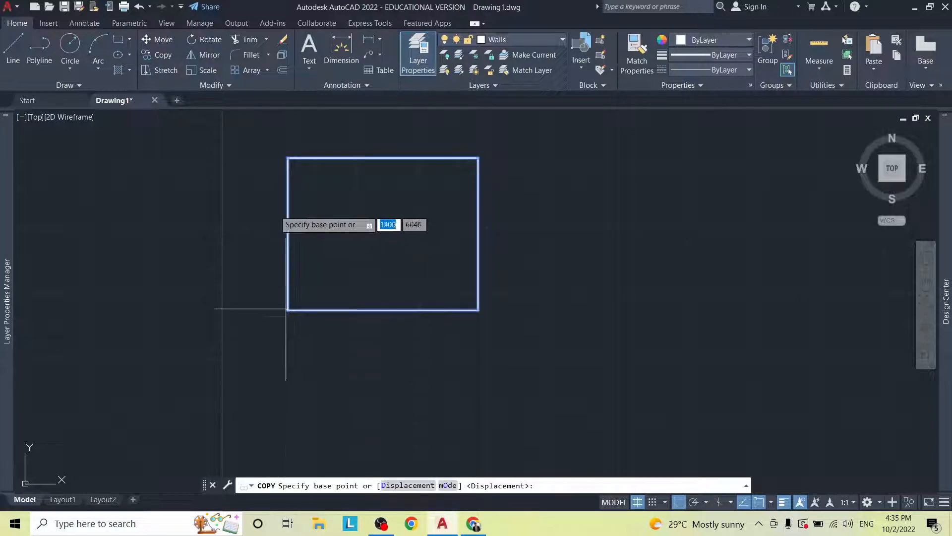
{"action": "left_click", "coordinate": [288, 158]}
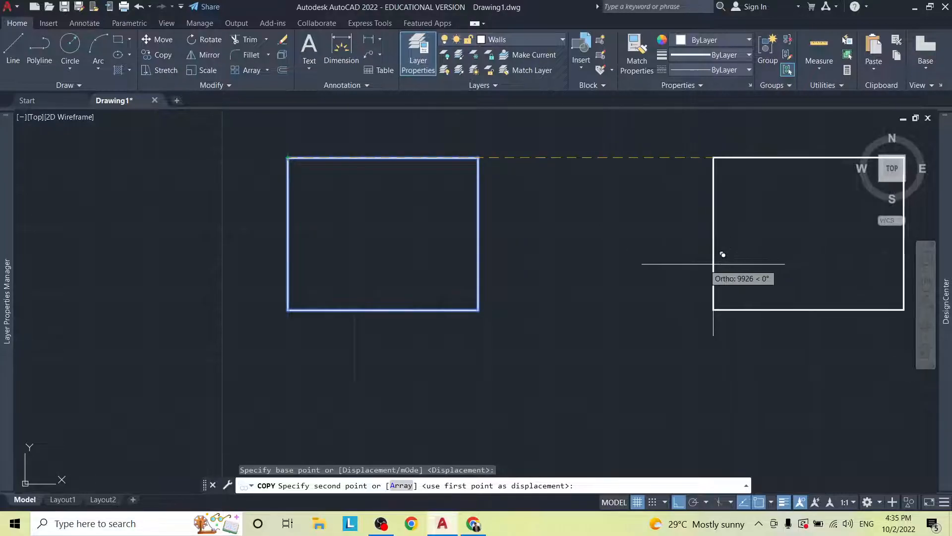
{"action": "left_click", "coordinate": [685, 262]}
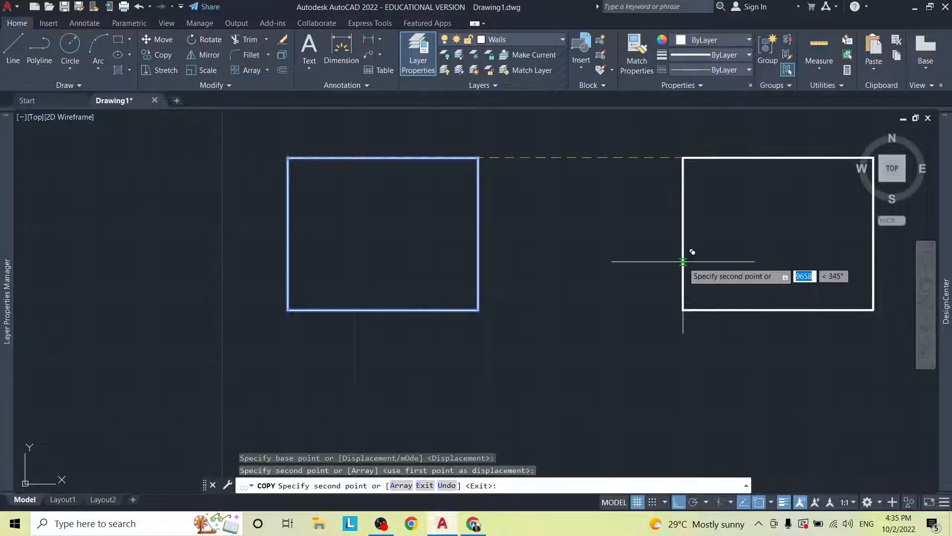
{"action": "key", "text": "Escape"}
{"action": "key", "text": "Escape"}
{"action": "key", "text": "Escape"}
{"action": "key", "text": "Escape"}
Step: Check the bathroom's size in the sketch and draw its 2400 mm upper and 2400 mm right walls from Bedroom 1's upper-right corner
{"action": "key", "text": "alt+Tab"}
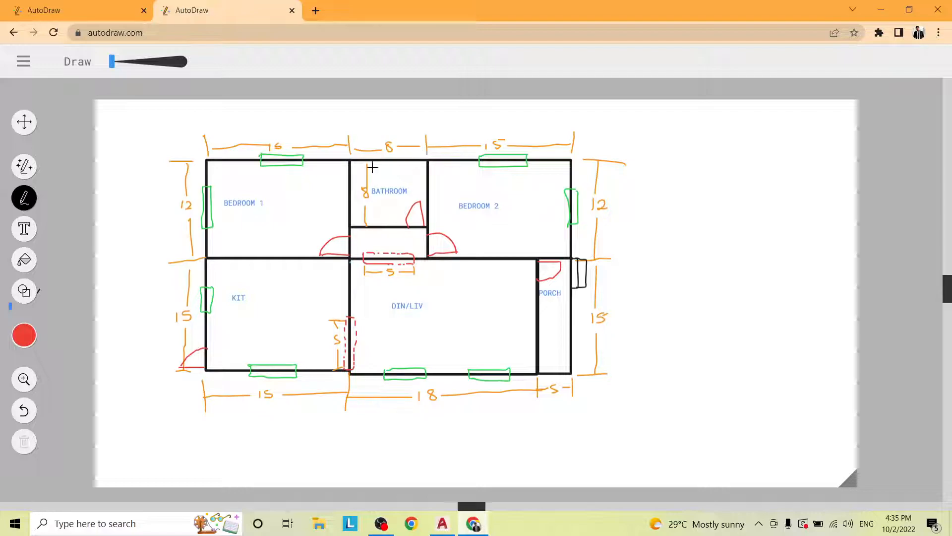
{"action": "key", "text": "alt+Tab"}
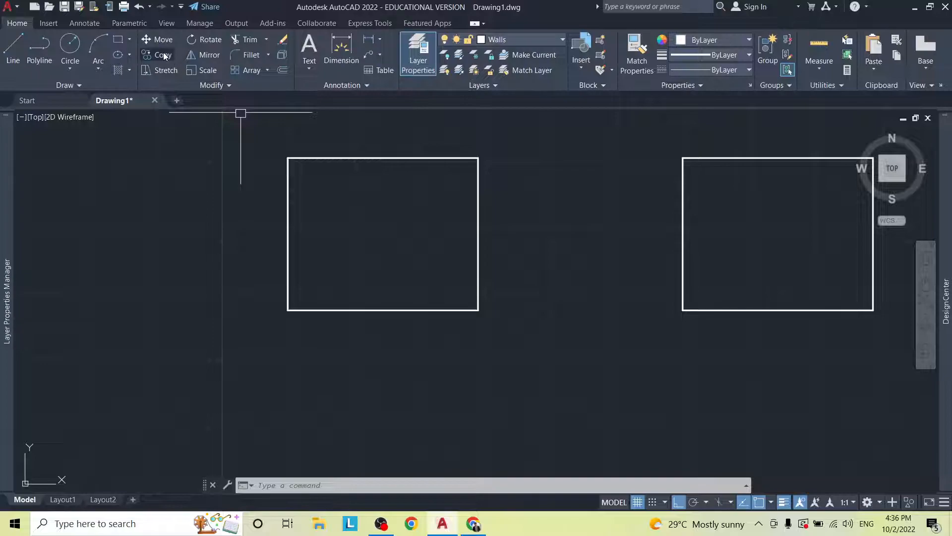
{"action": "left_click", "coordinate": [13, 50]}
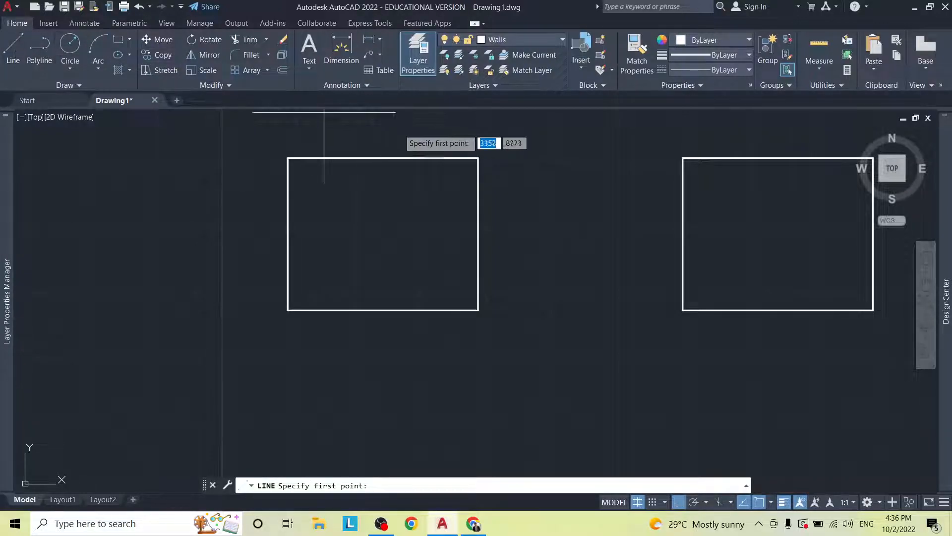
{"action": "left_click", "coordinate": [478, 158]}
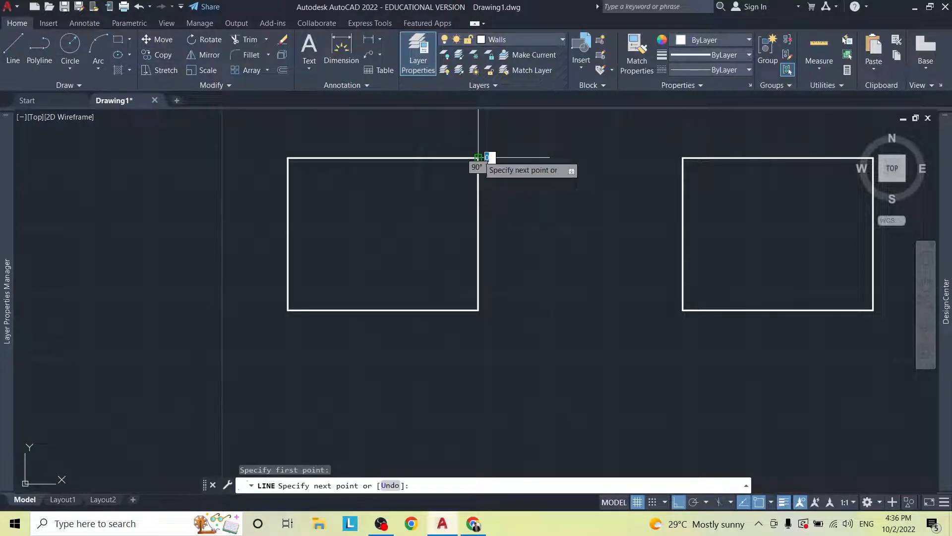
{"action": "type", "text": "24"}
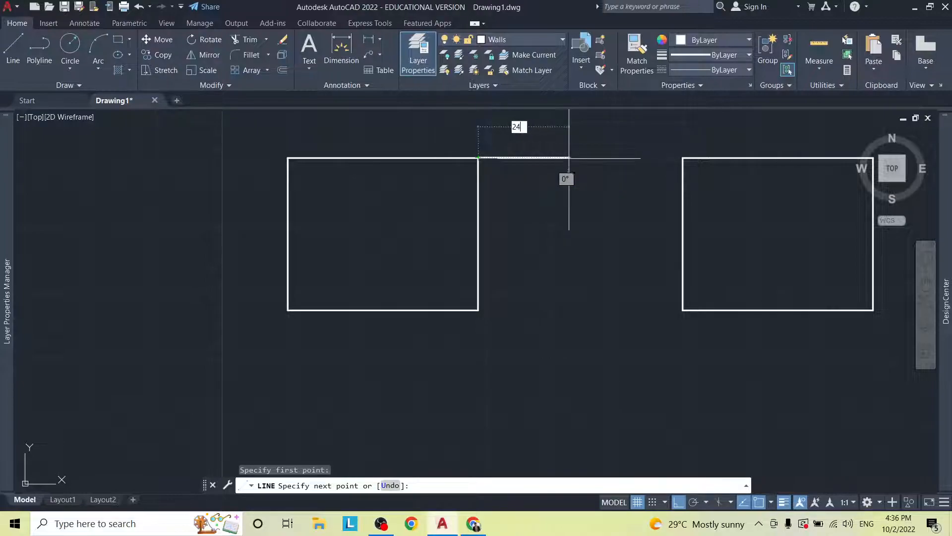
{"action": "type", "text": "00"}
{"action": "key", "text": "Return"}
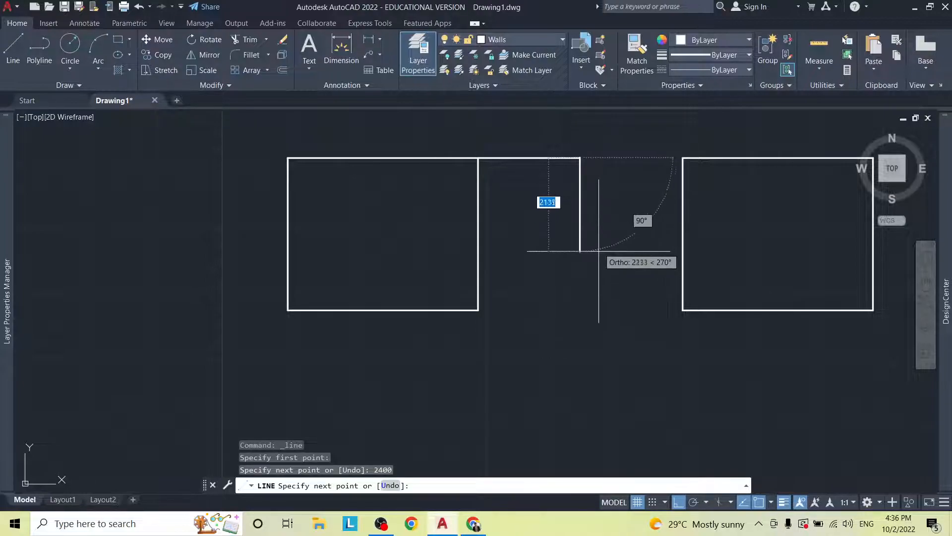
{"action": "type", "text": "2400"}
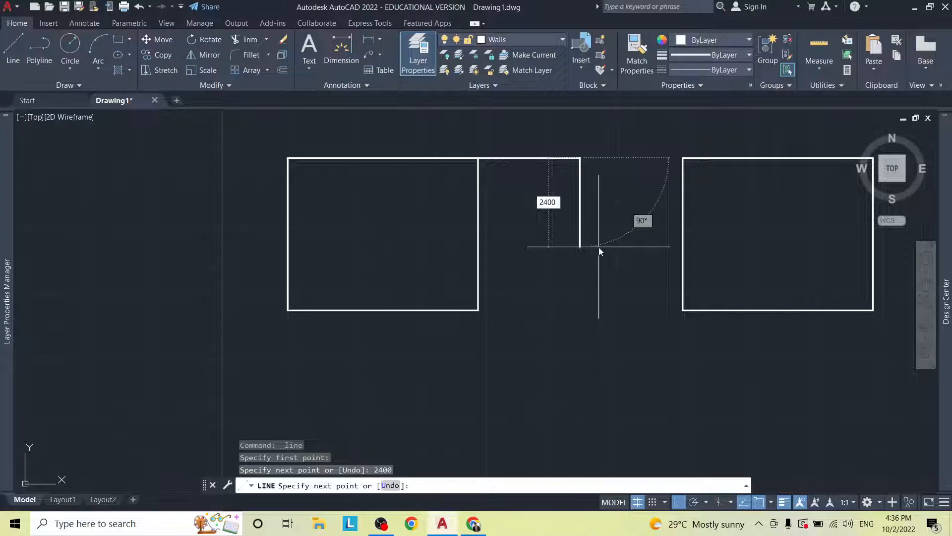
{"action": "key", "text": "Return"}
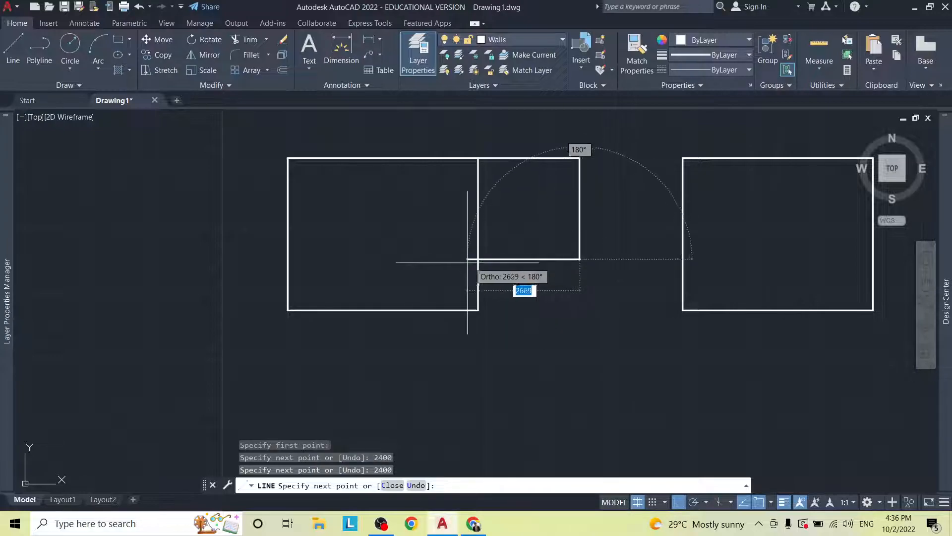
Step: Draw the bathroom's lower wall leftward from its right wall, running past Bedroom 1's right wall
{"action": "left_click", "coordinate": [414, 259]}
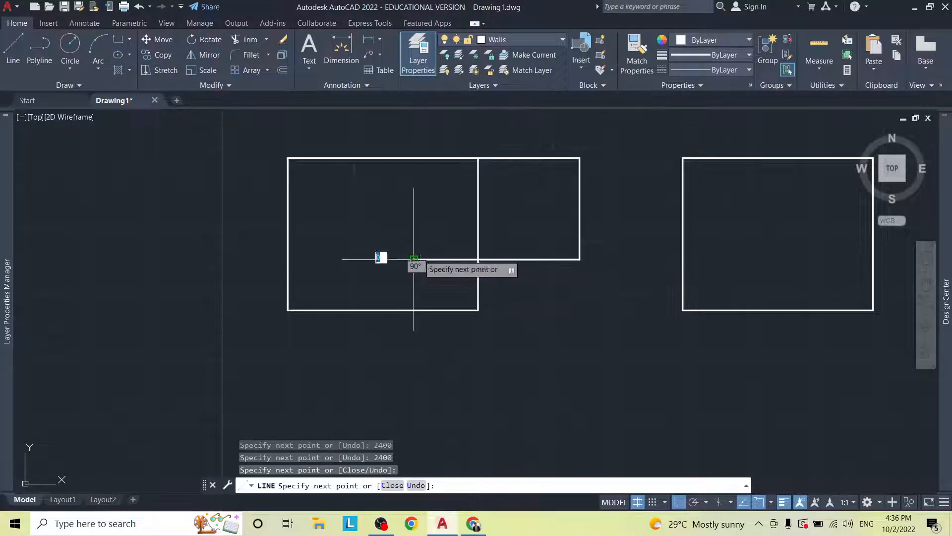
{"action": "key", "text": "Escape"}
{"action": "key", "text": "Escape"}
{"action": "key", "text": "Escape"}
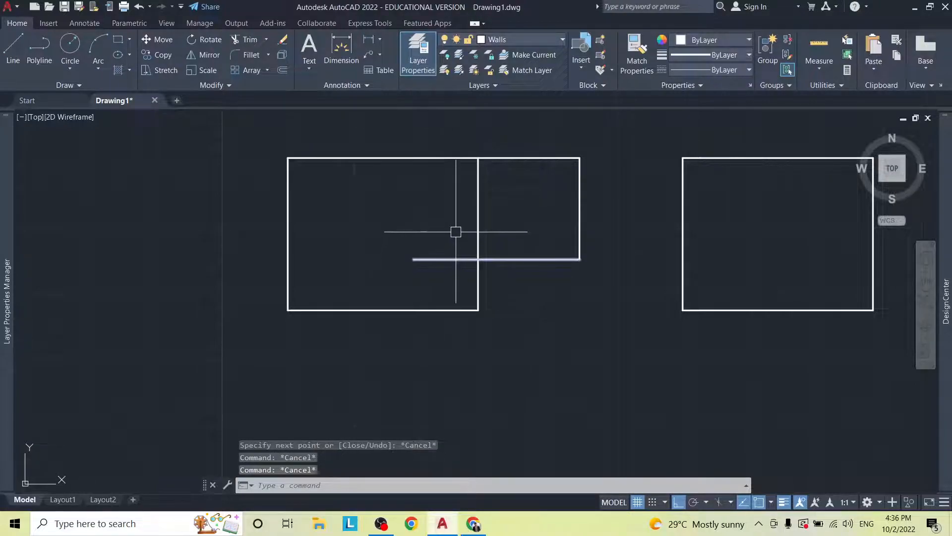
Step: Trim the part of the bathroom's lower wall that extends inside Bedroom 1
{"action": "left_click", "coordinate": [253, 40]}
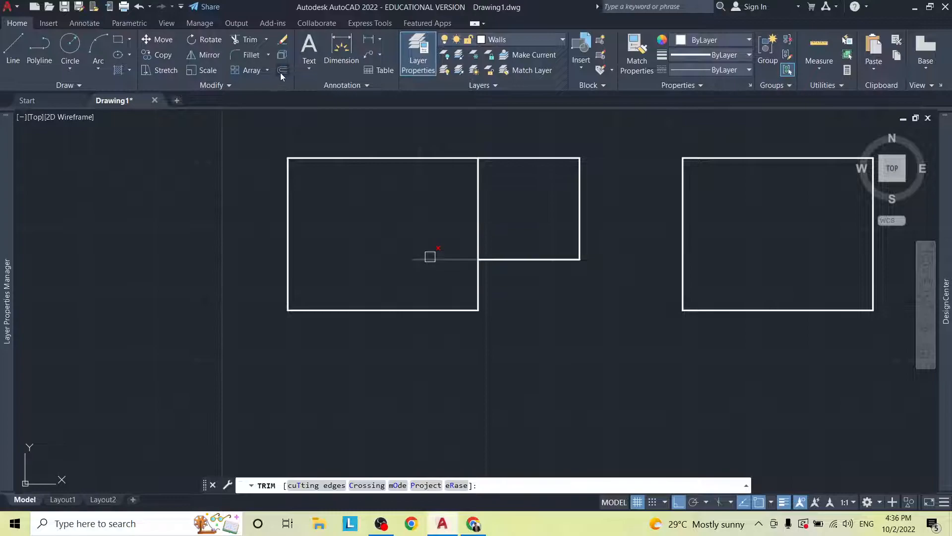
{"action": "left_click", "coordinate": [252, 40]}
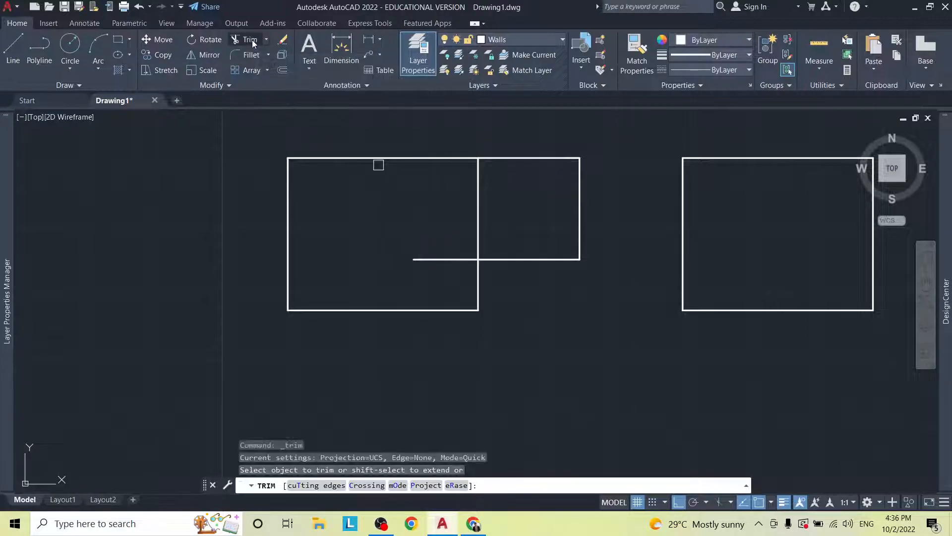
{"action": "left_click", "coordinate": [433, 259]}
{"action": "key", "text": "Escape"}
{"action": "key", "text": "Escape"}
{"action": "key", "text": "Escape"}
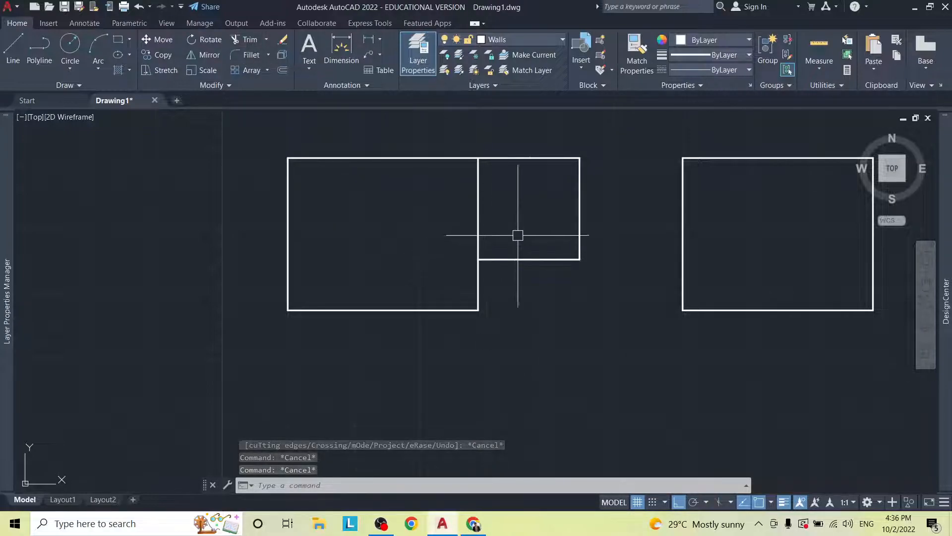
{"action": "key", "text": "Escape"}
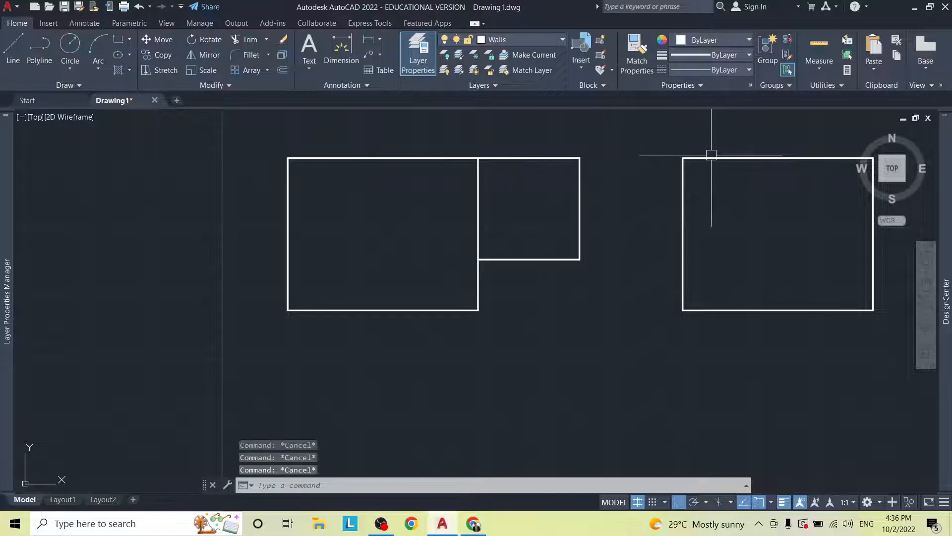
Step: Try to move the copied room outline, using its upper-left corner as the base point
{"action": "middle_click_drag", "start_coordinate": [789, 158], "coordinate": [714, 170]}
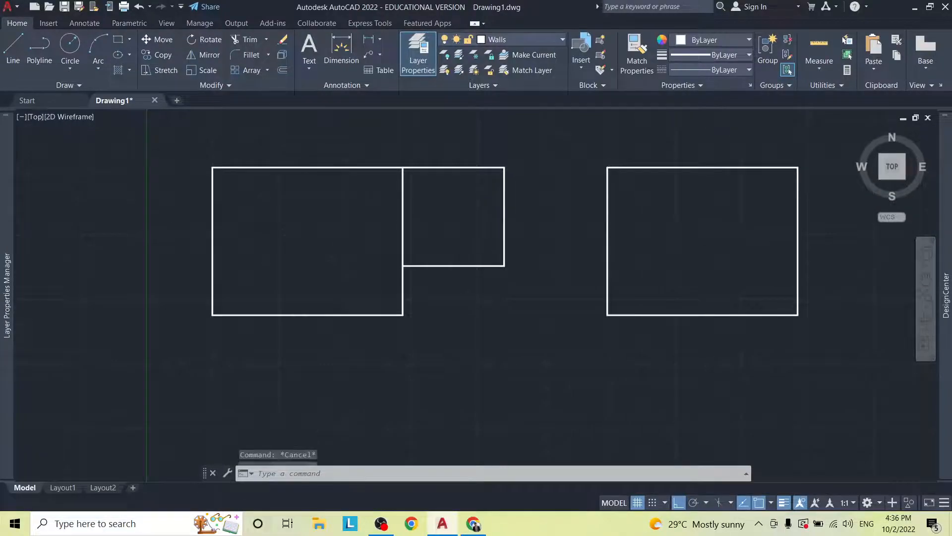
{"action": "left_click", "coordinate": [819, 143]}
{"action": "left_click", "coordinate": [585, 323]}
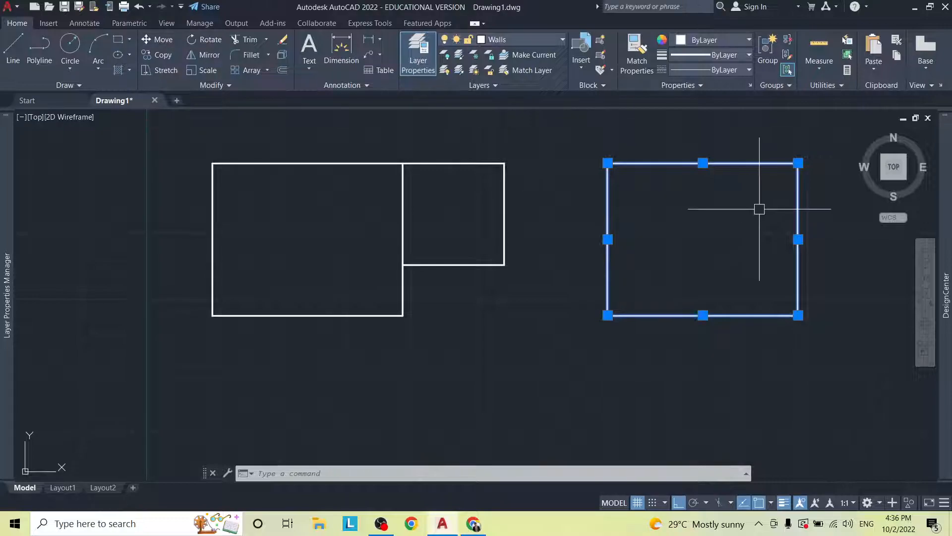
{"action": "left_click", "coordinate": [164, 40]}
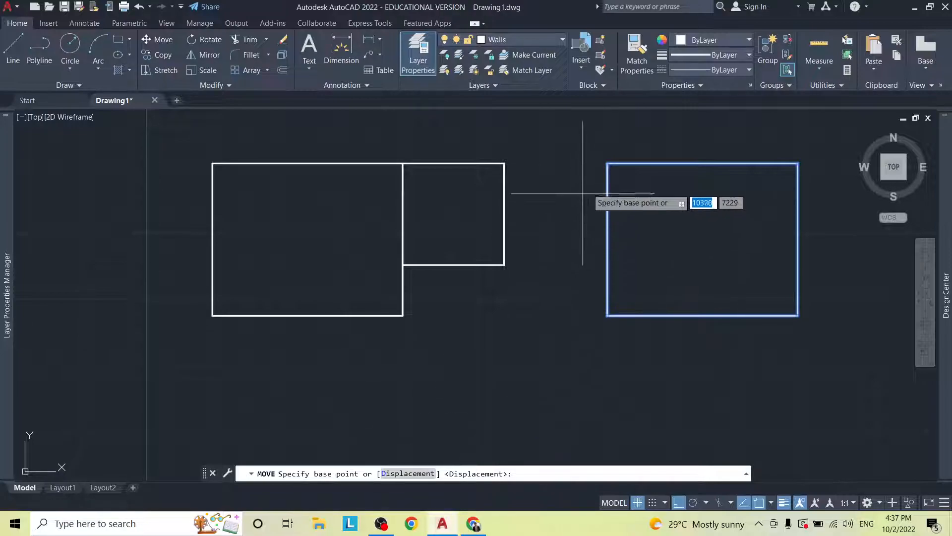
{"action": "left_click", "coordinate": [607, 163]}
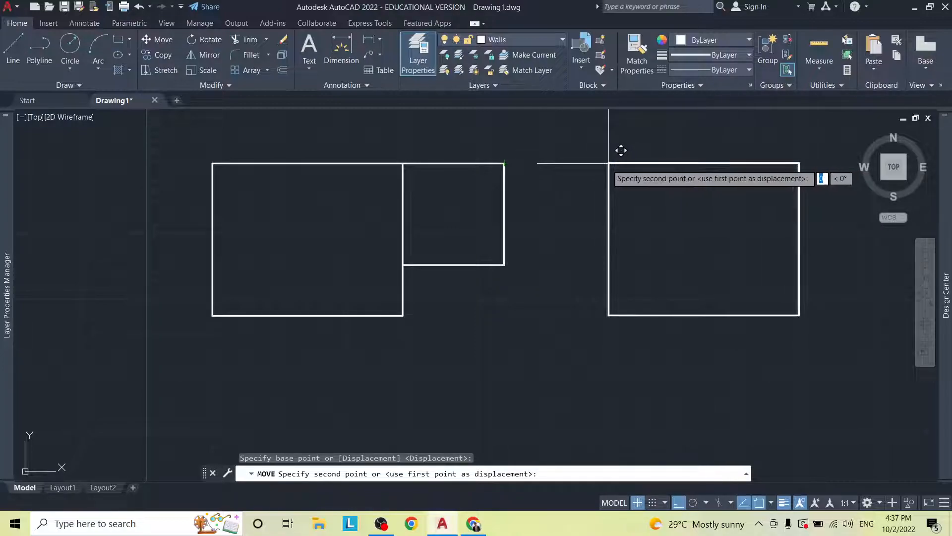
{"action": "left_click", "coordinate": [606, 164]}
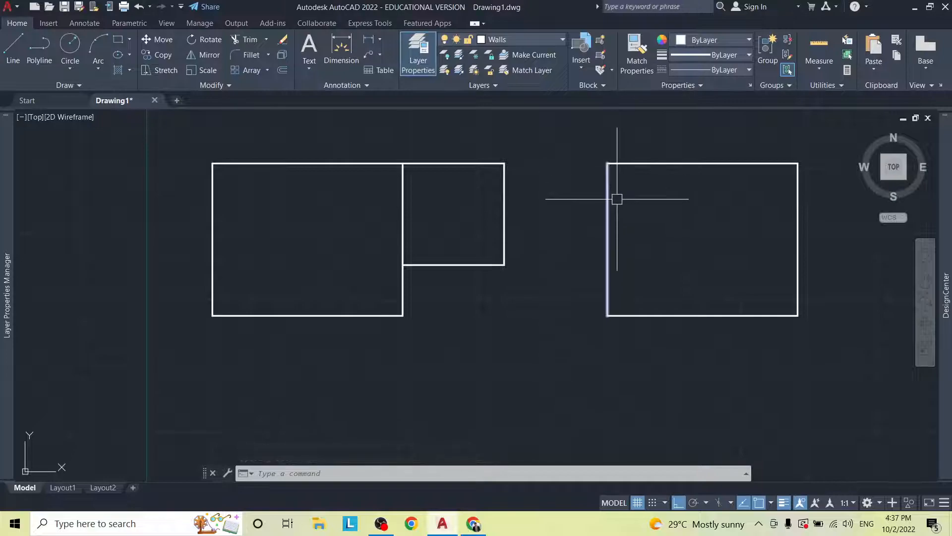
{"action": "scroll", "coordinate": [612, 168], "scroll_direction": "up", "scroll_amount": 5}
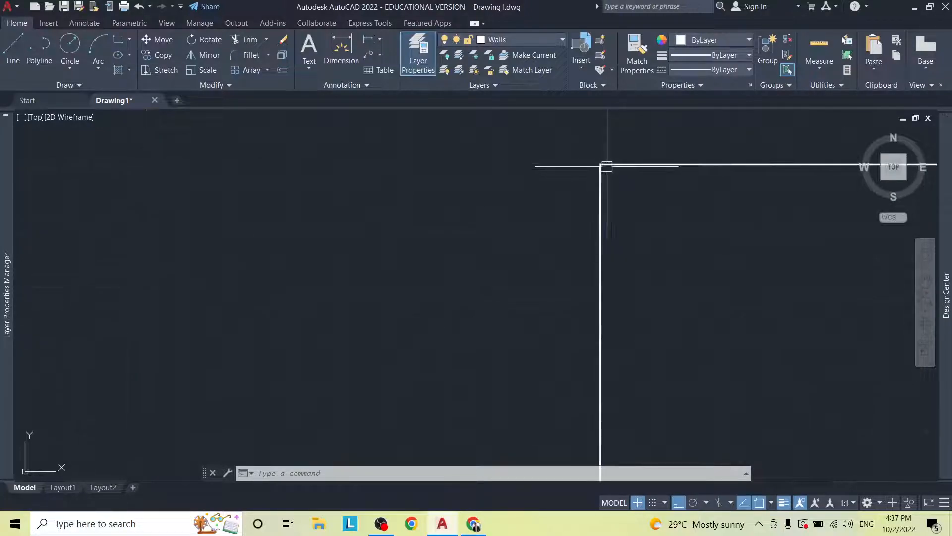
{"action": "scroll", "coordinate": [599, 163], "scroll_direction": "down", "scroll_amount": 5}
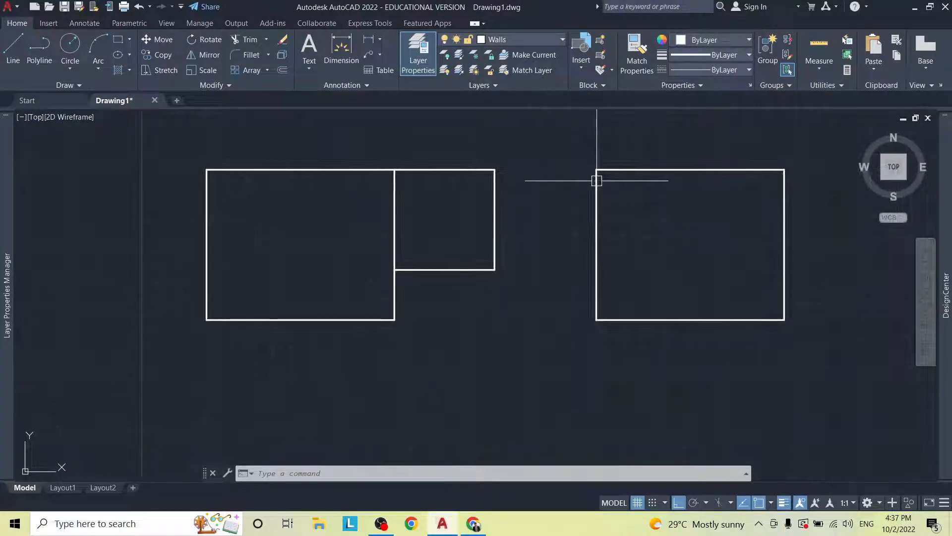
{"action": "scroll", "coordinate": [596, 181], "scroll_direction": "up", "scroll_amount": 3}
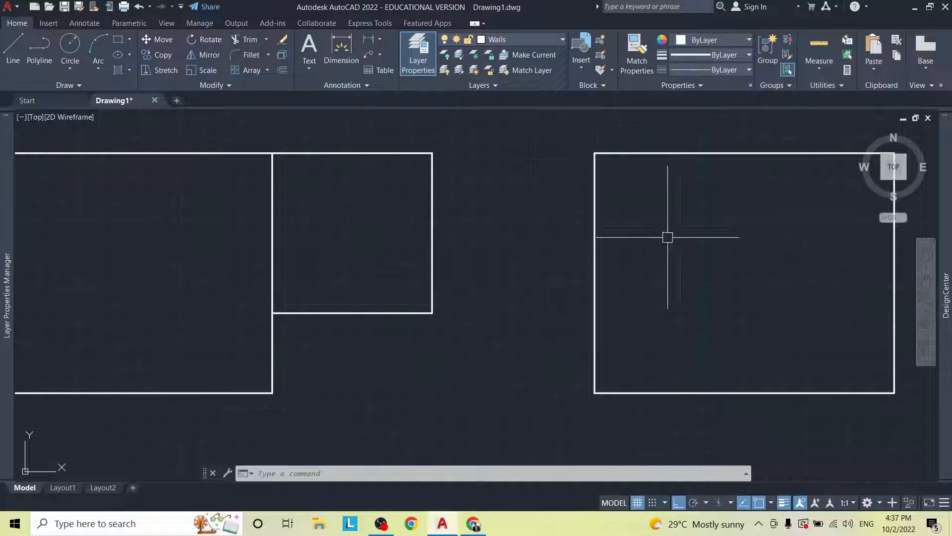
Step: Examine which object snap modes are enabled for the drawing
{"action": "left_click", "coordinate": [772, 504]}
{"action": "left_click", "coordinate": [772, 503]}
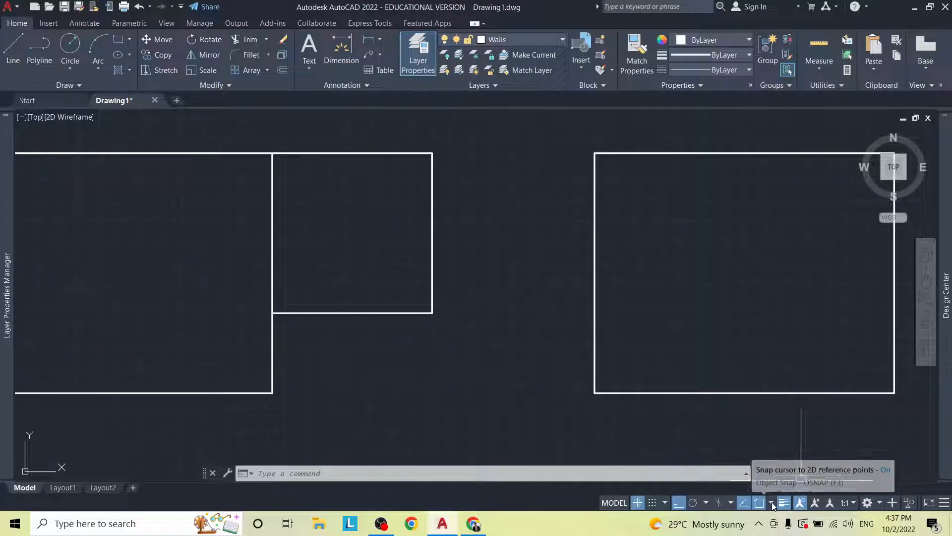
{"action": "left_click", "coordinate": [772, 504]}
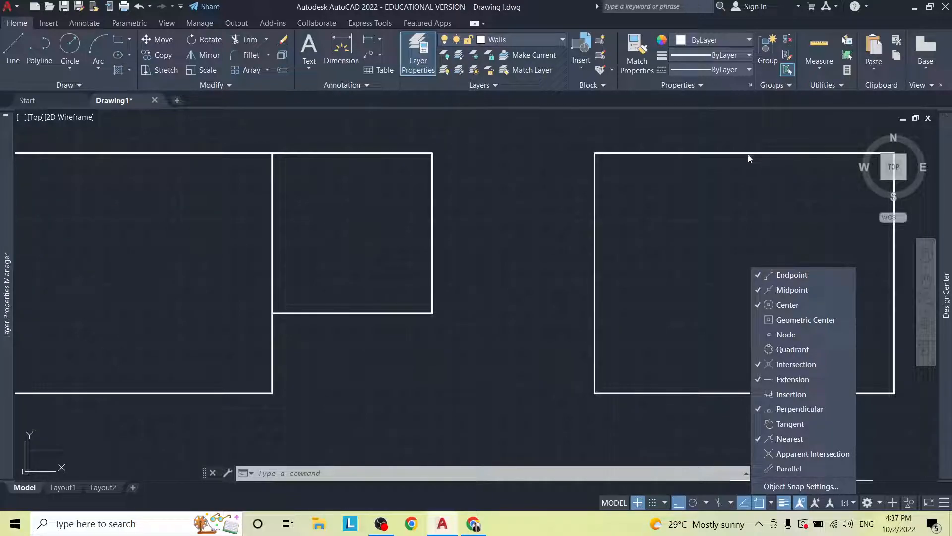
{"action": "key", "text": "Escape"}
{"action": "key", "text": "Escape"}
{"action": "left_click", "coordinate": [685, 241]}
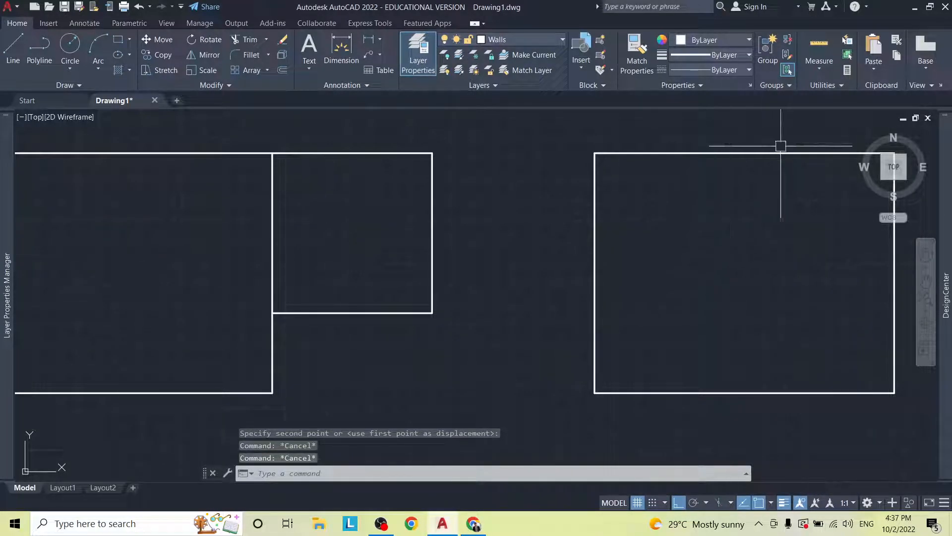
{"action": "type", "text": "l"}
{"action": "key", "text": "Return"}
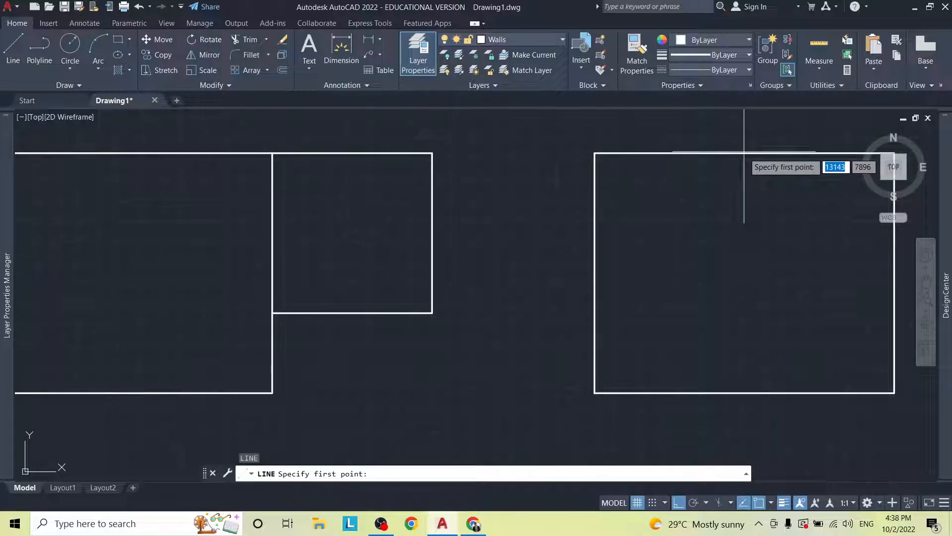
{"action": "key", "text": "Escape"}
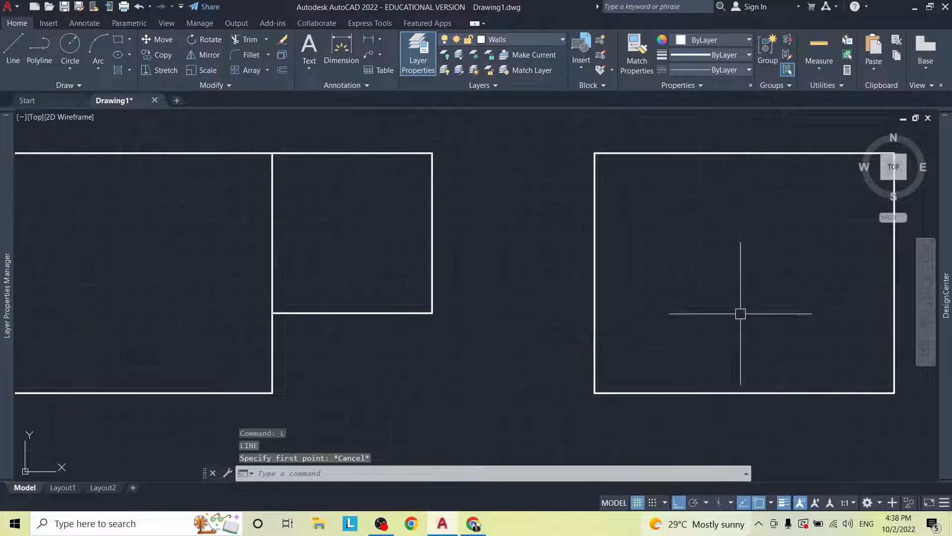
{"action": "left_click", "coordinate": [771, 502]}
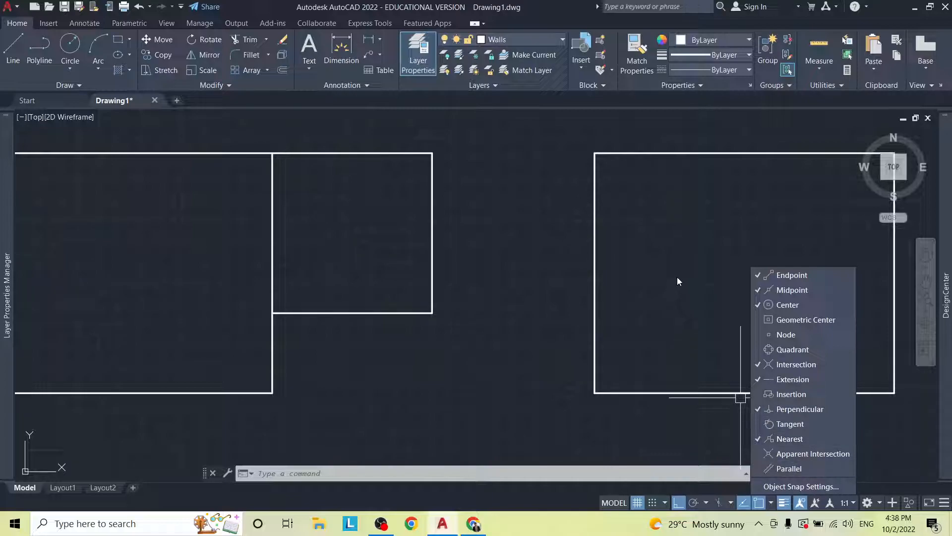
{"action": "key", "text": "Escape"}
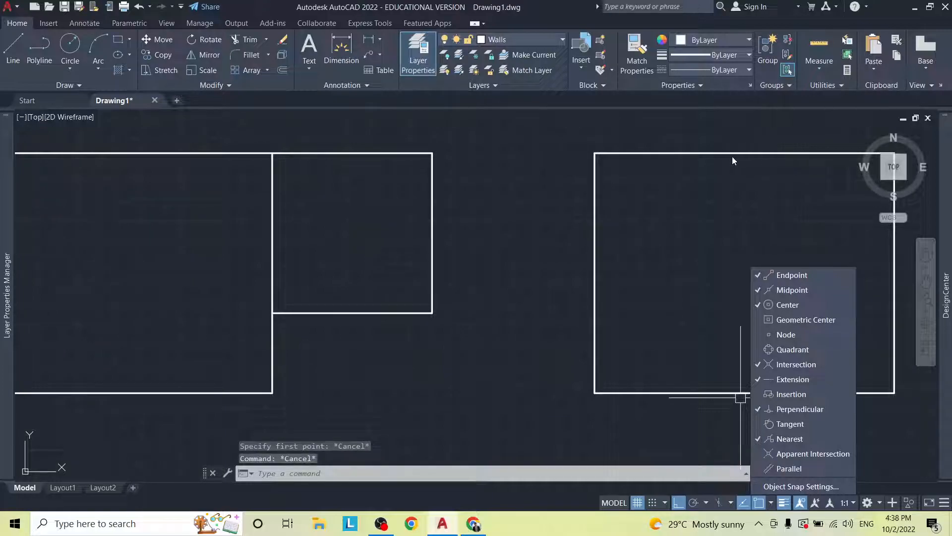
{"action": "key", "text": "Escape"}
{"action": "key", "text": "Escape"}
Step: Move the copied room outline by its upper-left corner onto the bathroom's upper-right corner to form Bedroom 2
{"action": "mouse_move", "coordinate": [738, 156]}
{"action": "middle_mouse_down"}
{"action": "mouse_move", "coordinate": [699, 174]}
{"action": "mouse_move", "coordinate": [643, 175]}
{"action": "middle_mouse_up"}
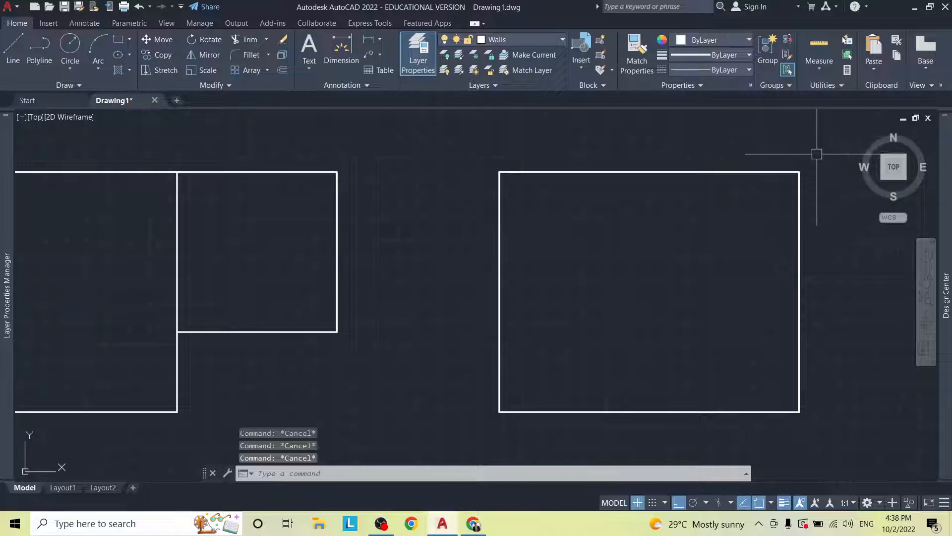
{"action": "left_click", "coordinate": [814, 152]}
{"action": "left_click", "coordinate": [431, 416]}
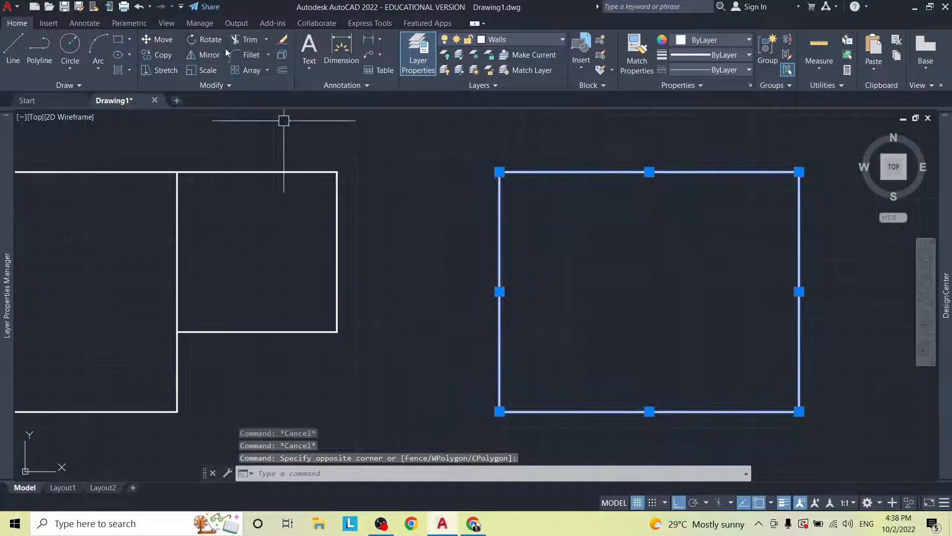
{"action": "left_click", "coordinate": [164, 40]}
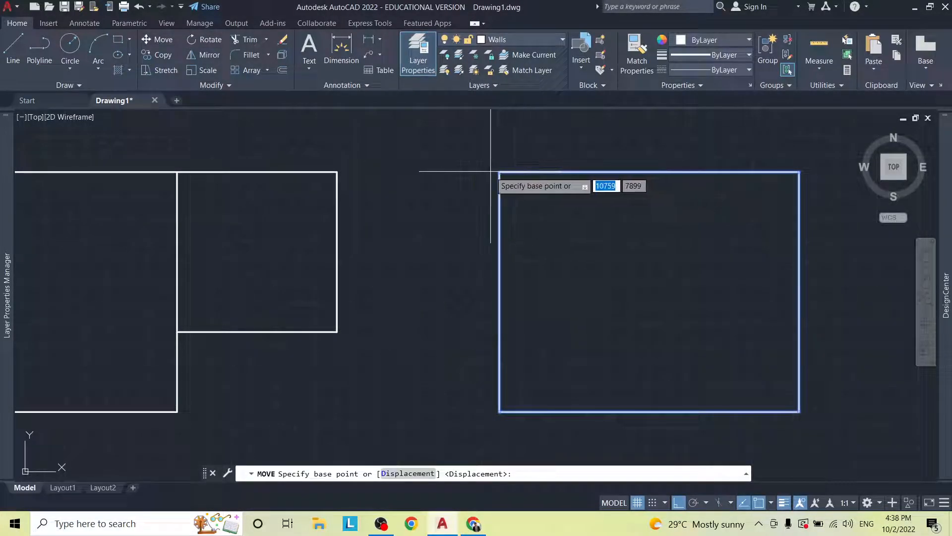
{"action": "left_click", "coordinate": [499, 171]}
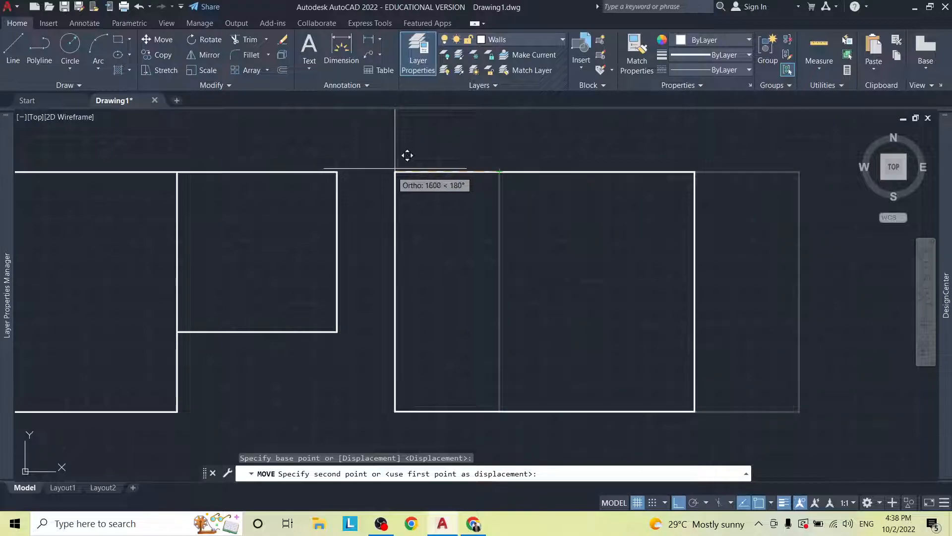
{"action": "left_click", "coordinate": [337, 171]}
{"action": "mouse_move", "coordinate": [457, 166]}
{"action": "middle_mouse_down"}
{"action": "mouse_move", "coordinate": [691, 164]}
{"action": "mouse_move", "coordinate": [650, 127]}
{"action": "middle_mouse_up"}
{"action": "scroll", "coordinate": [650, 173], "scroll_direction": "down", "scroll_amount": 3}
{"action": "scroll", "coordinate": [650, 172], "scroll_direction": "down", "scroll_amount": 2}
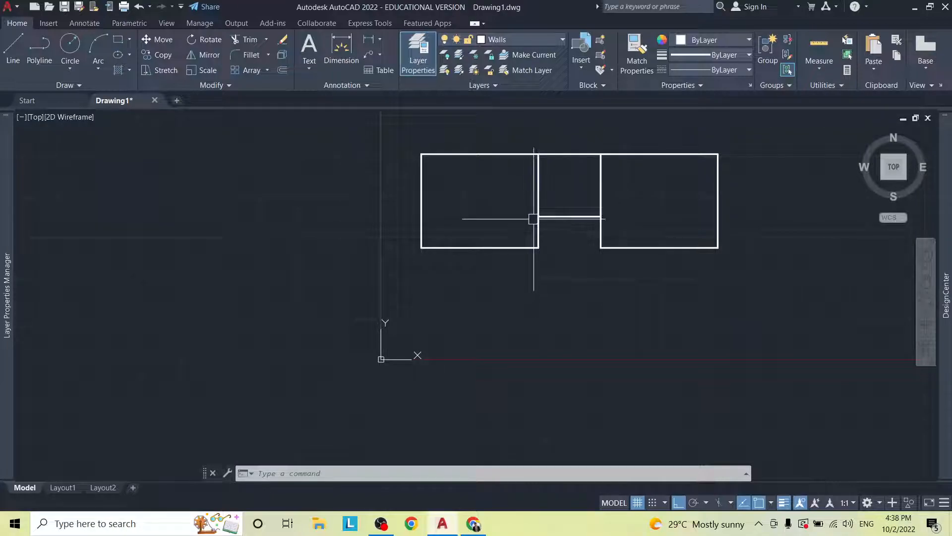
Step: Check the kitchen's size in the sketch and draw its 4500 mm left wall down from Bedroom 1's lower-left corner
{"action": "key", "text": "alt+Tab"}
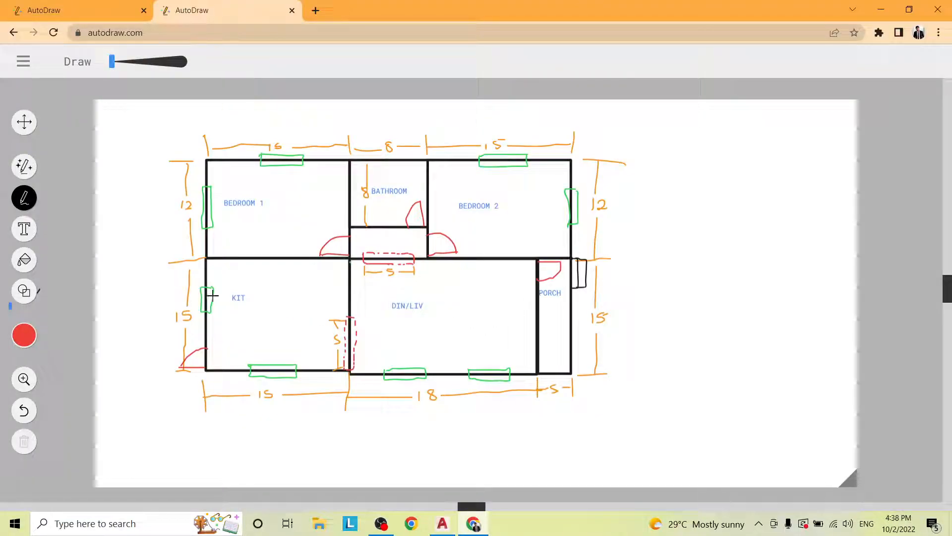
{"action": "key", "text": "alt+Tab"}
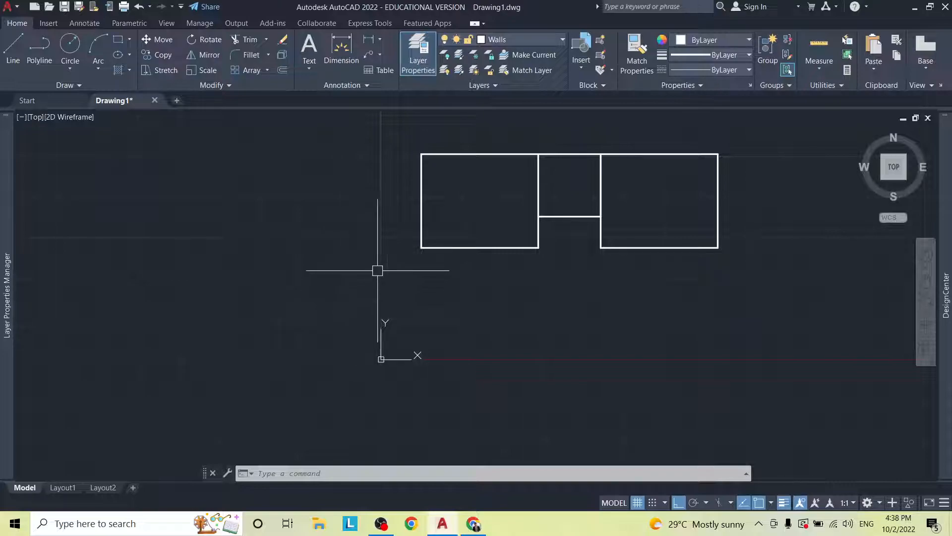
{"action": "scroll", "coordinate": [437, 253], "scroll_direction": "up", "scroll_amount": 2}
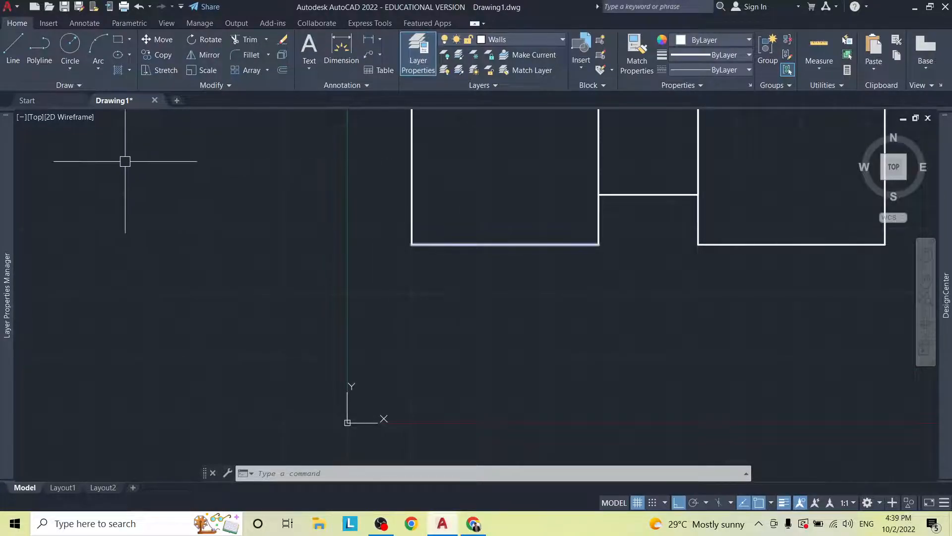
{"action": "left_click", "coordinate": [23, 60]}
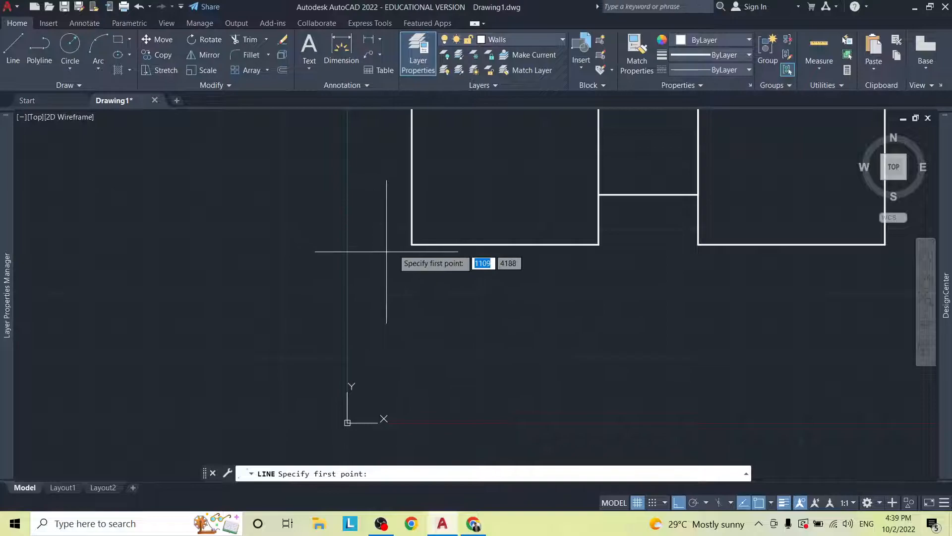
{"action": "left_click", "coordinate": [411, 244]}
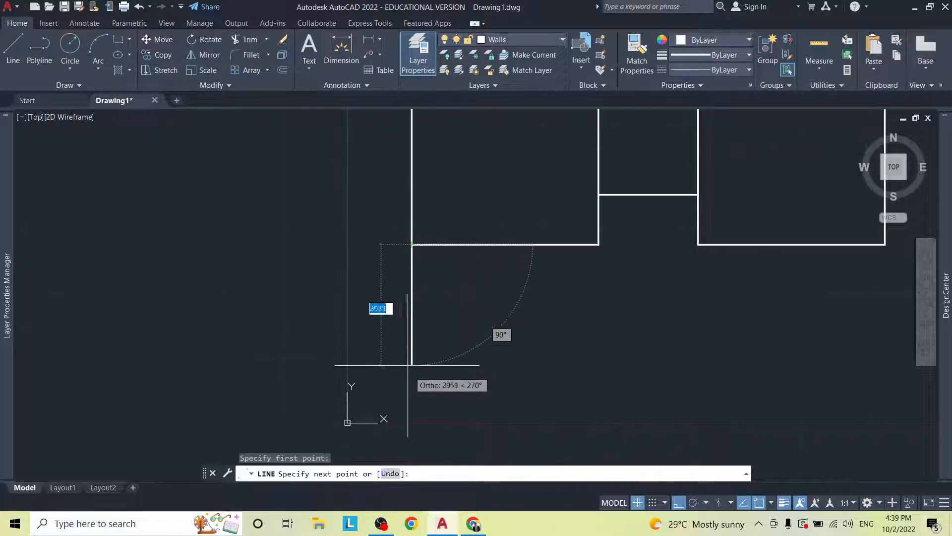
{"action": "type", "text": "4500"}
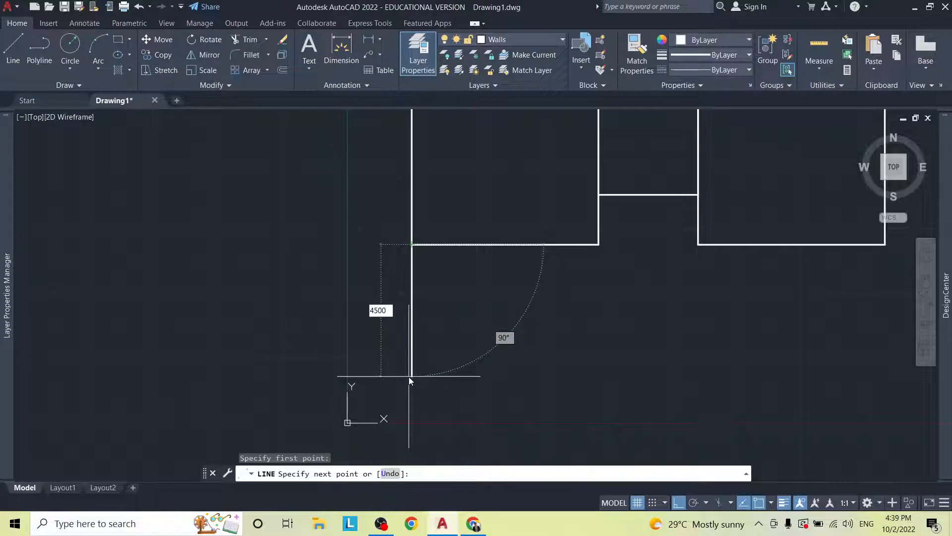
{"action": "key", "text": "Return"}
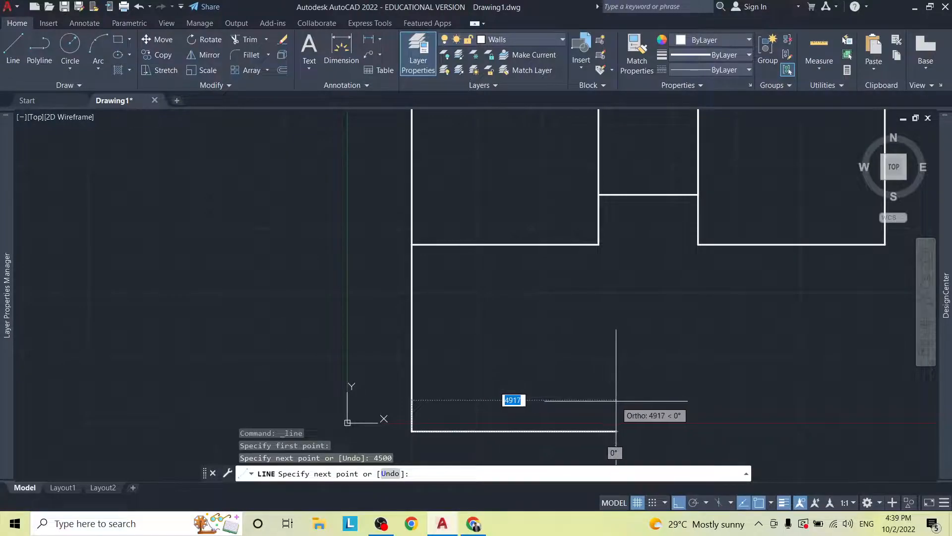
Step: Draw the kitchen's 4500 mm lower wall and its right wall up to Bedroom 1's lower-right corner
{"action": "type", "text": "4500"}
{"action": "key", "text": "Return"}
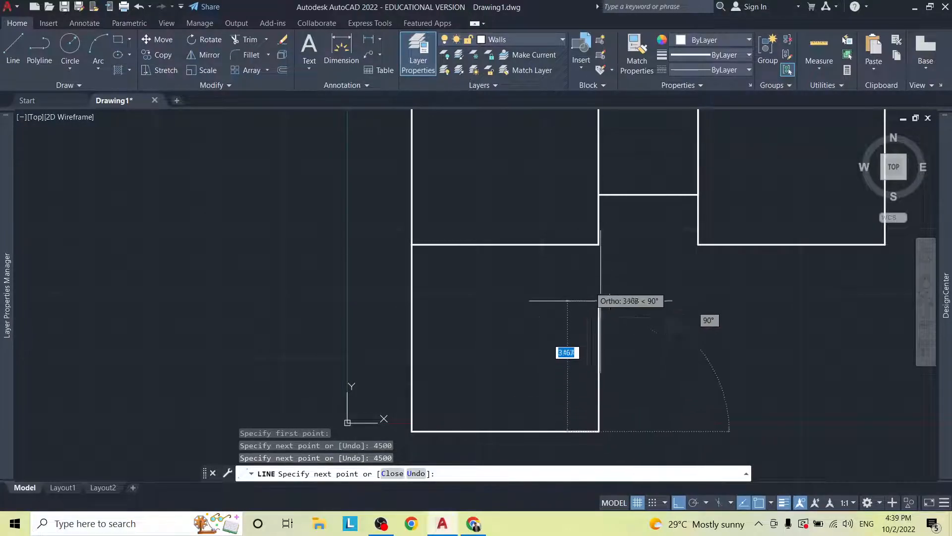
{"action": "left_click", "coordinate": [599, 244]}
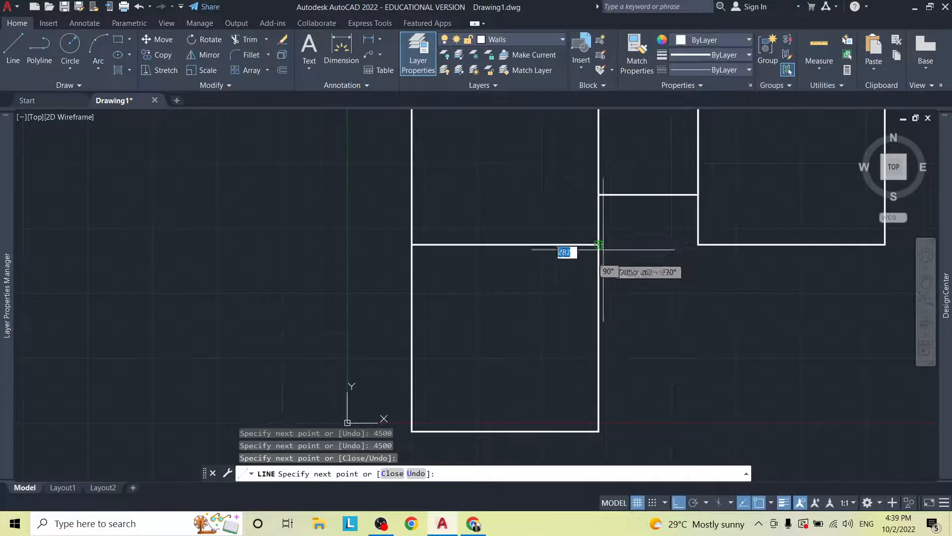
{"action": "key", "text": "Escape"}
Step: Draw the porch's 4500 mm right wall downward from Bedroom 2's lower-right corner
{"action": "mouse_move", "coordinate": [689, 274]}
{"action": "middle_mouse_down"}
{"action": "mouse_move", "coordinate": [527, 228]}
{"action": "mouse_move", "coordinate": [359, 235]}
{"action": "middle_mouse_up"}
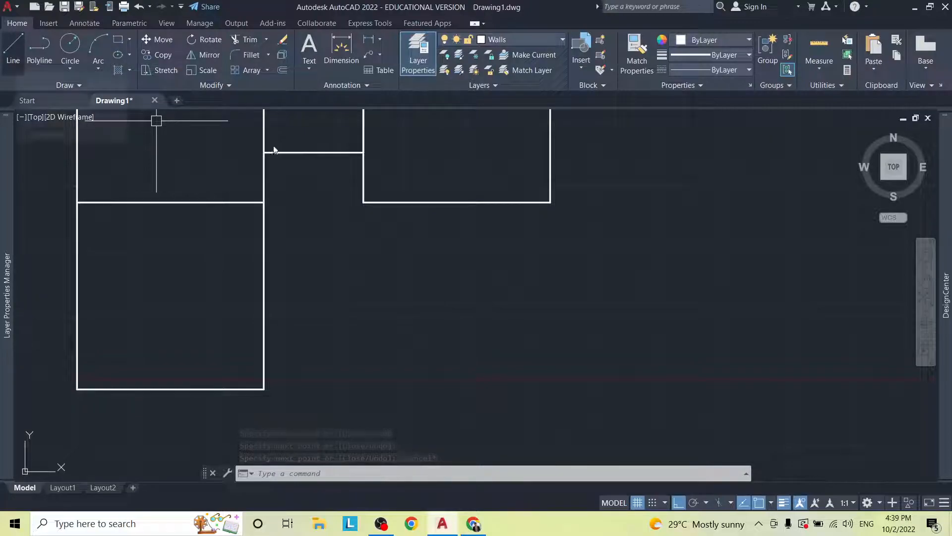
{"action": "type", "text": "l"}
{"action": "key", "text": "Return"}
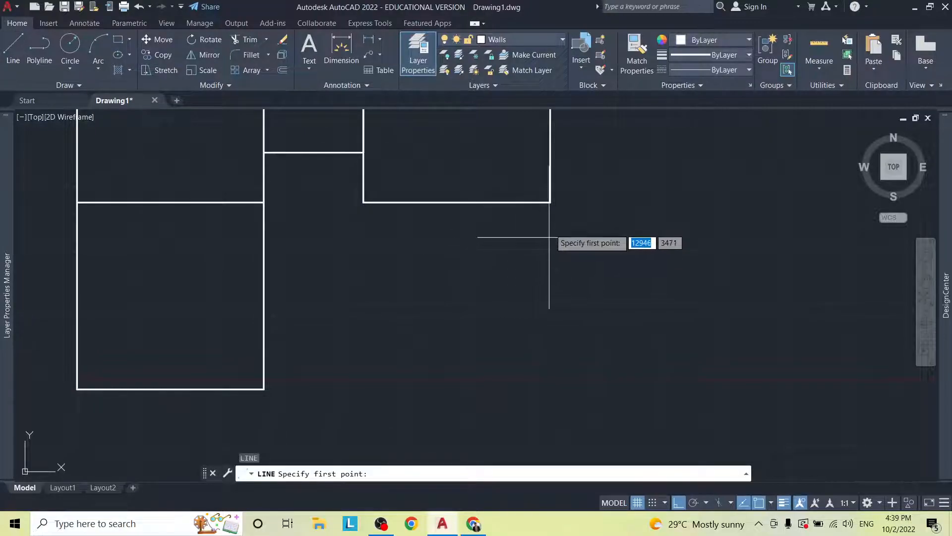
{"action": "left_click", "coordinate": [550, 203]}
{"action": "key", "text": "alt+Tab"}
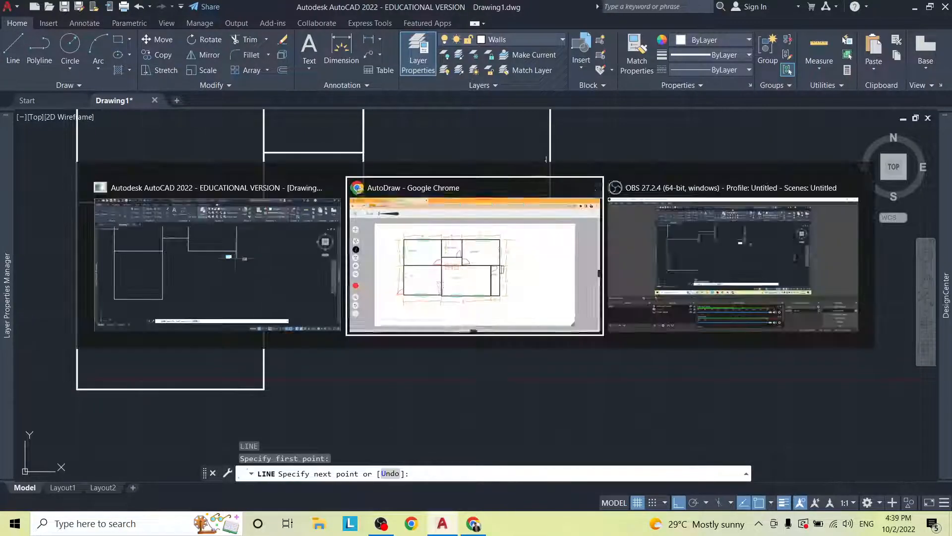
{"action": "key", "text": "alt+Tab"}
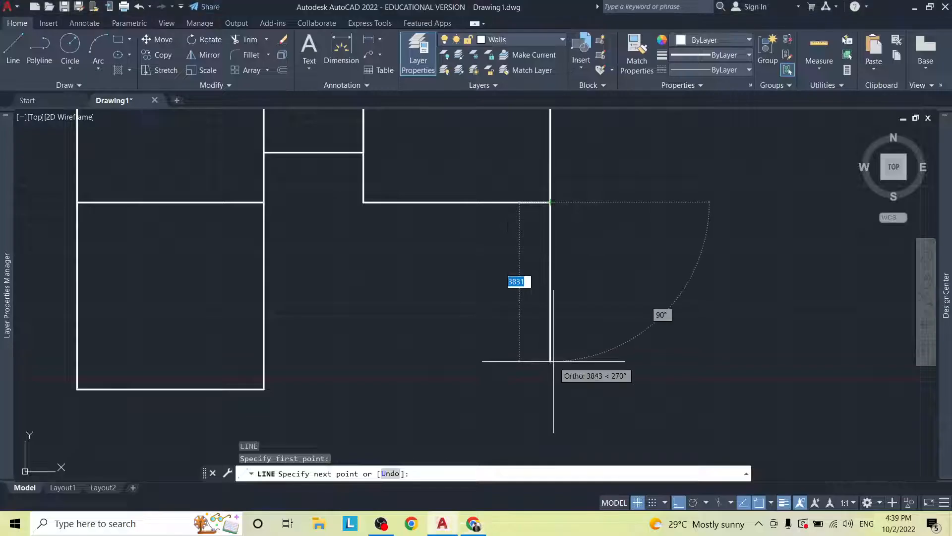
{"action": "type", "text": "4500"}
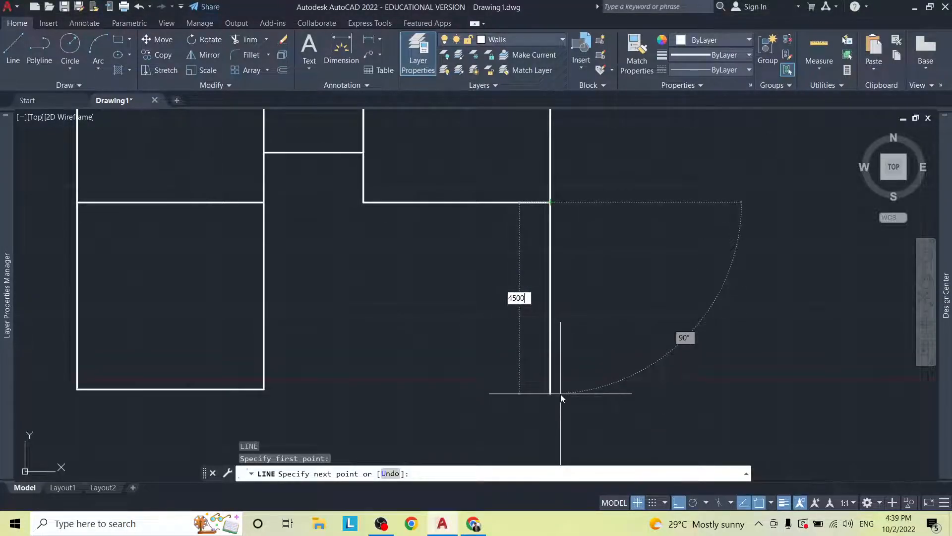
{"action": "key", "text": "Return"}
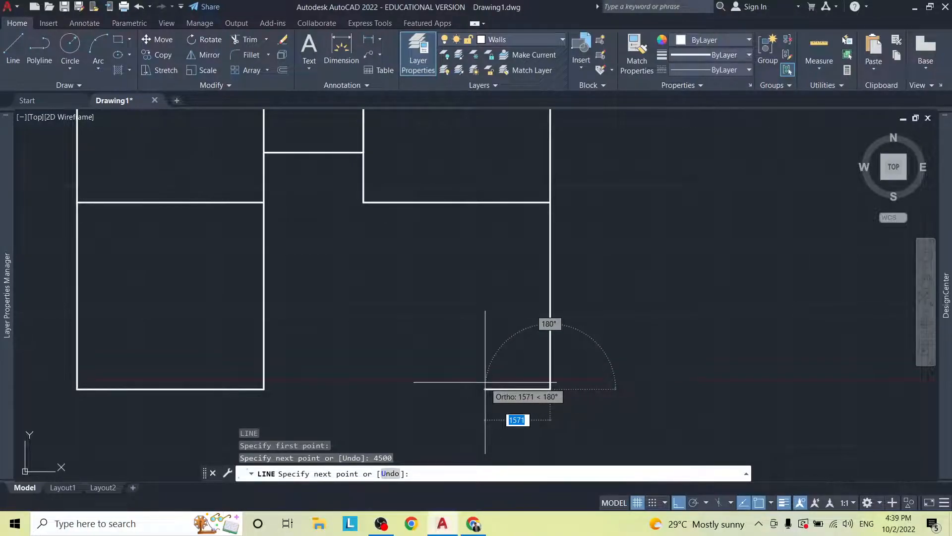
Step: Draw the porch's 1500 mm lower wall leftward and its left wall upward past Bedroom 2's lower wall
{"action": "type", "text": "1500"}
{"action": "key", "text": "Return"}
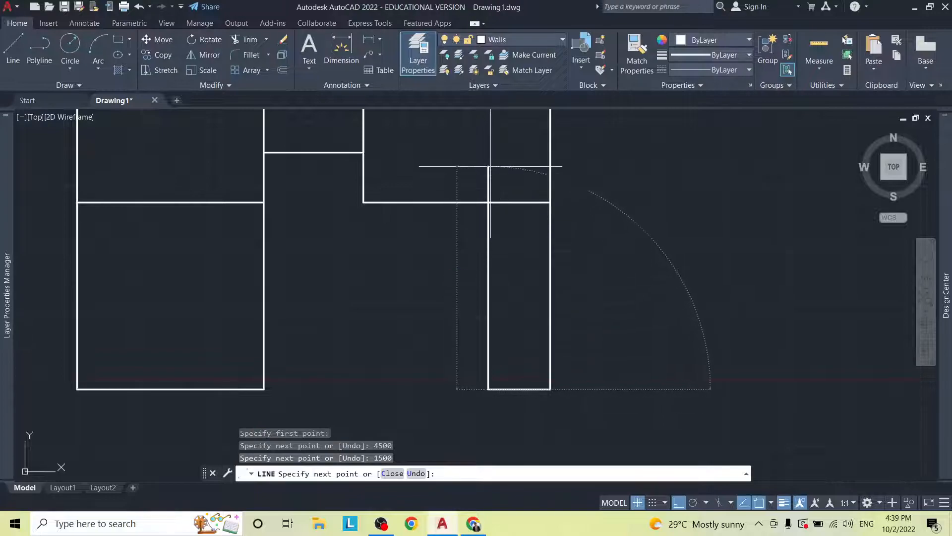
{"action": "left_click", "coordinate": [488, 167]}
{"action": "key", "text": "Escape"}
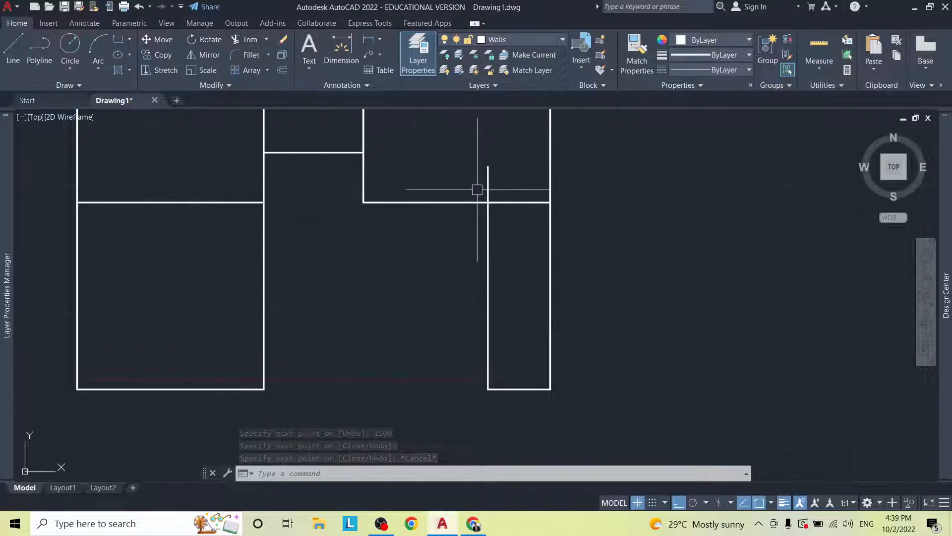
Step: Trim the part of the porch's left wall that extends inside Bedroom 2
{"action": "type", "text": "TR"}
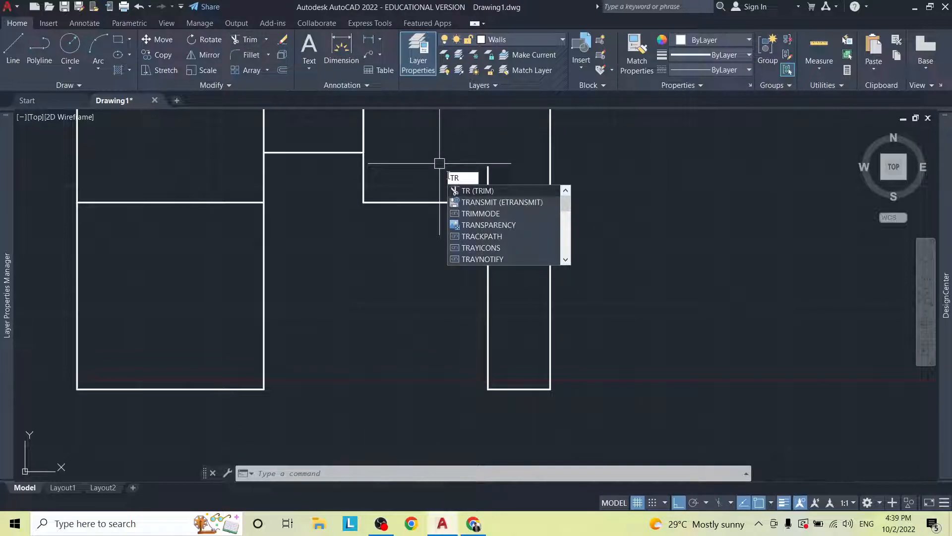
{"action": "key", "text": "Return"}
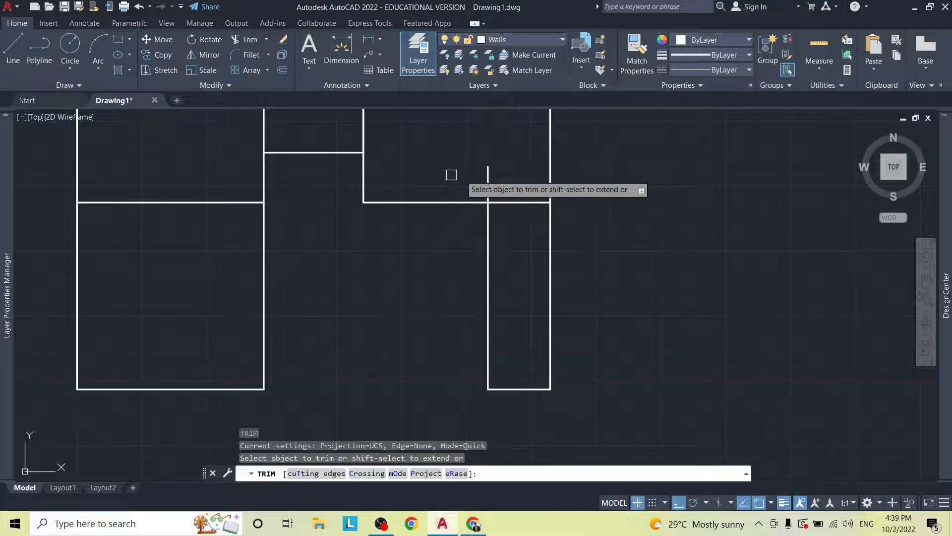
{"action": "left_click", "coordinate": [490, 173]}
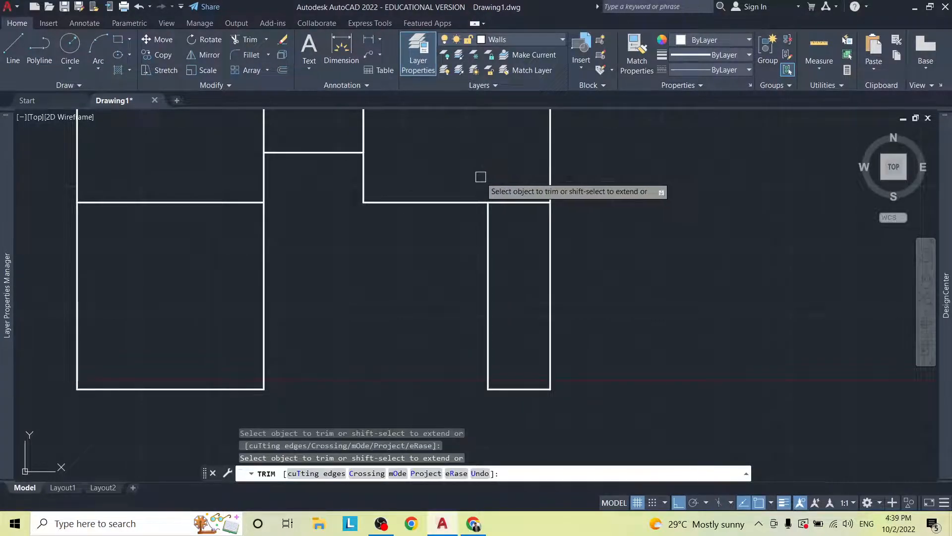
{"action": "key", "text": "Escape"}
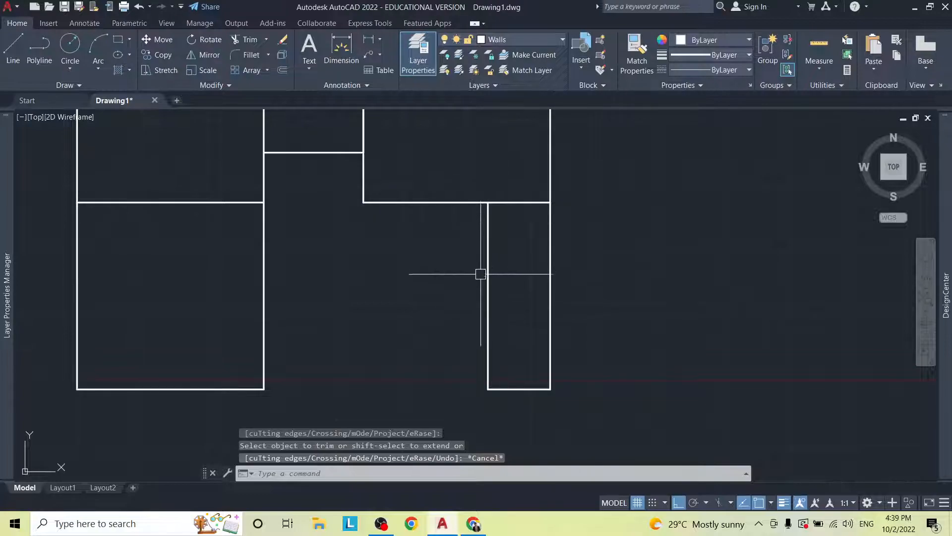
Step: Draw the dining/living room's lower wall from the kitchen's lower-right corner to the porch's lower-left corner and compare the plan with the sketch
{"action": "type", "text": "l"}
{"action": "key", "text": "Return"}
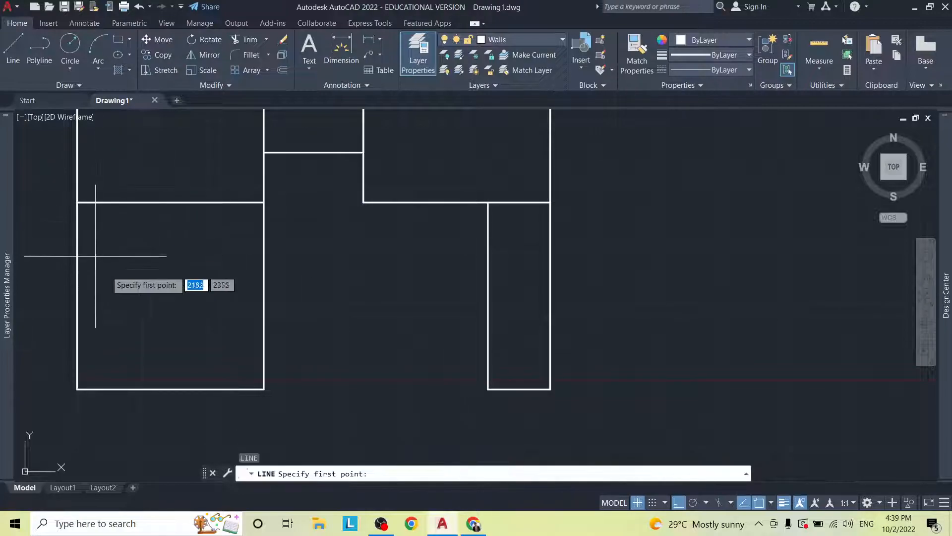
{"action": "left_click", "coordinate": [263, 388]}
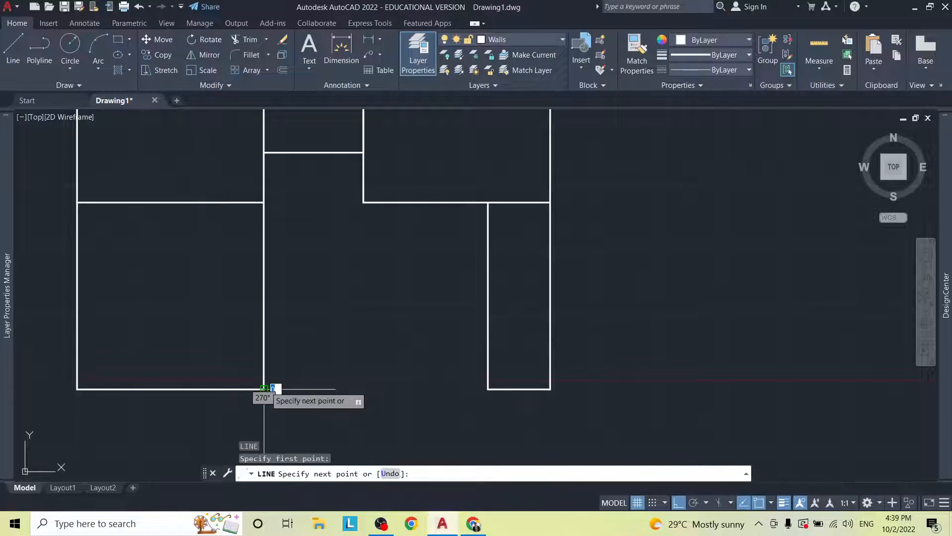
{"action": "left_click", "coordinate": [488, 388]}
{"action": "key", "text": "Escape"}
{"action": "key", "text": "alt+Tab"}
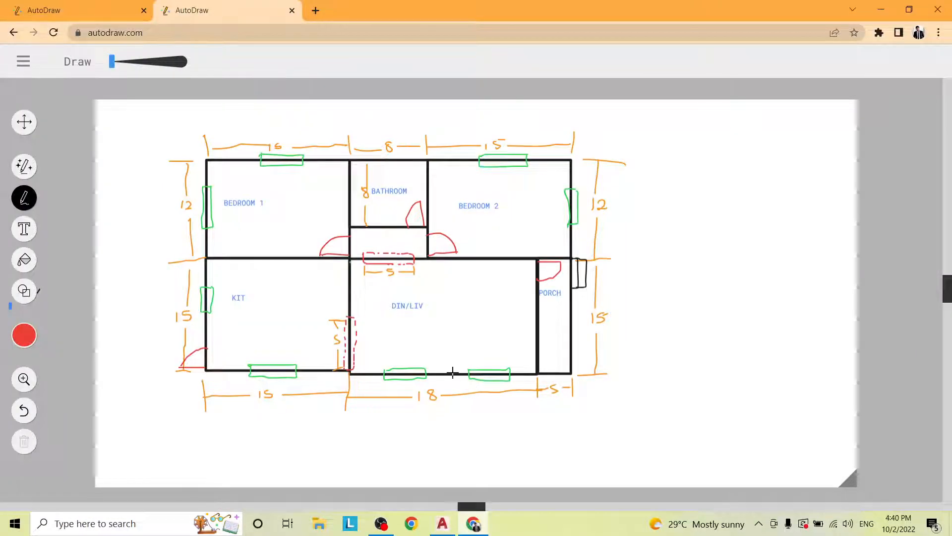
{"action": "key", "text": "alt+Tab"}
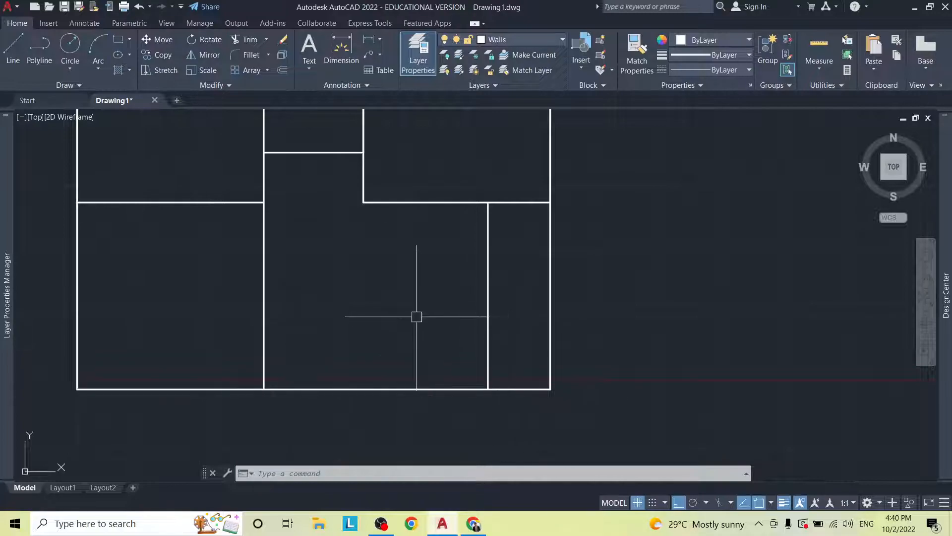
Step: Move the whole floor plan by its upper-left corner up and to the right, away from the origin, with polar tracking switched on
{"action": "scroll", "coordinate": [406, 301], "scroll_direction": "down", "scroll_amount": 2}
{"action": "middle_click_drag", "start_coordinate": [412, 270], "coordinate": [536, 296]}
{"action": "left_click", "coordinate": [707, 138]}
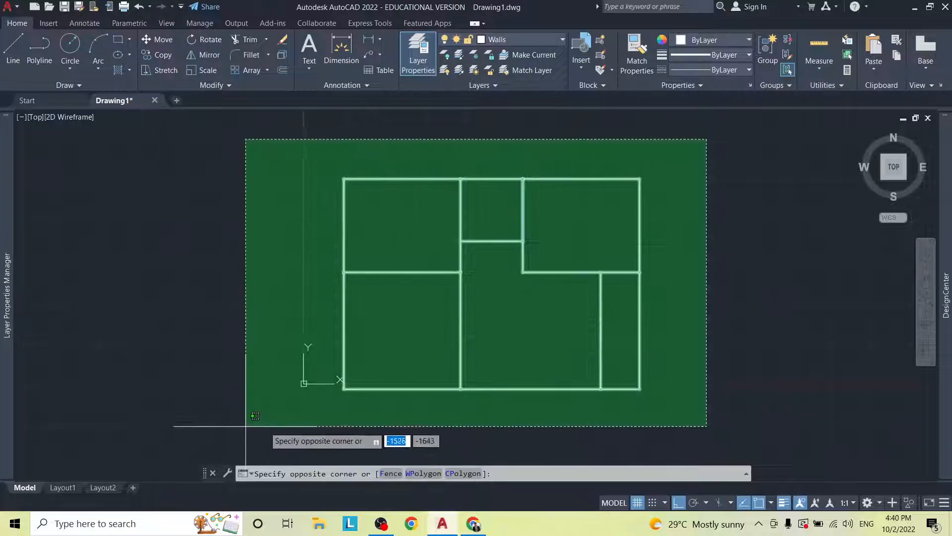
{"action": "left_click", "coordinate": [245, 404]}
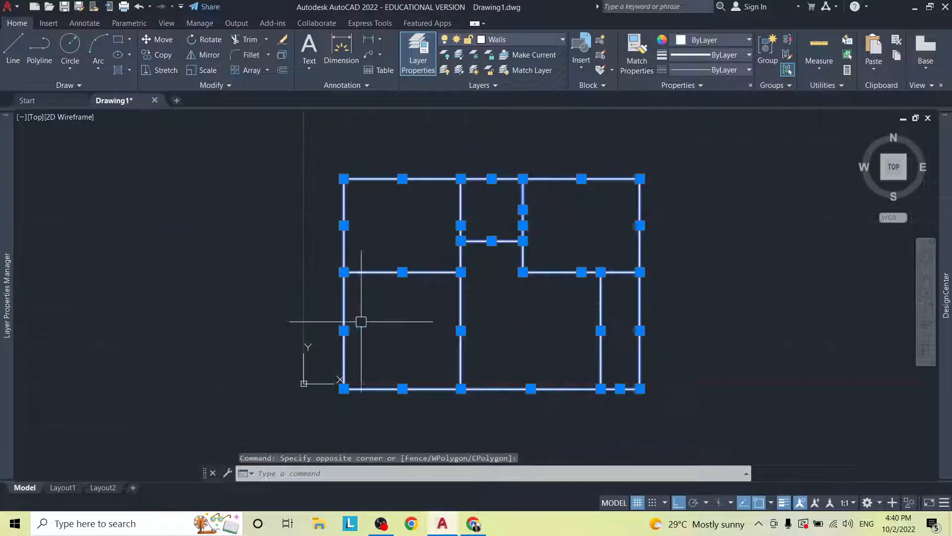
{"action": "left_click", "coordinate": [157, 40]}
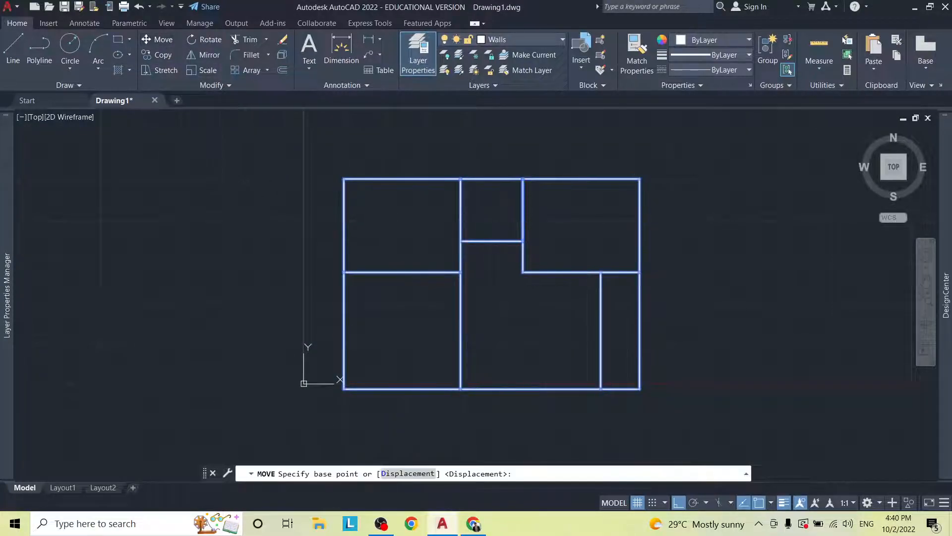
{"action": "left_click", "coordinate": [344, 179]}
{"action": "scroll", "coordinate": [459, 145], "scroll_direction": "down", "scroll_amount": 2}
{"action": "middle_click_drag", "start_coordinate": [357, 207], "coordinate": [170, 308]}
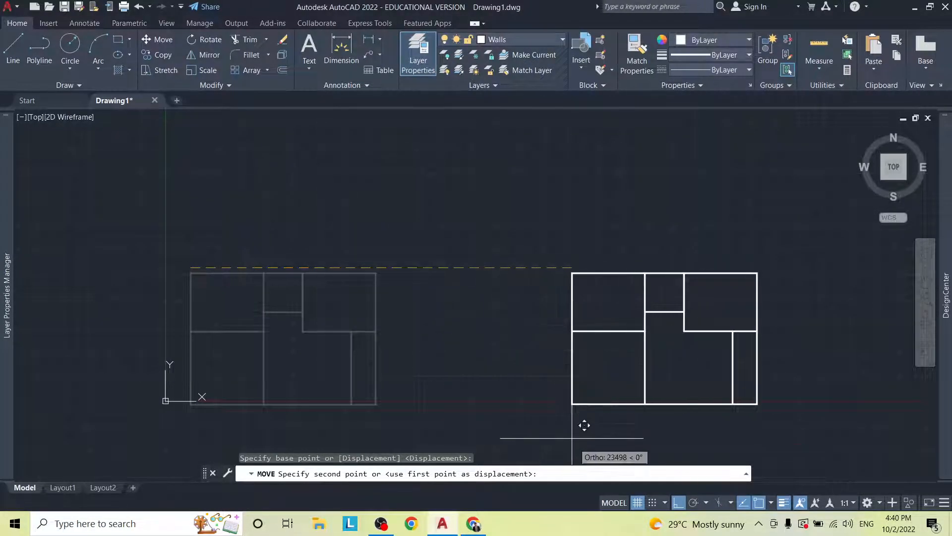
{"action": "left_click", "coordinate": [694, 502]}
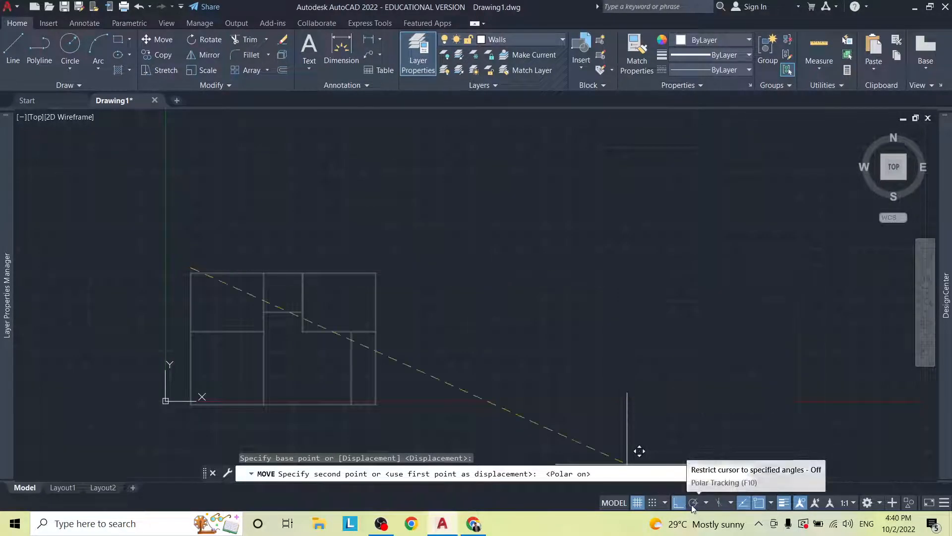
{"action": "middle_click_drag", "start_coordinate": [459, 137], "coordinate": [398, 209]}
{"action": "middle_click_drag", "start_coordinate": [389, 144], "coordinate": [379, 181]}
{"action": "left_click", "coordinate": [343, 149]}
{"action": "key", "text": "Escape"}
{"action": "key", "text": "Escape"}
{"action": "key", "text": "Escape"}
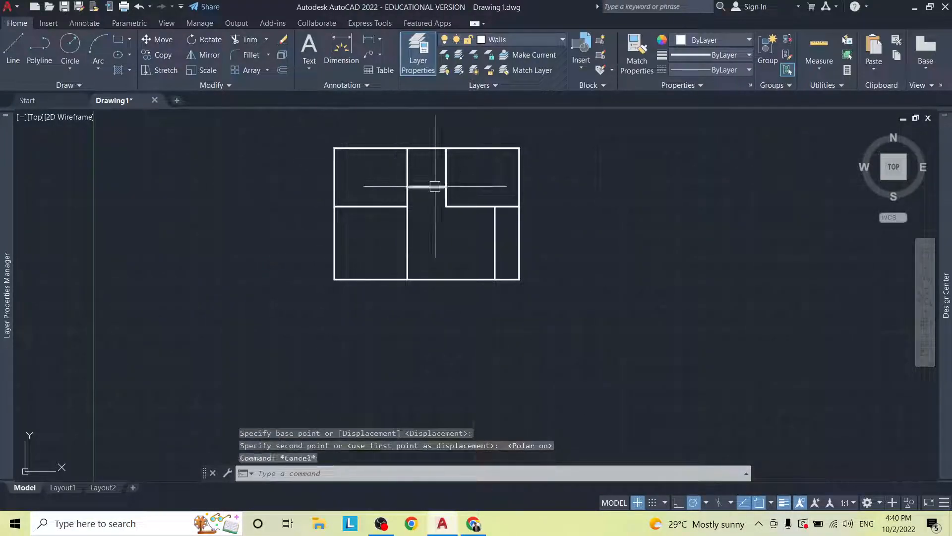
Step: Make the Dimension layer current
{"action": "scroll", "coordinate": [413, 182], "scroll_direction": "up", "scroll_amount": 2}
{"action": "middle_click_drag", "start_coordinate": [436, 183], "coordinate": [255, 225]}
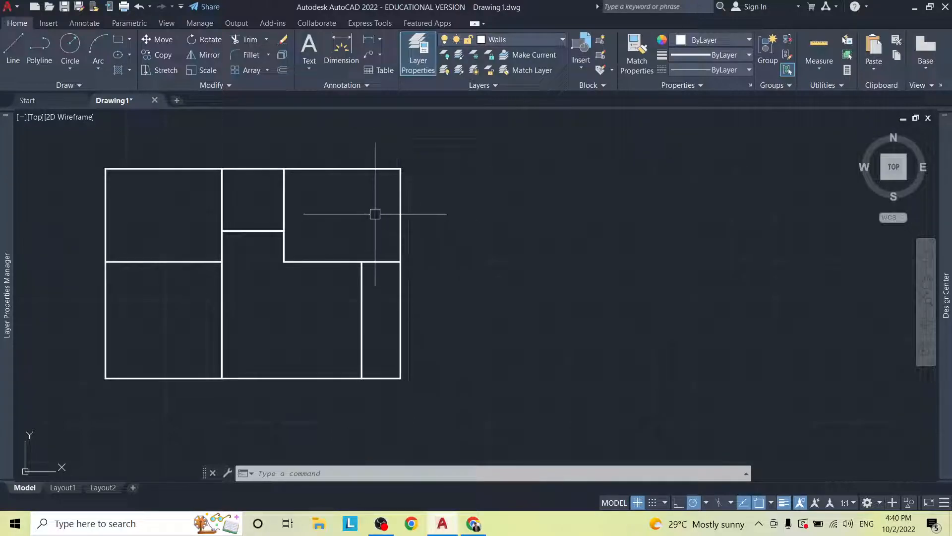
{"action": "middle_click_drag", "start_coordinate": [378, 216], "coordinate": [416, 214]}
{"action": "scroll", "coordinate": [313, 224], "scroll_direction": "up", "scroll_amount": 2}
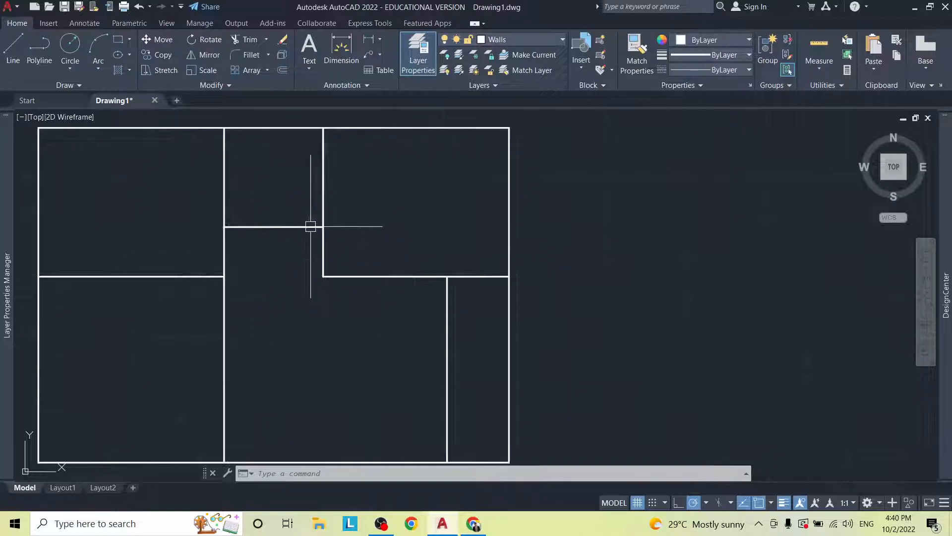
{"action": "scroll", "coordinate": [302, 225], "scroll_direction": "down", "scroll_amount": 2}
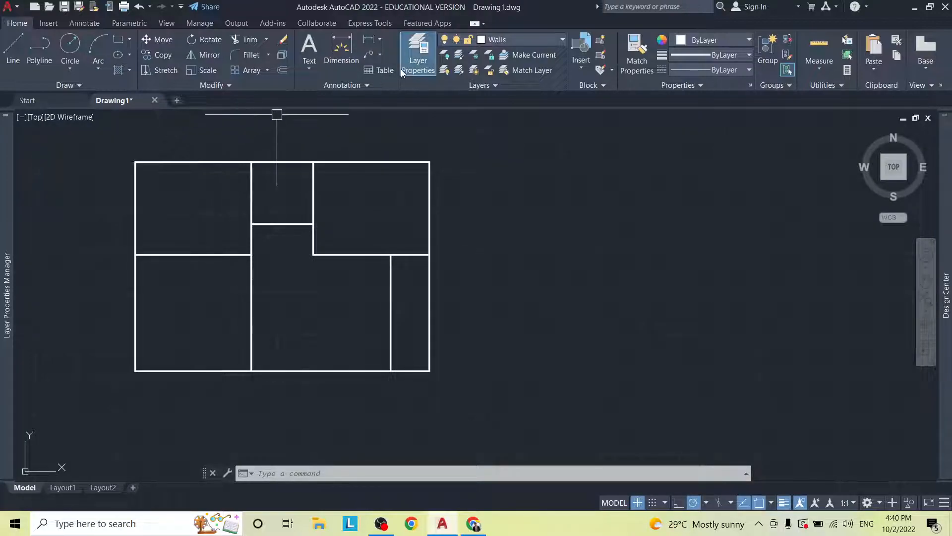
{"action": "left_click", "coordinate": [514, 42]}
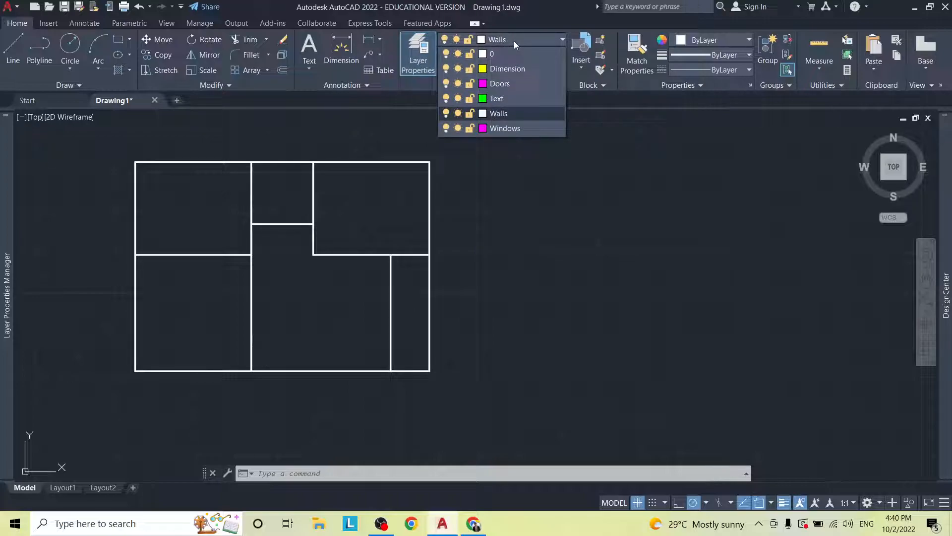
{"action": "left_click", "coordinate": [519, 65]}
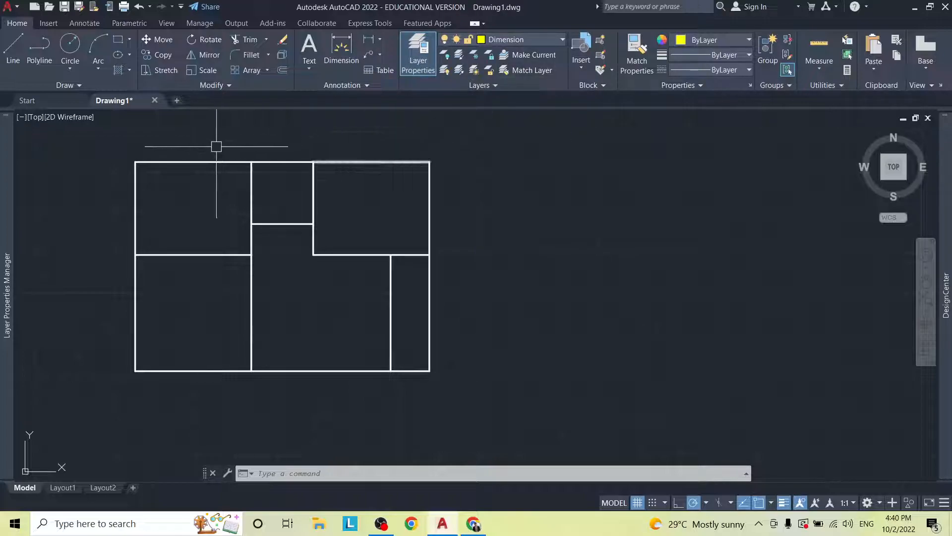
Step: Add a linear dimension above Bedroom 1's upper wall, corner to corner, entering 1200 for the dimension line location
{"action": "left_click", "coordinate": [379, 39]}
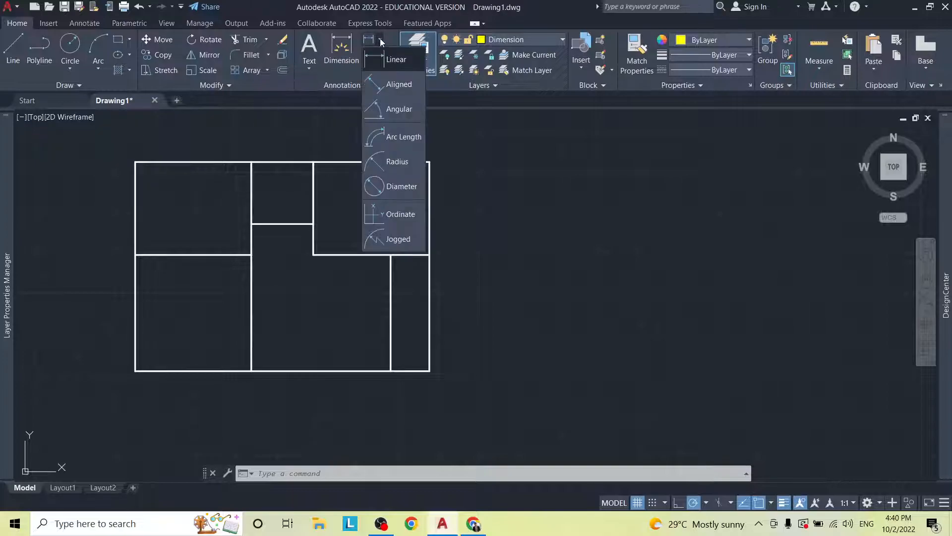
{"action": "left_click", "coordinate": [397, 60]}
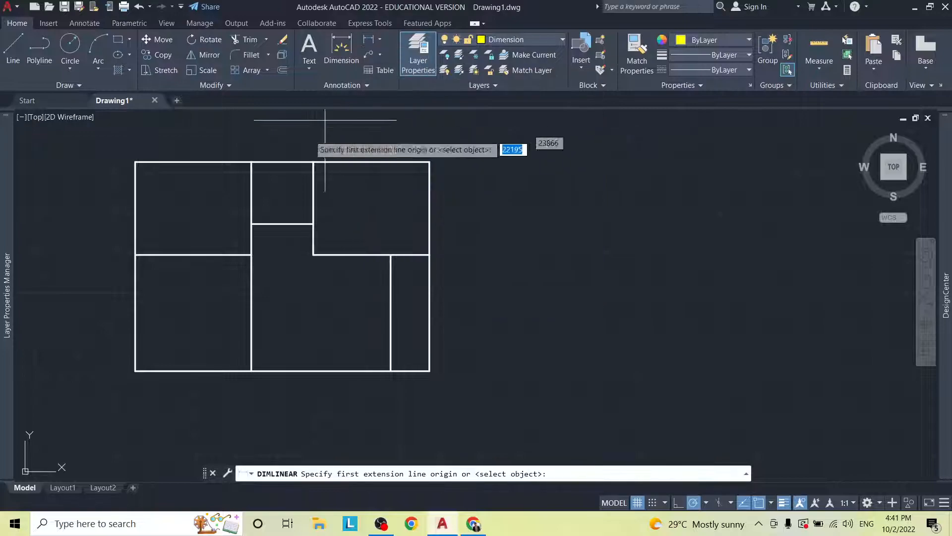
{"action": "left_click", "coordinate": [134, 162]}
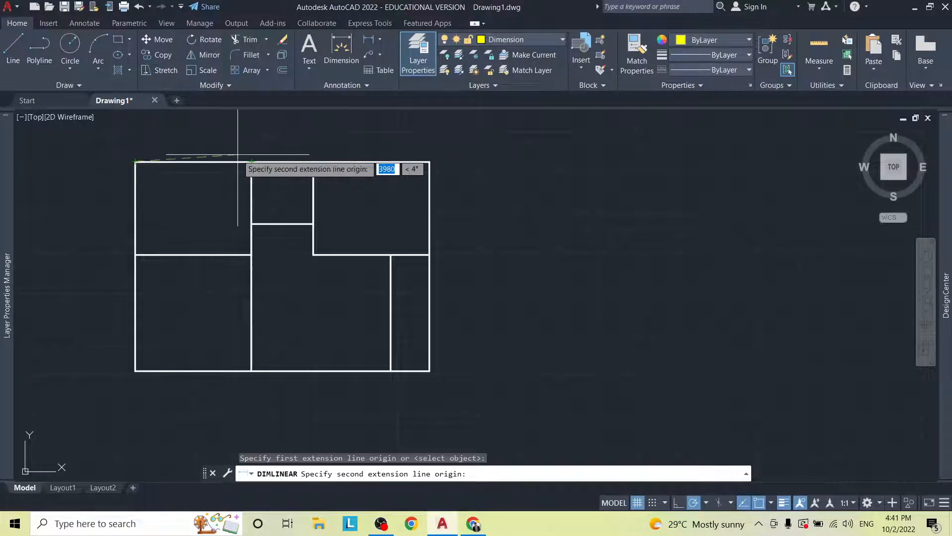
{"action": "left_click", "coordinate": [251, 162]}
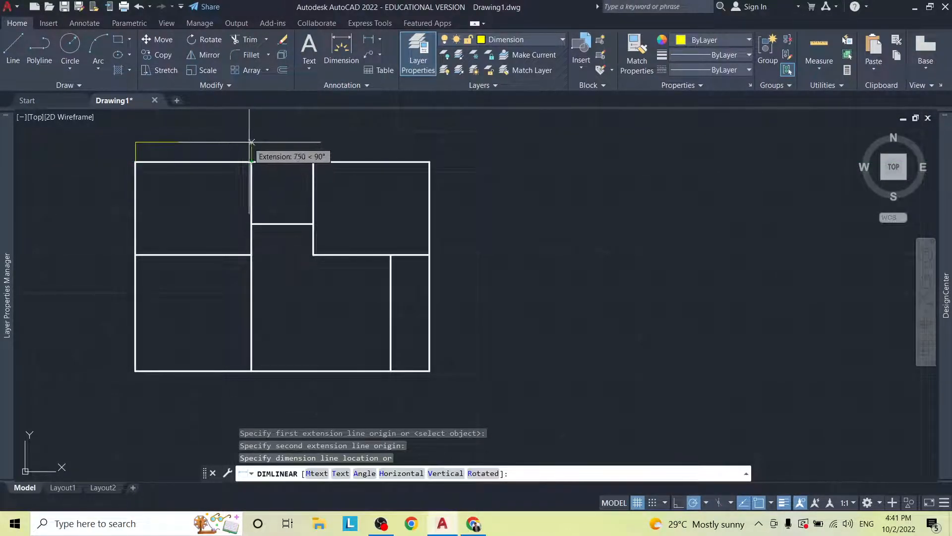
{"action": "scroll", "coordinate": [251, 151], "scroll_direction": "up", "scroll_amount": 4}
{"action": "middle_click_drag", "start_coordinate": [244, 148], "coordinate": [377, 155]}
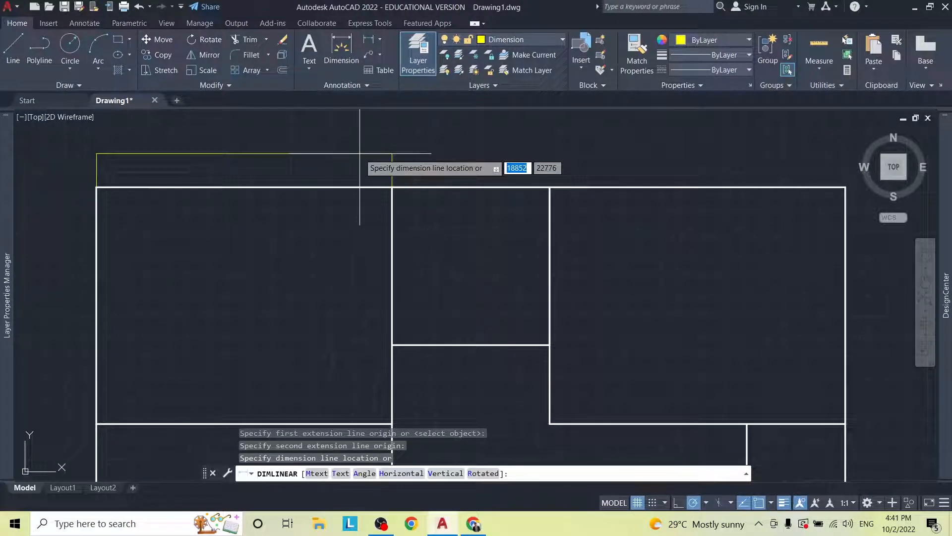
{"action": "type", "text": "1"}
{"action": "key", "text": "Return"}
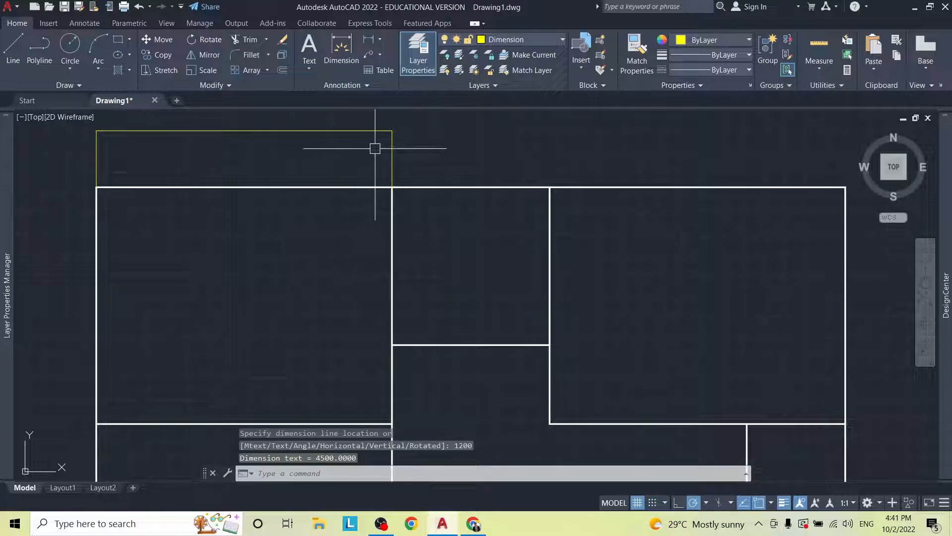
Step: Examine the text size and legibility of the linear dimension above Bedroom 1
{"action": "scroll", "coordinate": [376, 149], "scroll_direction": "down", "scroll_amount": 4}
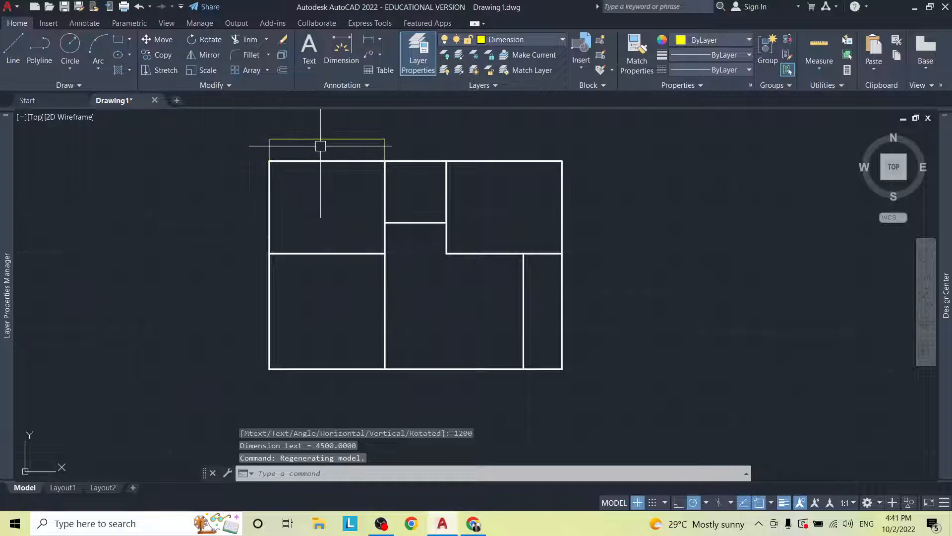
{"action": "scroll", "coordinate": [328, 136], "scroll_direction": "up", "scroll_amount": 8}
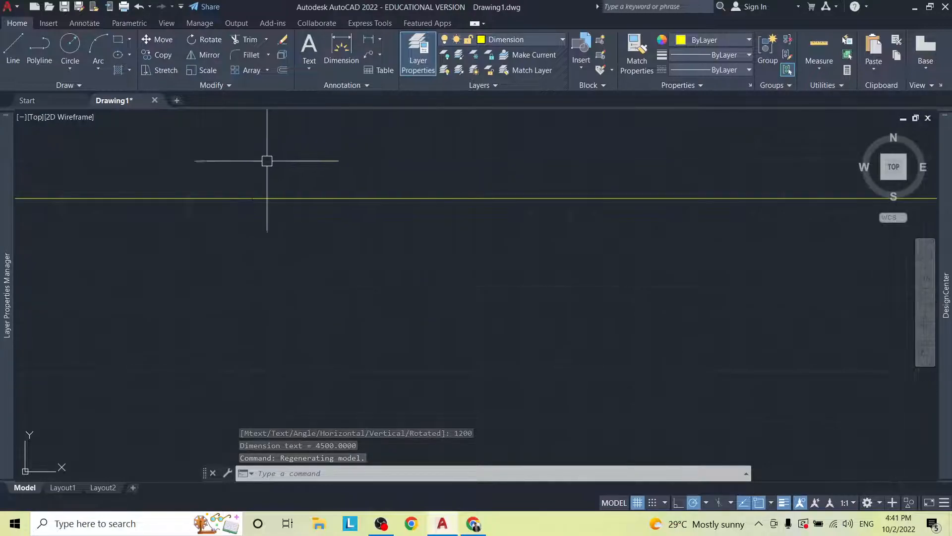
{"action": "scroll", "coordinate": [288, 205], "scroll_direction": "down", "scroll_amount": 3}
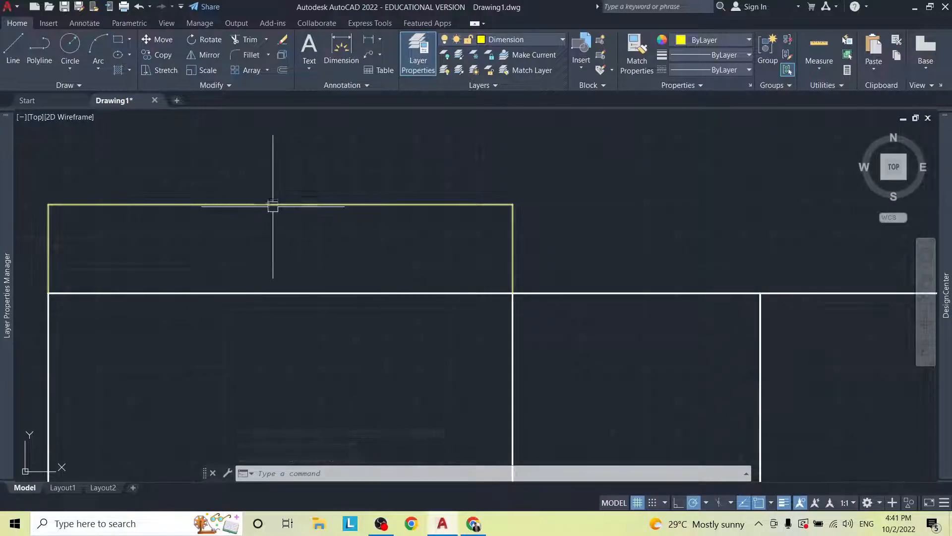
{"action": "scroll", "coordinate": [279, 206], "scroll_direction": "up", "scroll_amount": 4}
{"action": "scroll", "coordinate": [273, 202], "scroll_direction": "up", "scroll_amount": 3}
{"action": "scroll", "coordinate": [300, 187], "scroll_direction": "up", "scroll_amount": 4}
{"action": "scroll", "coordinate": [252, 205], "scroll_direction": "up", "scroll_amount": 4}
{"action": "scroll", "coordinate": [251, 205], "scroll_direction": "up", "scroll_amount": 10}
{"action": "scroll", "coordinate": [254, 196], "scroll_direction": "down", "scroll_amount": 4}
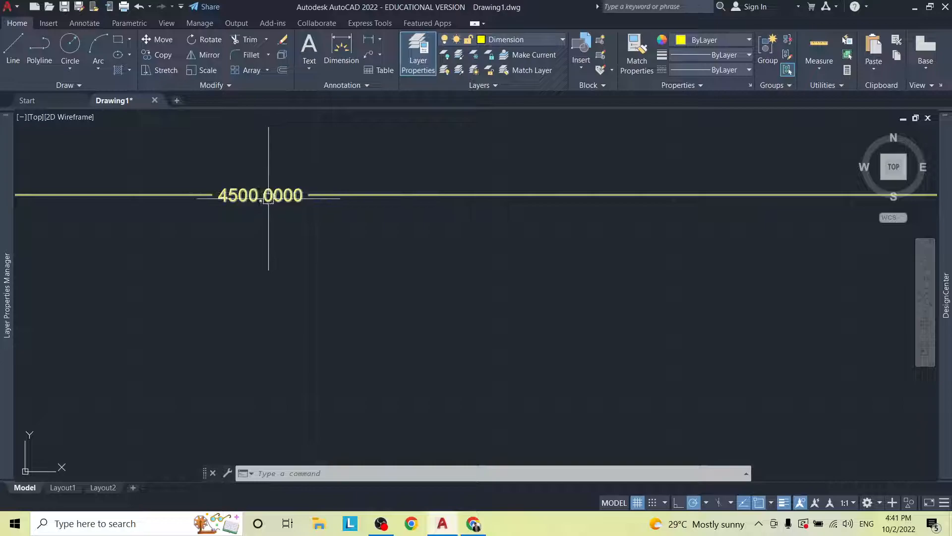
{"action": "scroll", "coordinate": [299, 197], "scroll_direction": "down", "scroll_amount": 8}
{"action": "scroll", "coordinate": [297, 195], "scroll_direction": "down", "scroll_amount": 5}
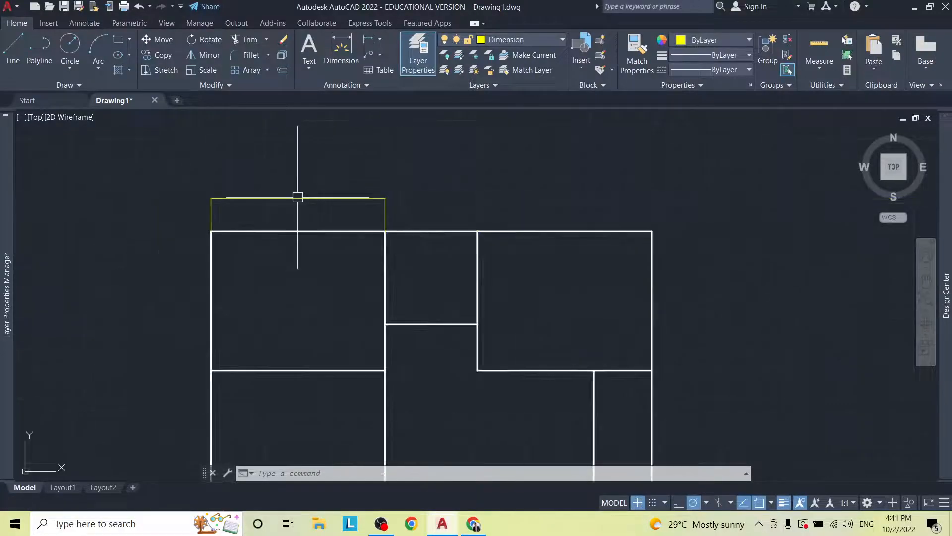
Step: Set the Standard text style's height to 150, apply it and make the style current
{"action": "left_click", "coordinate": [362, 84]}
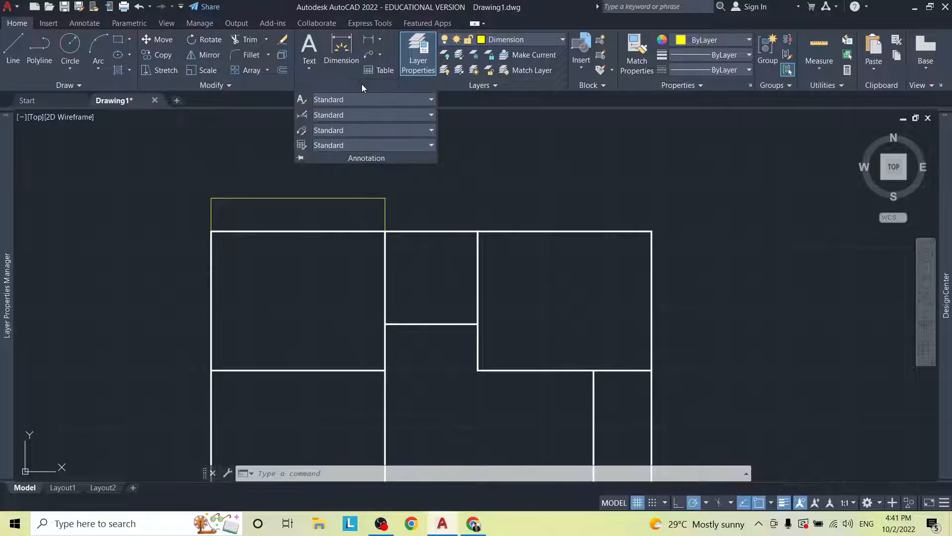
{"action": "left_click", "coordinate": [301, 99]}
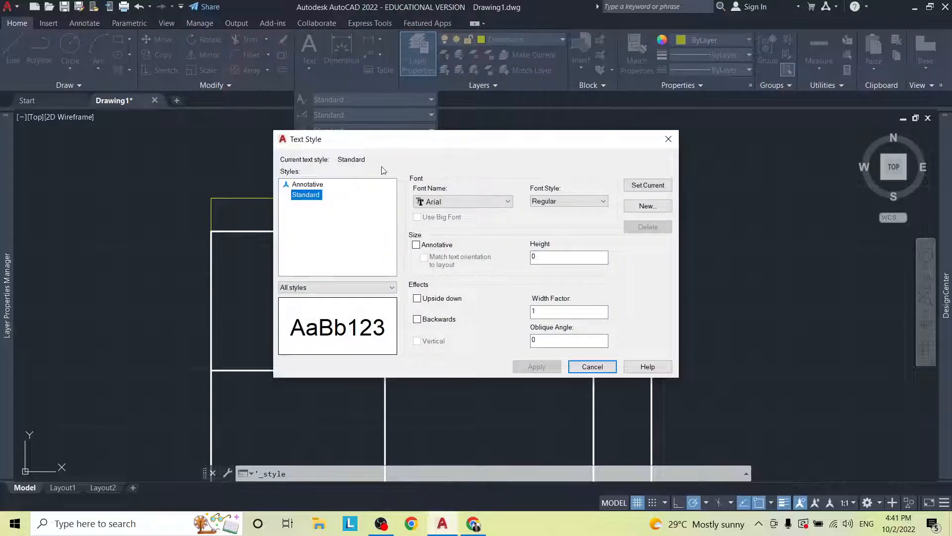
{"action": "double_click", "coordinate": [563, 257]}
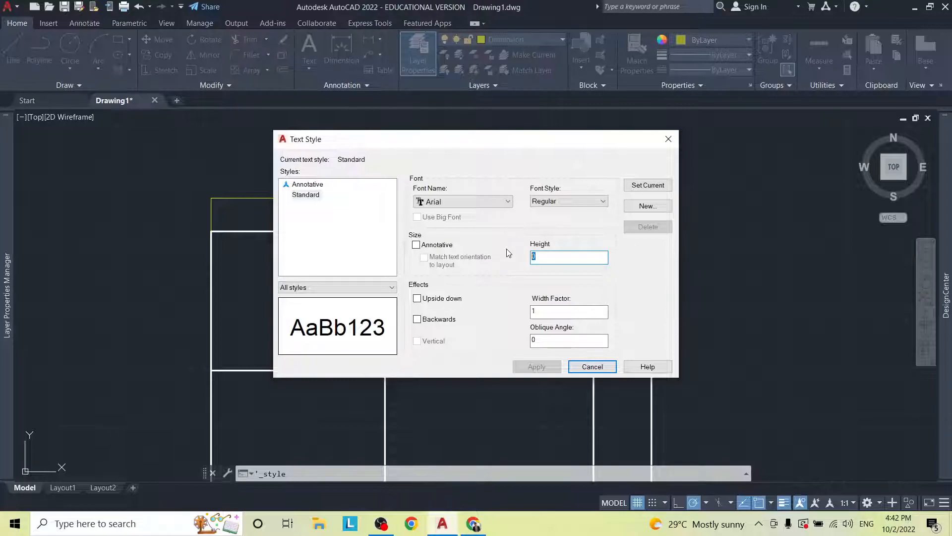
{"action": "type", "text": "15"}
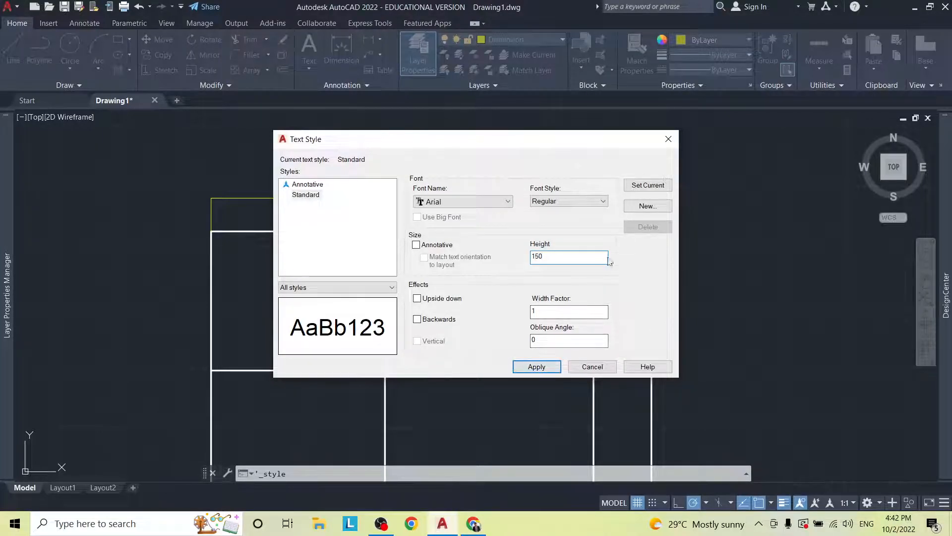
{"action": "left_click", "coordinate": [537, 366]}
{"action": "left_click", "coordinate": [652, 188]}
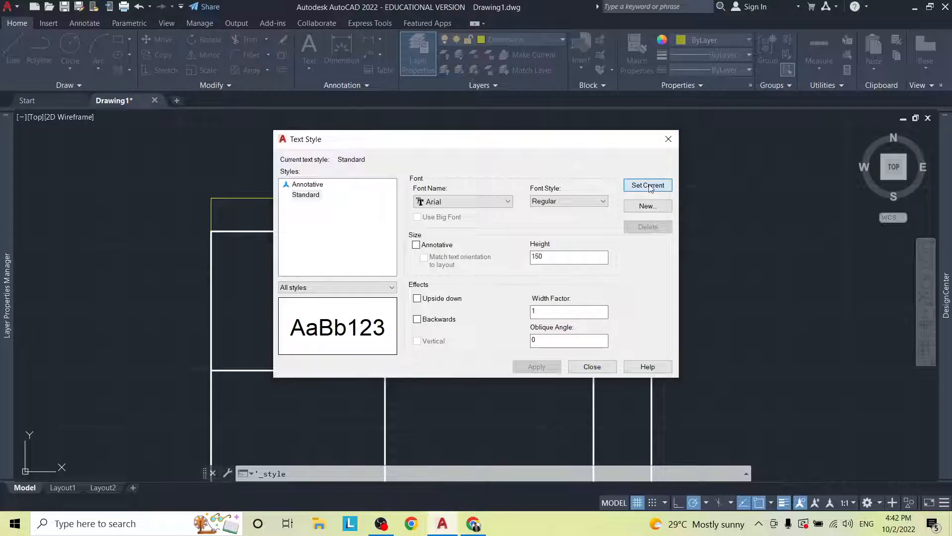
{"action": "left_click", "coordinate": [667, 140]}
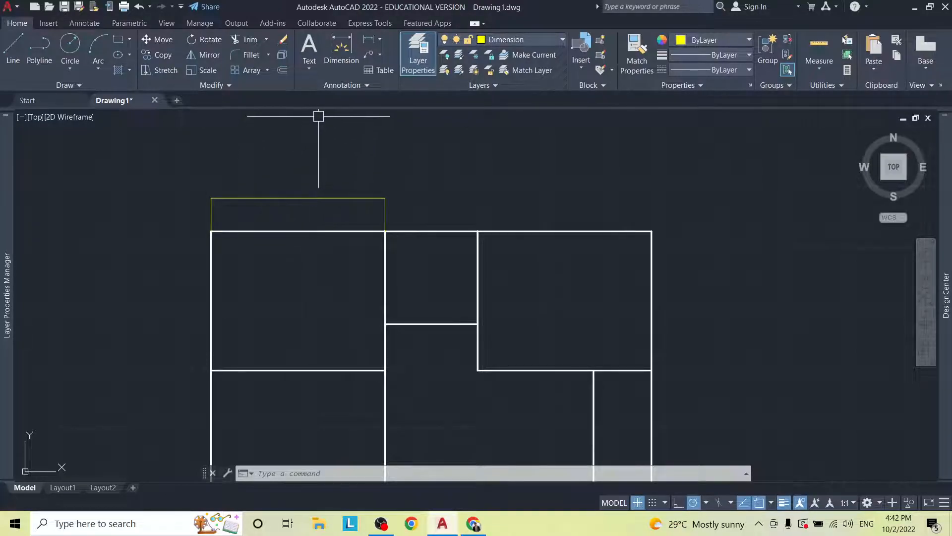
Step: Modify the Standard dimension style's extension lines to extend 50 beyond the dimension lines, with a 5 offset from origin
{"action": "left_click", "coordinate": [335, 86]}
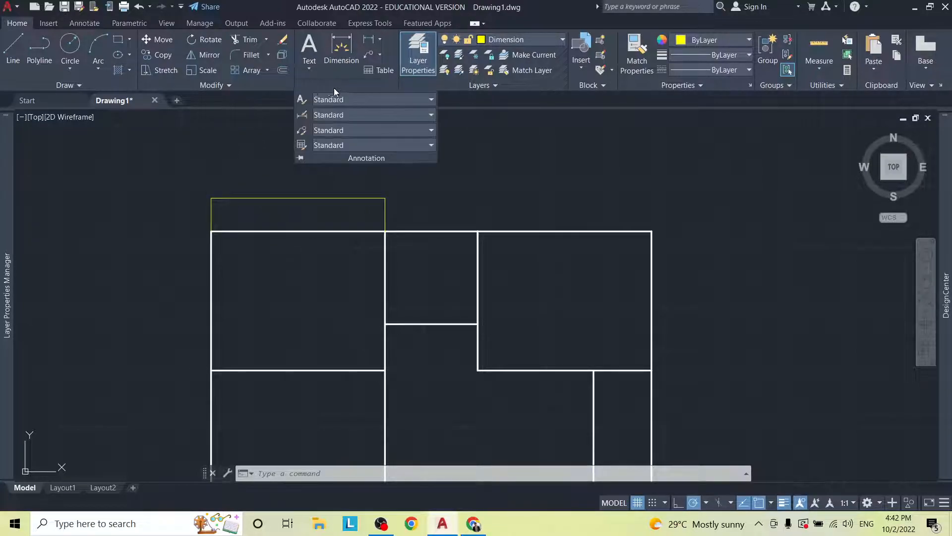
{"action": "left_click", "coordinate": [302, 114]}
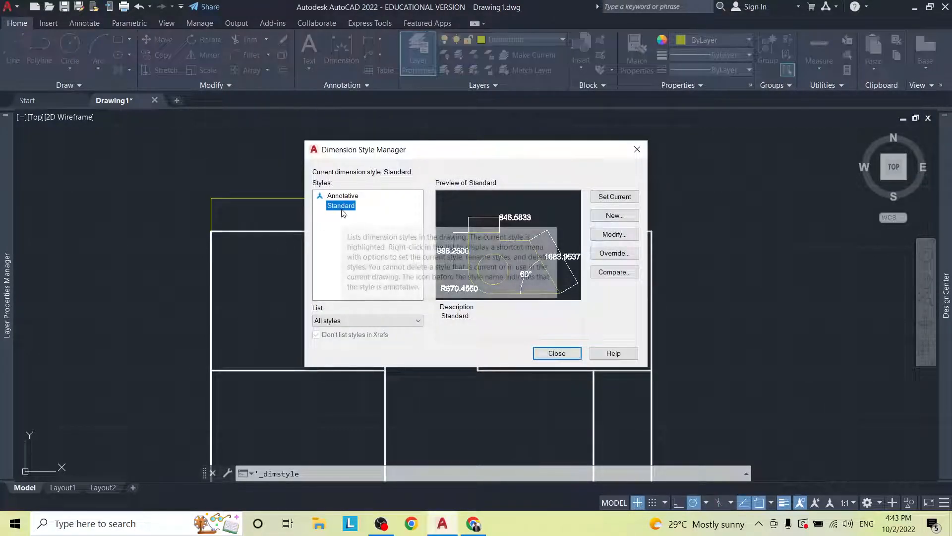
{"action": "left_click", "coordinate": [615, 236]}
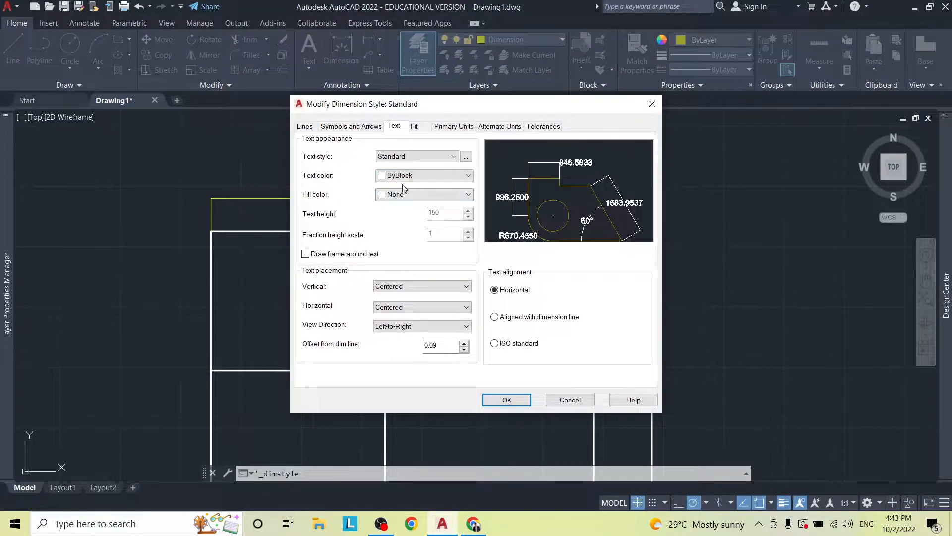
{"action": "left_click", "coordinate": [308, 127]}
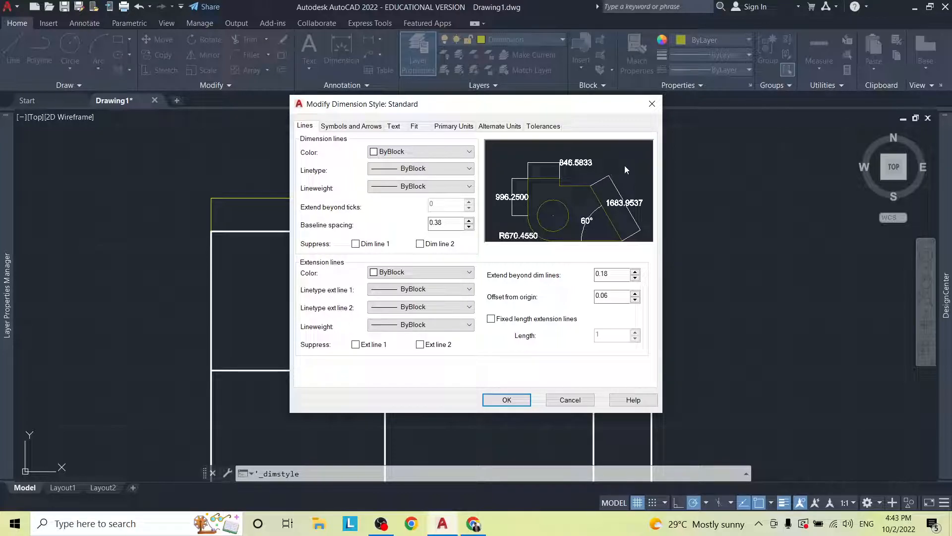
{"action": "double_click", "coordinate": [614, 273]}
{"action": "type", "text": "50"}
{"action": "key", "text": "Tab"}
{"action": "type", "text": "5"}
{"action": "left_click", "coordinate": [618, 271]}
Step: Set the Standard dimension style's arrowheads to Architectural tick with an arrow size of 150
{"action": "left_click", "coordinate": [367, 126]}
{"action": "left_click", "coordinate": [347, 163]}
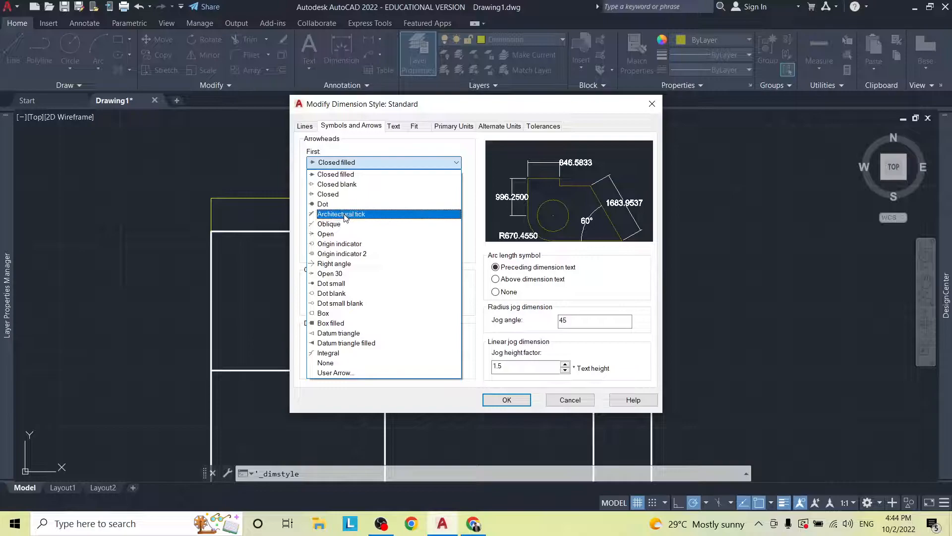
{"action": "left_click", "coordinate": [345, 215]}
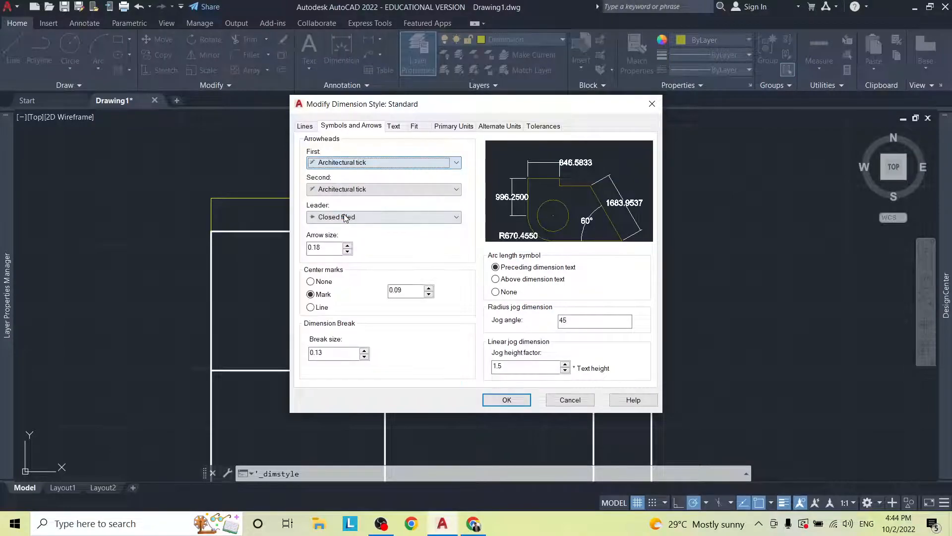
{"action": "double_click", "coordinate": [329, 253]}
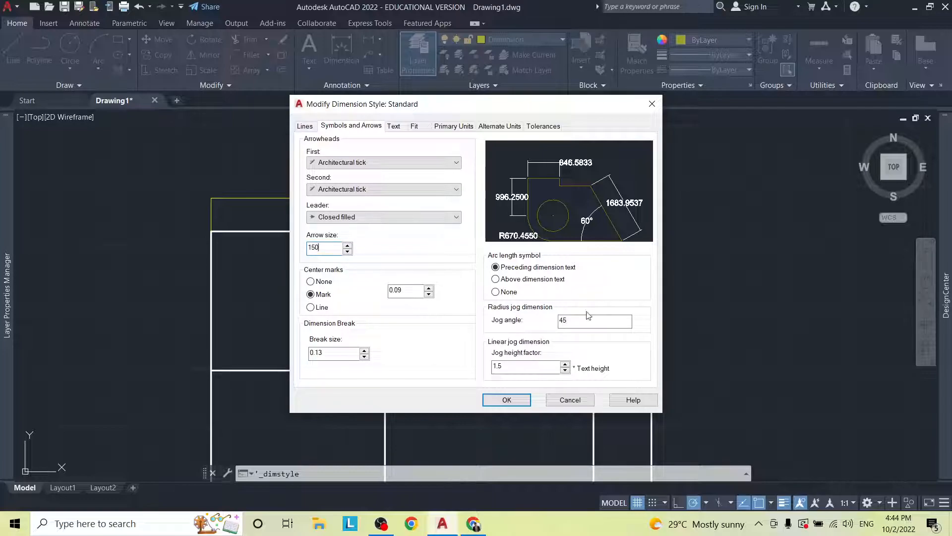
{"action": "left_click", "coordinate": [394, 126]}
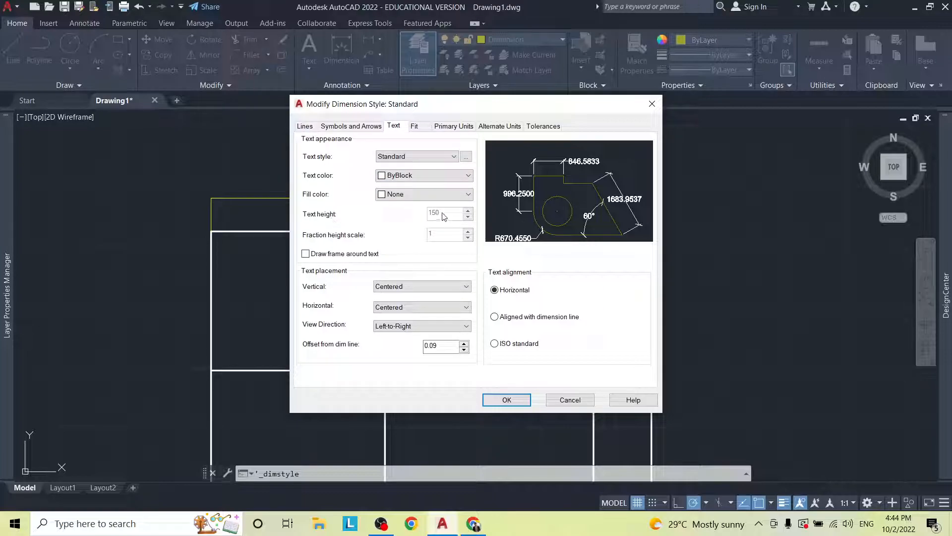
{"action": "left_click", "coordinate": [436, 158]}
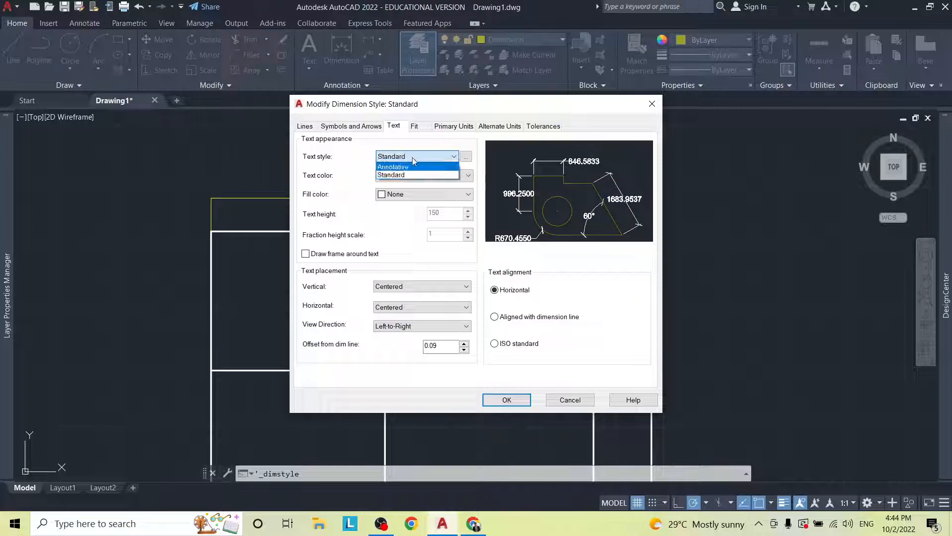
{"action": "left_click", "coordinate": [413, 157]}
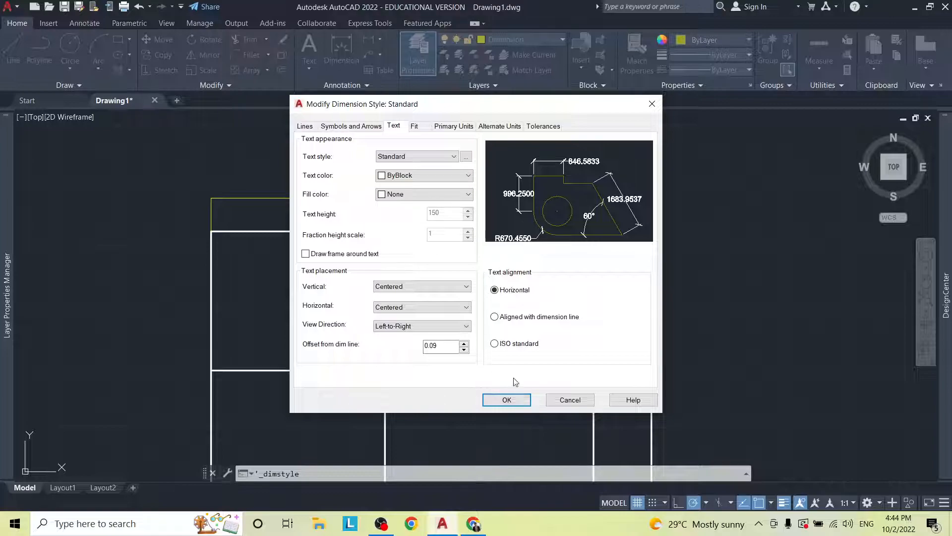
Step: Set the Standard dimension style's linear precision to 0, apply the changes and make the style current
{"action": "left_click", "coordinate": [451, 126]}
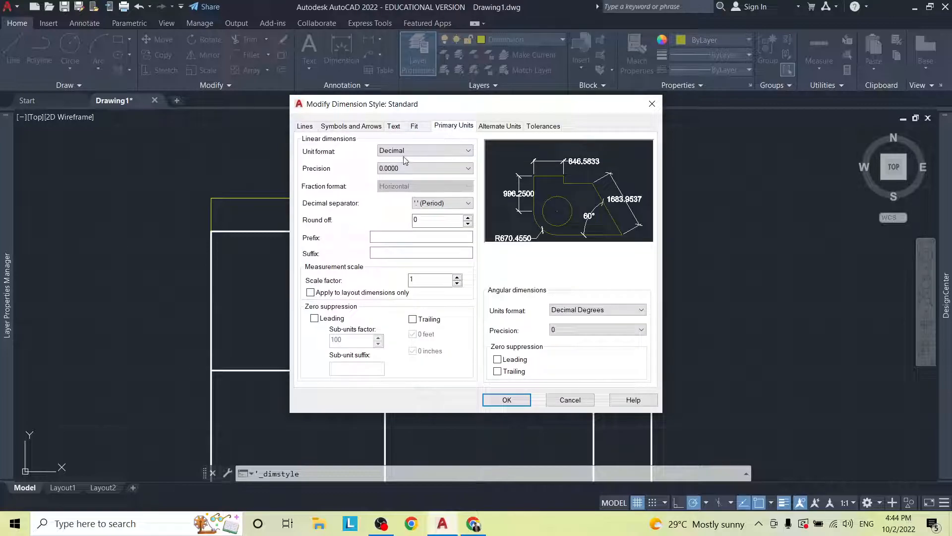
{"action": "left_click_drag", "start_coordinate": [405, 103], "coordinate": [432, 90]}
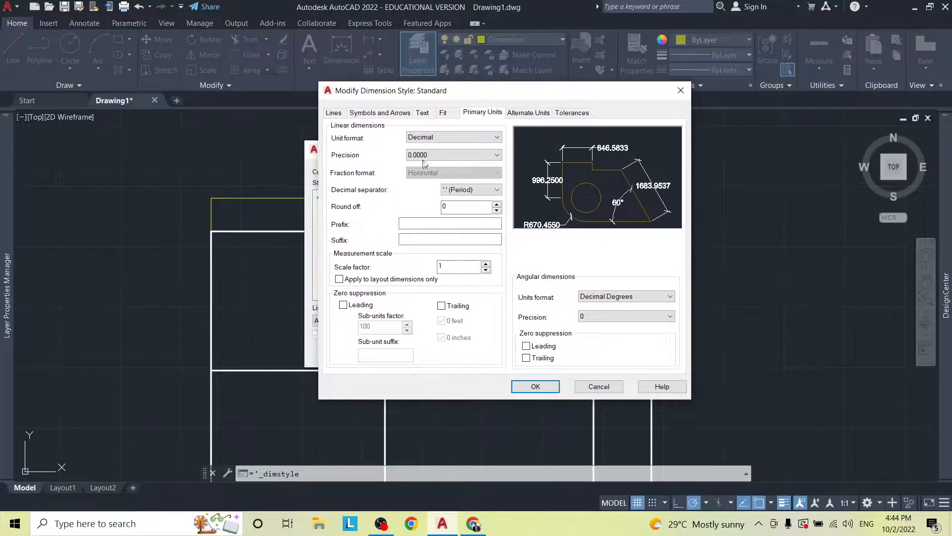
{"action": "left_click", "coordinate": [421, 155]}
{"action": "left_click", "coordinate": [419, 168]}
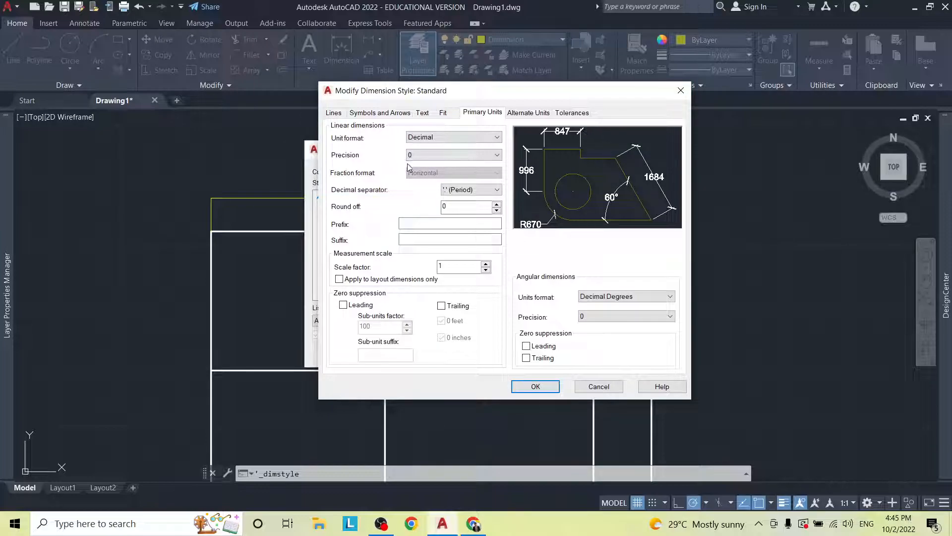
{"action": "left_click", "coordinate": [425, 154]}
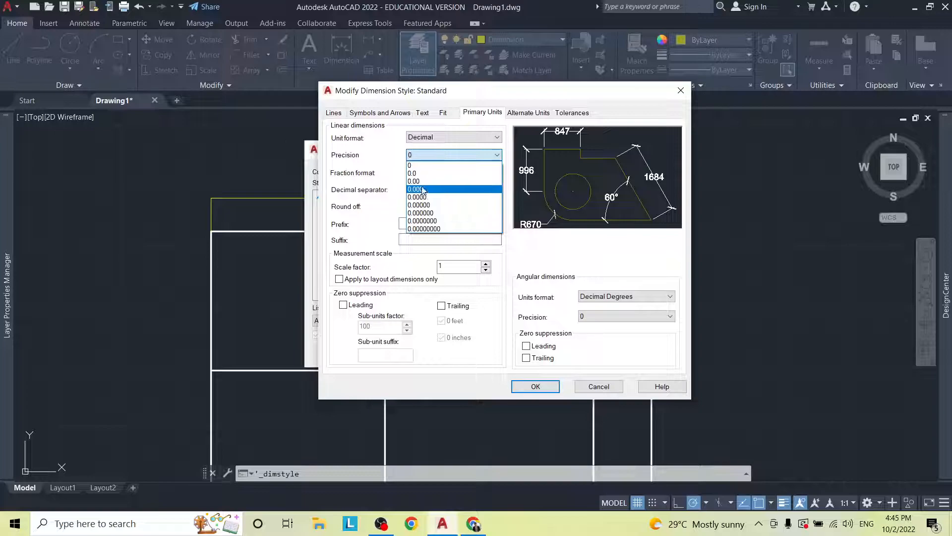
{"action": "left_click", "coordinate": [415, 165]}
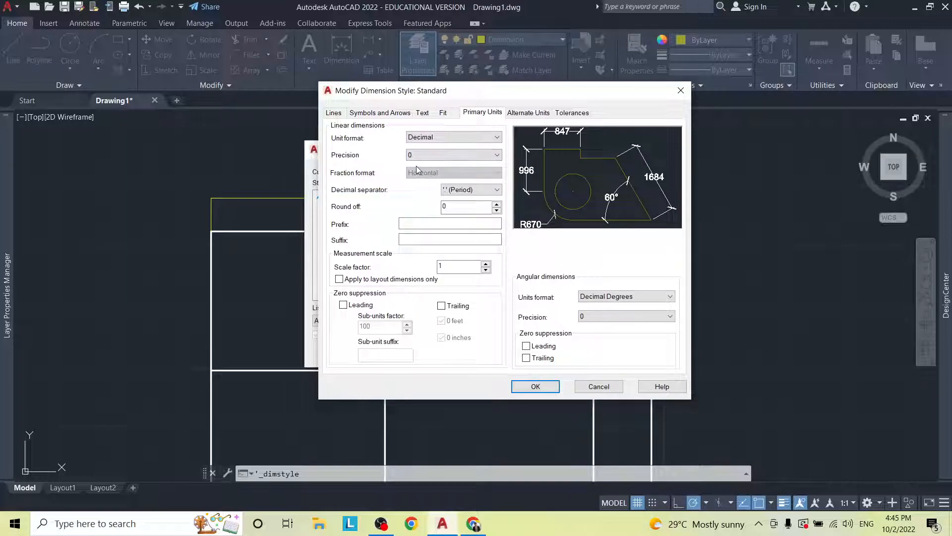
{"action": "left_click", "coordinate": [545, 387]}
{"action": "left_click", "coordinate": [614, 197]}
{"action": "left_click", "coordinate": [557, 353]}
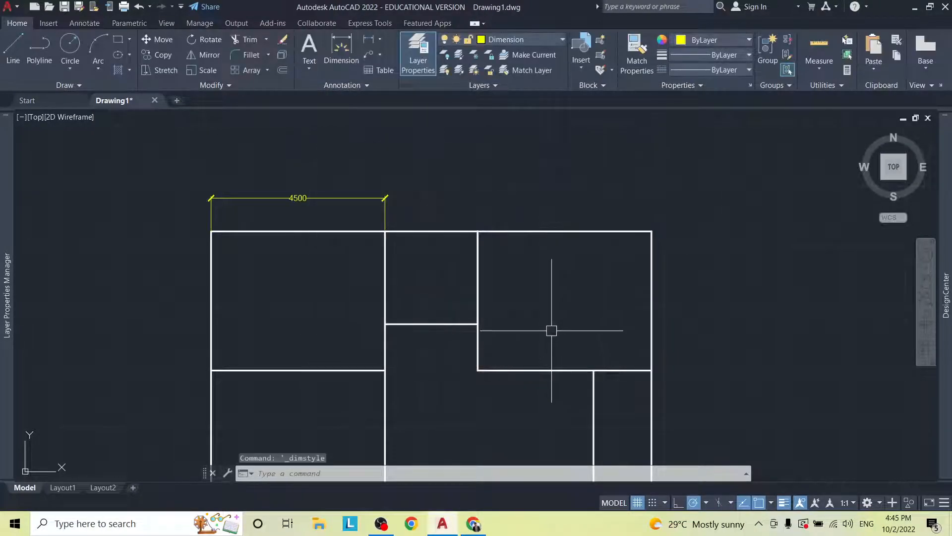
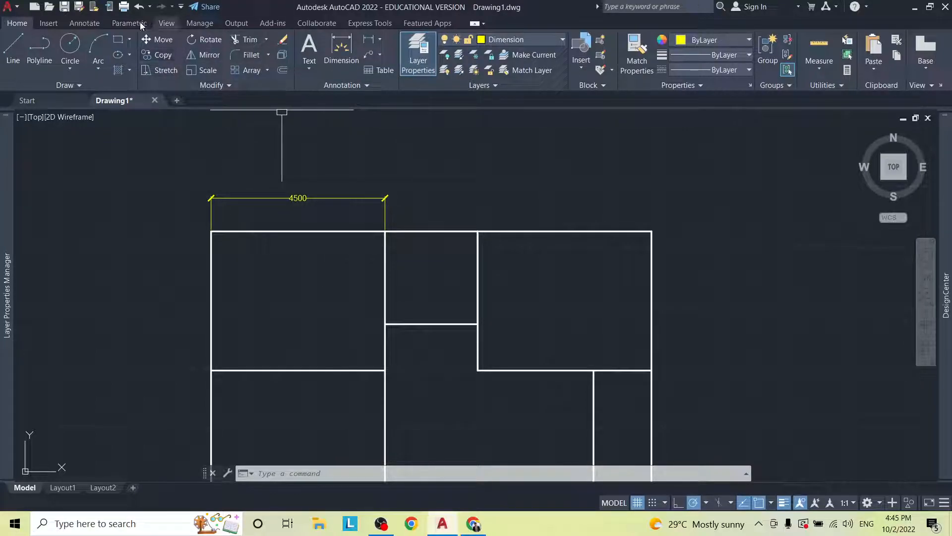
Step: Continue the dimension chain above the plan across the middle room and the upper-right room to the outer corner
{"action": "left_click", "coordinate": [84, 23]}
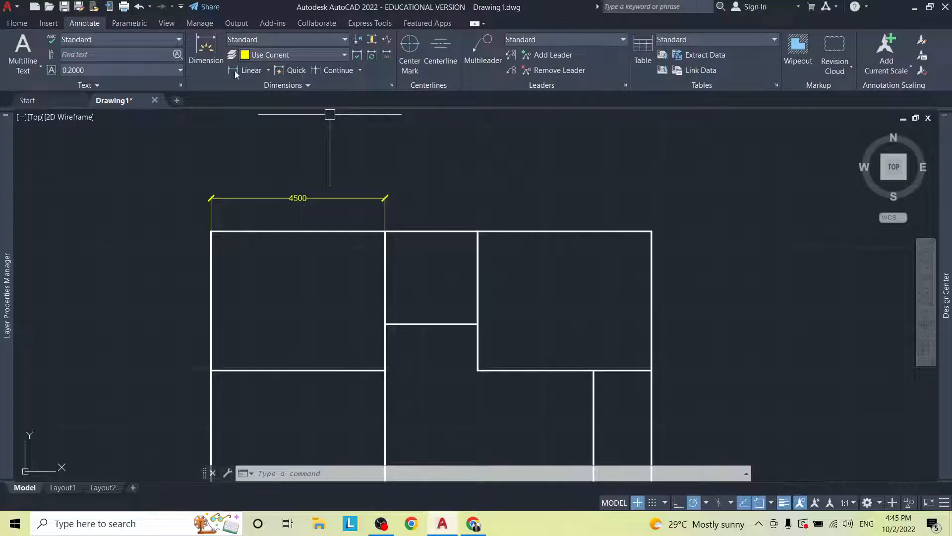
{"action": "left_click", "coordinate": [323, 70]}
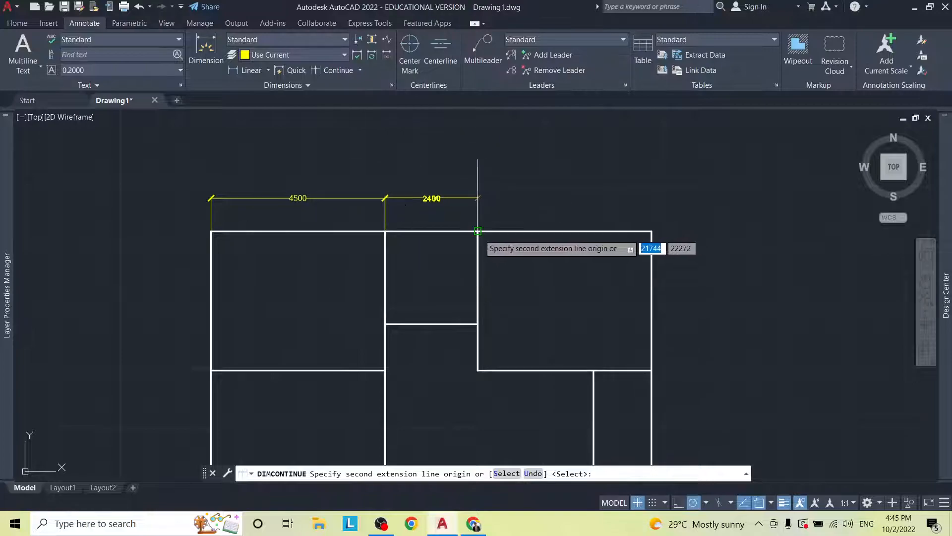
{"action": "left_click", "coordinate": [478, 231]}
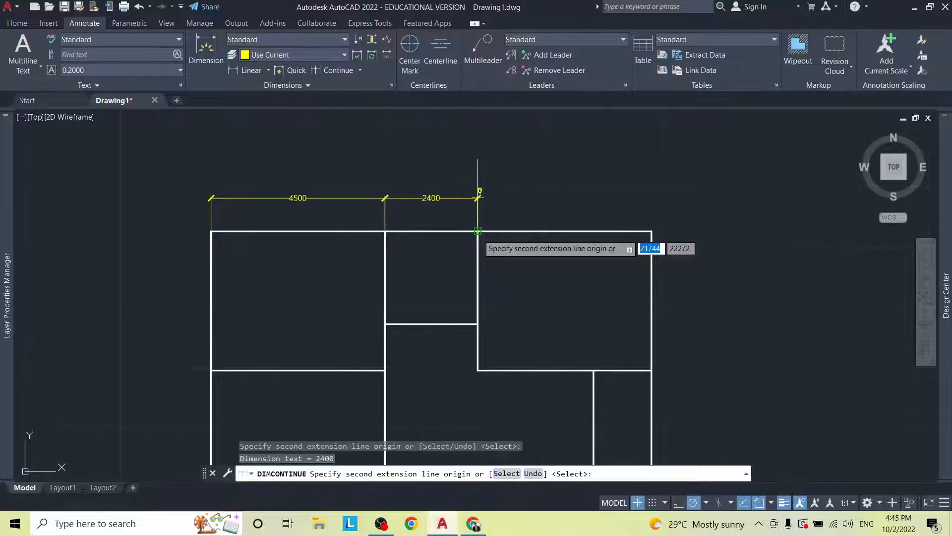
{"action": "left_click", "coordinate": [651, 230]}
{"action": "middle_click_drag", "start_coordinate": [680, 215], "coordinate": [638, 181]}
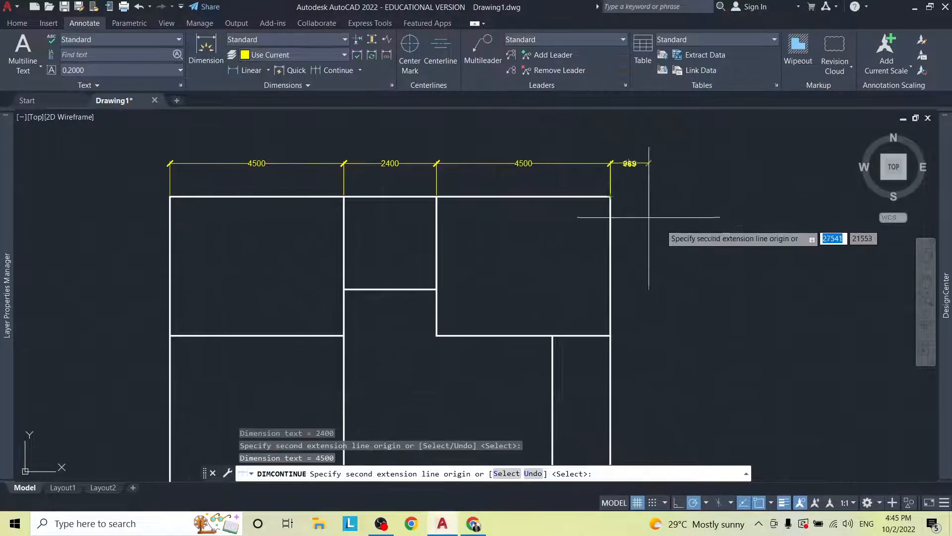
{"action": "key", "text": "Escape"}
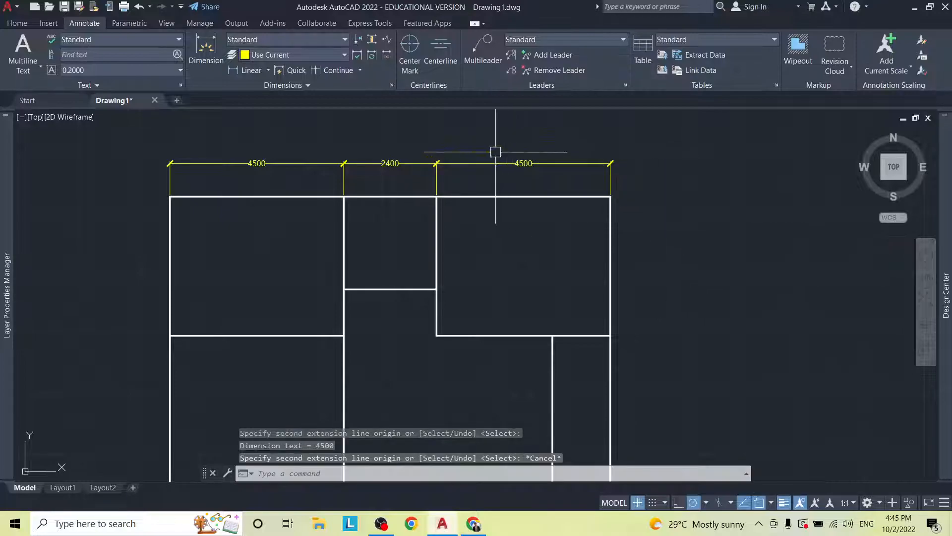
Step: Add a vertical linear dimension outside the upper-right room's outer wall, entering 1200 for the dimension line location
{"action": "left_click", "coordinate": [246, 72]}
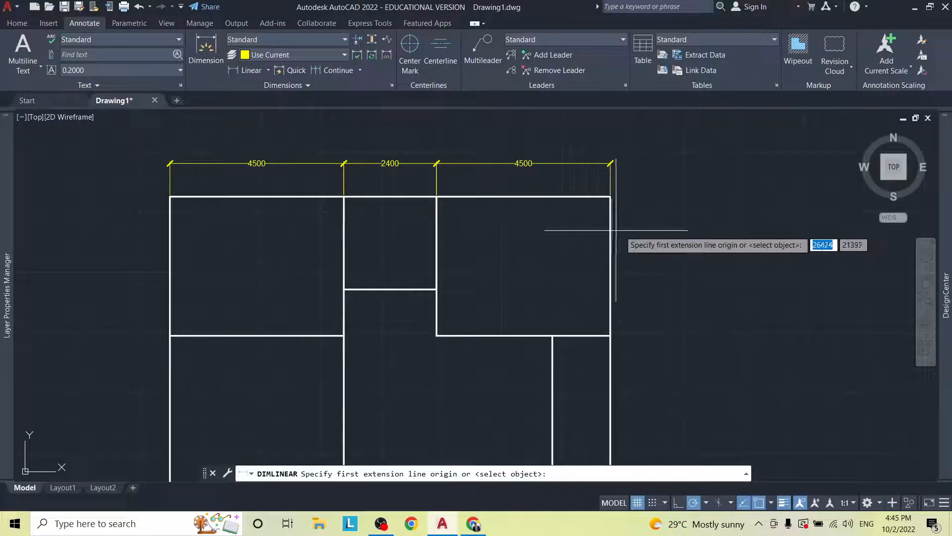
{"action": "left_click", "coordinate": [610, 197]}
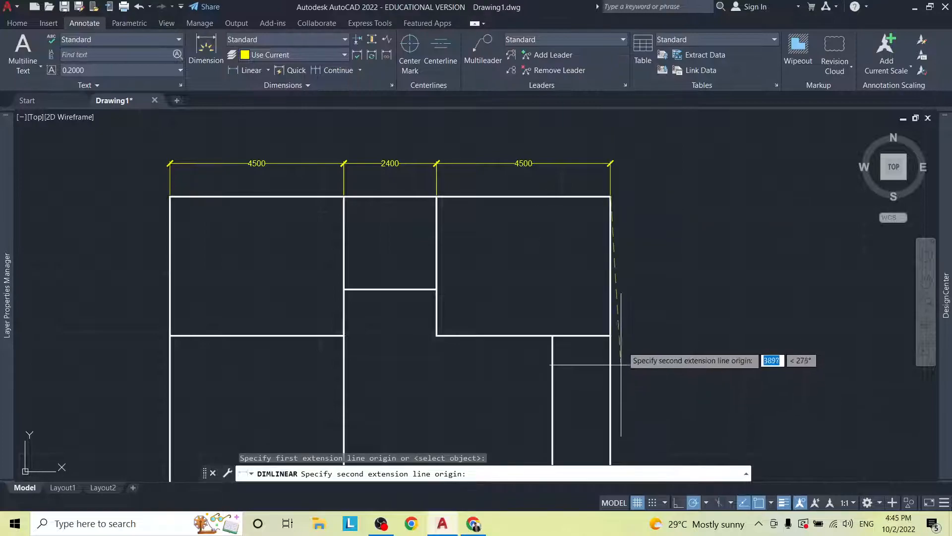
{"action": "left_click", "coordinate": [610, 336]}
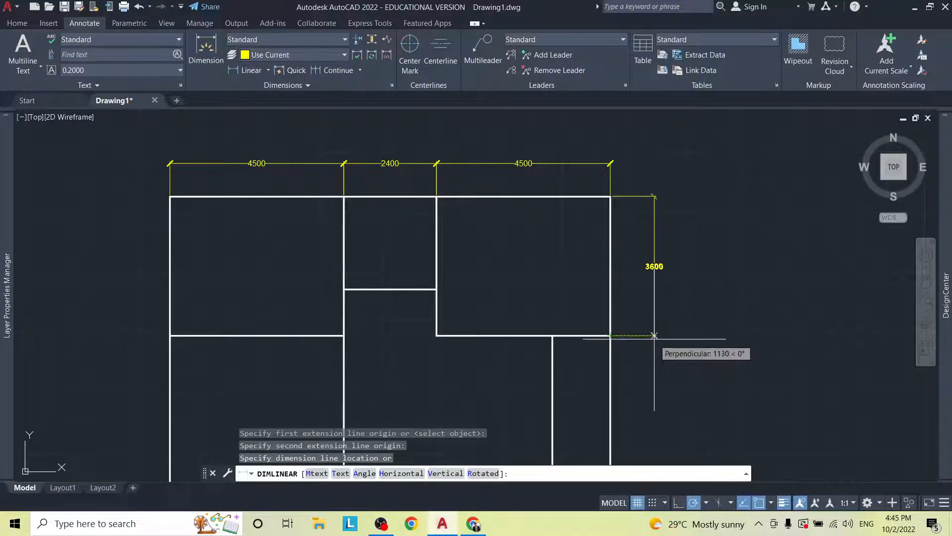
{"action": "type", "text": "12"}
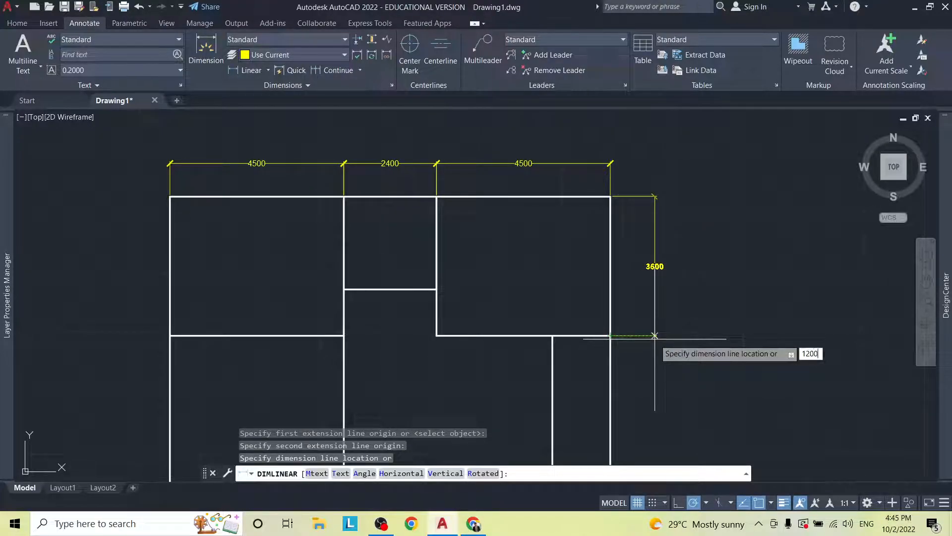
{"action": "type", "text": "00"}
{"action": "key", "text": "Return"}
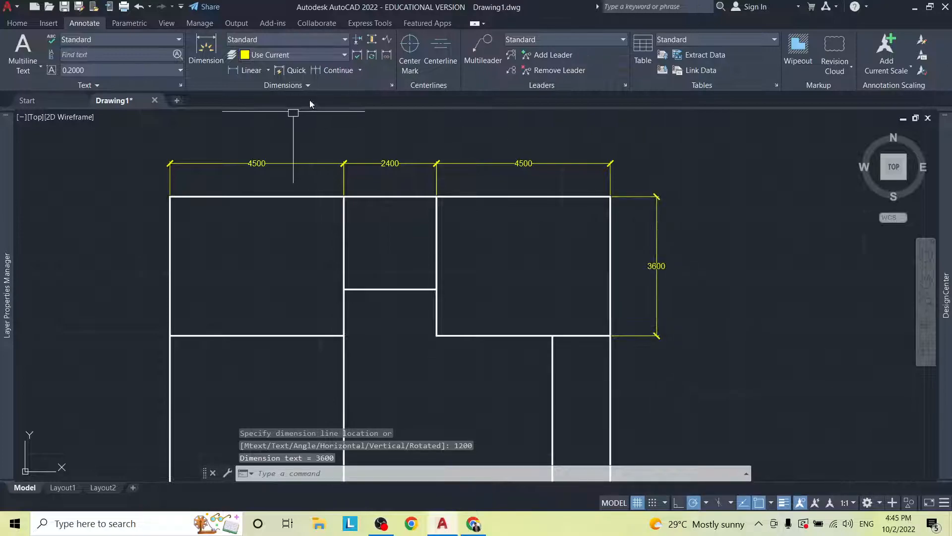
Step: Continue the dimension beside the plan's right wall down to its lower-right corner
{"action": "left_click", "coordinate": [340, 70]}
{"action": "middle_click_drag", "start_coordinate": [654, 342], "coordinate": [620, 230]}
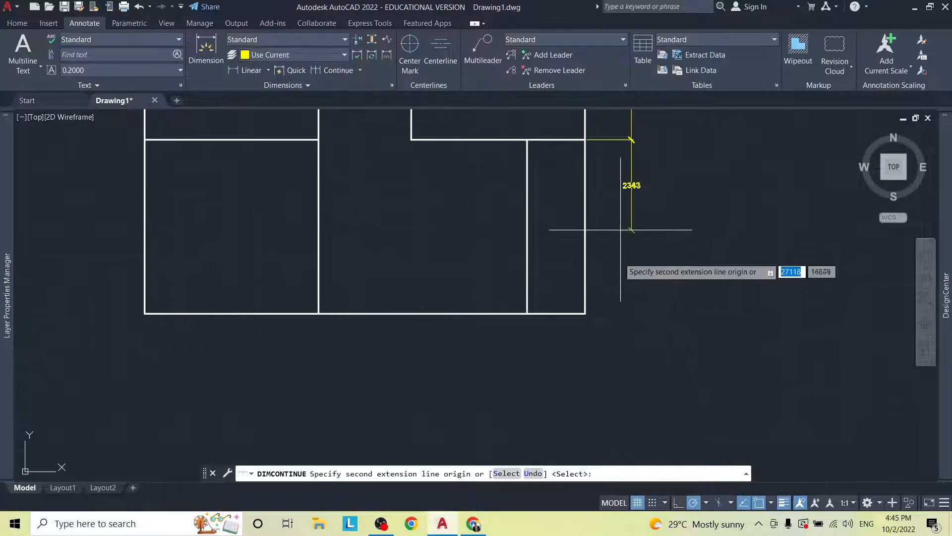
{"action": "left_click", "coordinate": [585, 312]}
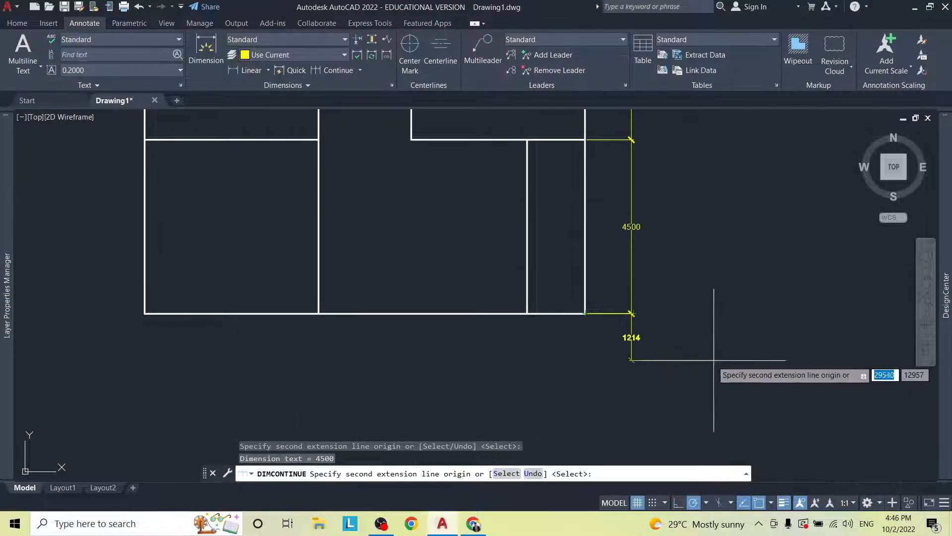
{"action": "key", "text": "Return"}
{"action": "middle_click_drag", "start_coordinate": [576, 240], "coordinate": [614, 268]}
{"action": "key", "text": "Escape"}
Step: Add a horizontal linear dimension below the narrow lower-right room, entering 1200 for the dimension line location
{"action": "left_click", "coordinate": [252, 70]}
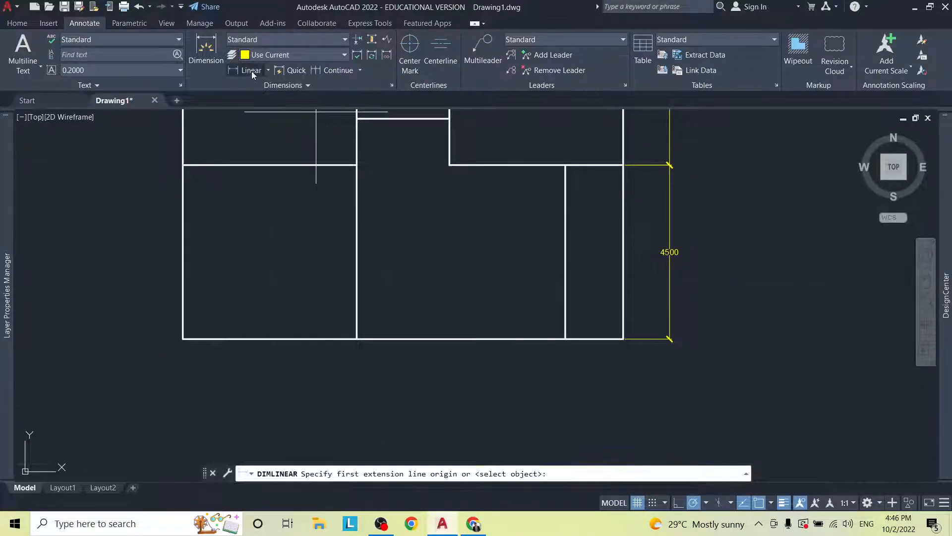
{"action": "left_click", "coordinate": [620, 338]}
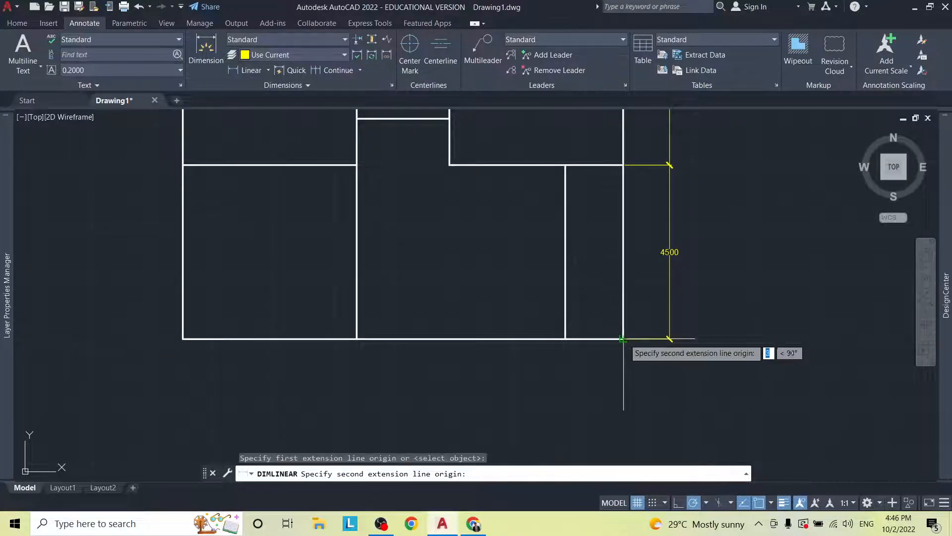
{"action": "left_click", "coordinate": [565, 339]}
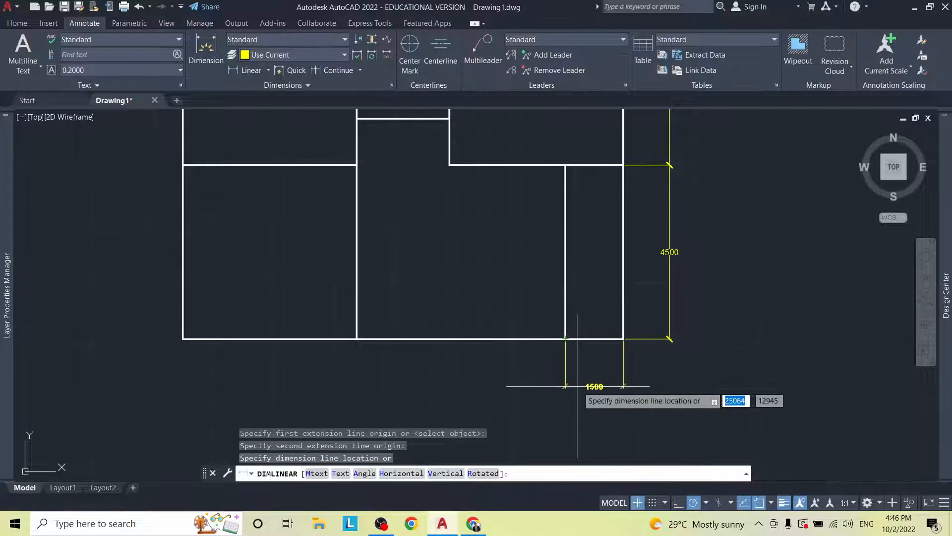
{"action": "type", "text": "1"}
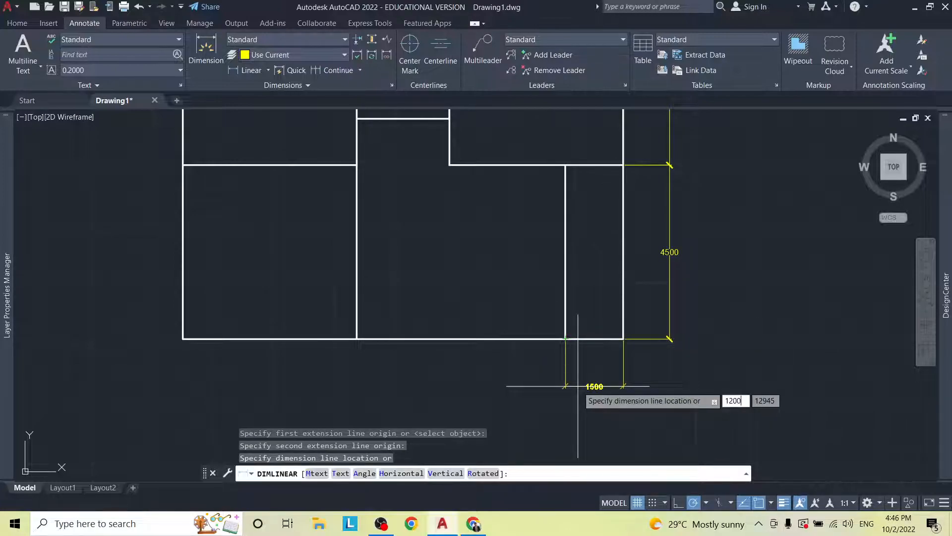
{"action": "type", "text": "200"}
{"action": "key", "text": "Return"}
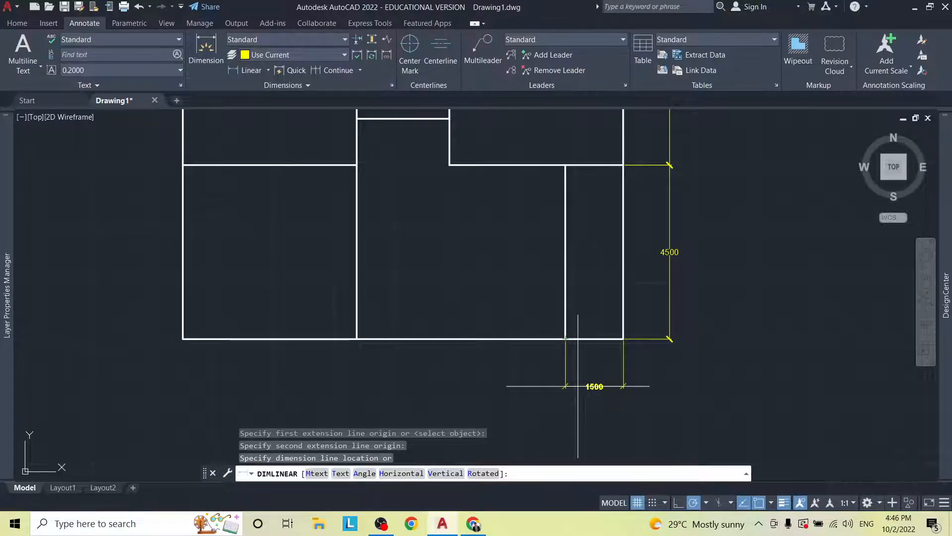
{"action": "left_click", "coordinate": [578, 385]}
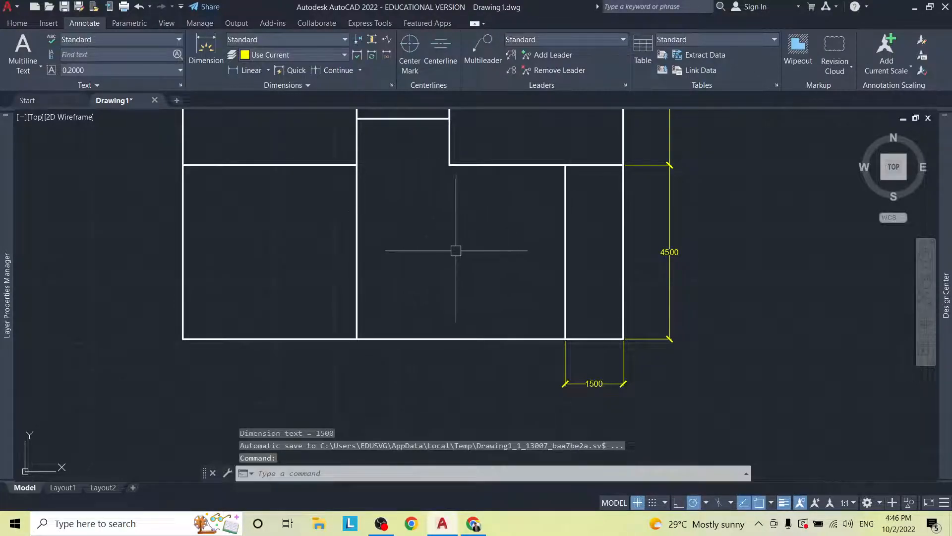
Step: Continue the dimension chain below the plan across the large central room and the lower-left room to the outer corner
{"action": "left_click", "coordinate": [341, 71]}
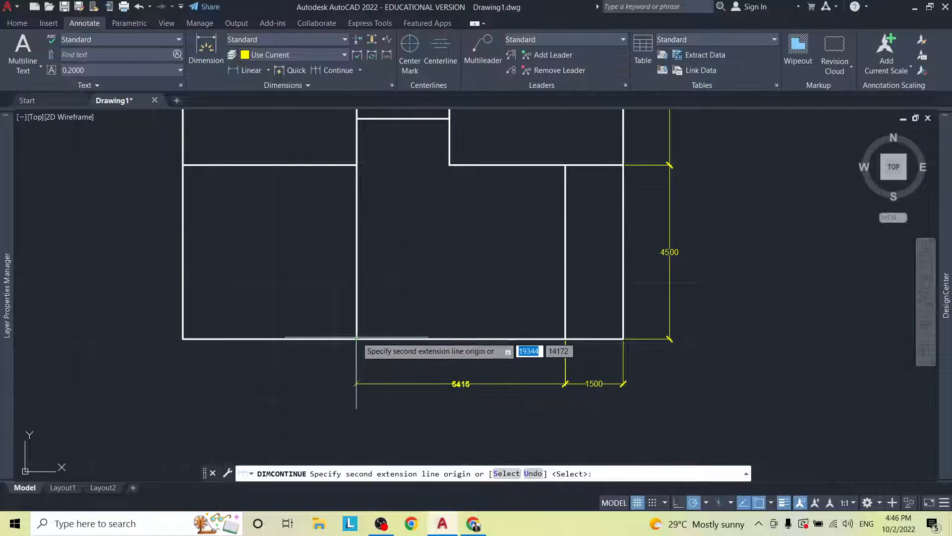
{"action": "left_click", "coordinate": [356, 338]}
{"action": "left_click", "coordinate": [183, 339]}
{"action": "scroll", "coordinate": [296, 298], "scroll_direction": "down", "scroll_amount": 5}
{"action": "key", "text": "Return"}
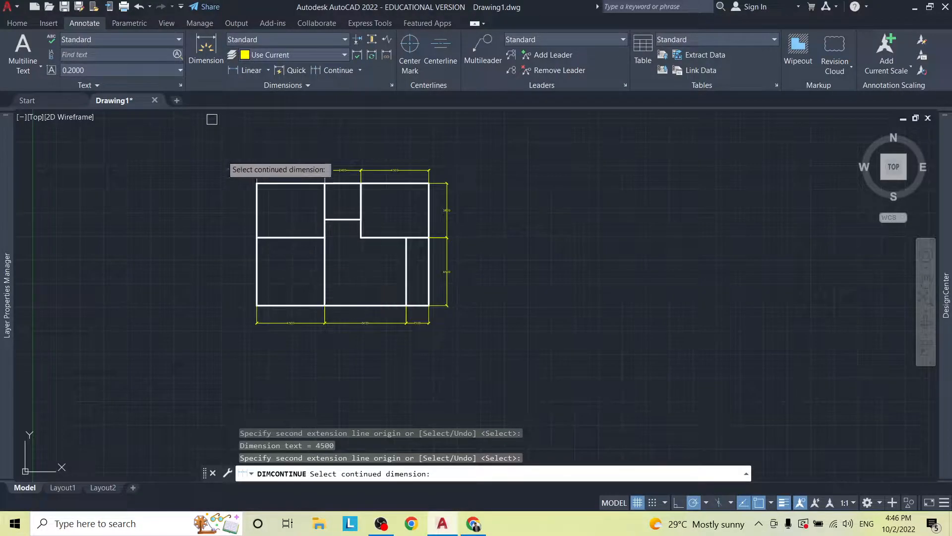
{"action": "scroll", "coordinate": [258, 205], "scroll_direction": "up", "scroll_amount": 4}
{"action": "scroll", "coordinate": [283, 172], "scroll_direction": "down", "scroll_amount": 4}
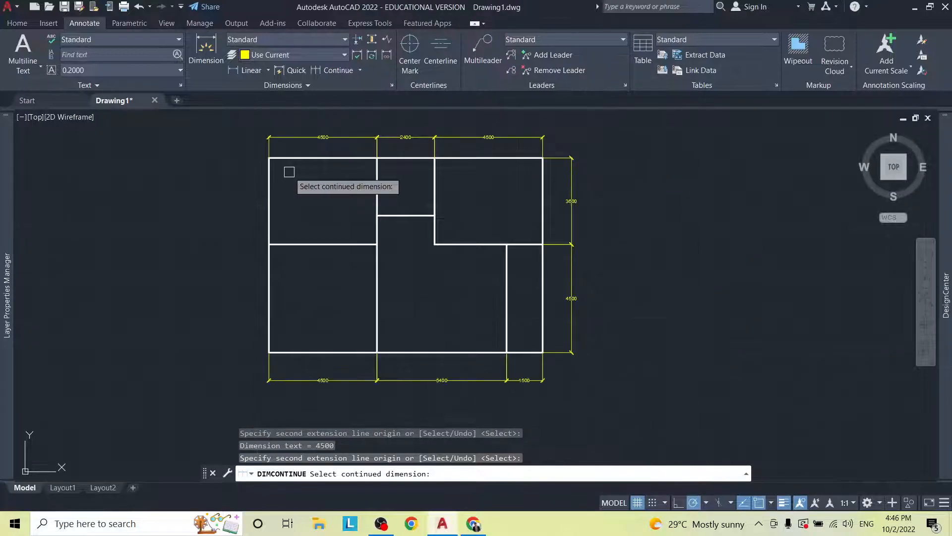
{"action": "key", "text": "Escape"}
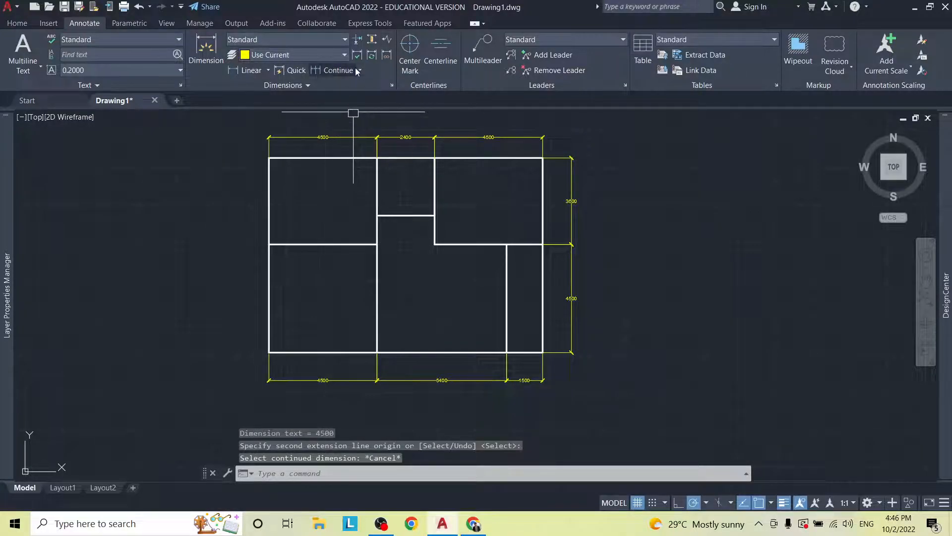
Step: Add a vertical linear dimension outside the lower-left room's outer wall, entering 1200 for the dimension line location
{"action": "left_click", "coordinate": [329, 70]}
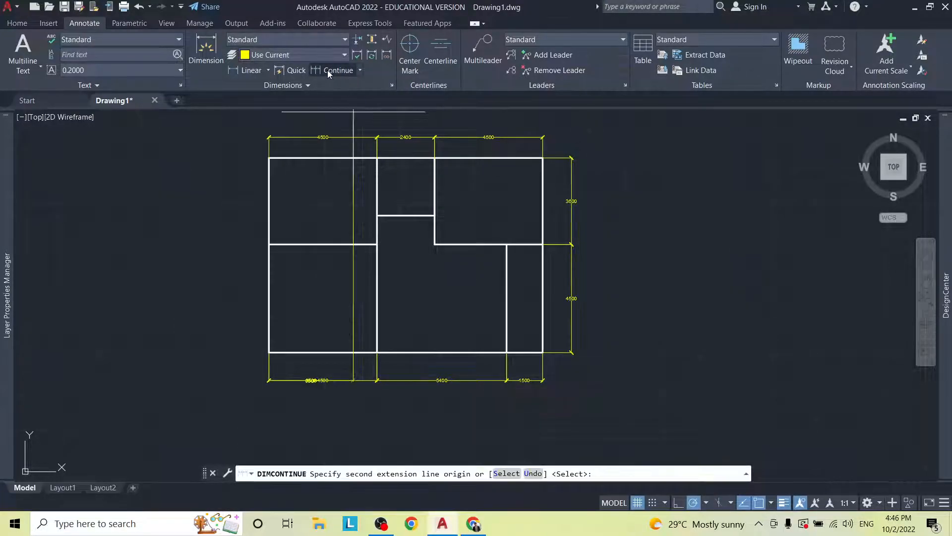
{"action": "key", "text": "Escape"}
{"action": "left_click", "coordinate": [252, 71]}
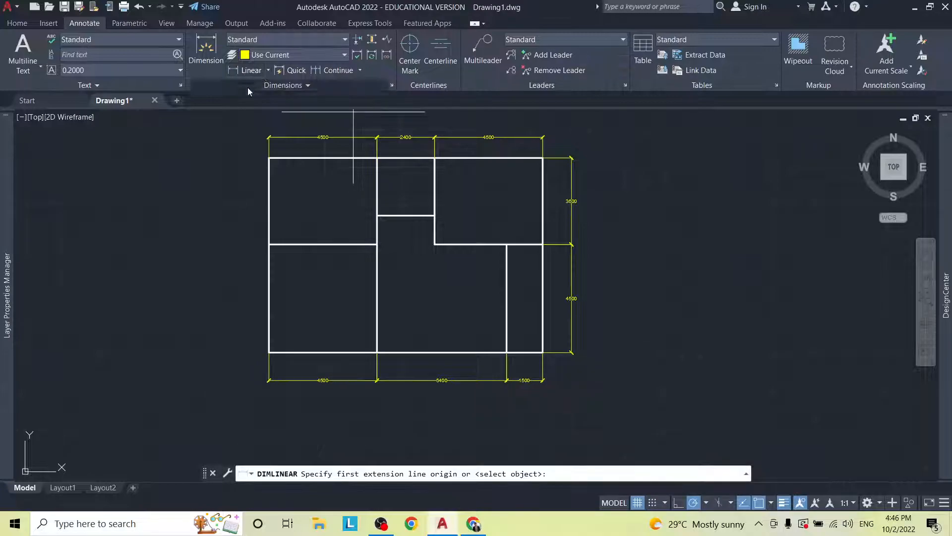
{"action": "left_click", "coordinate": [269, 352]}
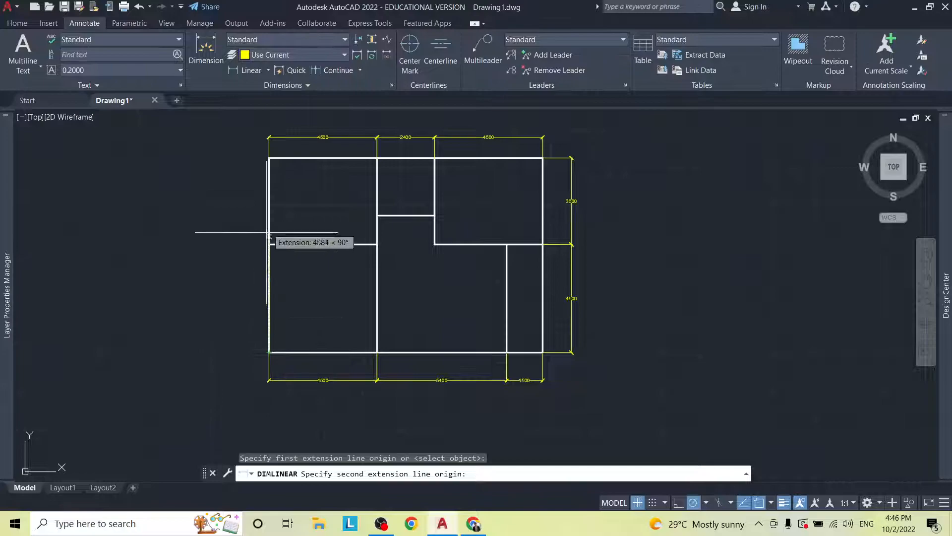
{"action": "type", "text": "1"}
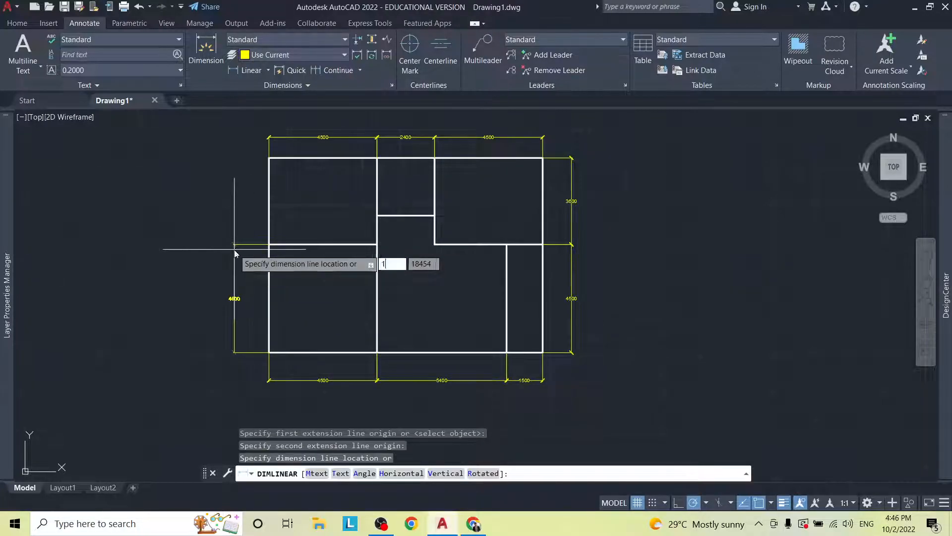
{"action": "type", "text": "200"}
{"action": "key", "text": "Return"}
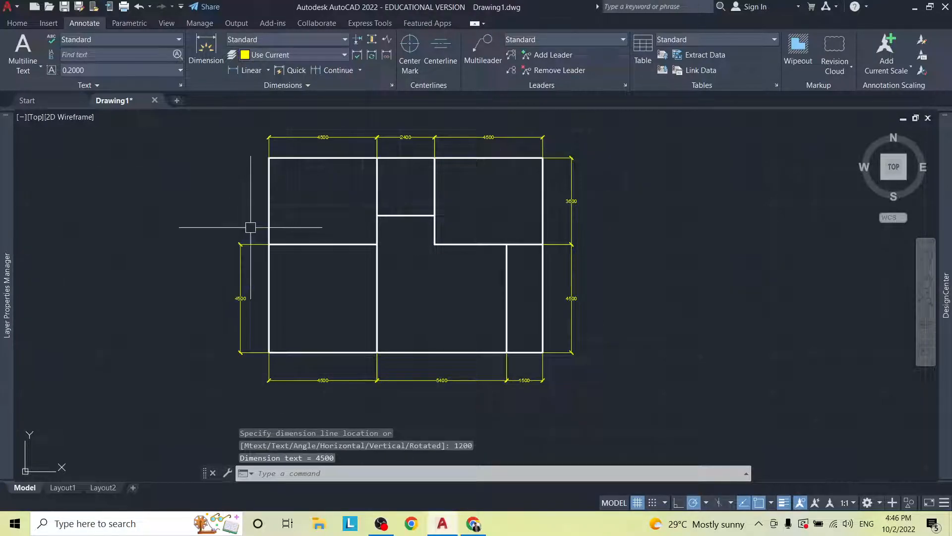
Step: Continue the dimension beside the plan's left wall up to its upper-left corner
{"action": "left_click", "coordinate": [245, 70]}
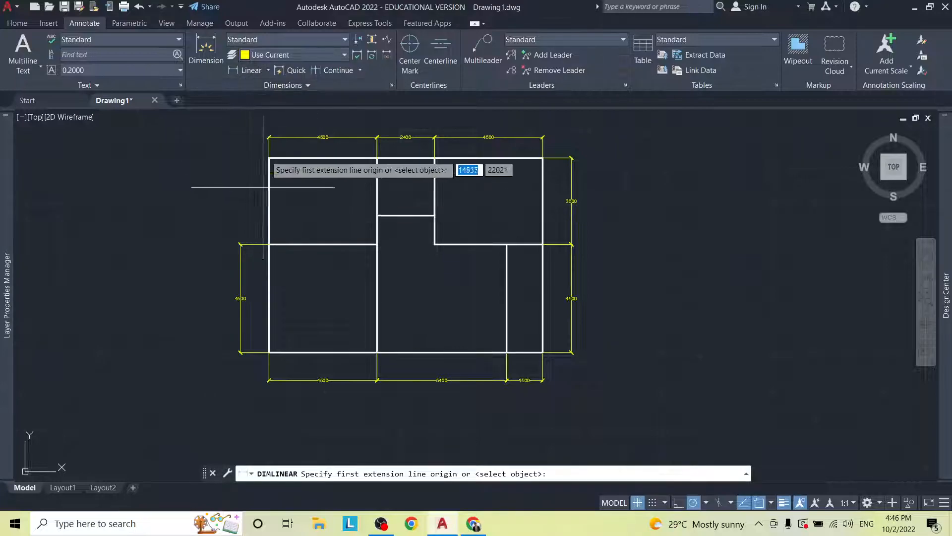
{"action": "left_click", "coordinate": [332, 73]}
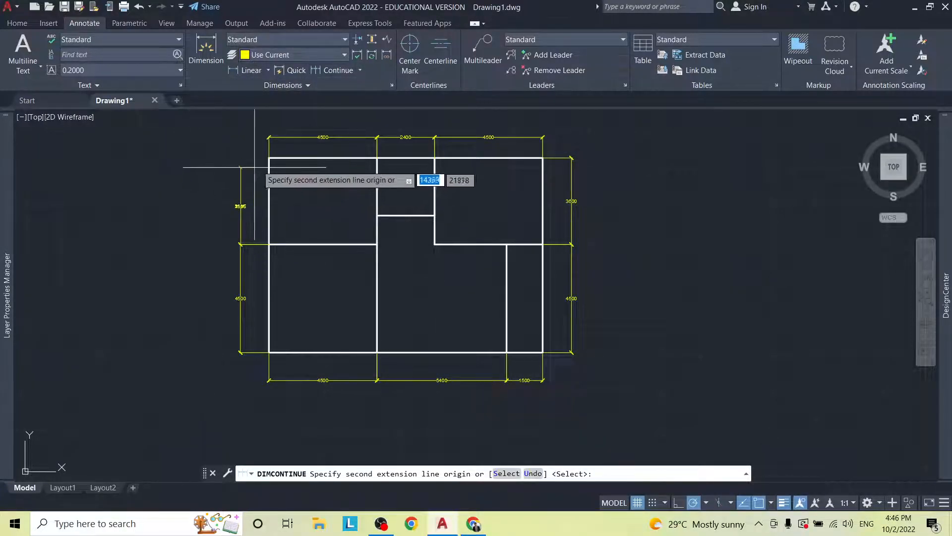
{"action": "left_click", "coordinate": [269, 157]}
{"action": "key", "text": "Escape"}
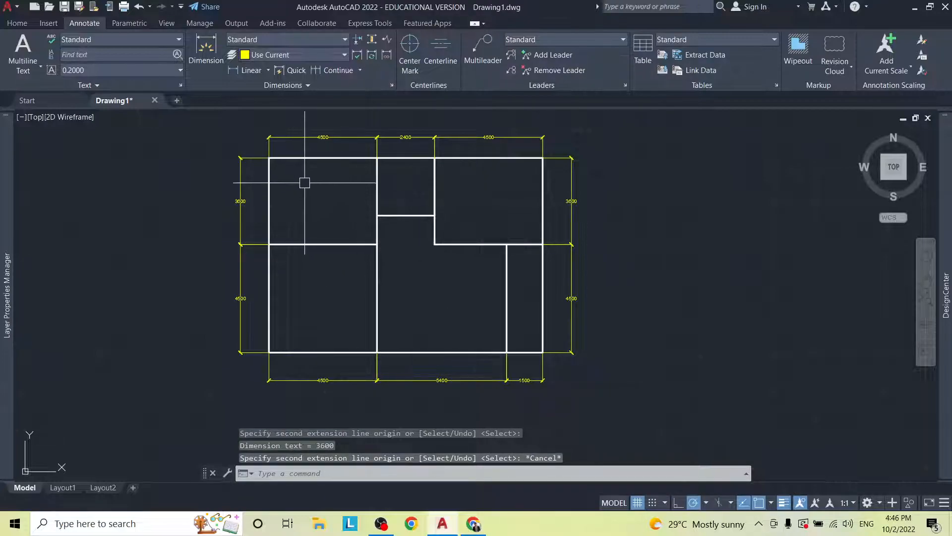
Step: Add a vertical linear dimension inside the small upper-middle room, from the outer wall to its lower wall
{"action": "scroll", "coordinate": [318, 182], "scroll_direction": "down", "scroll_amount": 2}
{"action": "scroll", "coordinate": [397, 185], "scroll_direction": "up", "scroll_amount": 1}
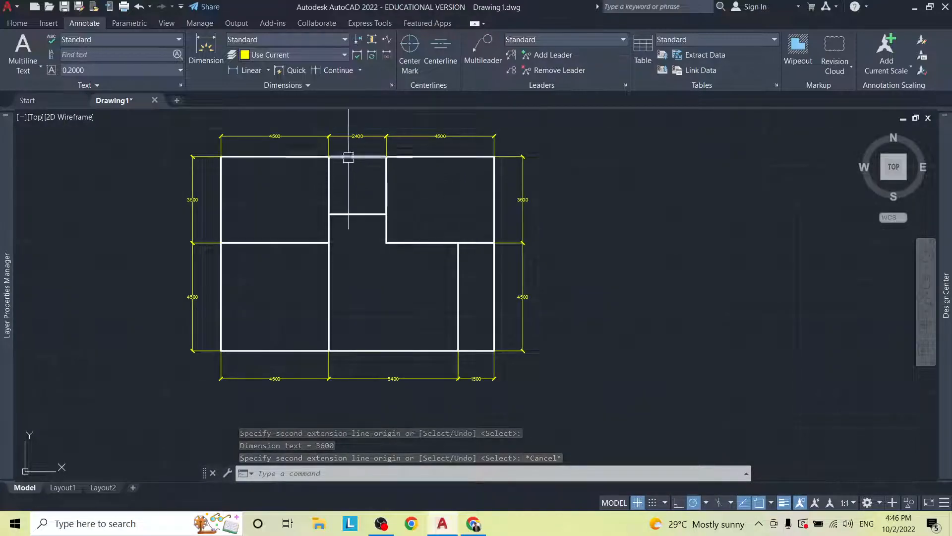
{"action": "scroll", "coordinate": [346, 155], "scroll_direction": "up", "scroll_amount": 3}
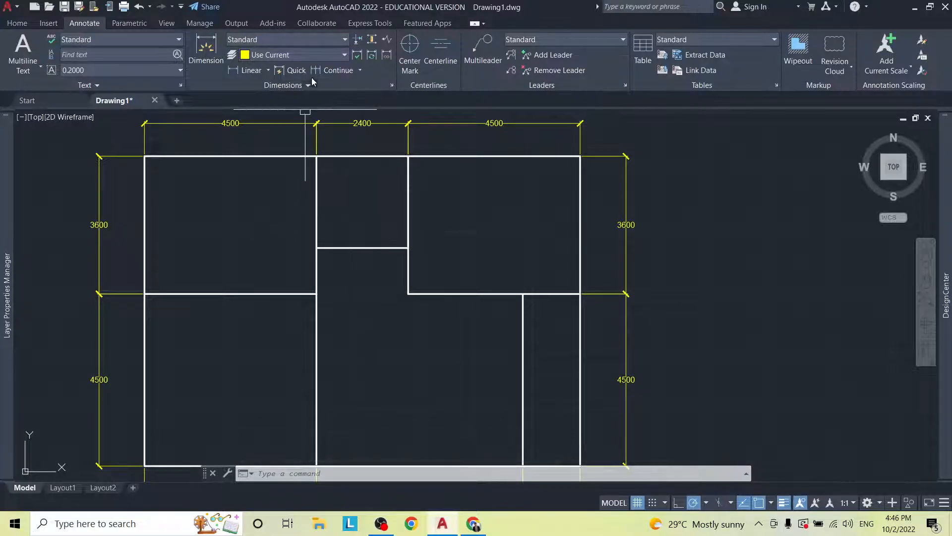
{"action": "left_click", "coordinate": [248, 72]}
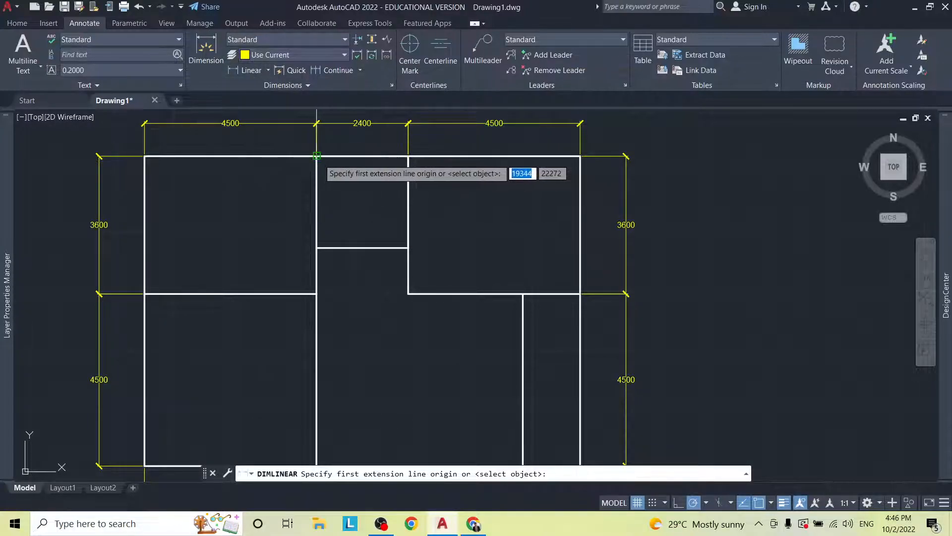
{"action": "left_click", "coordinate": [316, 150]}
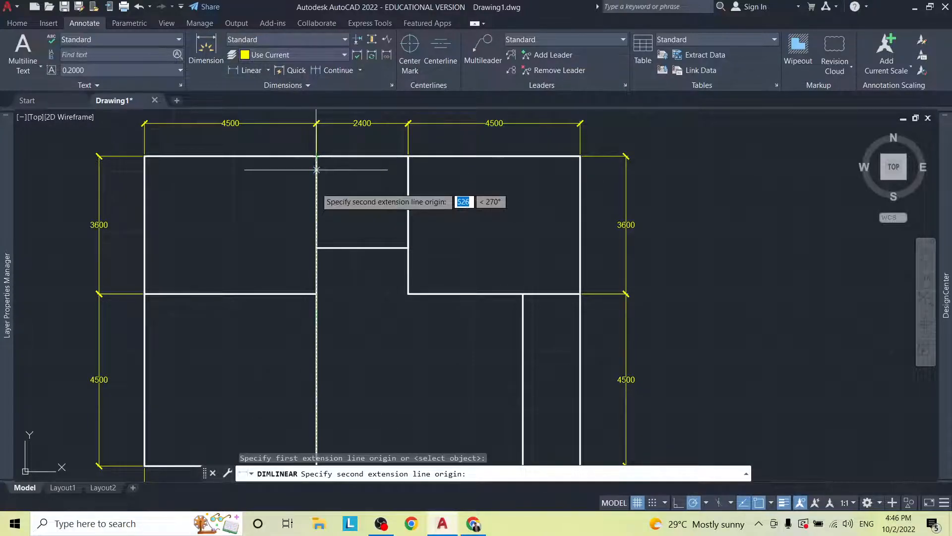
{"action": "left_click", "coordinate": [317, 248]}
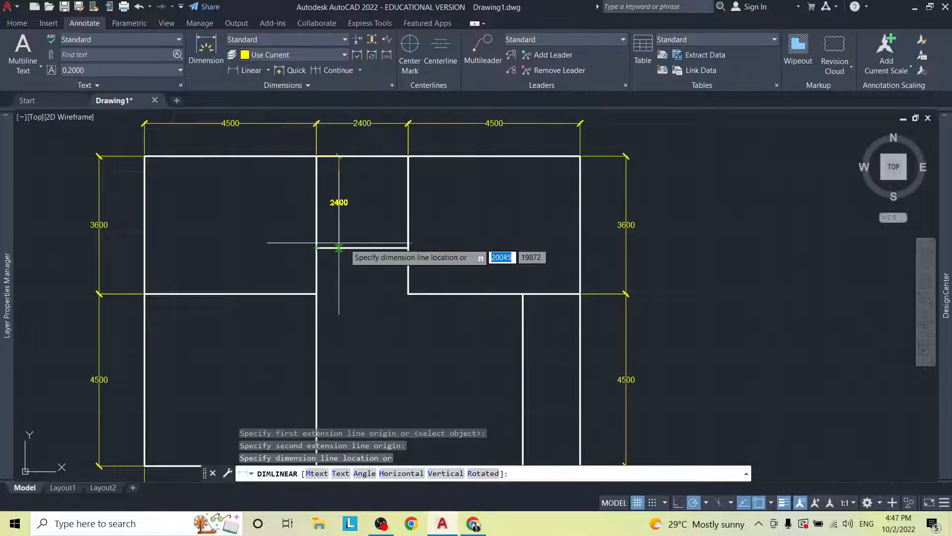
{"action": "left_click", "coordinate": [345, 201]}
{"action": "key", "text": "Escape"}
{"action": "key", "text": "Escape"}
{"action": "key", "text": "Escape"}
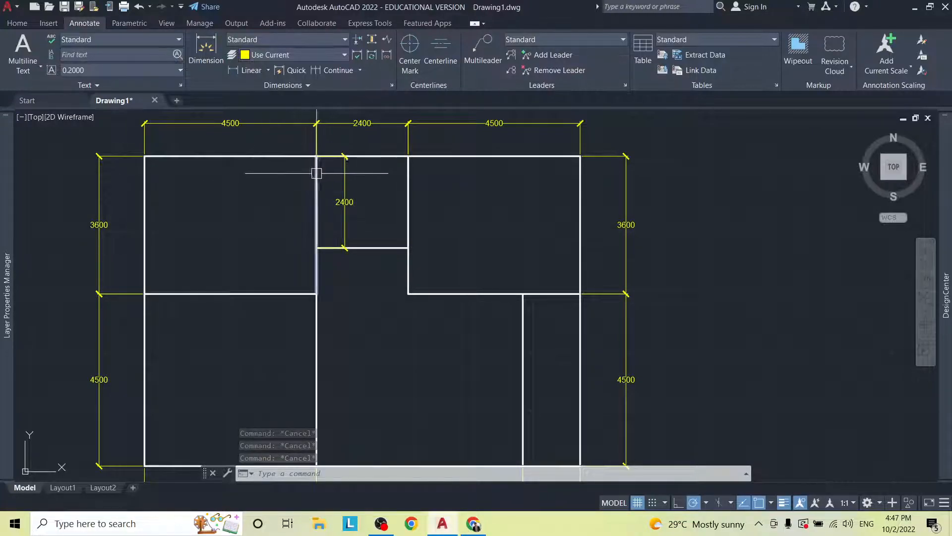
Step: Make the Text layer the current layer
{"action": "scroll", "coordinate": [397, 177], "scroll_direction": "down", "scroll_amount": 3}
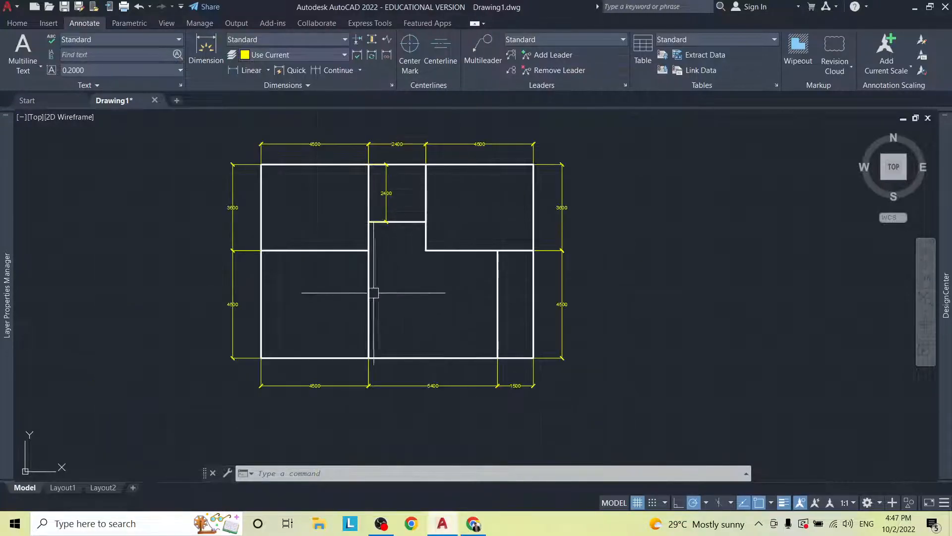
{"action": "scroll", "coordinate": [441, 324], "scroll_direction": "up", "scroll_amount": 3}
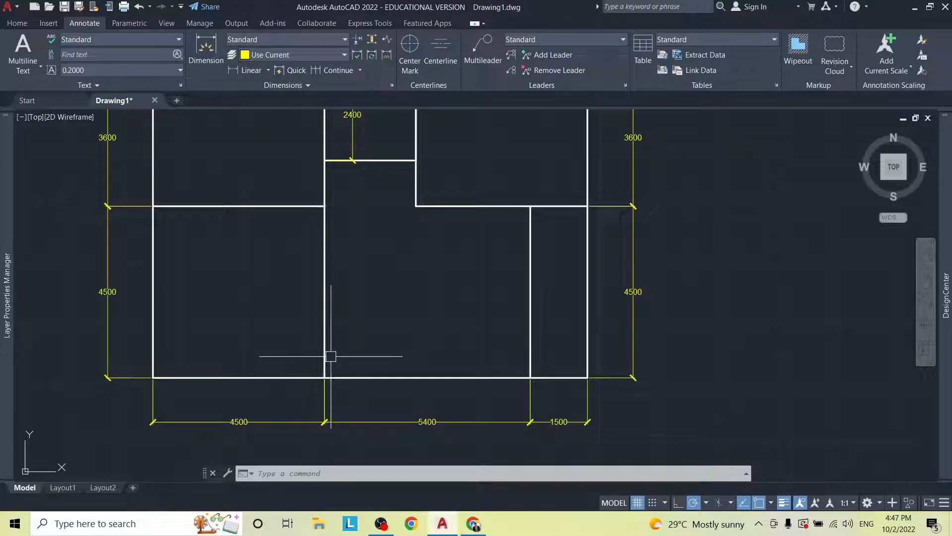
{"action": "scroll", "coordinate": [325, 208], "scroll_direction": "down", "scroll_amount": 2}
{"action": "middle_click_drag", "start_coordinate": [325, 208], "coordinate": [341, 274]}
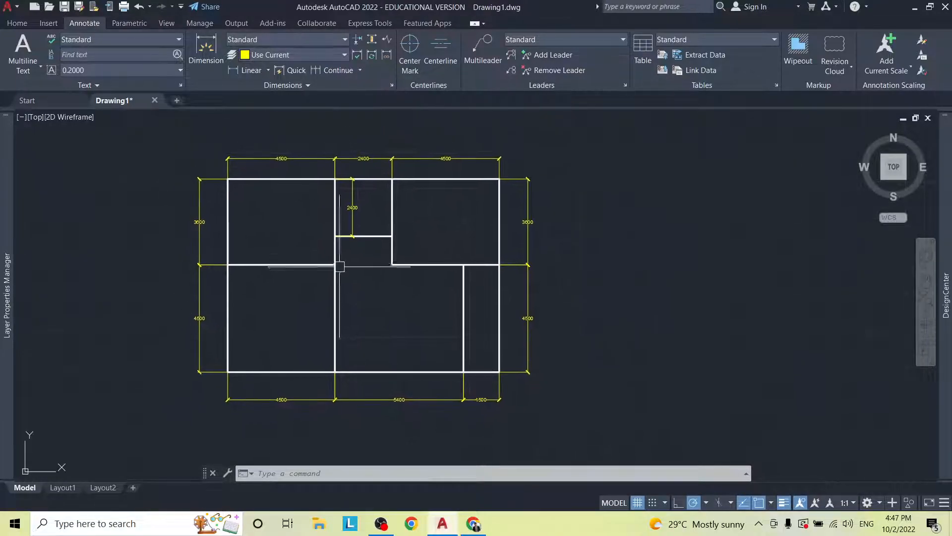
{"action": "mouse_move", "coordinate": [2, 141]}
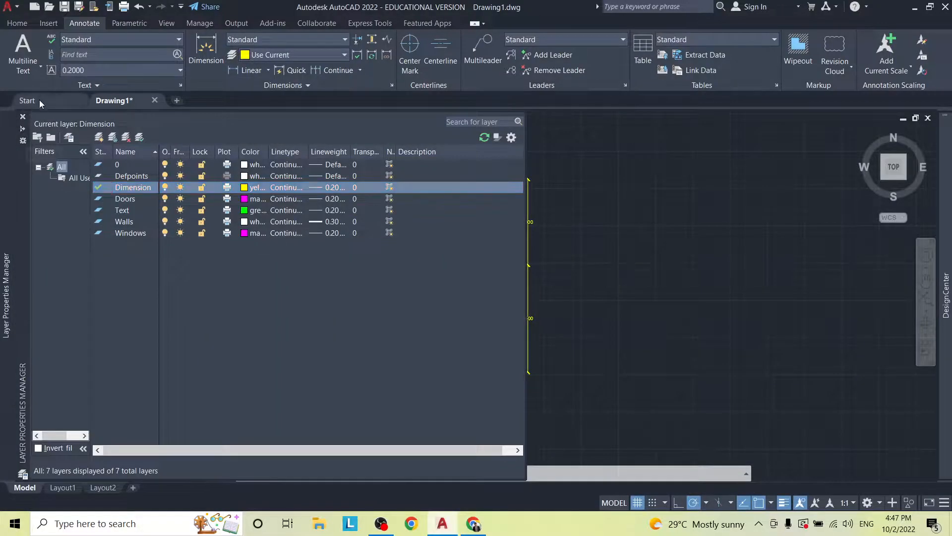
{"action": "left_click", "coordinate": [124, 211]}
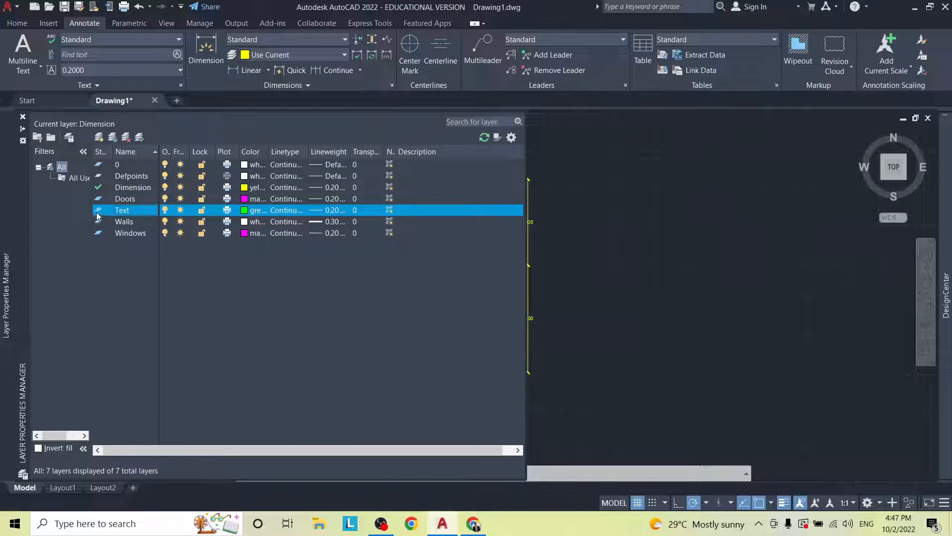
{"action": "double_click", "coordinate": [97, 209]}
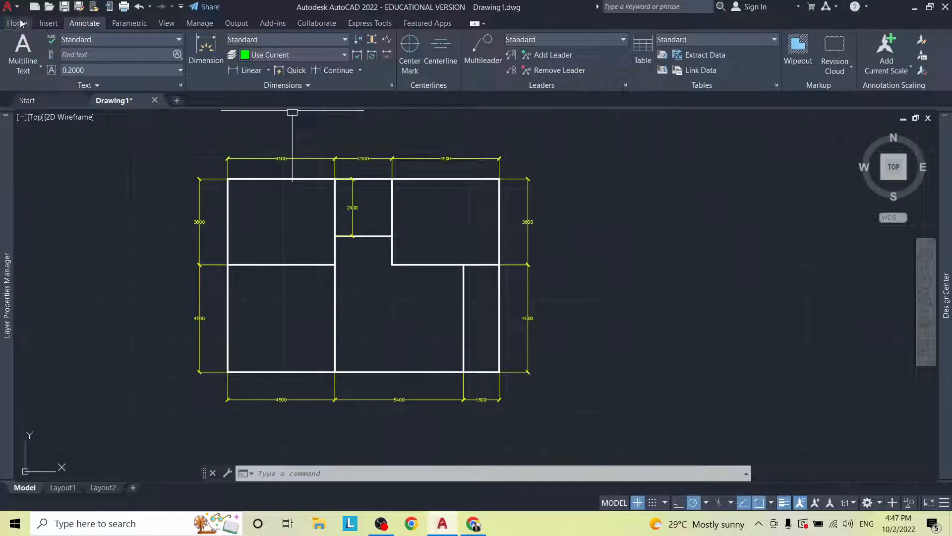
{"action": "left_click", "coordinate": [22, 25]}
{"action": "left_click", "coordinate": [514, 42]}
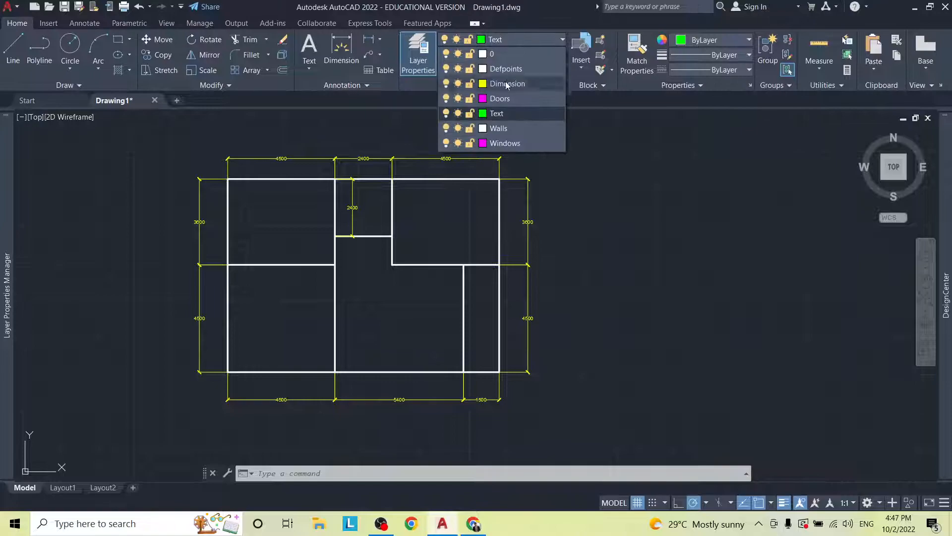
{"action": "left_click", "coordinate": [498, 114]}
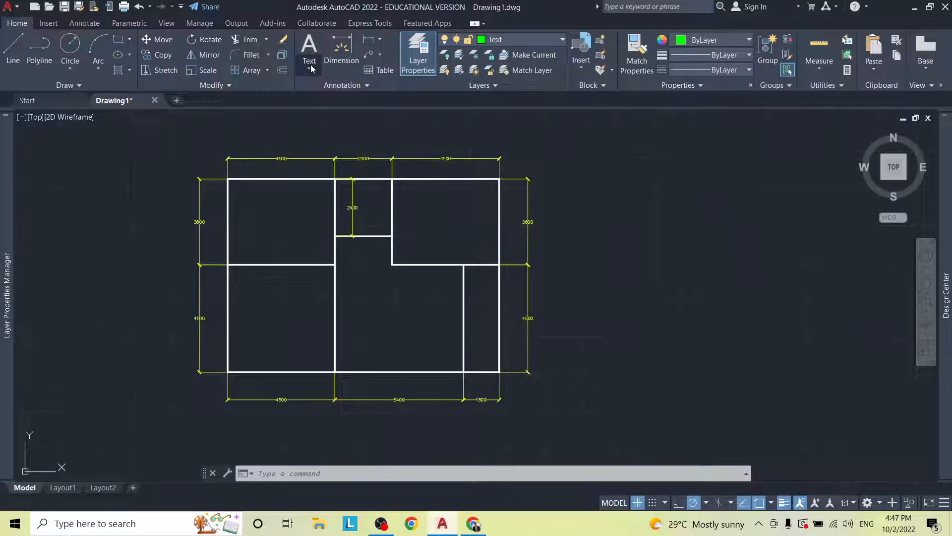
Step: Place single-line text reading BEDROOM 1 in the upper-left room with a rotation angle of 0
{"action": "left_click", "coordinate": [311, 68]}
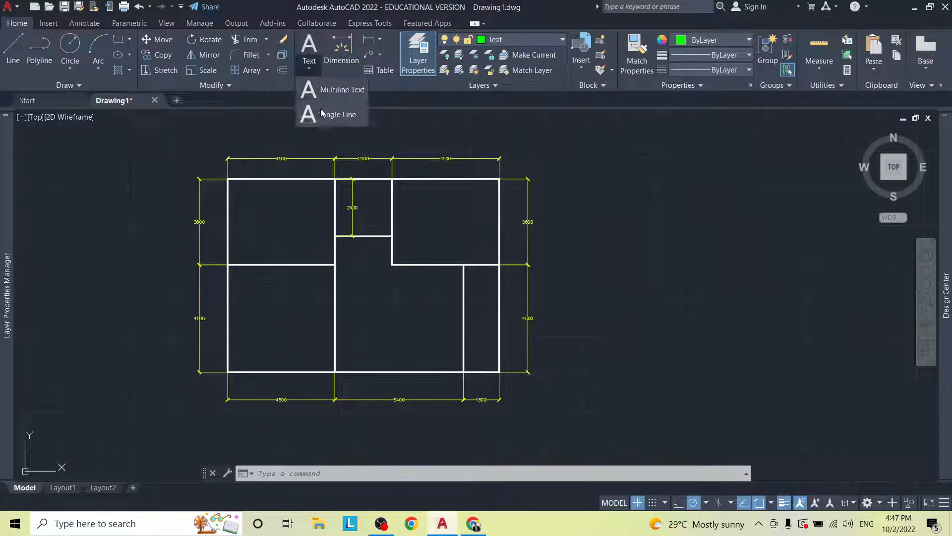
{"action": "left_click", "coordinate": [335, 115]}
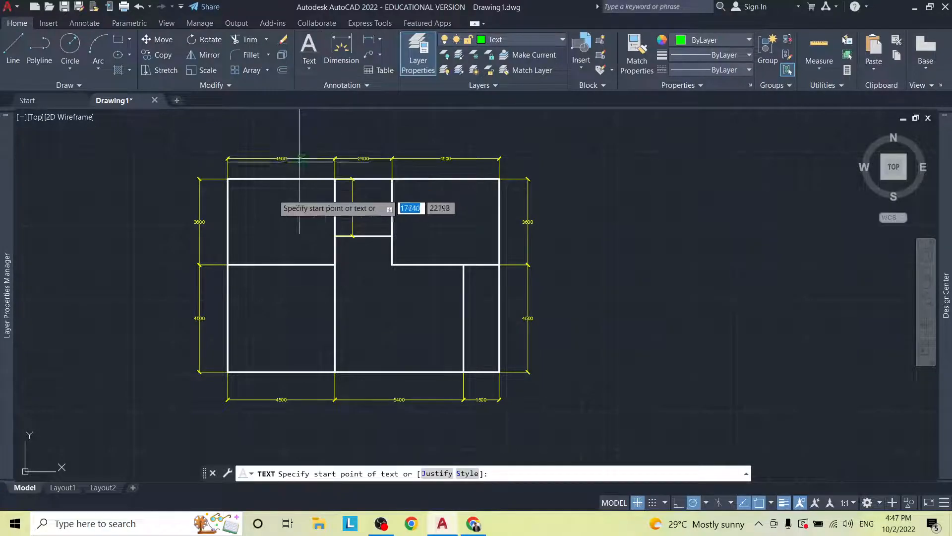
{"action": "left_click", "coordinate": [249, 217]}
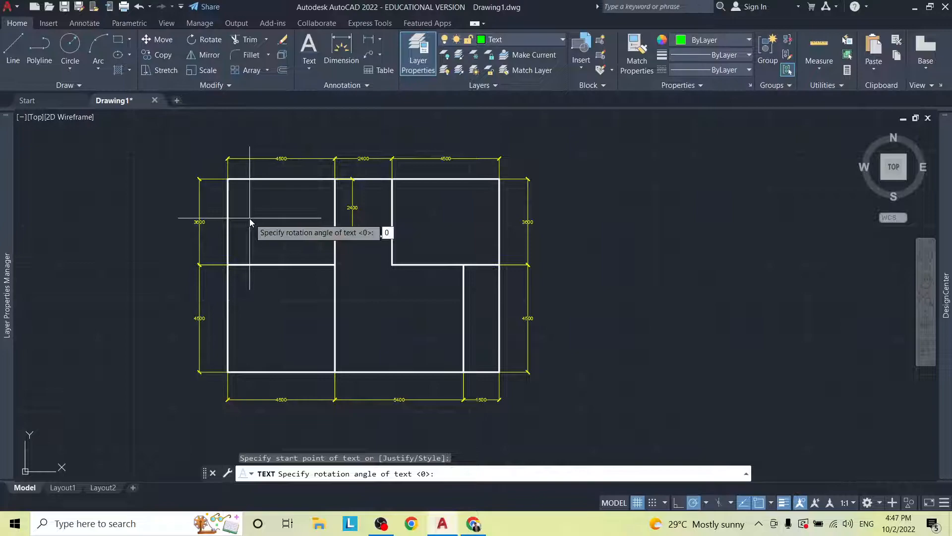
{"action": "key", "text": "Return"}
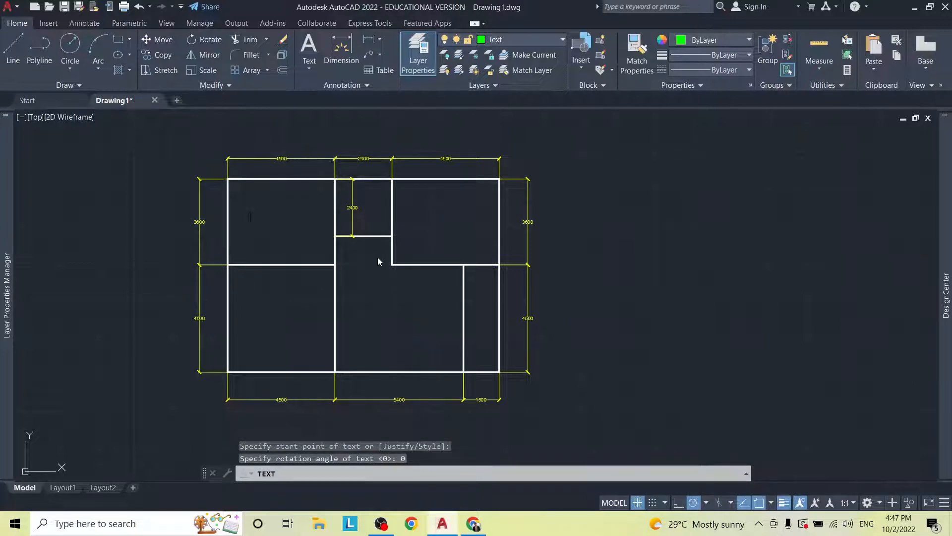
{"action": "key", "text": "Caps_Lock"}
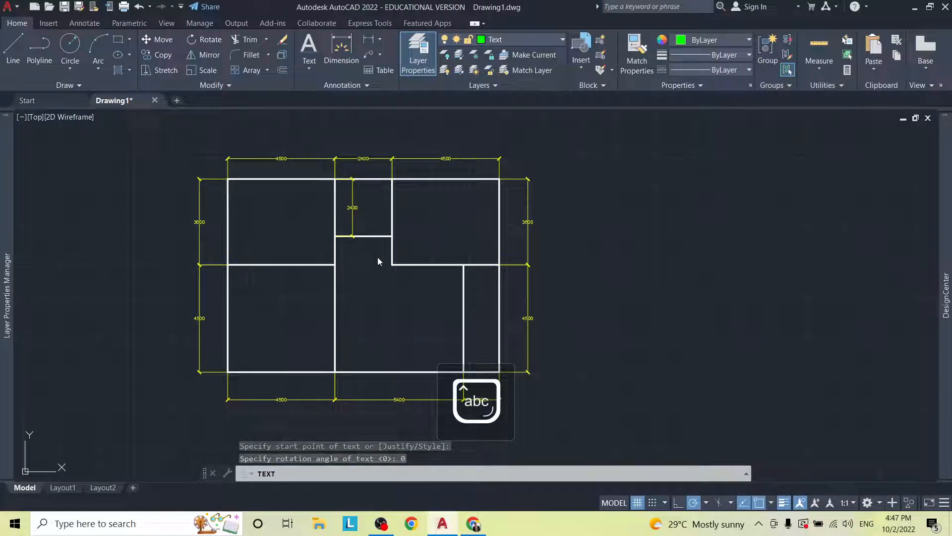
{"action": "type", "text": "bedroom"}
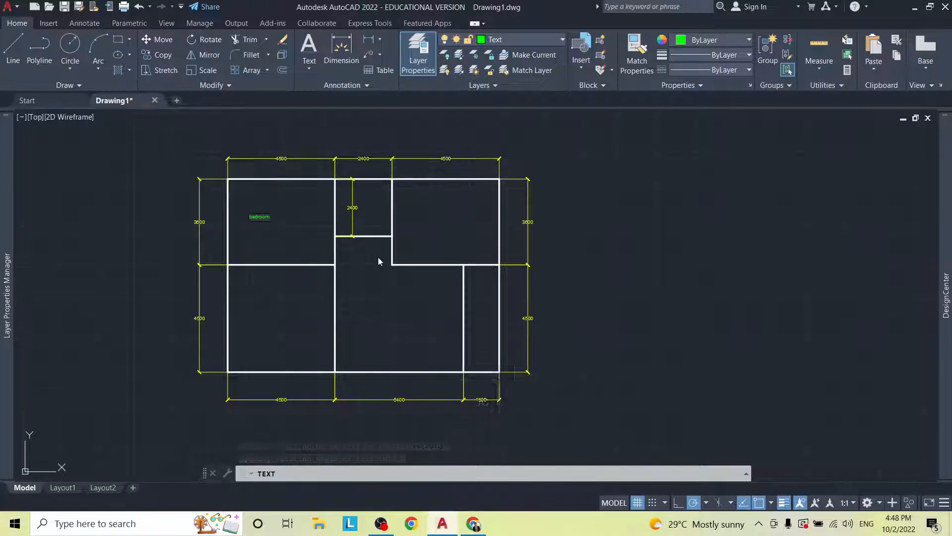
{"action": "key", "text": "Caps_Lock"}
{"action": "key", "text": "BackSpace"}
{"action": "key", "text": "BackSpace"}
{"action": "key", "text": "BackSpace"}
{"action": "key", "text": "BackSpace"}
{"action": "key", "text": "BackSpace"}
{"action": "key", "text": "BackSpace"}
{"action": "type", "text": "BEDROOM 1"}
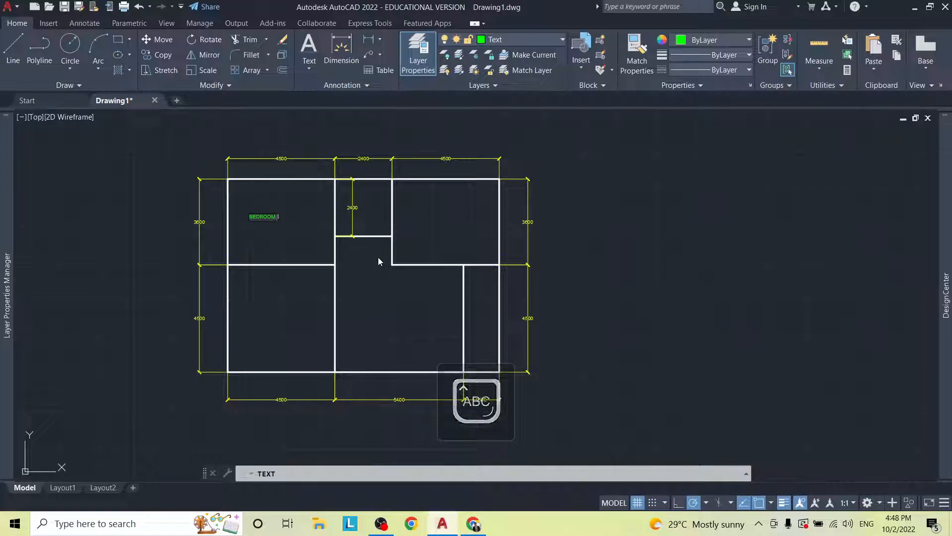
Step: Label the remaining rooms BEDROOM 2, BATHROOM, KITCHEN, DIN/LIVING and PORCH, placing each text inside its room
{"action": "left_click", "coordinate": [421, 227]}
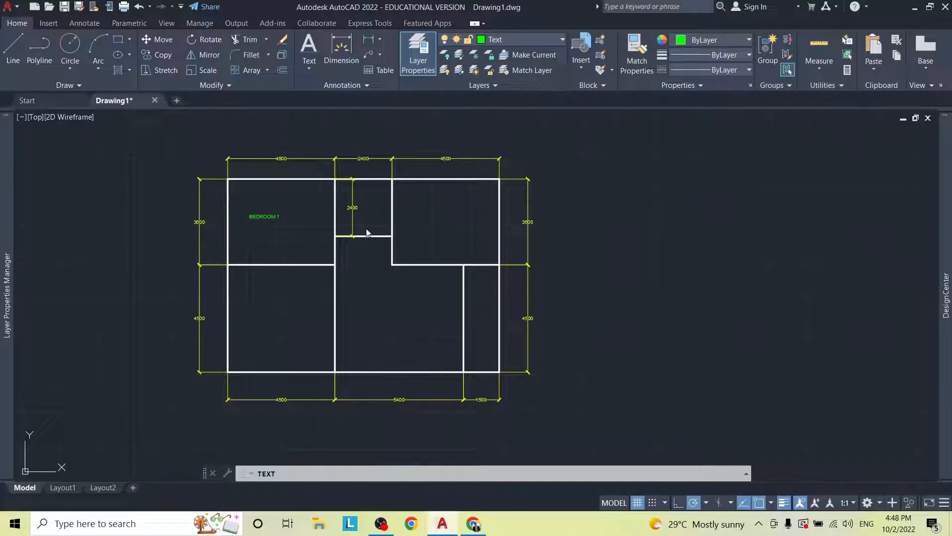
{"action": "type", "text": "BEDROOM"}
{"action": "type", "text": " 2"}
{"action": "type", "text": "DINING"}
{"action": "key", "text": "BackSpace"}
{"action": "type", "text": "/LIVING"}
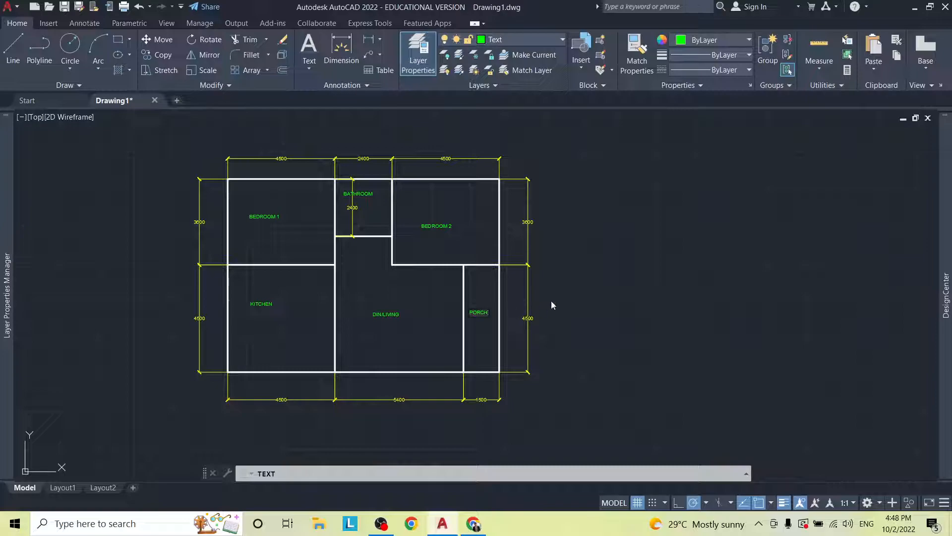
Step: Finish the PORCH label and make the Windows layer the current layer
{"action": "key", "text": "Return"}
{"action": "key", "text": "Return"}
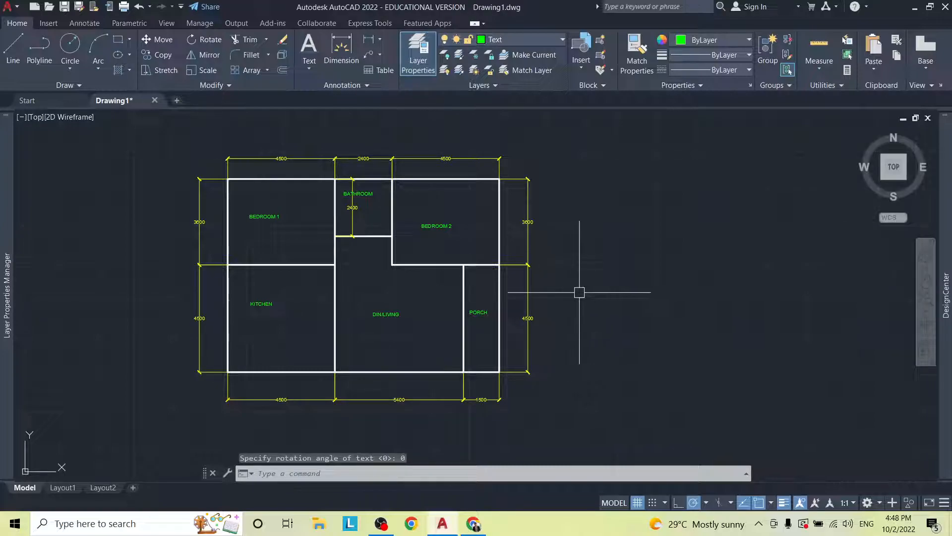
{"action": "key", "text": "Escape"}
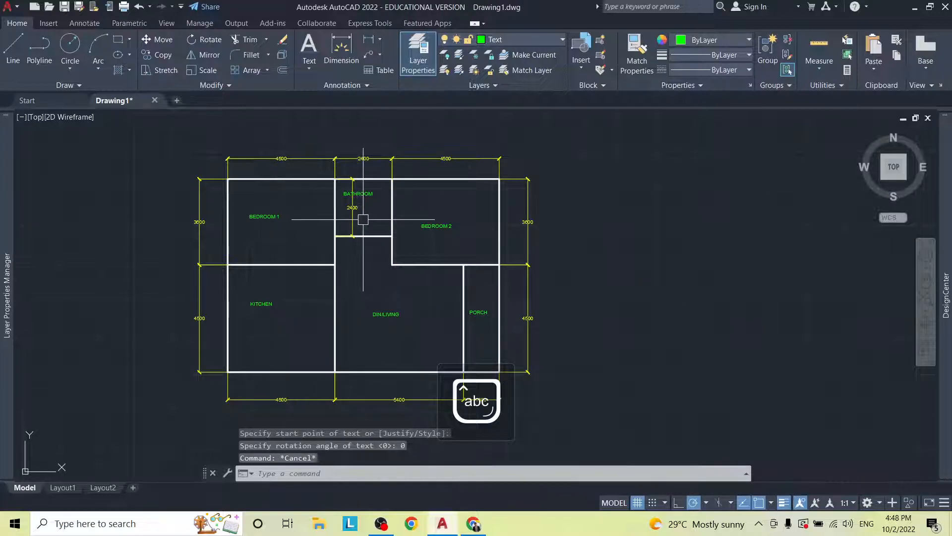
{"action": "middle_click_drag", "start_coordinate": [343, 245], "coordinate": [275, 246]}
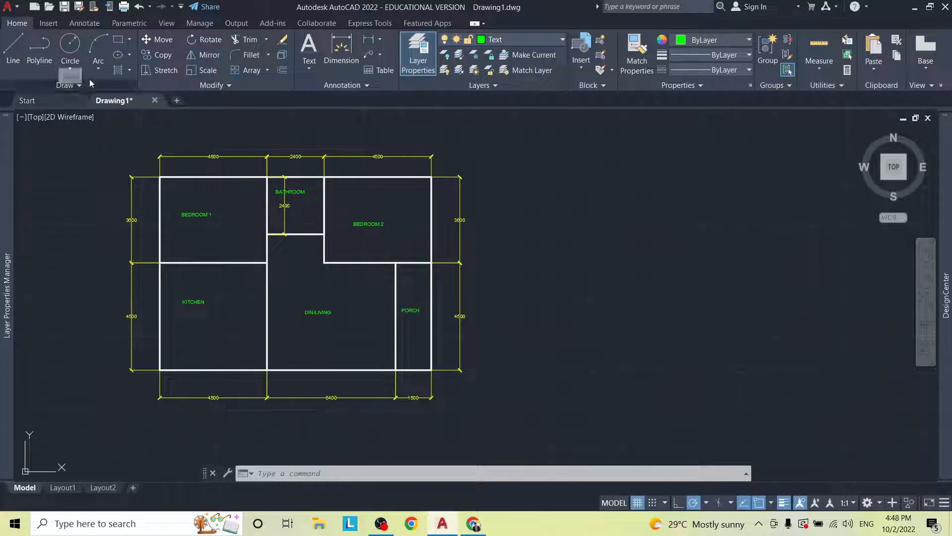
{"action": "left_click", "coordinate": [528, 41]}
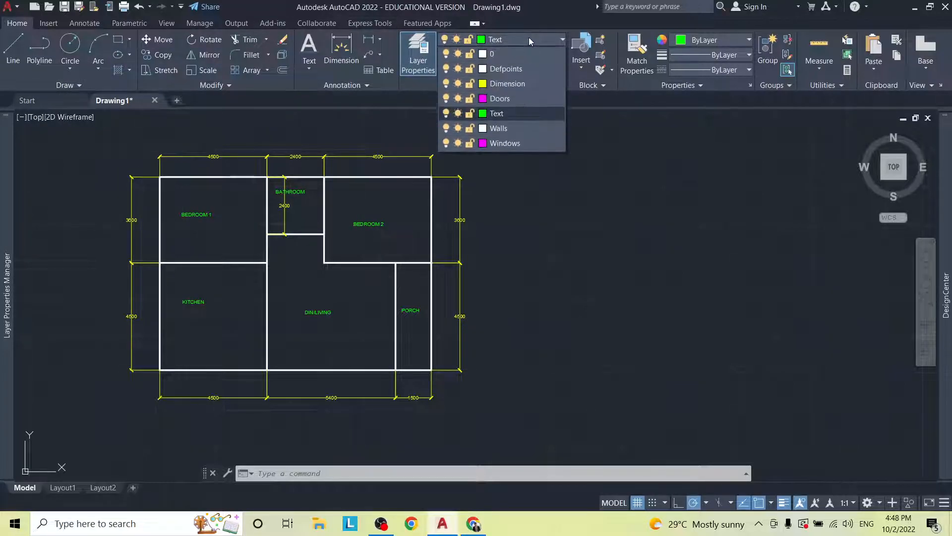
{"action": "left_click", "coordinate": [511, 143]}
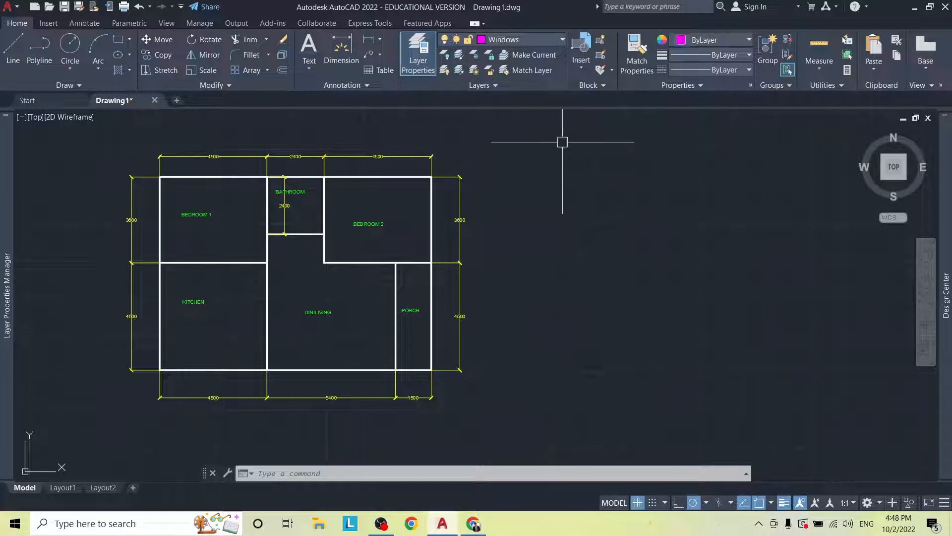
Step: Draw a horizontal window rectangle with length 1200 and width 150 in the empty area to the right of the floor plan
{"action": "scroll", "coordinate": [637, 282], "scroll_direction": "down", "scroll_amount": 1}
{"action": "mouse_move", "coordinate": [606, 268]}
{"action": "middle_mouse_down"}
{"action": "mouse_move", "coordinate": [427, 266]}
{"action": "mouse_move", "coordinate": [291, 219]}
{"action": "mouse_move", "coordinate": [329, 225]}
{"action": "middle_mouse_up"}
{"action": "scroll", "coordinate": [423, 266], "scroll_direction": "up", "scroll_amount": 2}
{"action": "scroll", "coordinate": [325, 223], "scroll_direction": "down", "scroll_amount": 2}
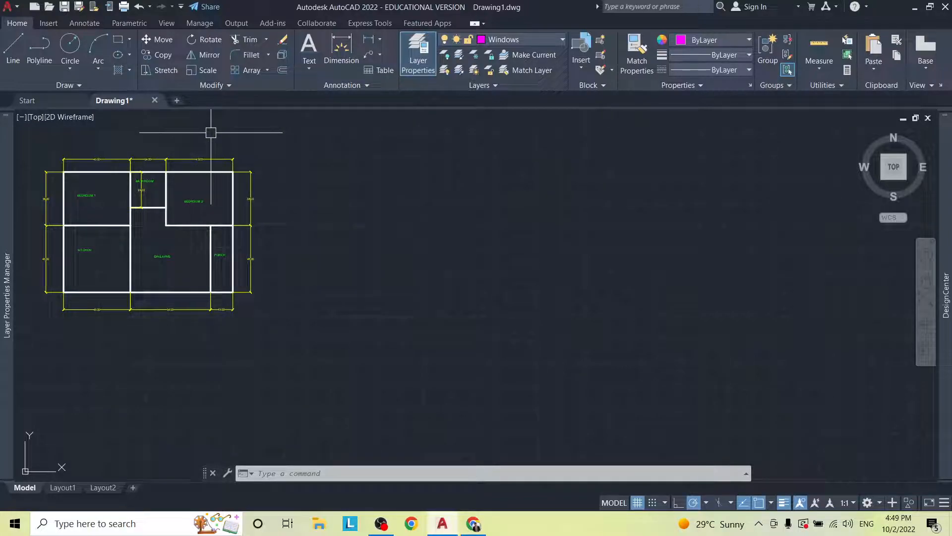
{"action": "scroll", "coordinate": [360, 186], "scroll_direction": "up", "scroll_amount": 2}
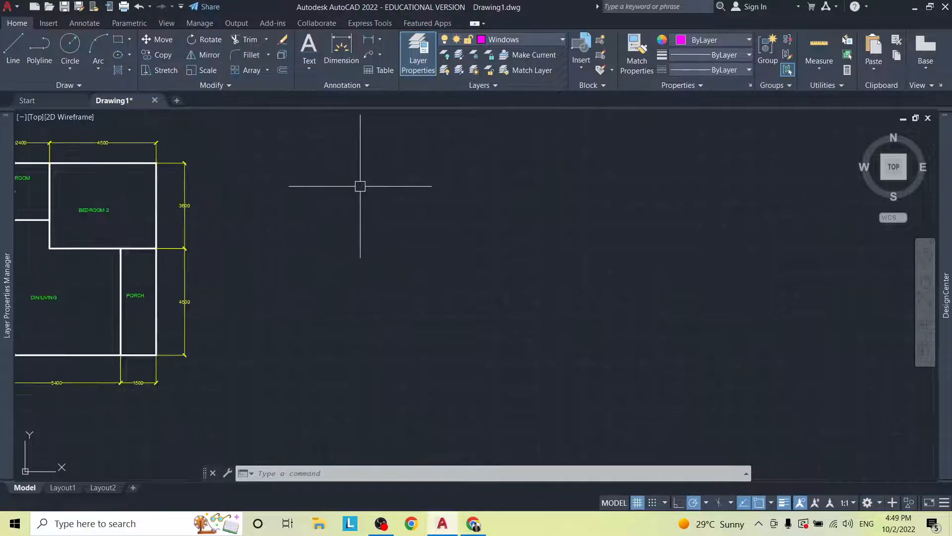
{"action": "middle_click_drag", "start_coordinate": [295, 183], "coordinate": [498, 207]}
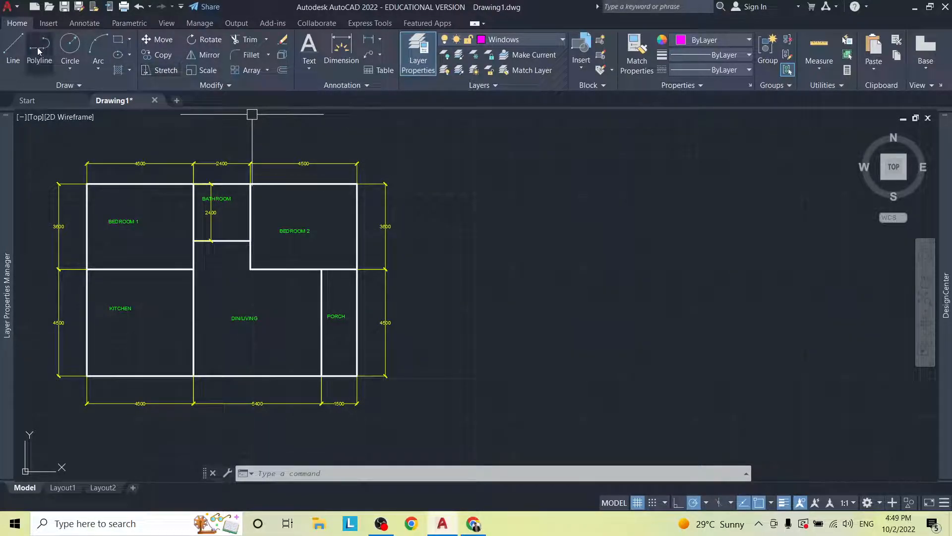
{"action": "left_click", "coordinate": [119, 40]}
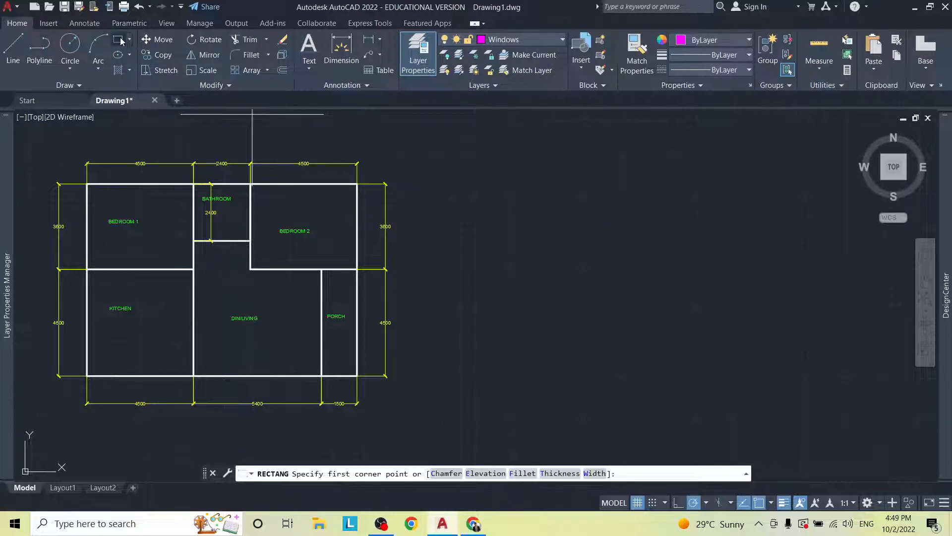
{"action": "scroll", "coordinate": [474, 162], "scroll_direction": "up", "scroll_amount": 4}
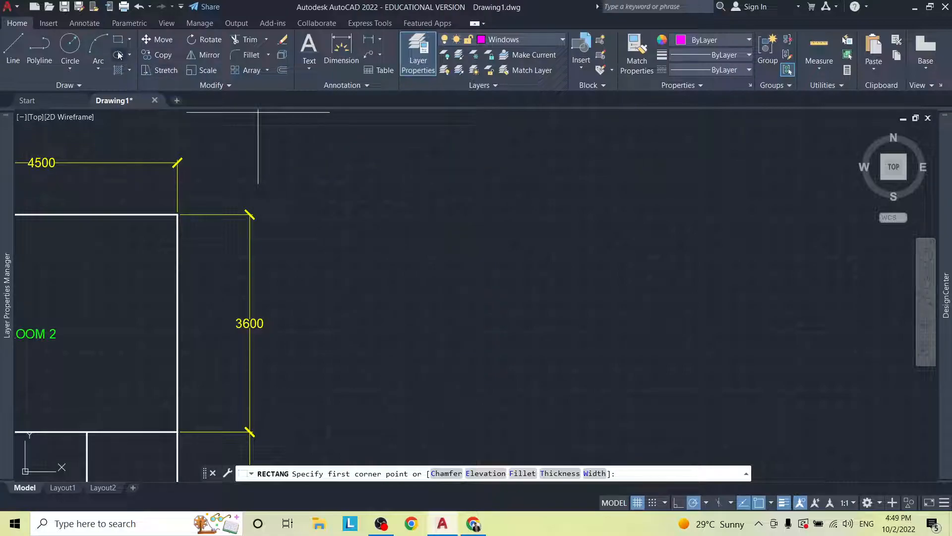
{"action": "left_click", "coordinate": [392, 161]}
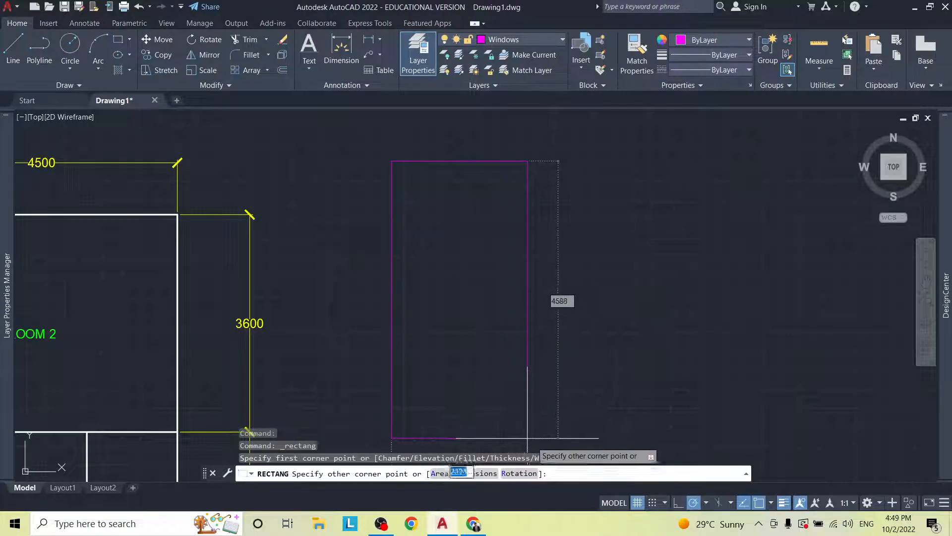
{"action": "left_click", "coordinate": [485, 477]}
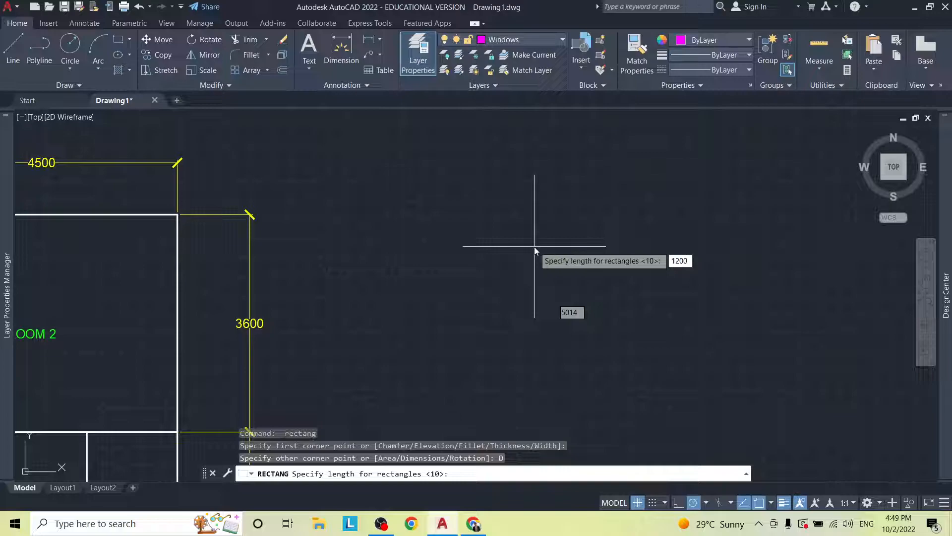
{"action": "key", "text": "Return"}
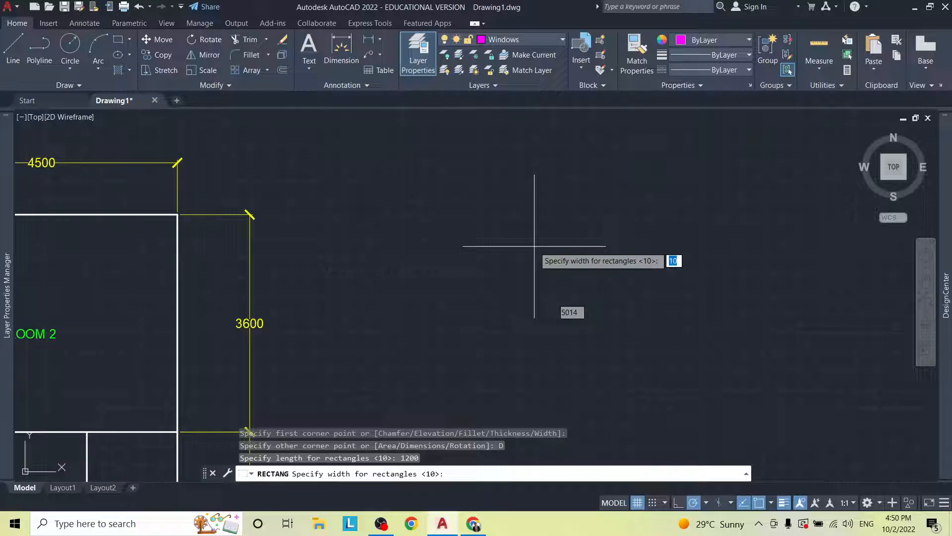
{"action": "type", "text": "50"}
{"action": "key", "text": "Return"}
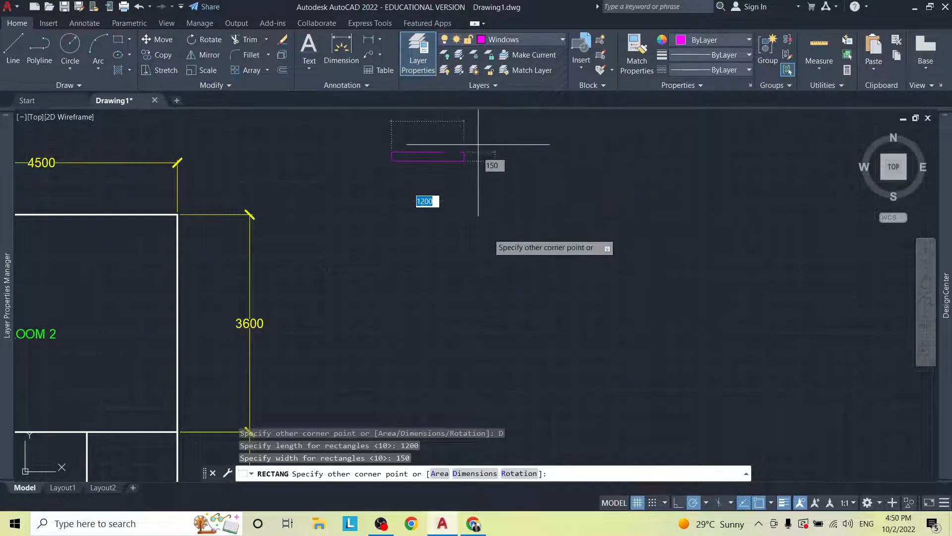
{"action": "left_click", "coordinate": [475, 174]}
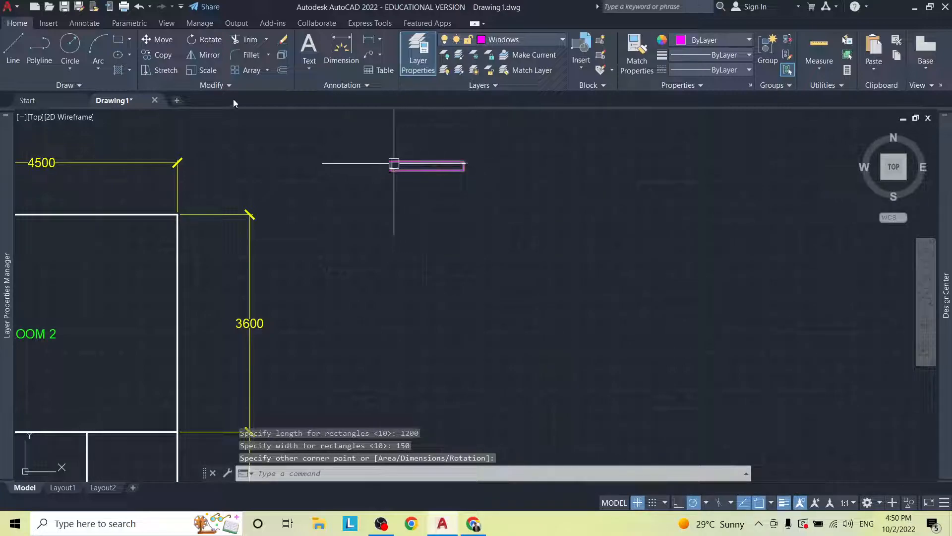
Step: Draw a second window rectangle with length 900 and width 150 below the 1200 mm rectangle
{"action": "key", "text": "Return"}
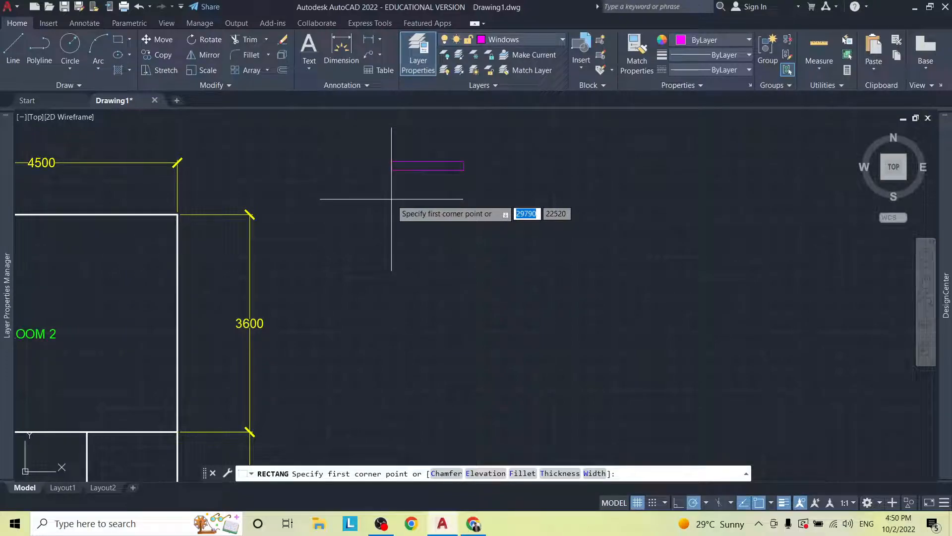
{"action": "left_click", "coordinate": [121, 39]}
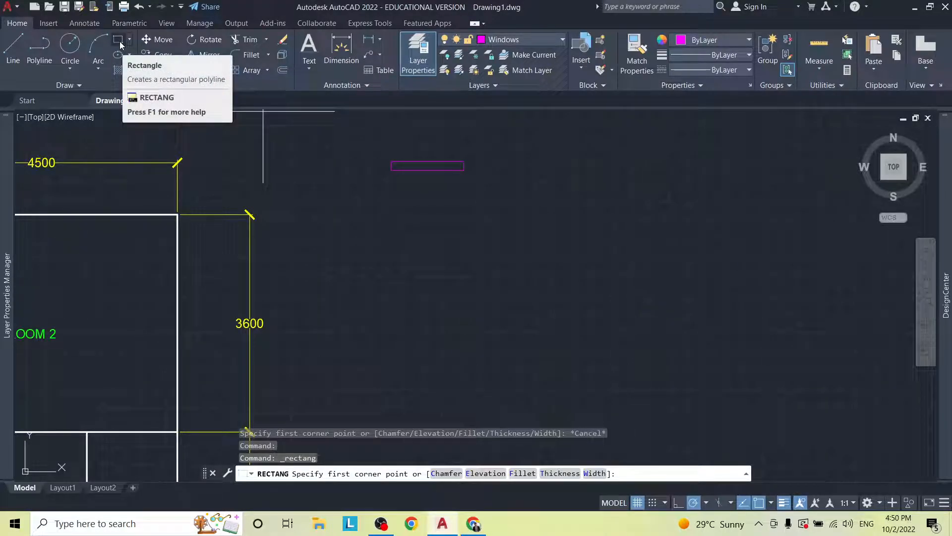
{"action": "left_click", "coordinate": [396, 202]}
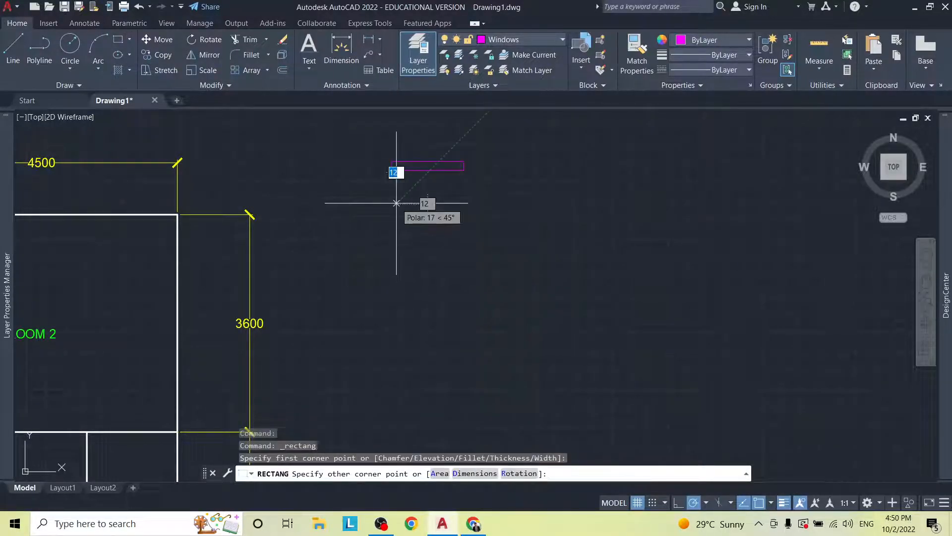
{"action": "left_click", "coordinate": [475, 473]}
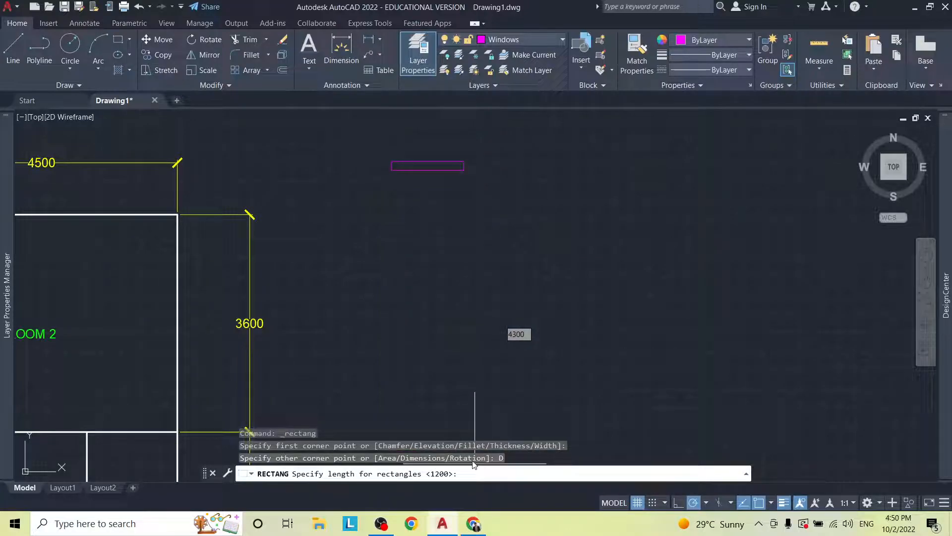
{"action": "key", "text": "Return"}
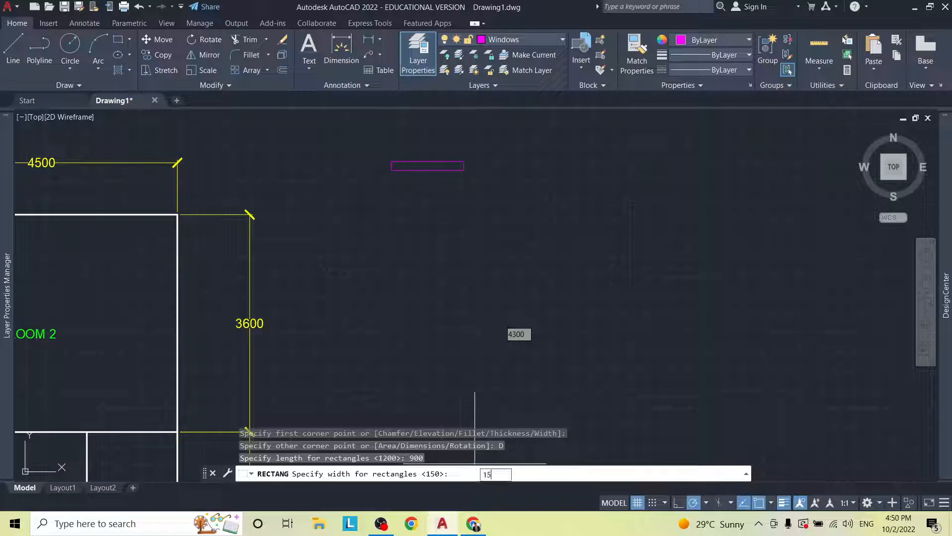
{"action": "type", "text": "150"}
{"action": "key", "text": "Return"}
{"action": "left_click", "coordinate": [452, 315]}
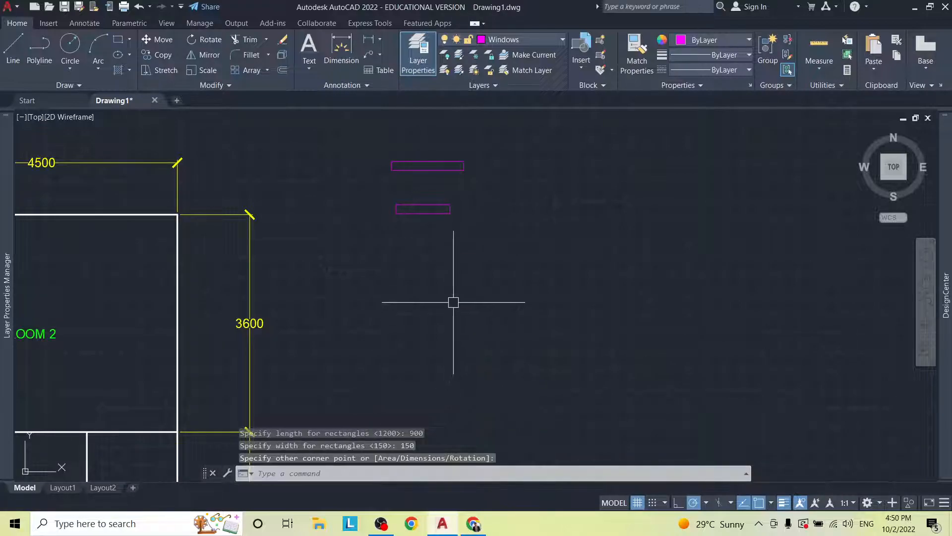
Step: Draw a third window rectangle with length 600 and width 150 below the 900 mm rectangle
{"action": "left_click", "coordinate": [118, 40]}
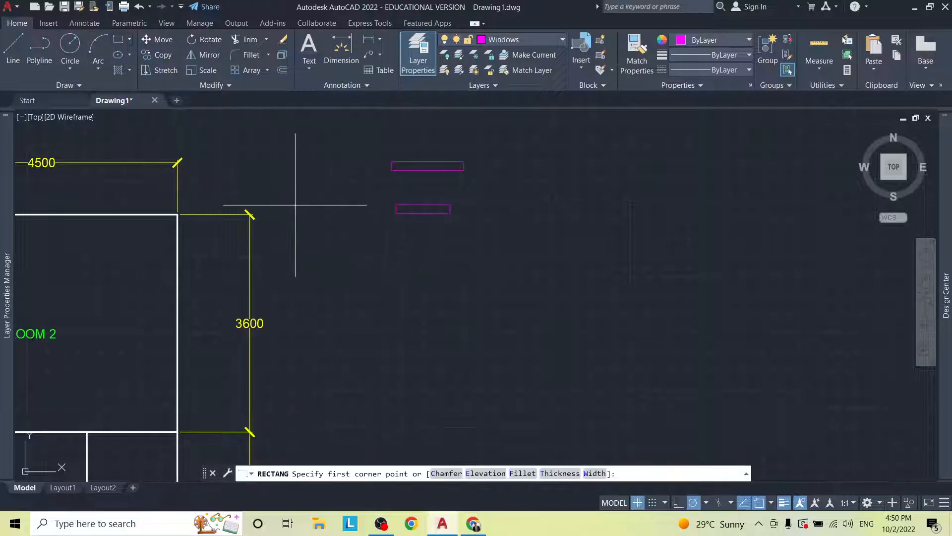
{"action": "left_click", "coordinate": [397, 251]}
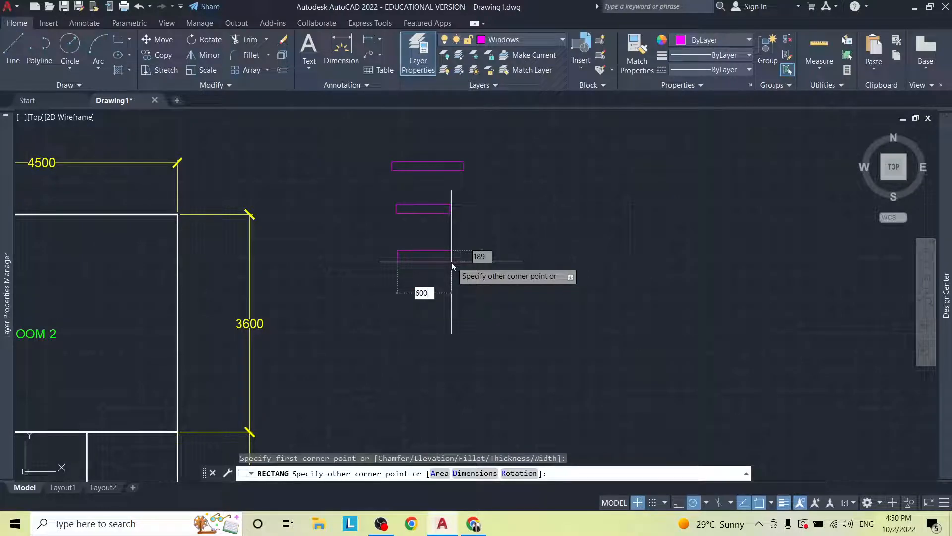
{"action": "key", "text": "BackSpace"}
{"action": "key", "text": "BackSpace"}
{"action": "key", "text": "BackSpace"}
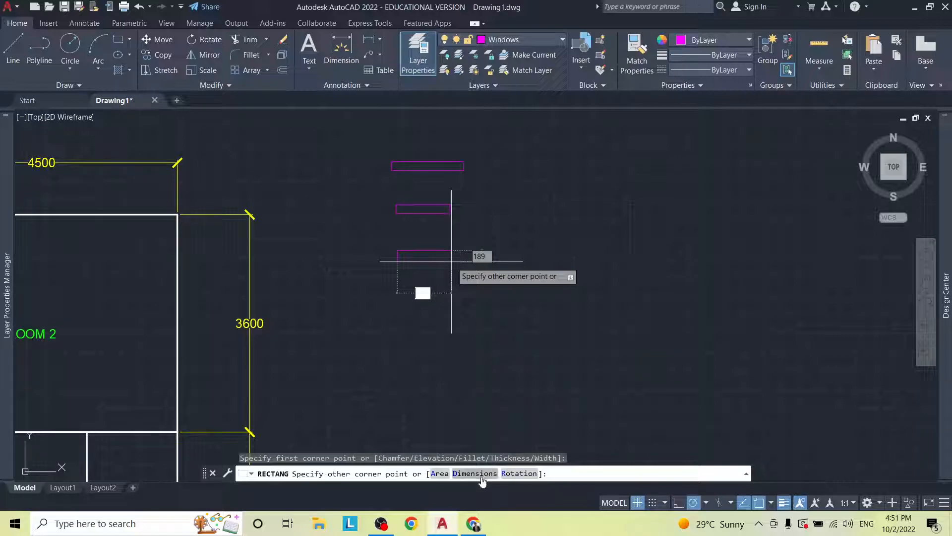
{"action": "left_click", "coordinate": [480, 474]}
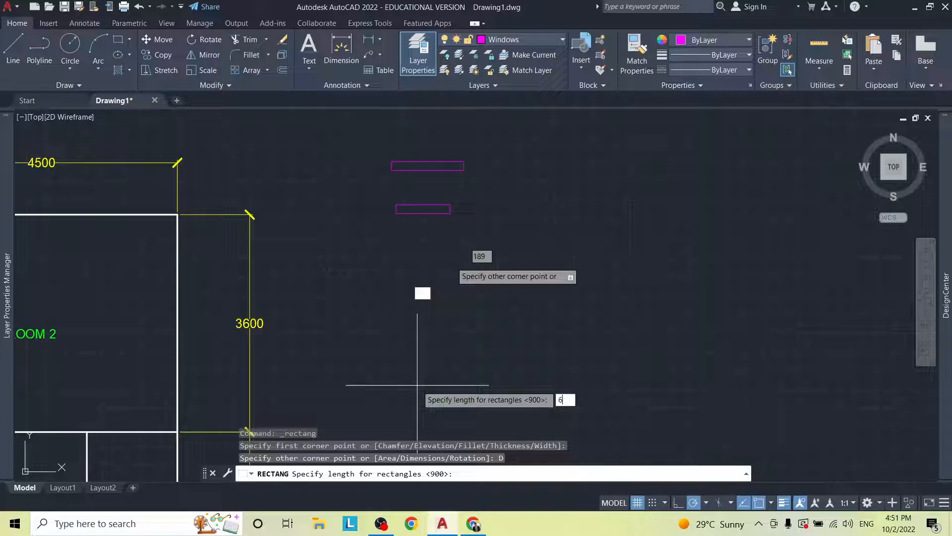
{"action": "key", "text": "Return"}
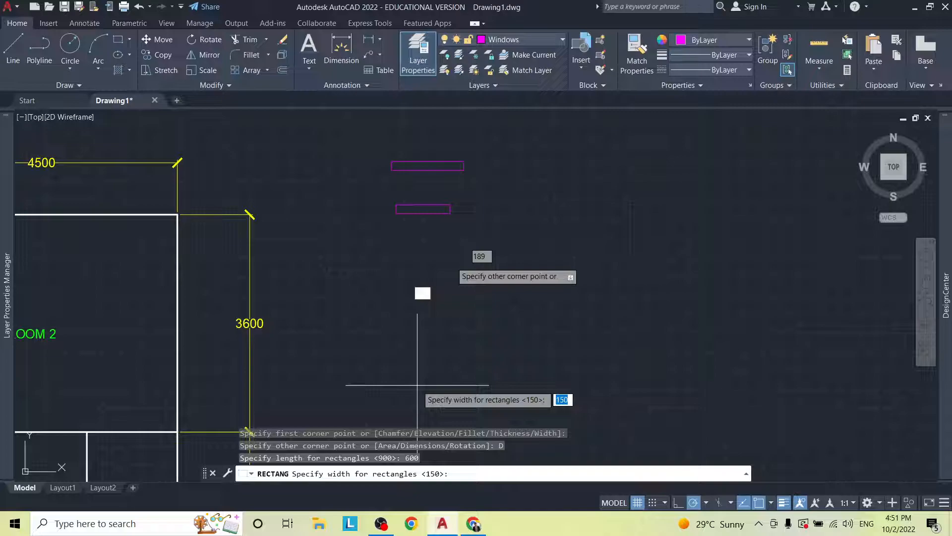
{"action": "key", "text": "Return"}
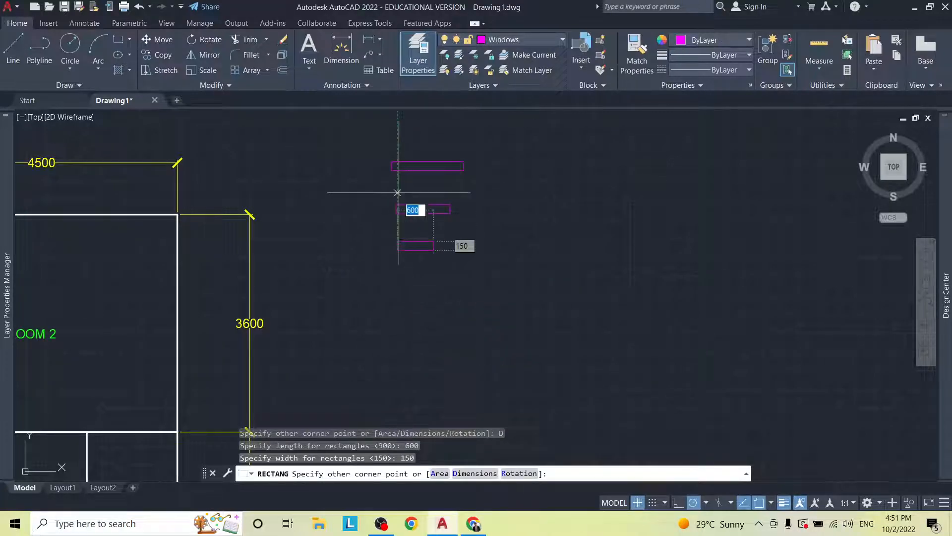
{"action": "key", "text": "Escape"}
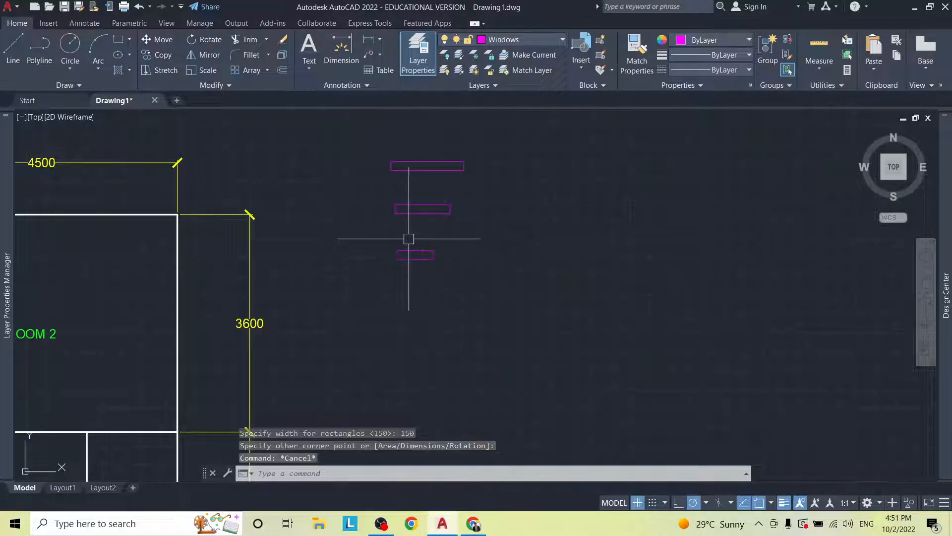
Step: Draw a horizontal centre line through the 1200 mm window rectangle between the midpoints of its short sides
{"action": "left_click", "coordinate": [14, 53]}
{"action": "scroll", "coordinate": [384, 166], "scroll_direction": "up", "scroll_amount": 4}
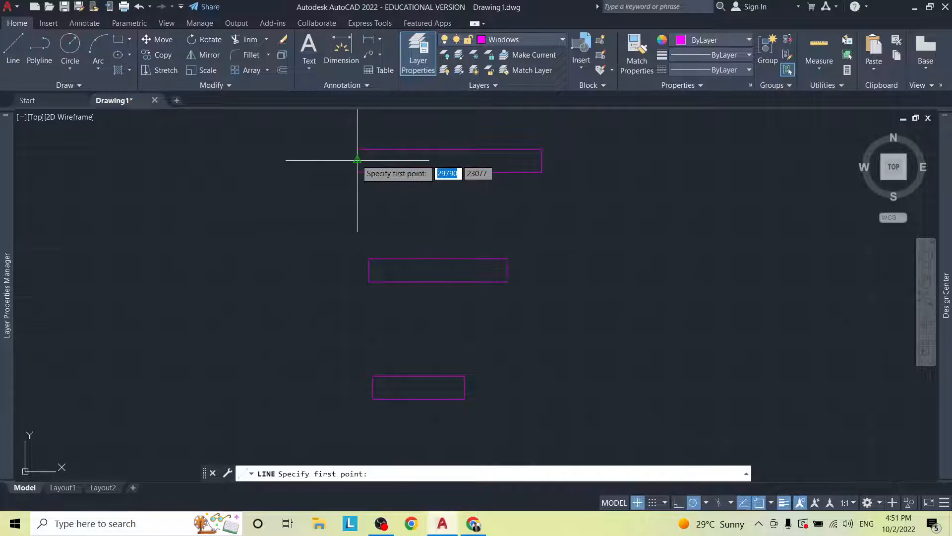
{"action": "left_click", "coordinate": [357, 159]}
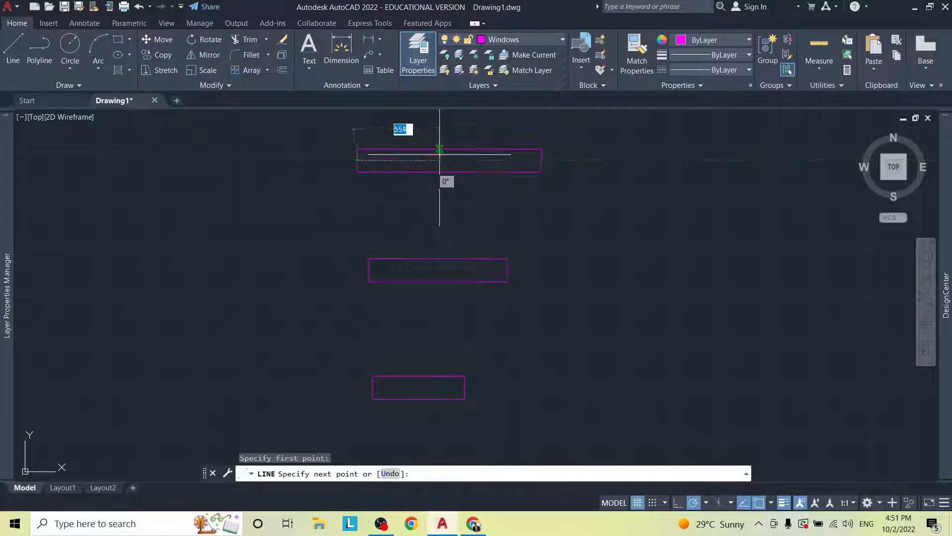
{"action": "left_click", "coordinate": [541, 160]}
{"action": "key", "text": "Escape"}
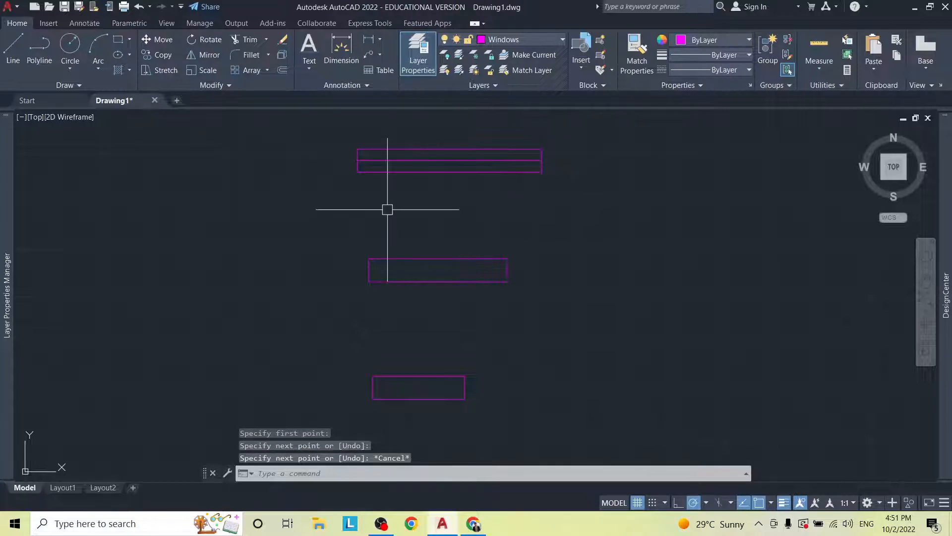
Step: Draw a horizontal centre line through the 900 mm window rectangle between the midpoints of its short sides
{"action": "key", "text": "Return"}
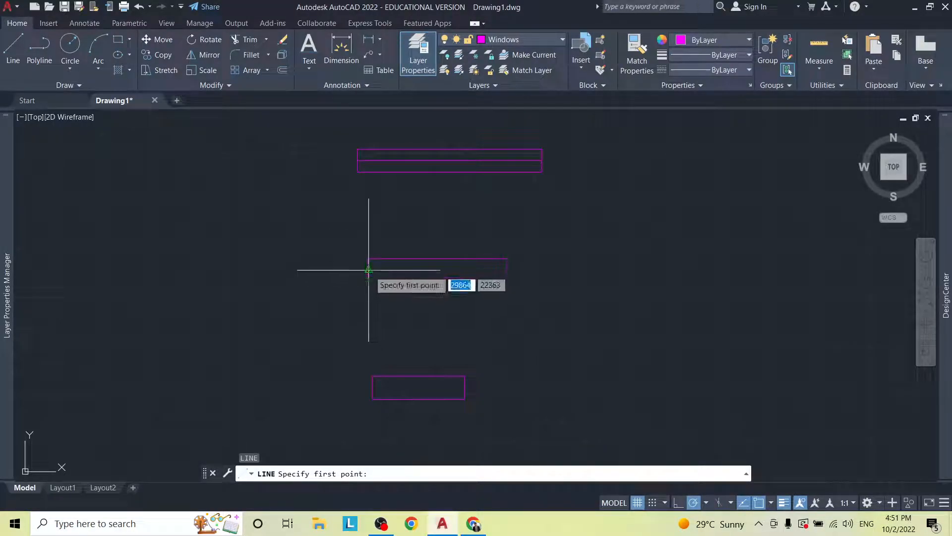
{"action": "key", "text": "Escape"}
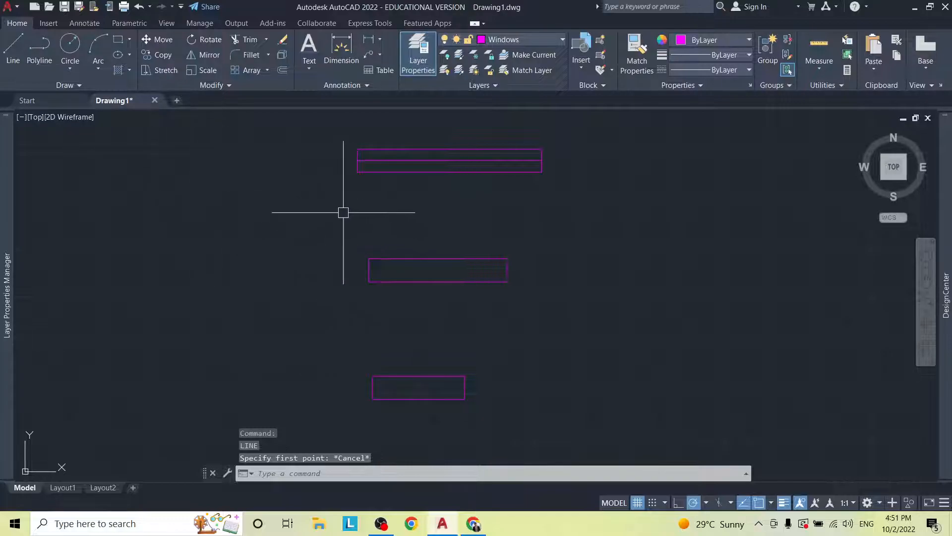
{"action": "key", "text": "Return"}
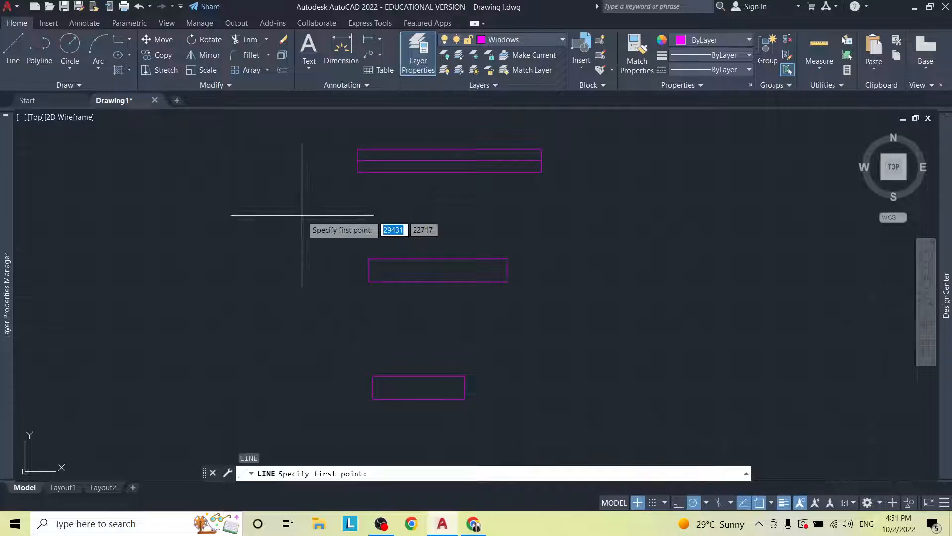
{"action": "left_click", "coordinate": [368, 270]}
{"action": "left_click", "coordinate": [506, 270]}
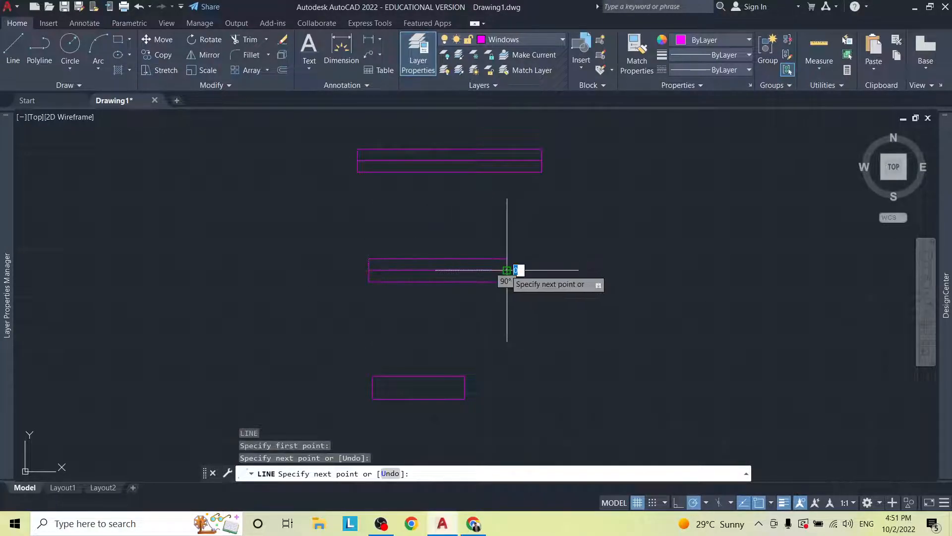
Step: Draw a horizontal centre line through the 600 mm window rectangle between the midpoints of its short sides
{"action": "key", "text": "Return"}
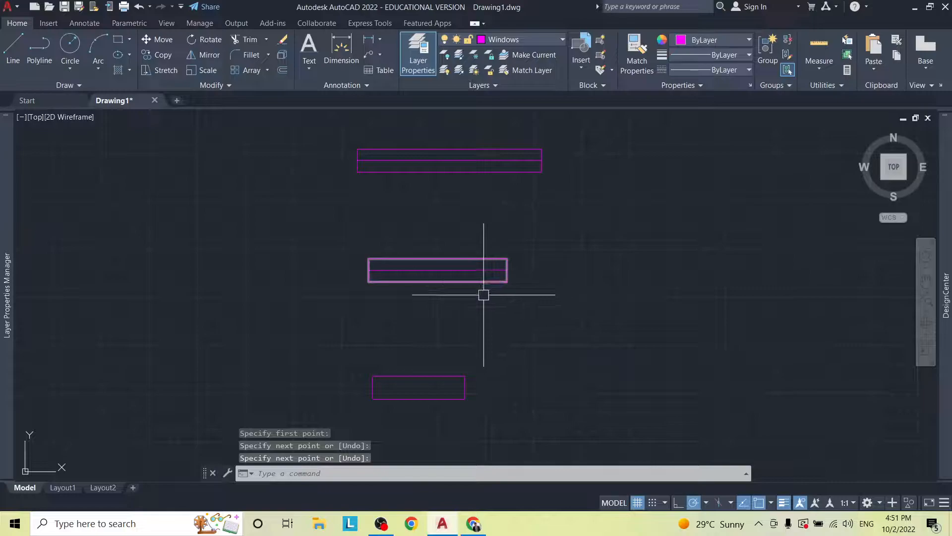
{"action": "key", "text": "Return"}
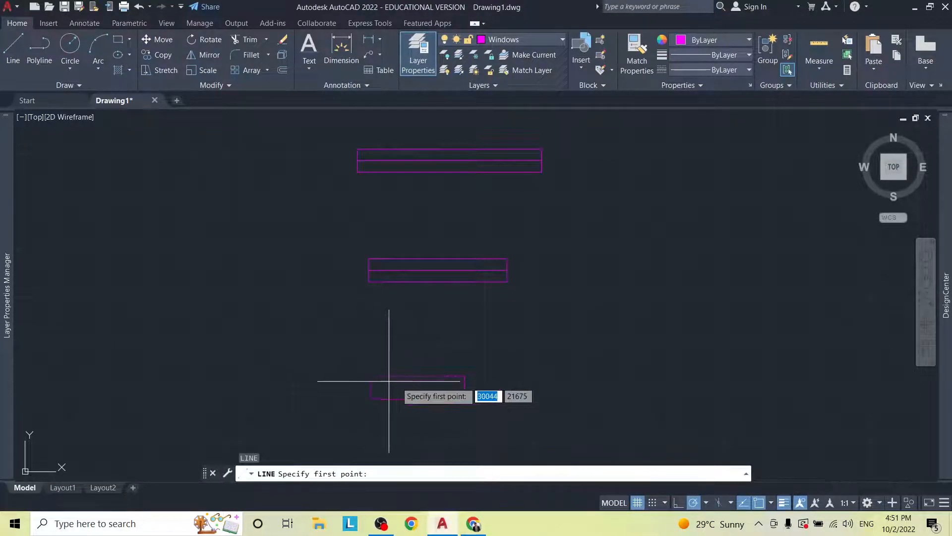
{"action": "left_click", "coordinate": [372, 386]}
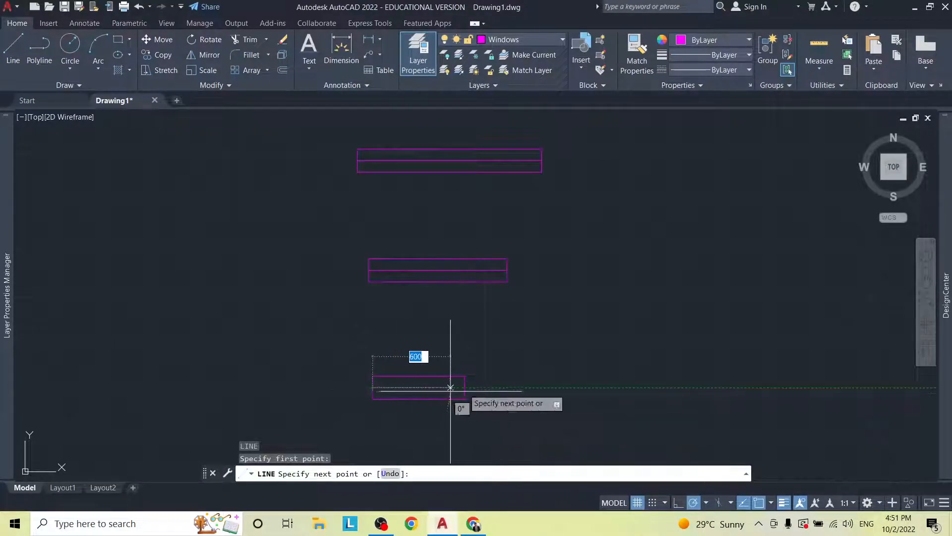
{"action": "key", "text": "Return"}
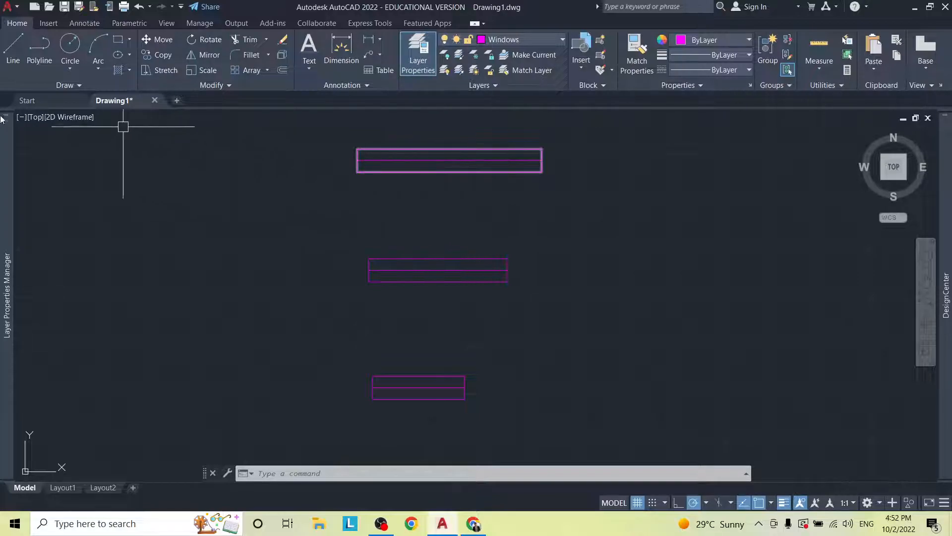
Step: Draw two loose horizontal lines, the first about 800 mm long, between the 1200 mm and 900 mm windows
{"action": "left_click", "coordinate": [14, 49]}
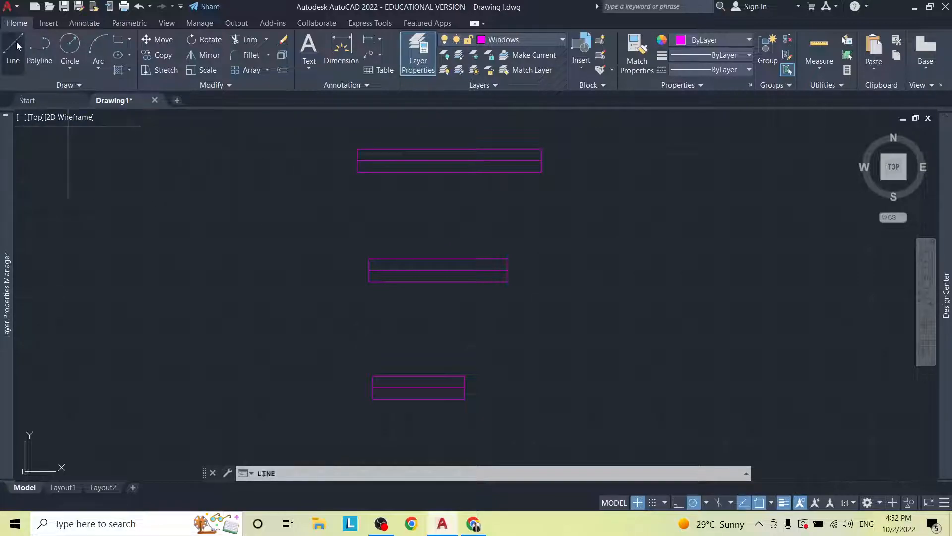
{"action": "left_click", "coordinate": [284, 205]}
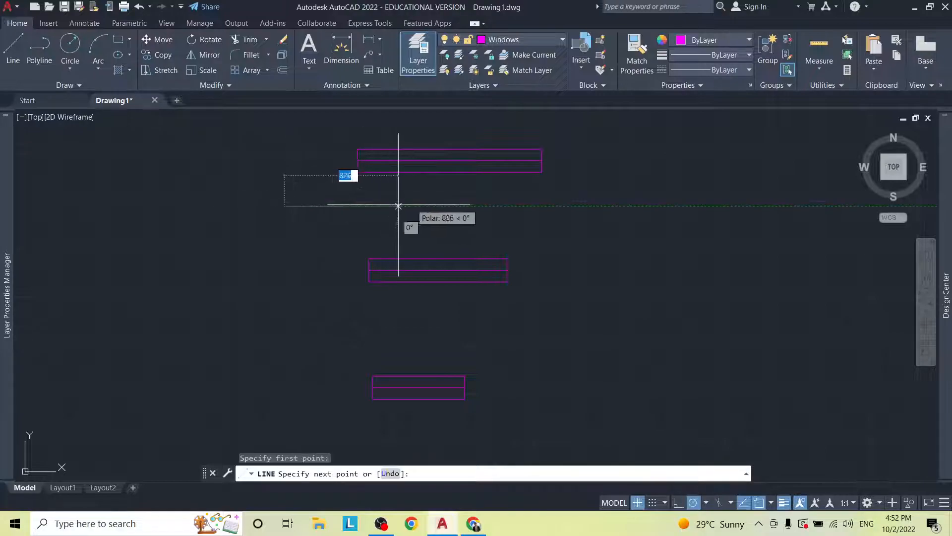
{"action": "key", "text": "Escape"}
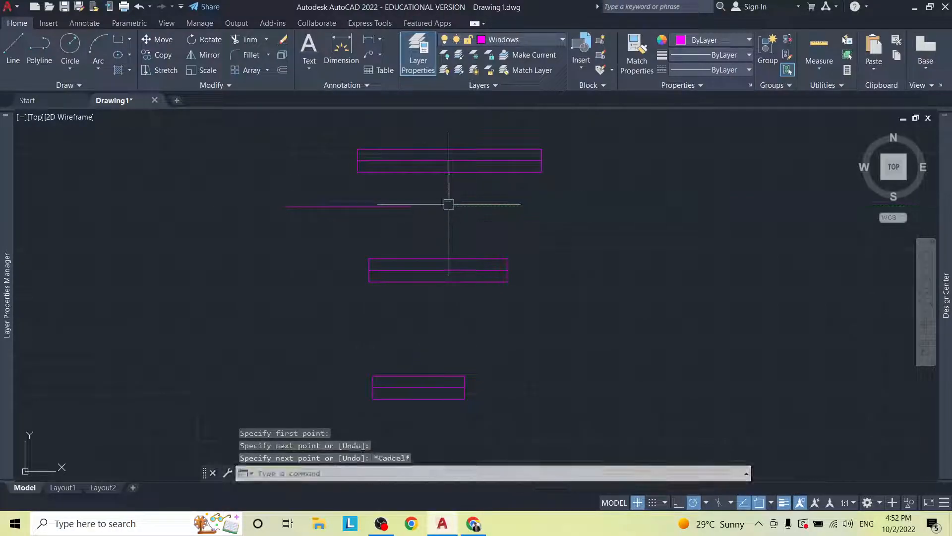
{"action": "key", "text": "space"}
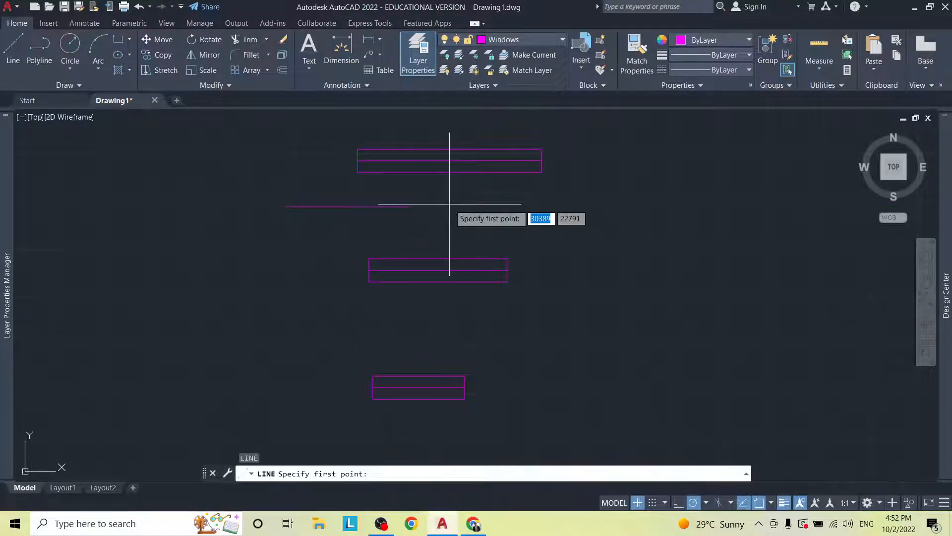
{"action": "left_click", "coordinate": [480, 211]}
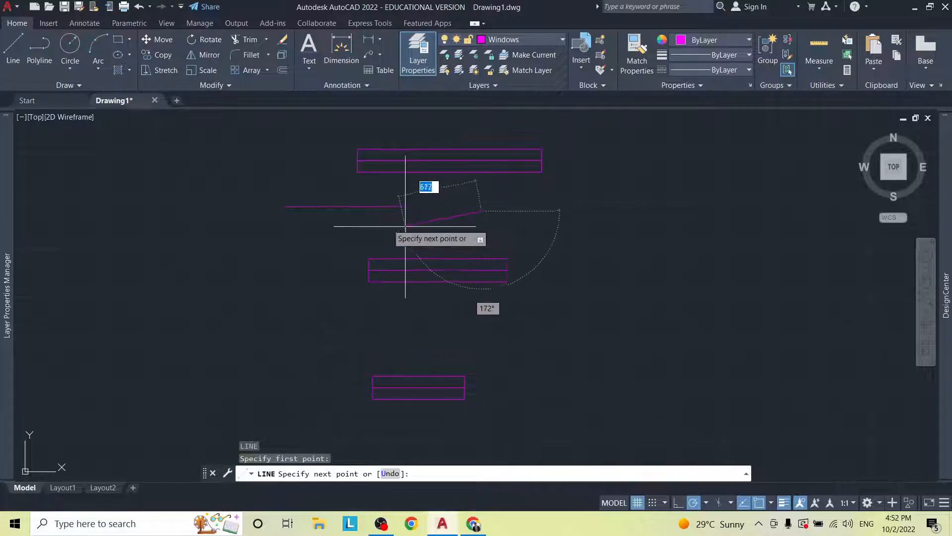
{"action": "left_click", "coordinate": [368, 211]}
{"action": "key", "text": "Escape"}
{"action": "key", "text": "Escape"}
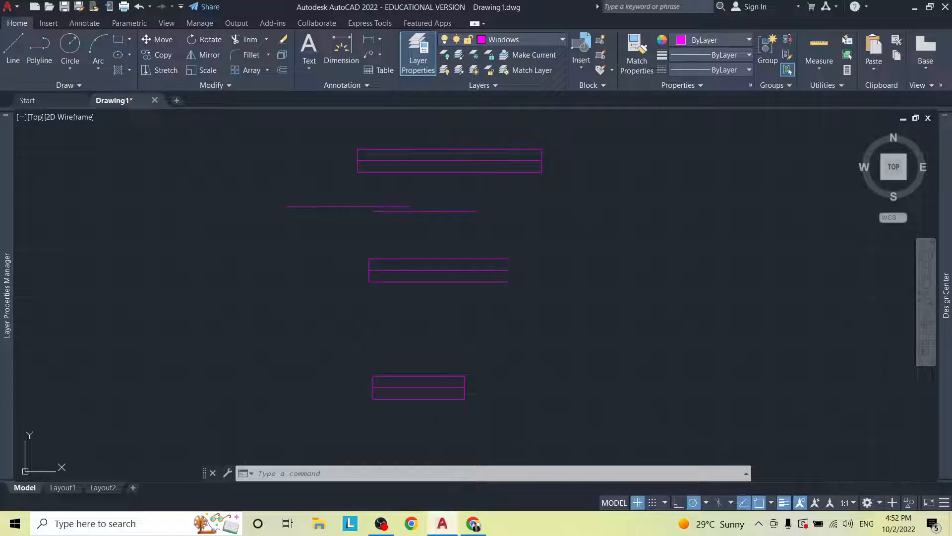
Step: Erase the two loose horizontal lines between the 1200 mm and 900 mm windows
{"action": "left_click", "coordinate": [483, 199]}
{"action": "left_click", "coordinate": [249, 211]}
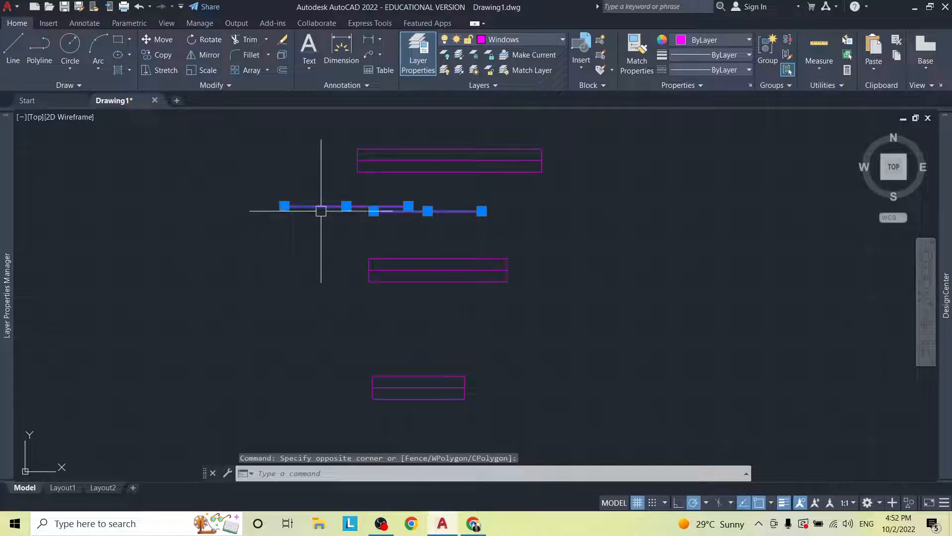
{"action": "key", "text": "Delete"}
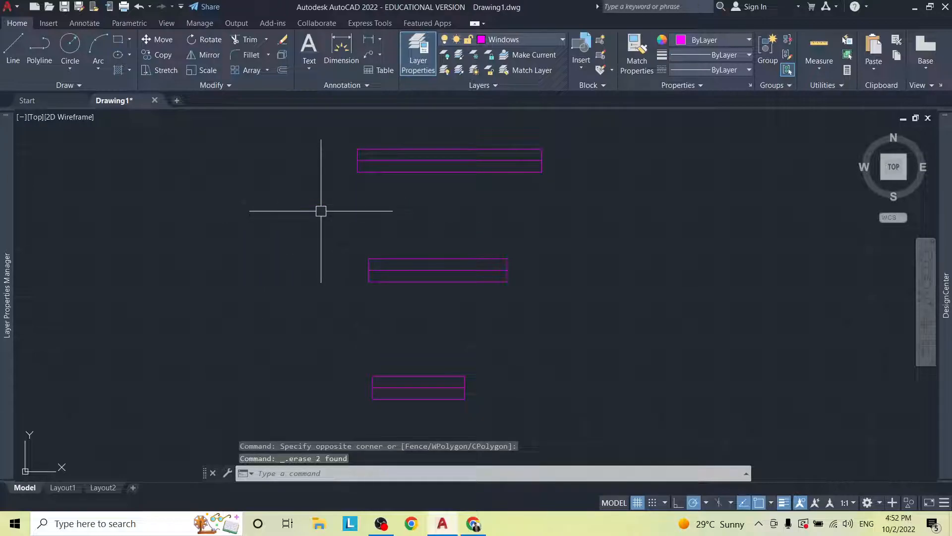
{"action": "scroll", "coordinate": [492, 208], "scroll_direction": "down", "scroll_amount": 2}
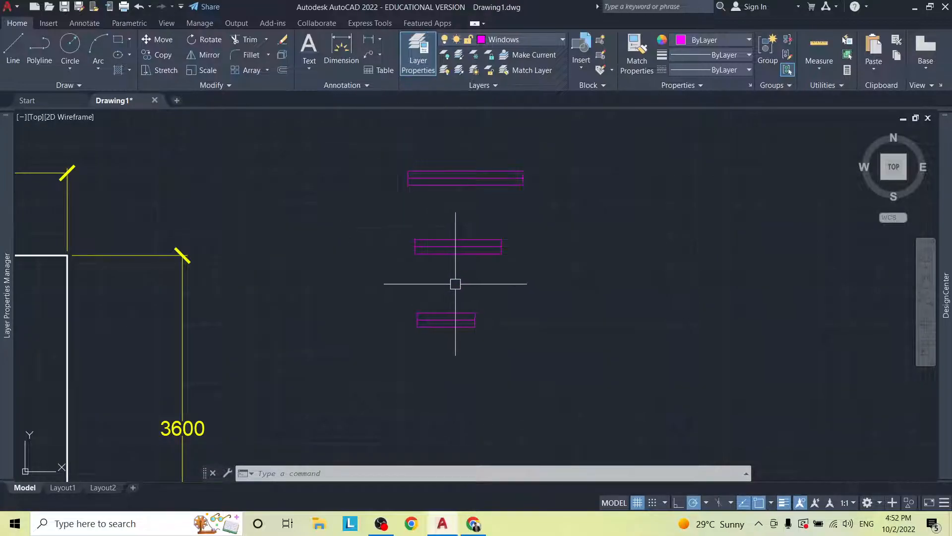
{"action": "left_click", "coordinate": [470, 291]}
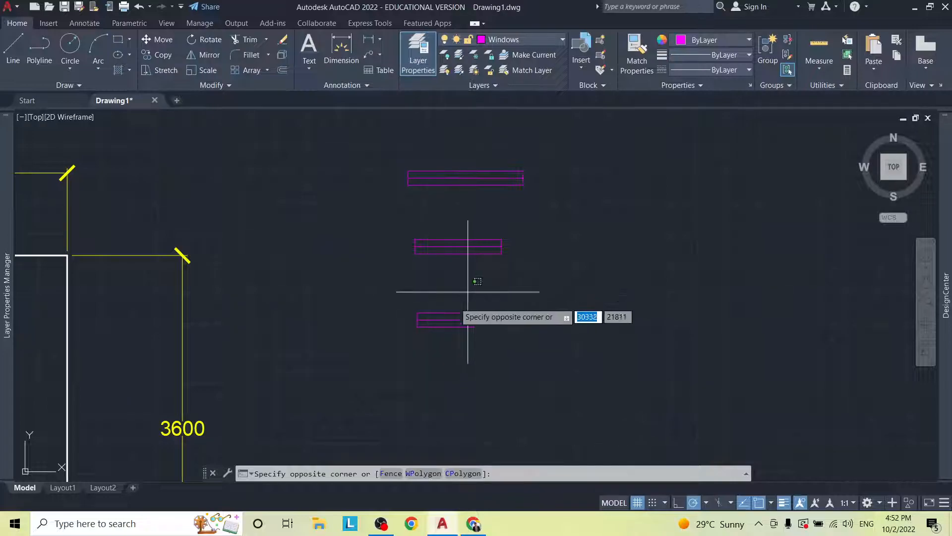
{"action": "left_click", "coordinate": [412, 337]}
{"action": "key", "text": "Escape"}
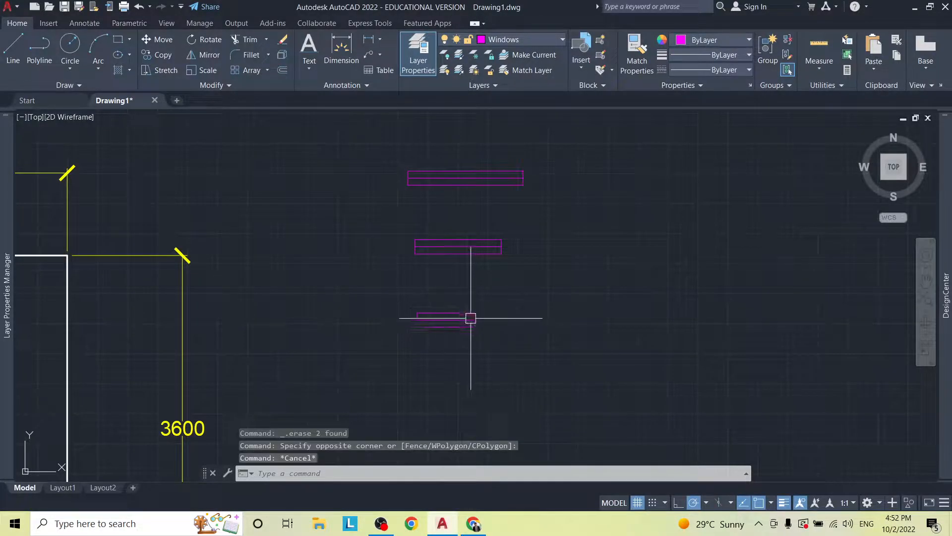
{"action": "left_click", "coordinate": [464, 318]}
{"action": "left_click", "coordinate": [466, 312]}
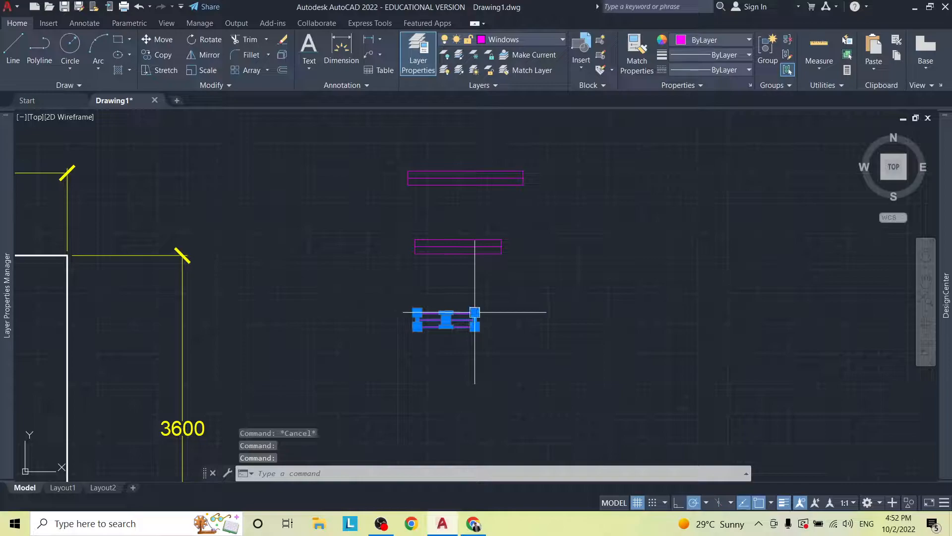
{"action": "key", "text": "Escape"}
{"action": "key", "text": "Escape"}
{"action": "left_click", "coordinate": [499, 293]}
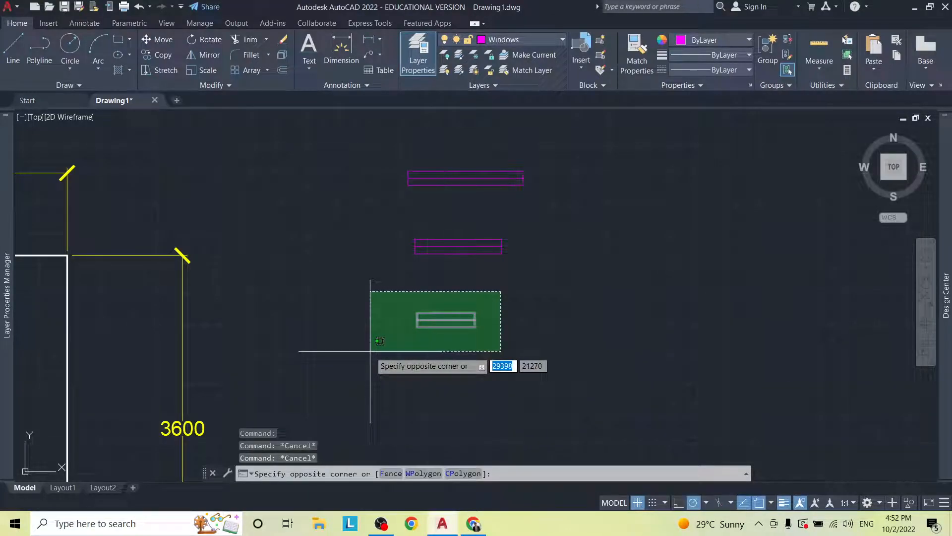
{"action": "key", "text": "Escape"}
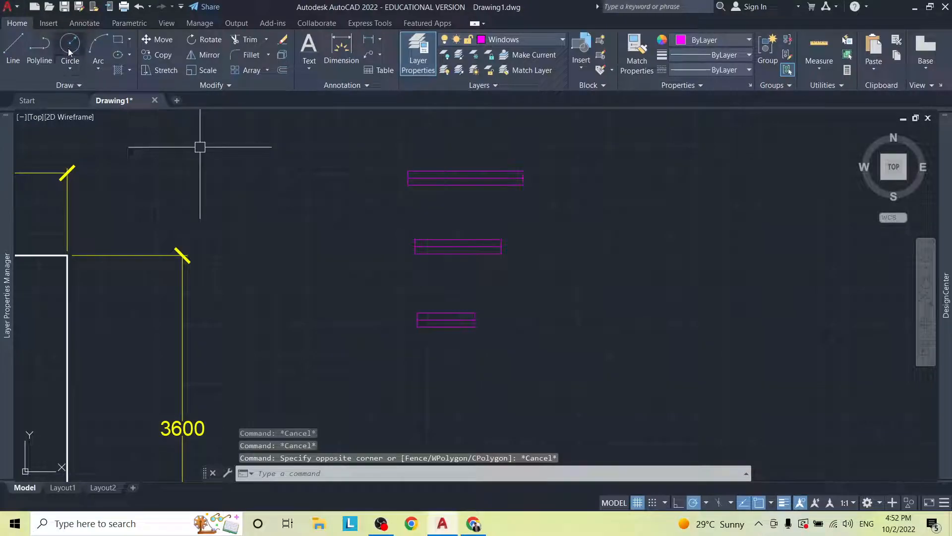
Step: Start a new block definition named Window 1 with the description "600mm x 600mm - Bathroom Window"
{"action": "left_click", "coordinate": [53, 24]}
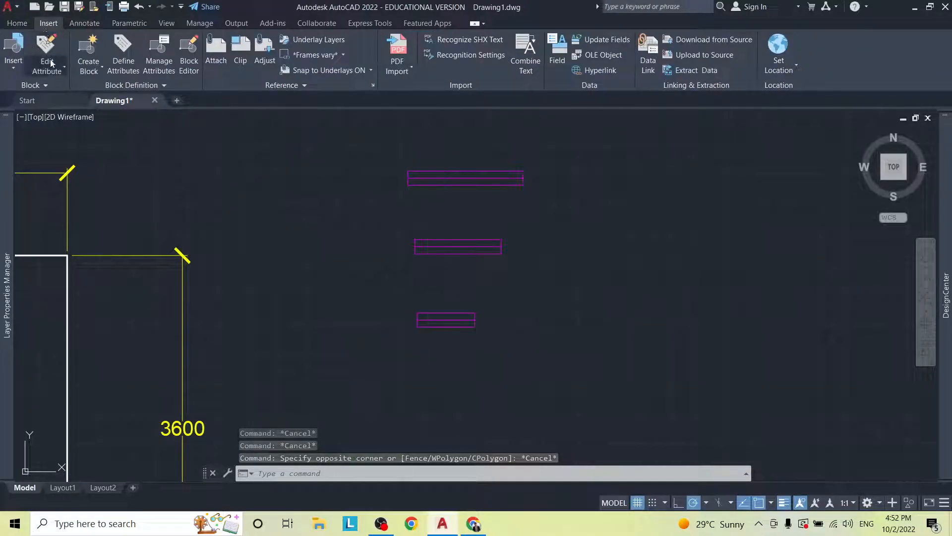
{"action": "left_click", "coordinate": [89, 69]}
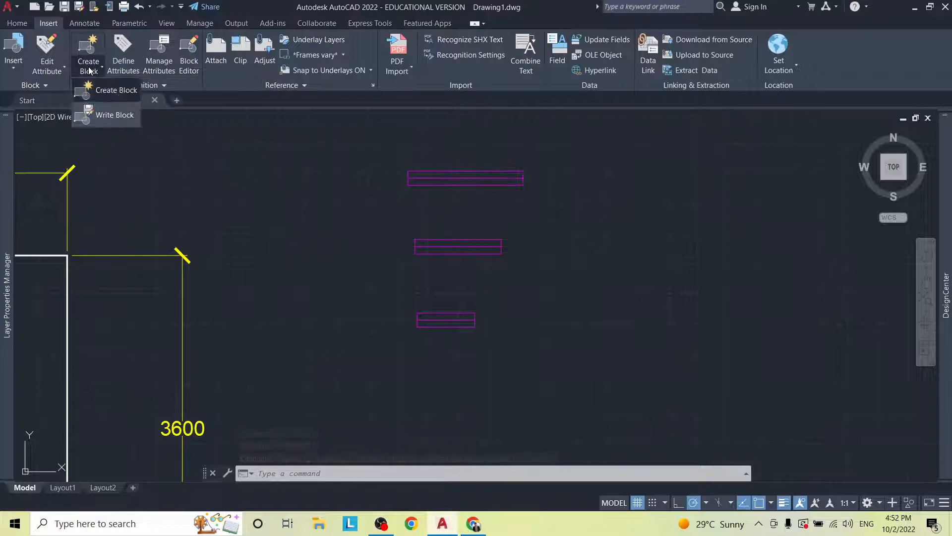
{"action": "left_click", "coordinate": [115, 91]}
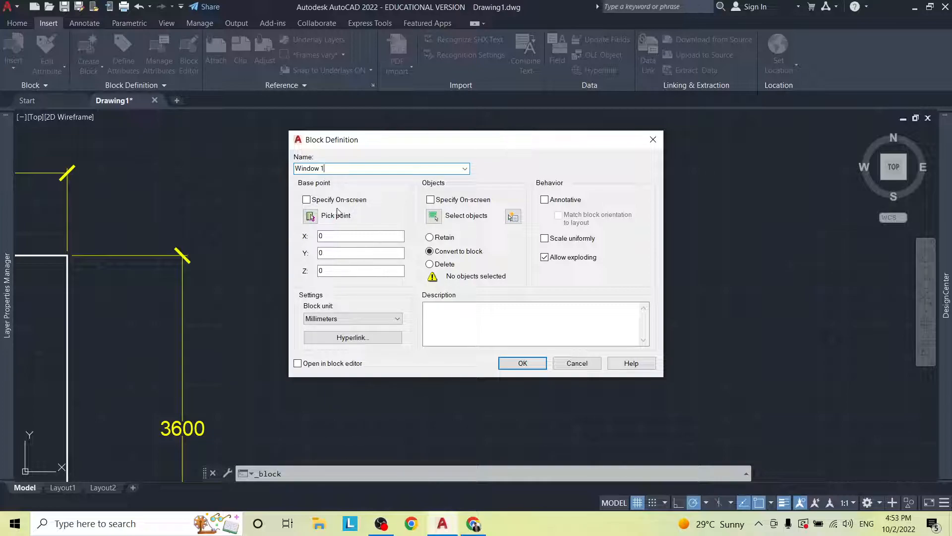
{"action": "left_click", "coordinate": [444, 317]}
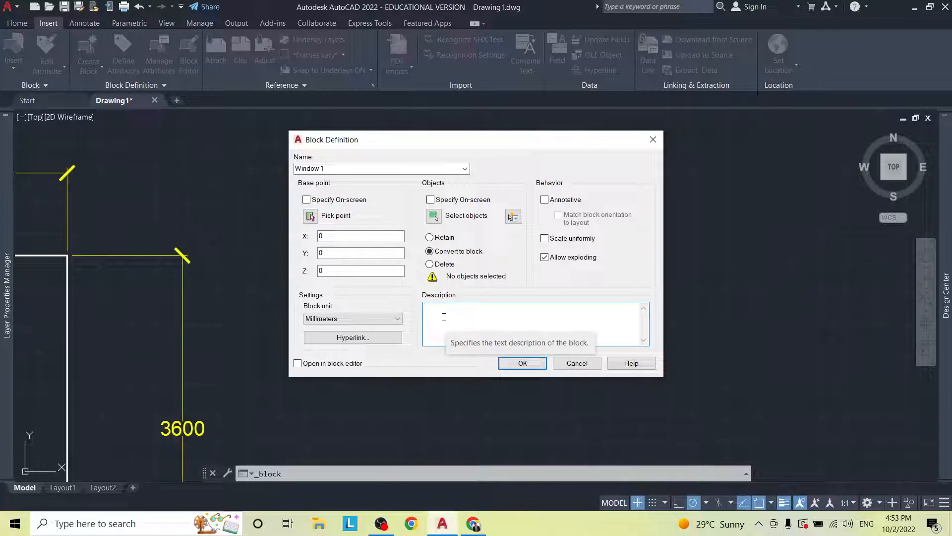
{"action": "type", "text": "600mm 2"}
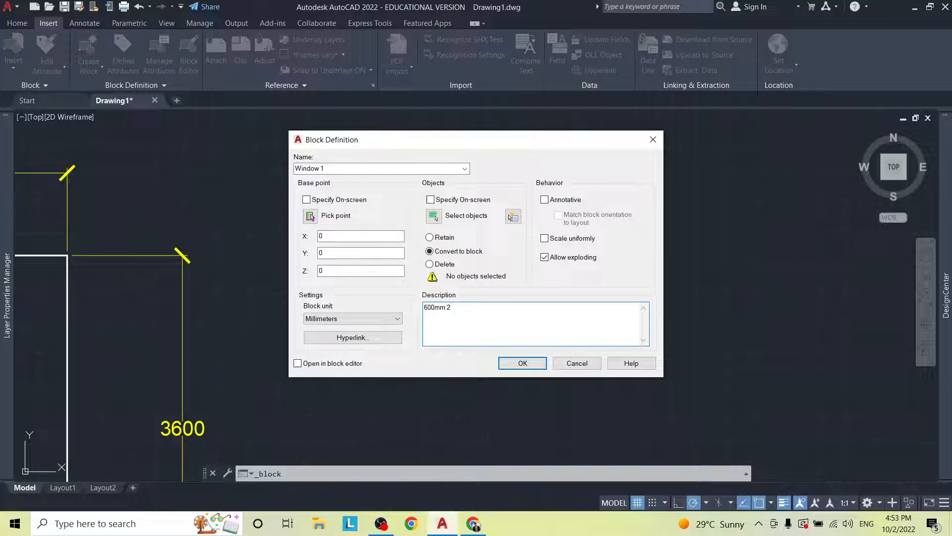
{"action": "key", "text": "BackSpace"}
{"action": "type", "text": "x 600mm - Bathroom Window"}
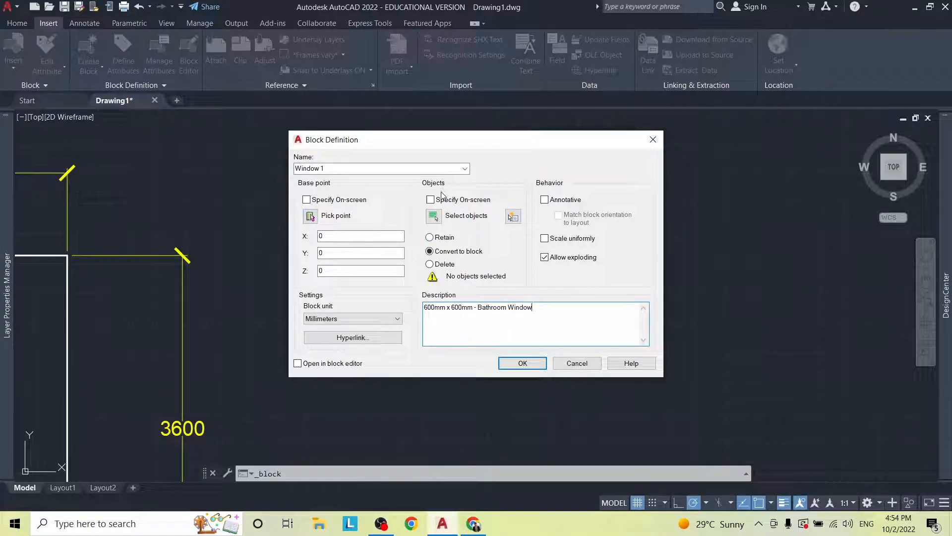
Step: Select the 600 mm window's rectangle and centre line as the objects of the Window 1 block
{"action": "left_click", "coordinate": [434, 216]}
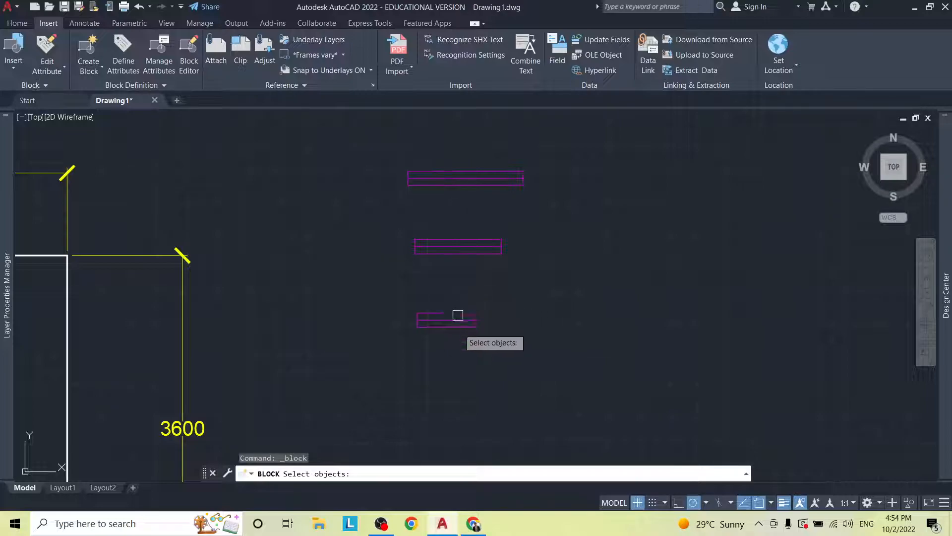
{"action": "left_click", "coordinate": [489, 305]}
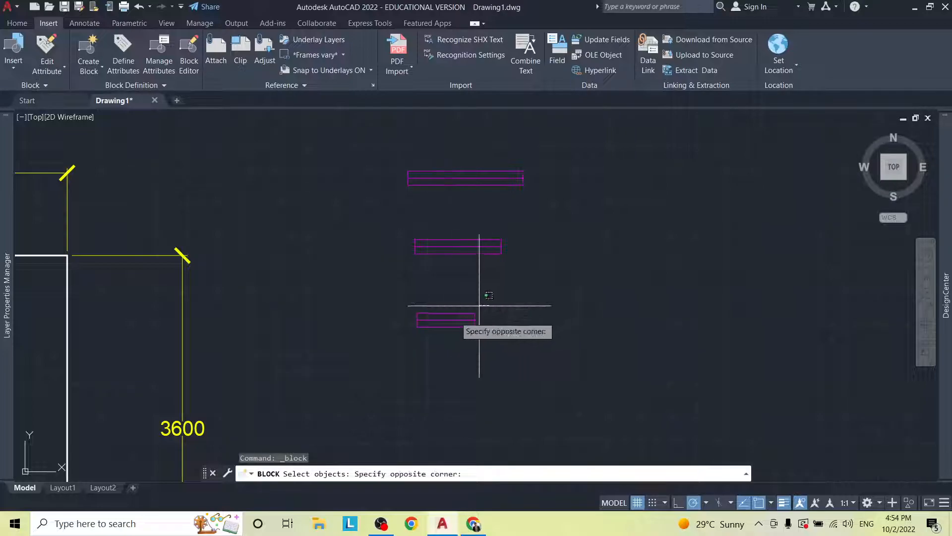
{"action": "left_click", "coordinate": [382, 365]}
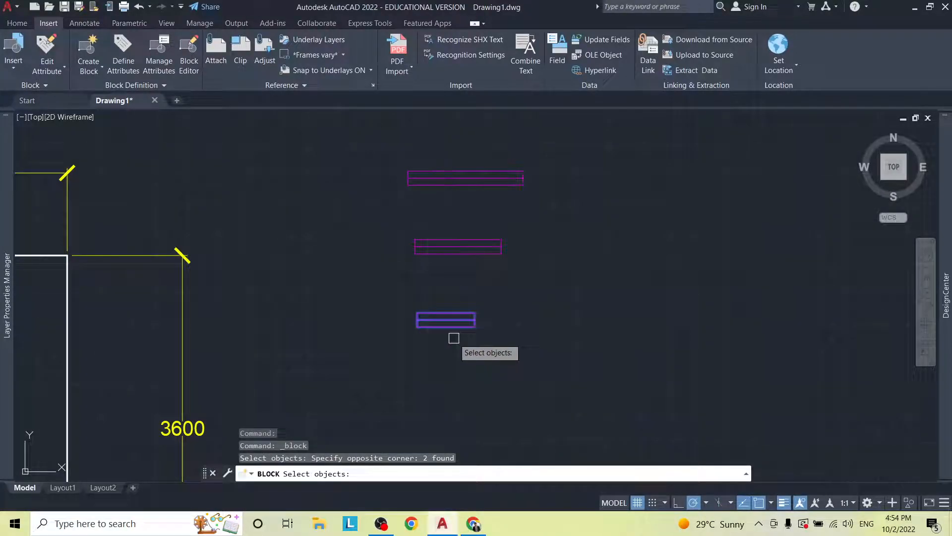
{"action": "key", "text": "Return"}
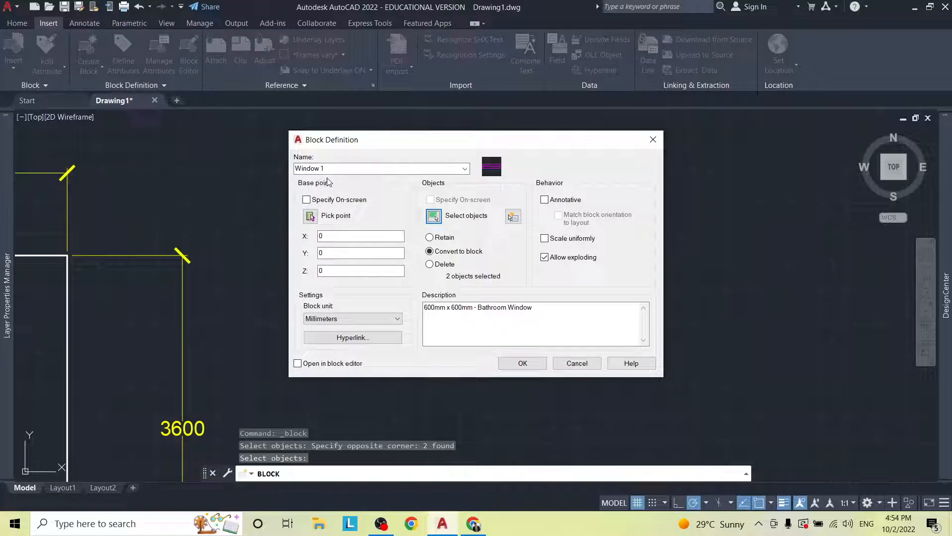
Step: Set the block's base point at the midpoint of the 600 mm window's centre line
{"action": "left_click", "coordinate": [309, 220]}
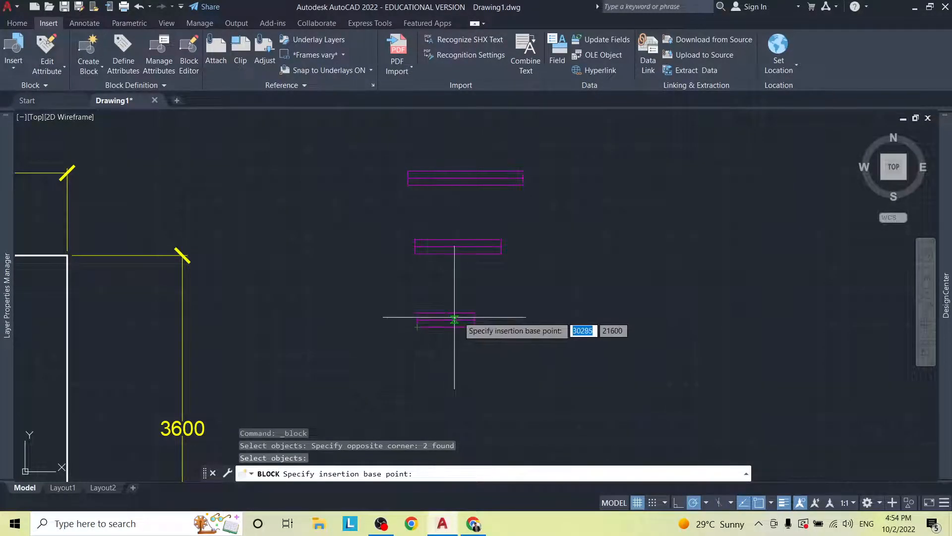
{"action": "scroll", "coordinate": [446, 319], "scroll_direction": "up", "scroll_amount": 1}
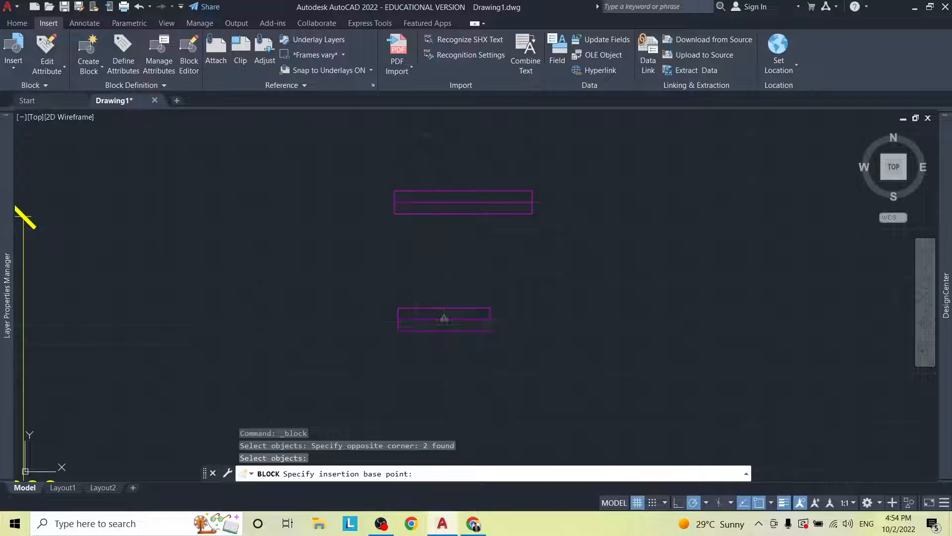
{"action": "left_click", "coordinate": [444, 318]}
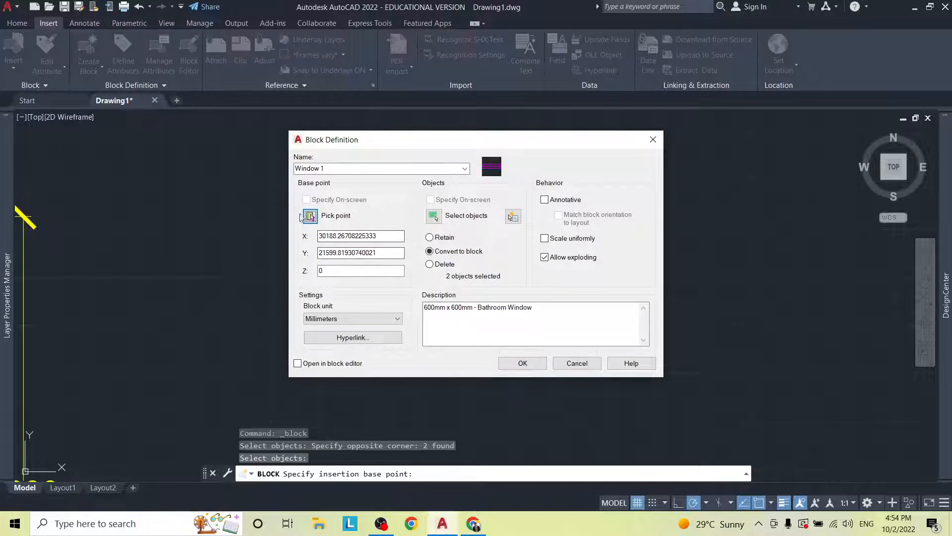
Step: Set the base point to the midpoint of the 600 mm window's upper long side and create the Window 1 block
{"action": "left_click", "coordinate": [310, 217]}
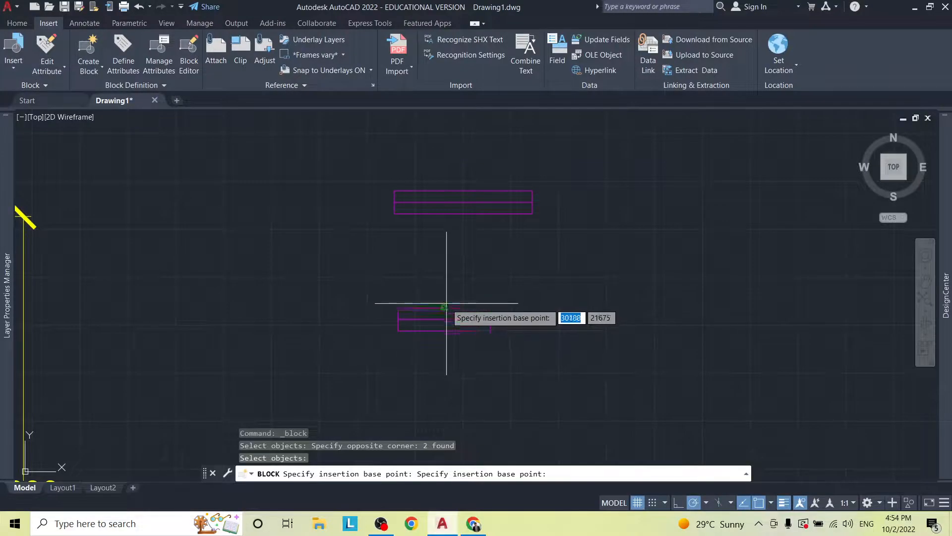
{"action": "left_click", "coordinate": [443, 307]}
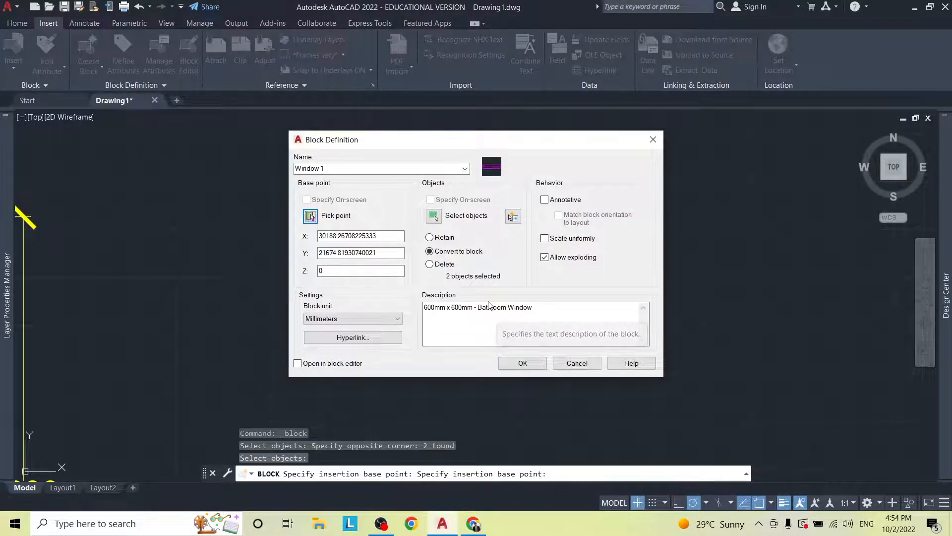
{"action": "left_click", "coordinate": [522, 363]}
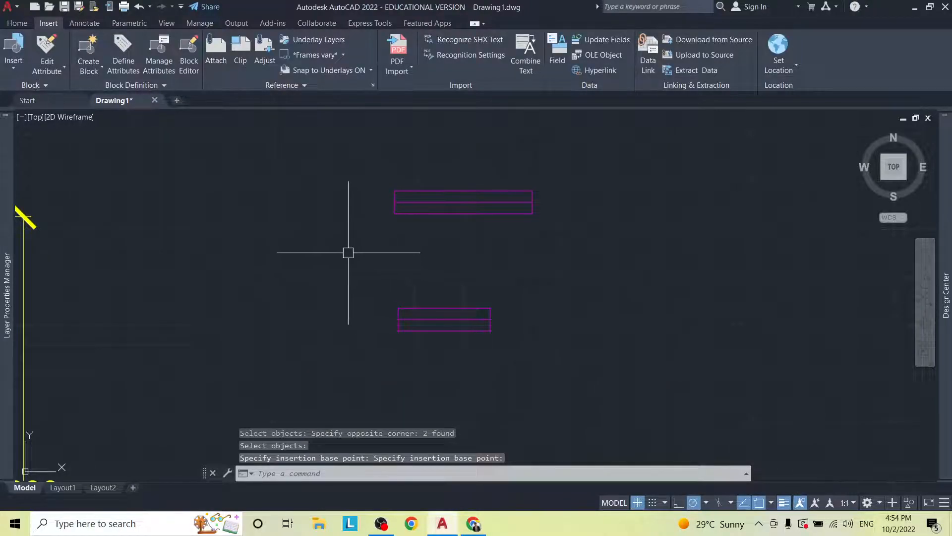
Step: Move the Window 1 block by its base point about 1000 mm to the left into empty space
{"action": "left_click", "coordinate": [445, 319]}
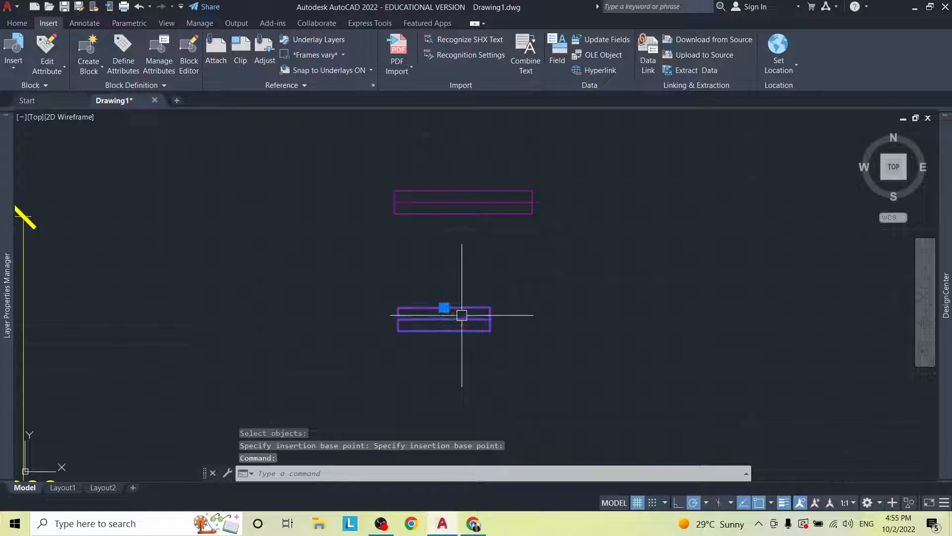
{"action": "left_click", "coordinate": [445, 308]}
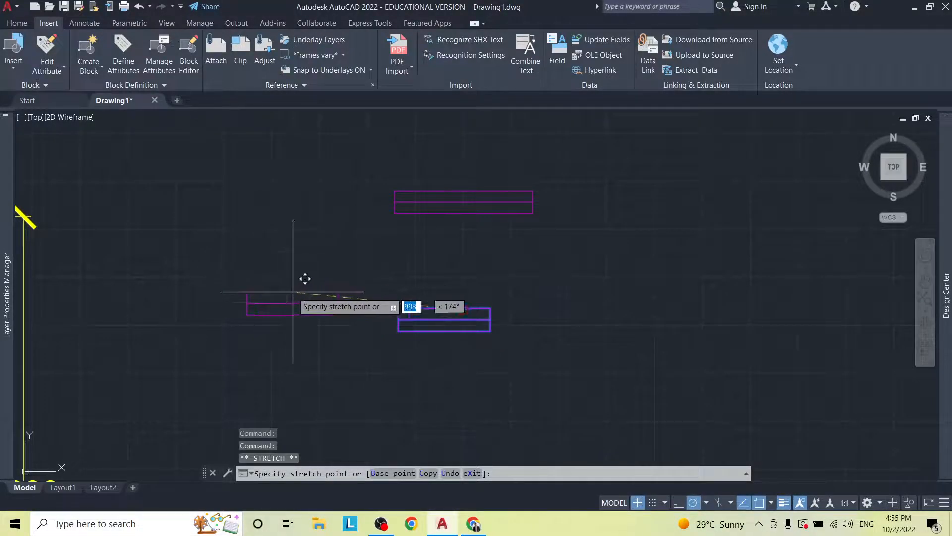
{"action": "left_click", "coordinate": [290, 296]}
{"action": "key", "text": "Escape"}
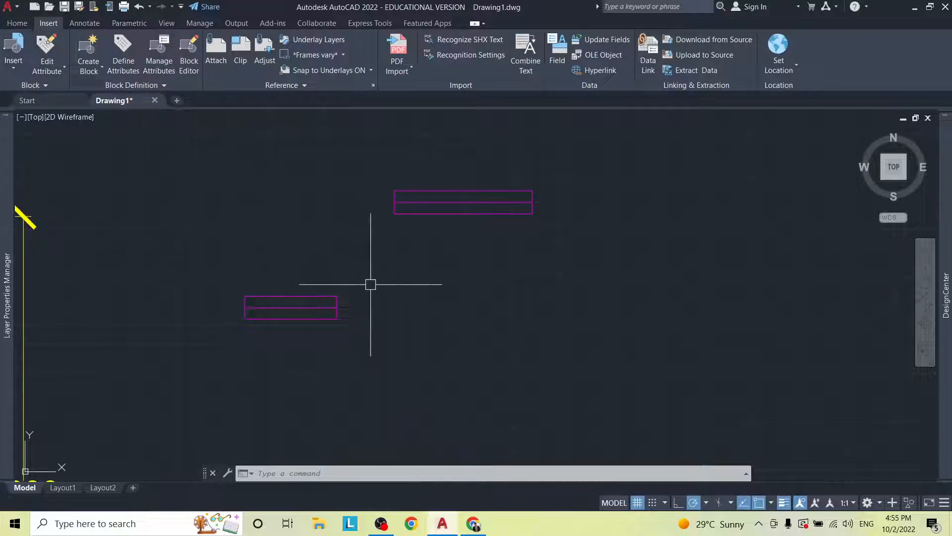
Step: Insert another Window 1 block in the empty space above and left of the existing one
{"action": "left_click", "coordinate": [12, 65]}
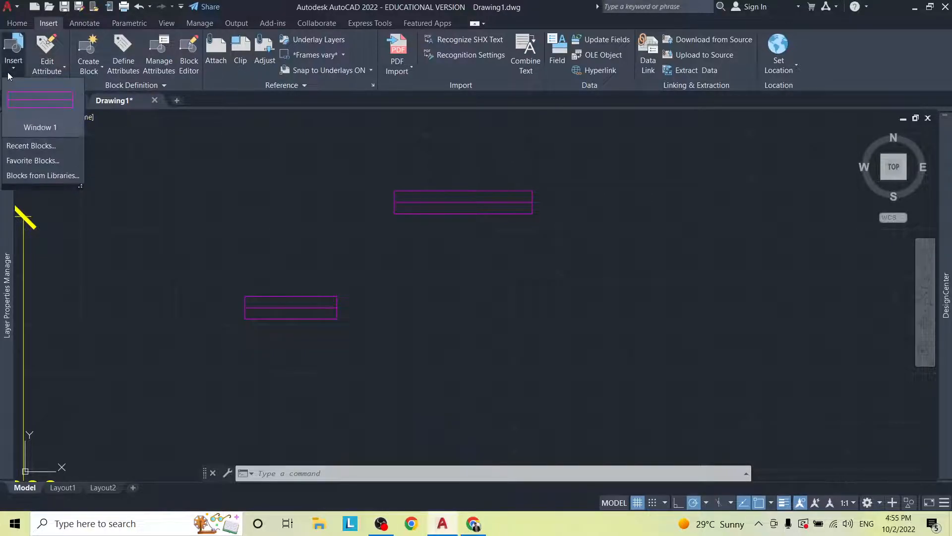
{"action": "left_click", "coordinate": [36, 107]}
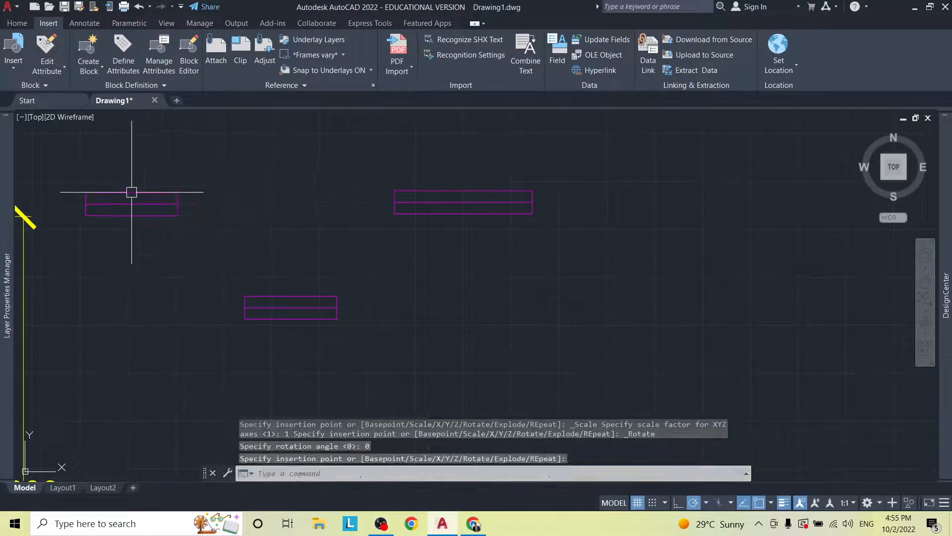
Step: Insert another Window 1 block just below the previously inserted copy
{"action": "left_click", "coordinate": [13, 63]}
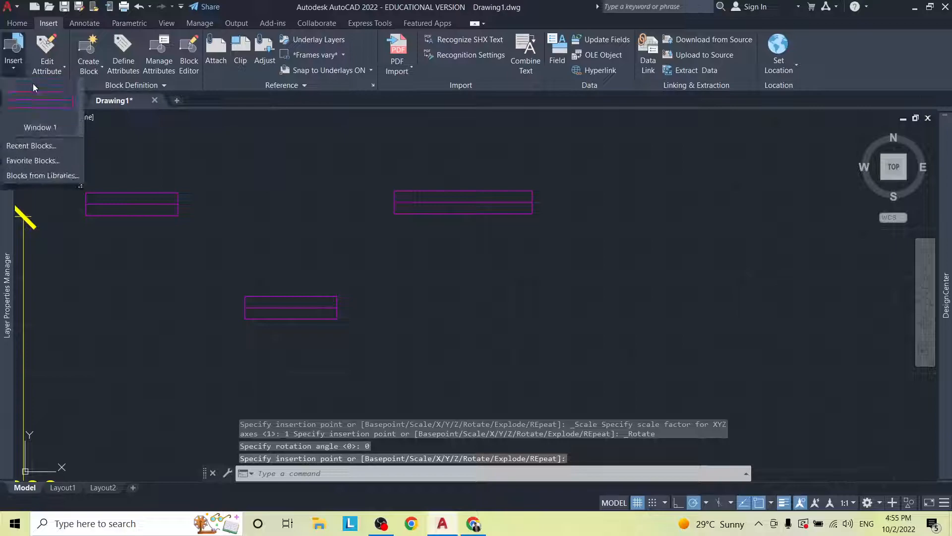
{"action": "left_click", "coordinate": [45, 101]}
{"action": "left_click", "coordinate": [142, 242]}
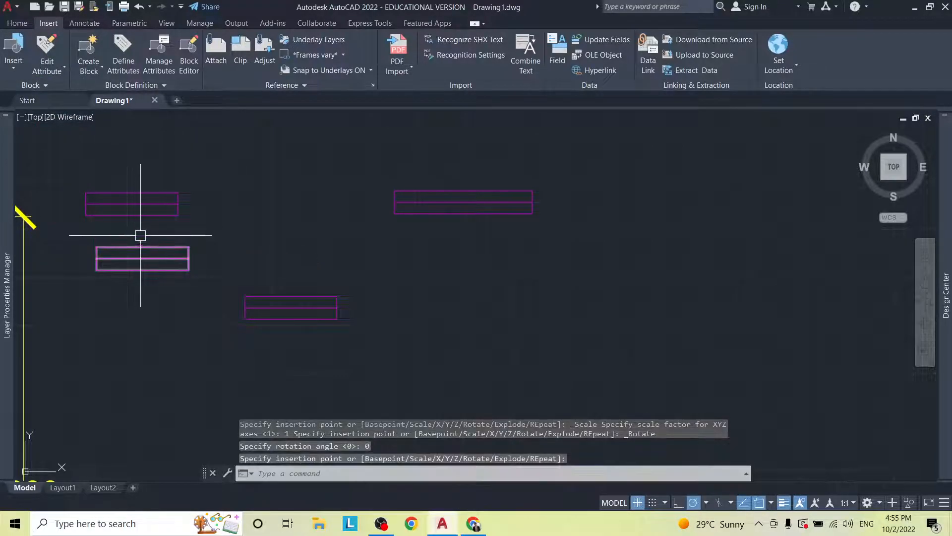
Step: Delete both inserted copies of the Window 1 block, keeping the original windows
{"action": "left_click", "coordinate": [170, 164]}
{"action": "left_click", "coordinate": [121, 259]}
{"action": "key", "text": "Delete"}
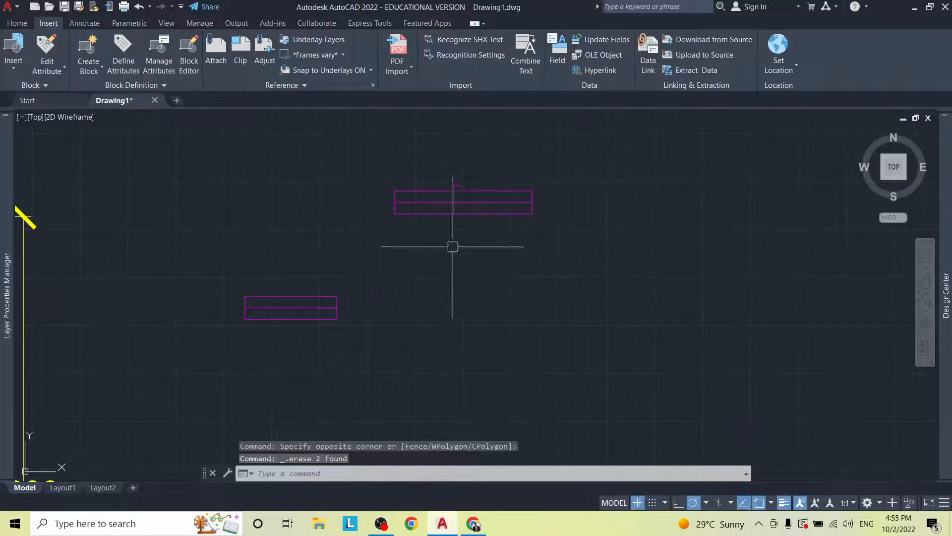
Step: Start a block definition named "Window 2" with the description "900mm x 900mm - Kitchen Window"
{"action": "scroll", "coordinate": [604, 191], "scroll_direction": "down", "scroll_amount": 2}
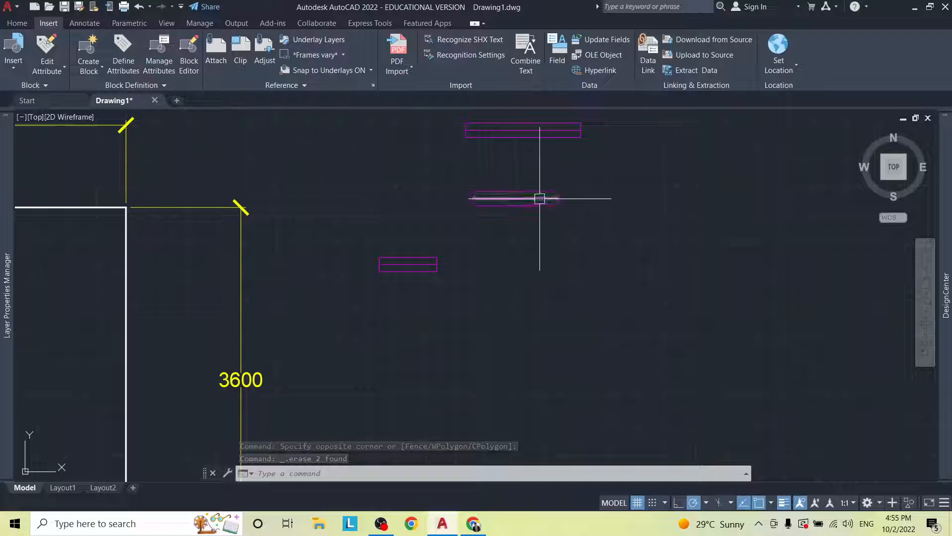
{"action": "left_click", "coordinate": [101, 69]}
{"action": "left_click", "coordinate": [115, 89]}
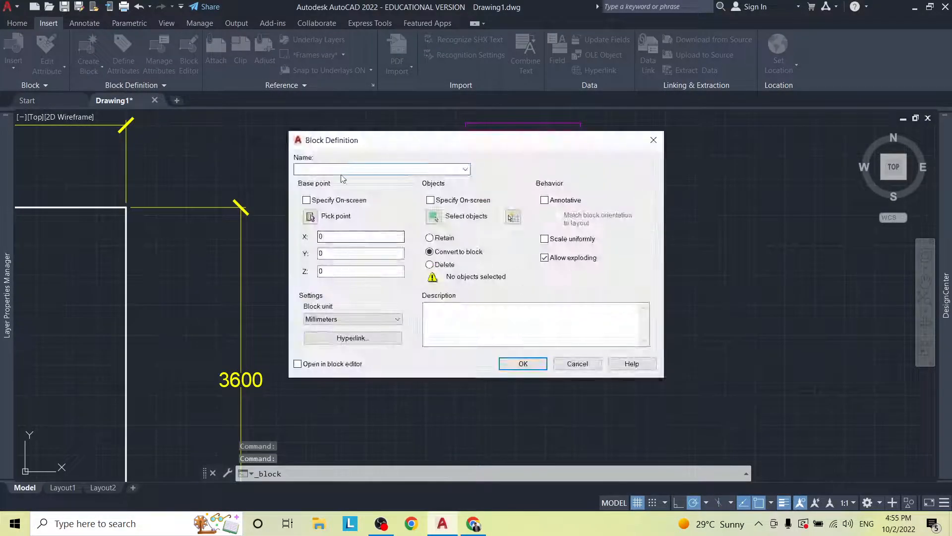
{"action": "type", "text": "Window"}
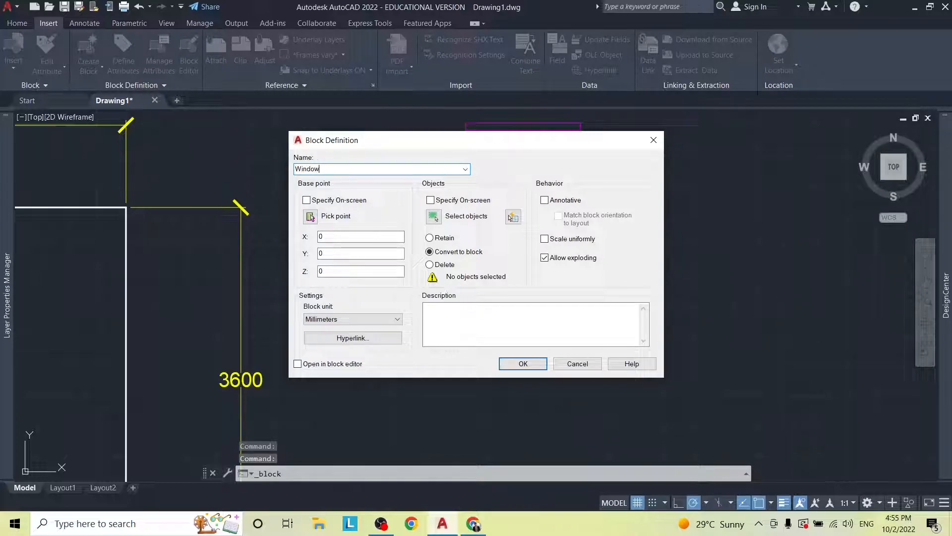
{"action": "type", "text": " 2"}
{"action": "left_click", "coordinate": [502, 319]}
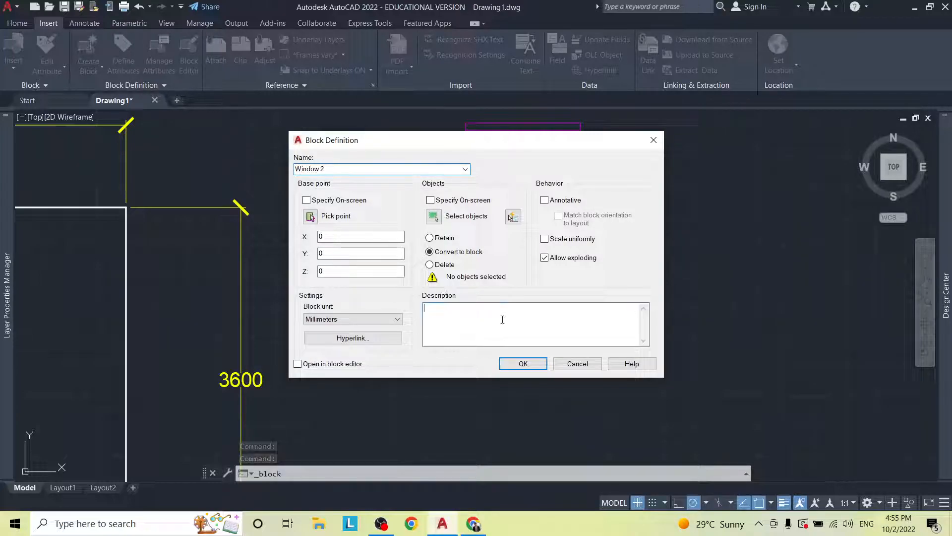
{"action": "type", "text": "900mm x 3"}
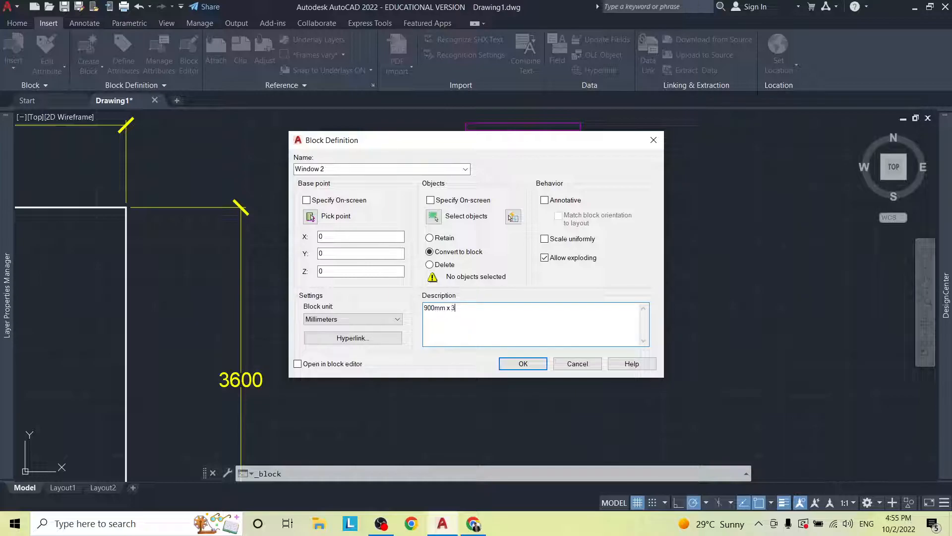
{"action": "key", "text": "BackSpace"}
{"action": "key", "text": "BackSpace"}
{"action": "key", "text": "BackSpace"}
{"action": "type", "text": "900mm - Kitchen Window"}
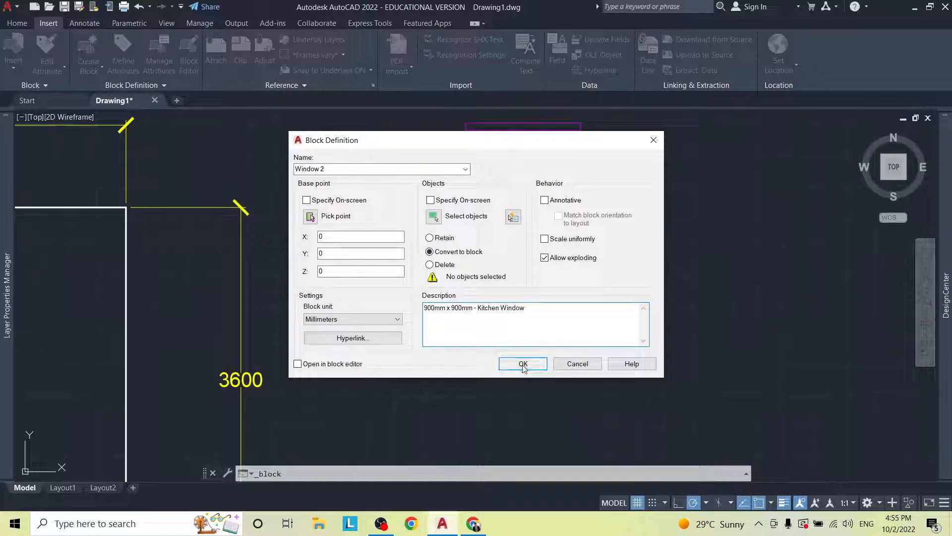
Step: Create the Window 2 block from the middle window's objects, with its base point at the midpoint of the upper edge
{"action": "left_click", "coordinate": [433, 216]}
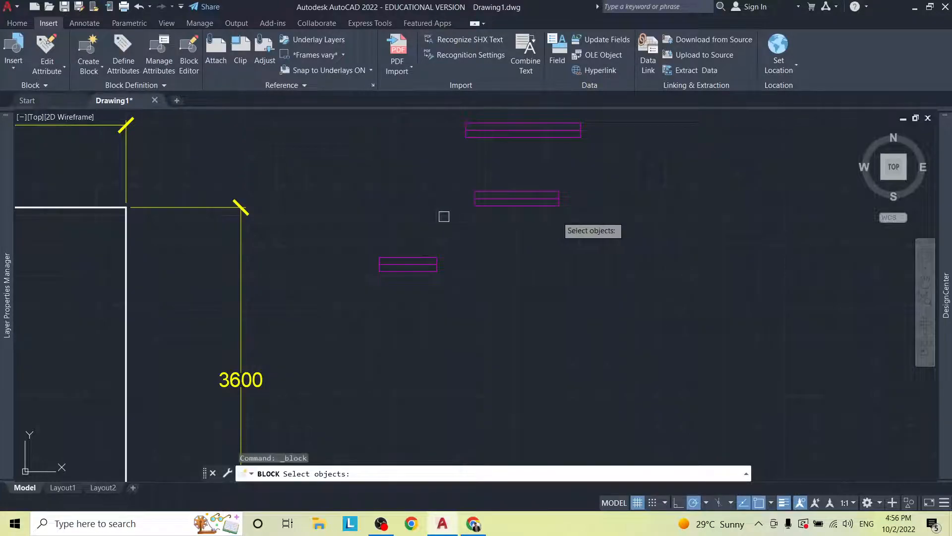
{"action": "left_click", "coordinate": [590, 169]}
{"action": "left_click", "coordinate": [439, 229]}
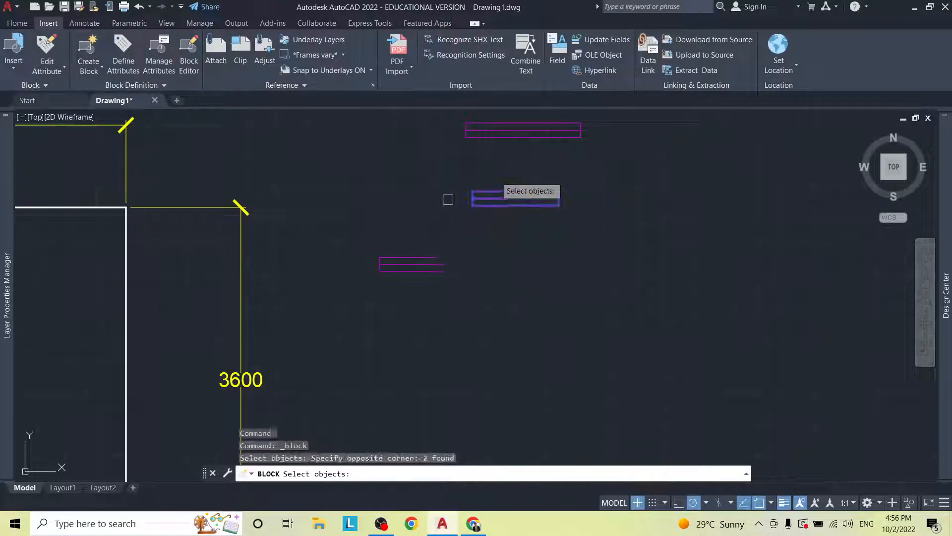
{"action": "key", "text": "Return"}
{"action": "left_click", "coordinate": [309, 216]}
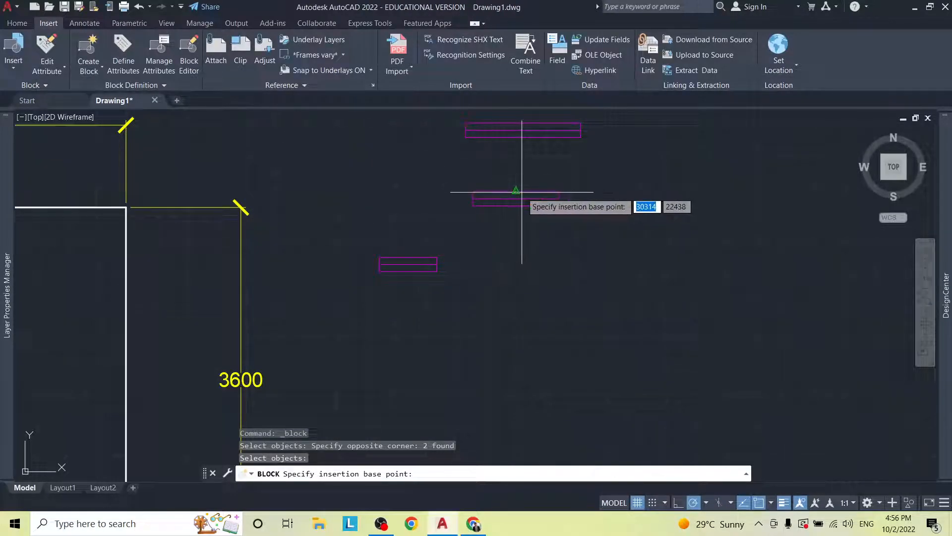
{"action": "left_click", "coordinate": [511, 194]}
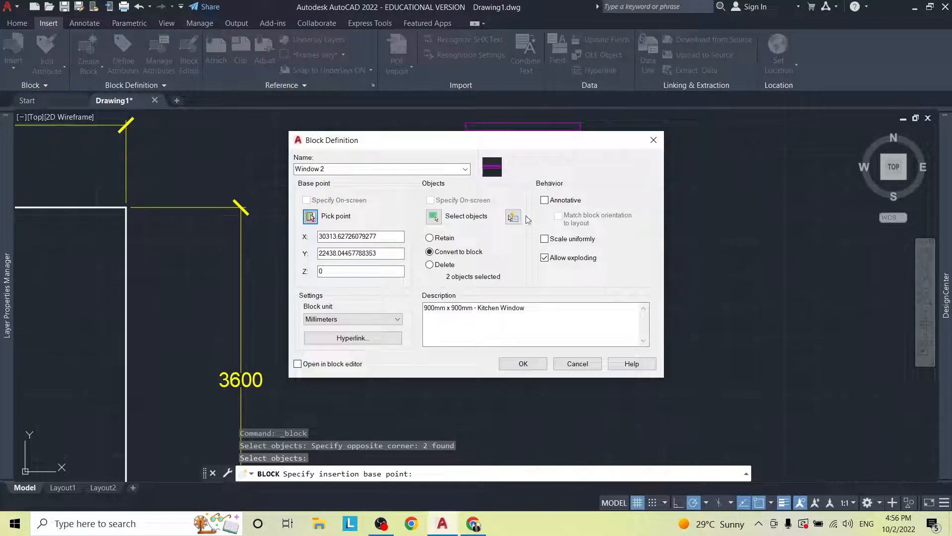
{"action": "left_click", "coordinate": [523, 363]}
{"action": "left_click", "coordinate": [14, 54]}
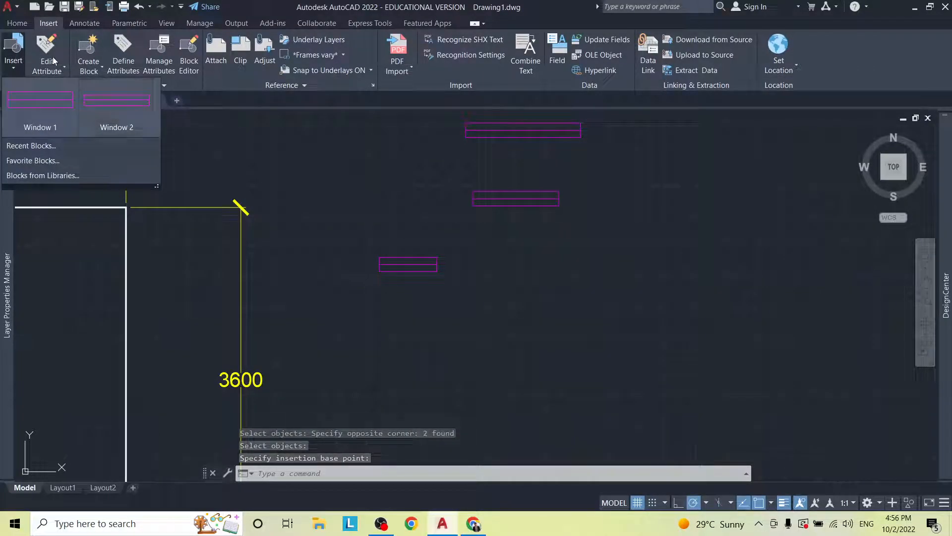
Step: Start a block definition named "Window 3" with the description "1200mm x 1200mm - Standard window"
{"action": "left_click", "coordinate": [101, 64]}
{"action": "left_click", "coordinate": [107, 96]}
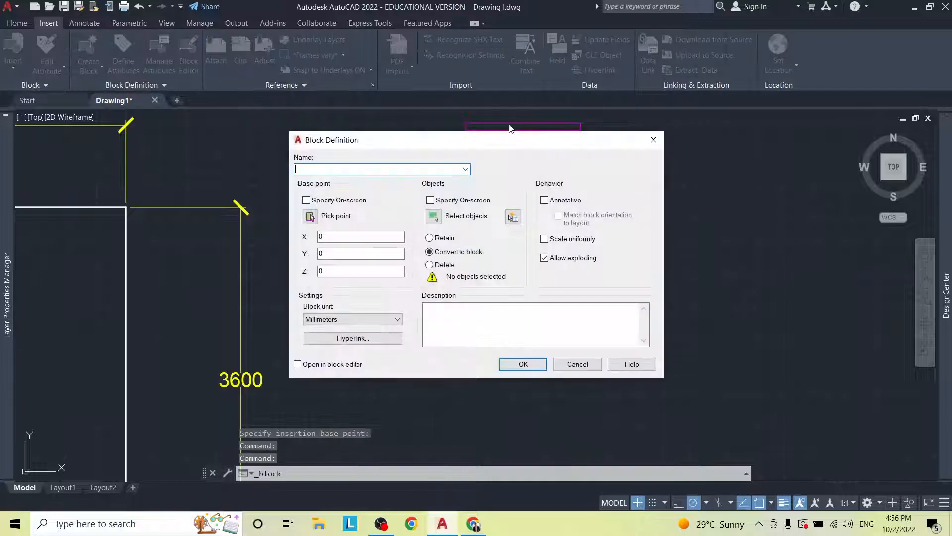
{"action": "type", "text": "Window 3"}
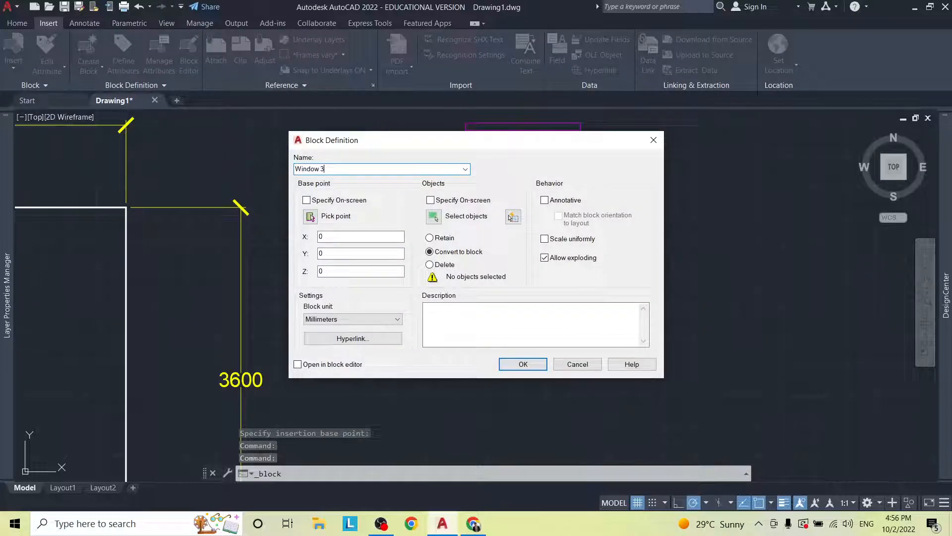
{"action": "left_click", "coordinate": [523, 324]}
{"action": "type", "text": "1200mm x 12m"}
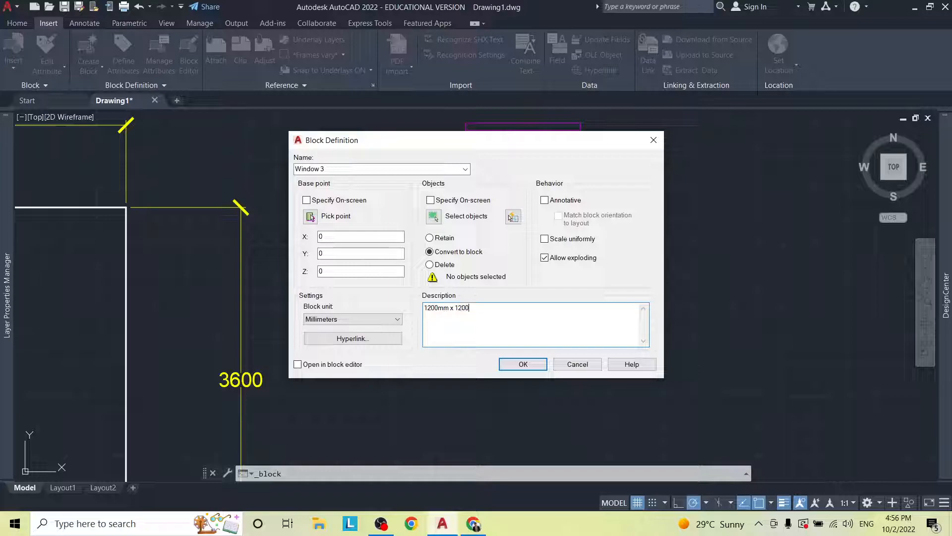
{"action": "type", "text": " - "}
{"action": "type", "text": "Star"}
{"action": "type", "text": "n"}
{"action": "type", "text": "dard window"}
Step: Choose the longest window's rectangle and centre line as the objects of the Window 3 block
{"action": "left_click", "coordinate": [437, 217]}
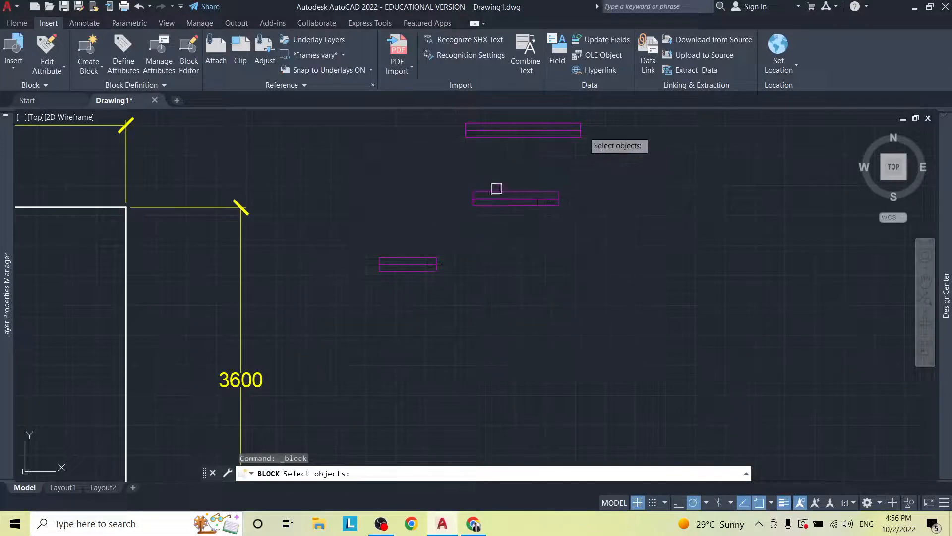
{"action": "left_click", "coordinate": [595, 152]}
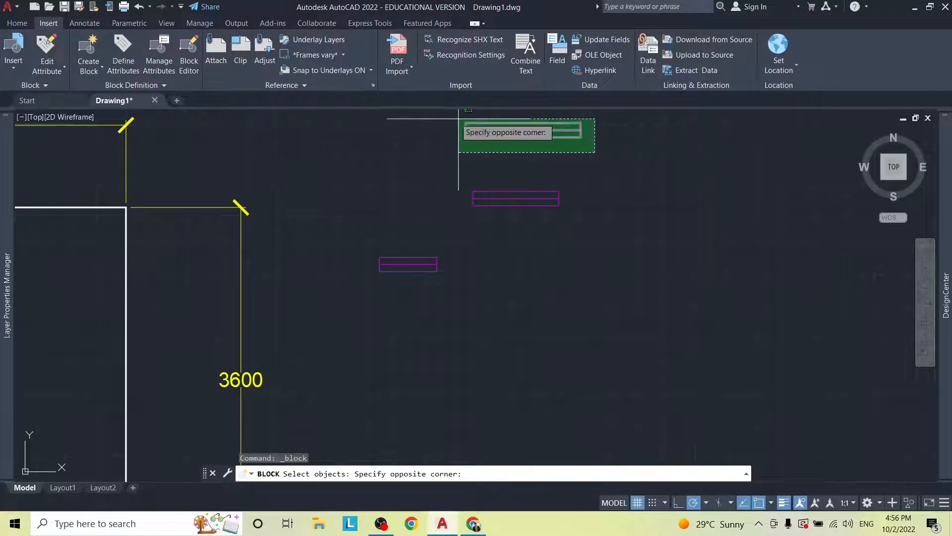
{"action": "middle_click_drag", "start_coordinate": [454, 119], "coordinate": [450, 150]}
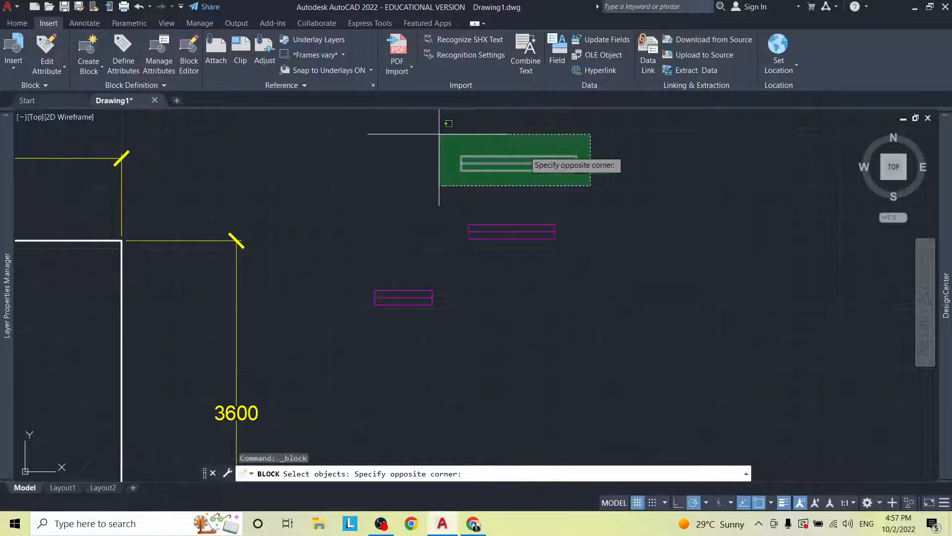
{"action": "scroll", "coordinate": [551, 138], "scroll_direction": "up", "scroll_amount": 2}
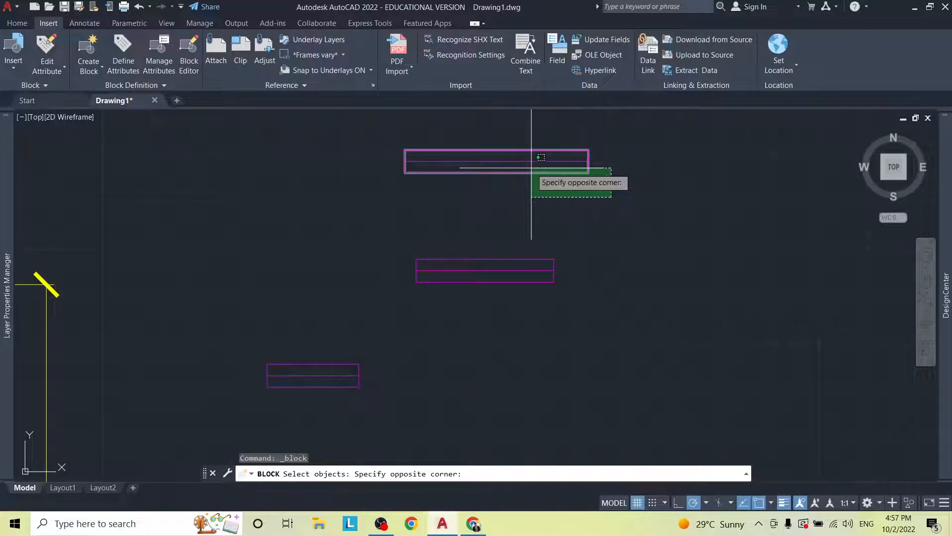
{"action": "scroll", "coordinate": [568, 155], "scroll_direction": "up", "scroll_amount": 4}
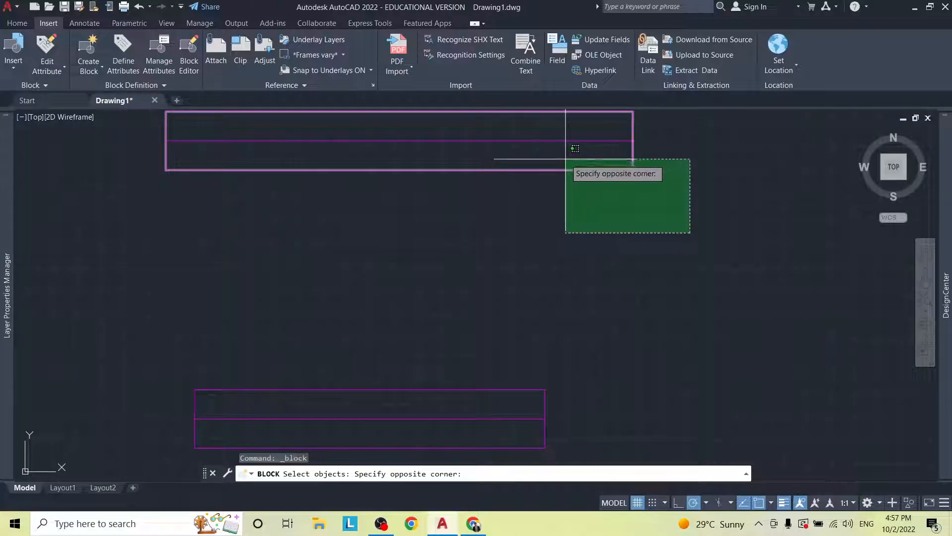
{"action": "scroll", "coordinate": [568, 154], "scroll_direction": "up", "scroll_amount": 2}
{"action": "scroll", "coordinate": [563, 185], "scroll_direction": "down", "scroll_amount": 2}
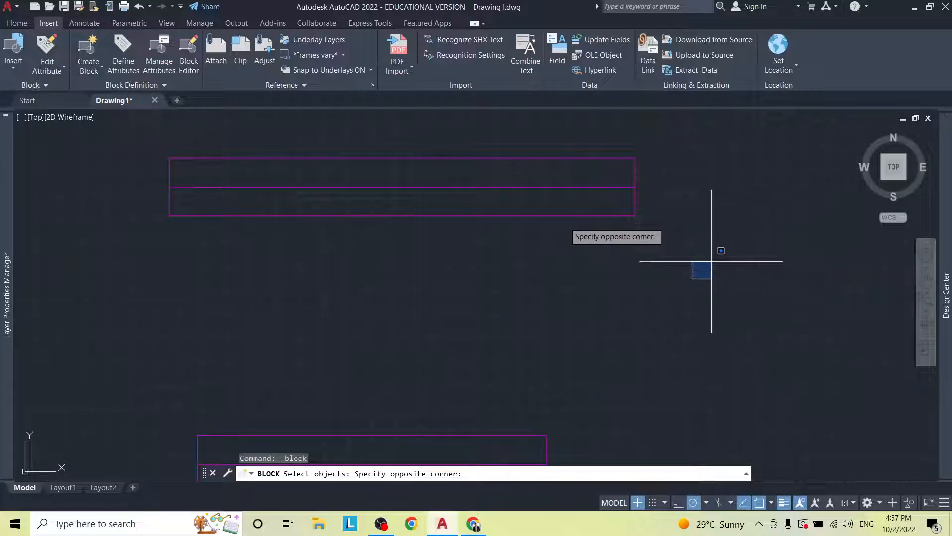
{"action": "left_click", "coordinate": [312, 134]}
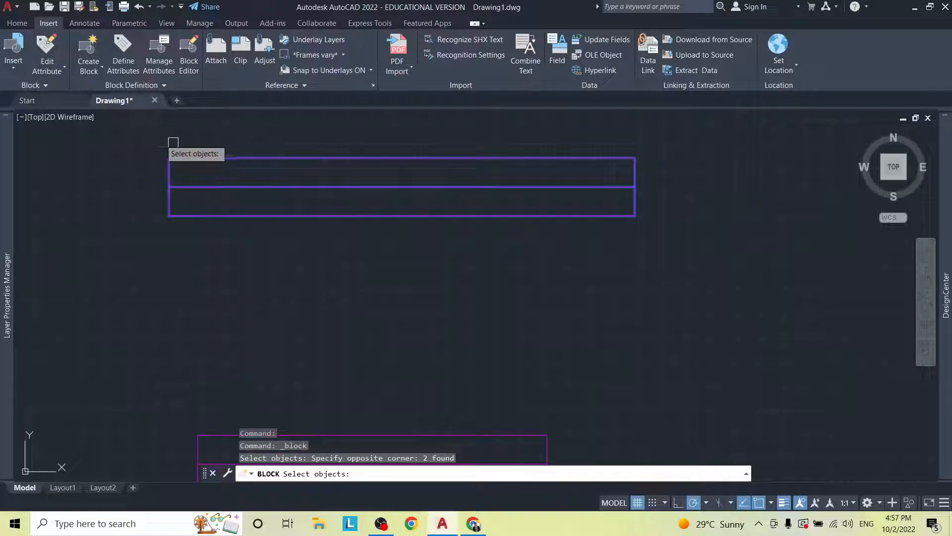
{"action": "key", "text": "Return"}
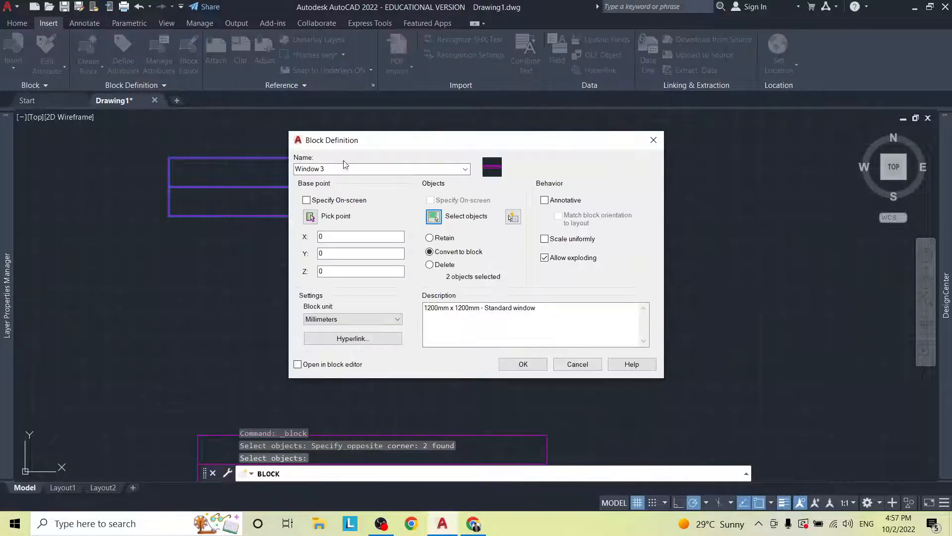
Step: Reselect the longest window's rectangle and centre line for the Window 3 definition
{"action": "left_click", "coordinate": [436, 215]}
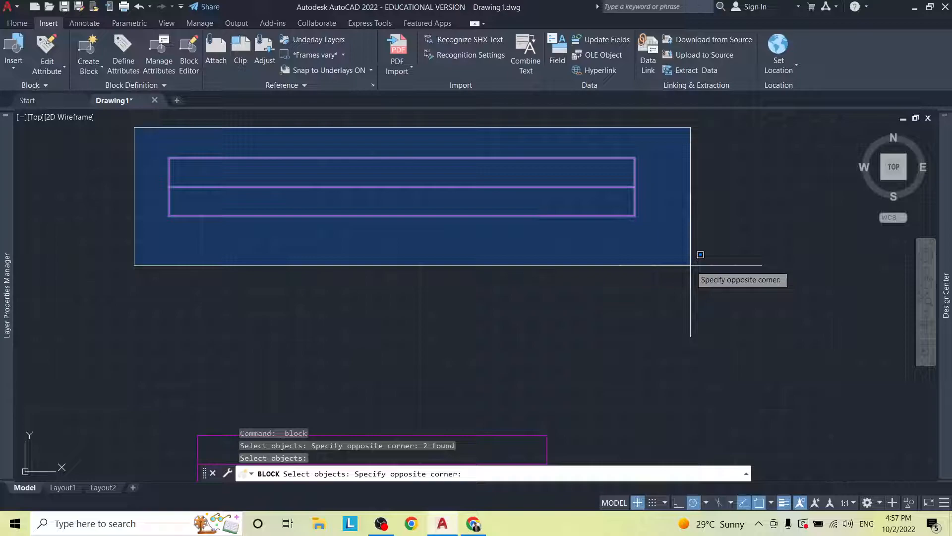
{"action": "left_click", "coordinate": [690, 265]}
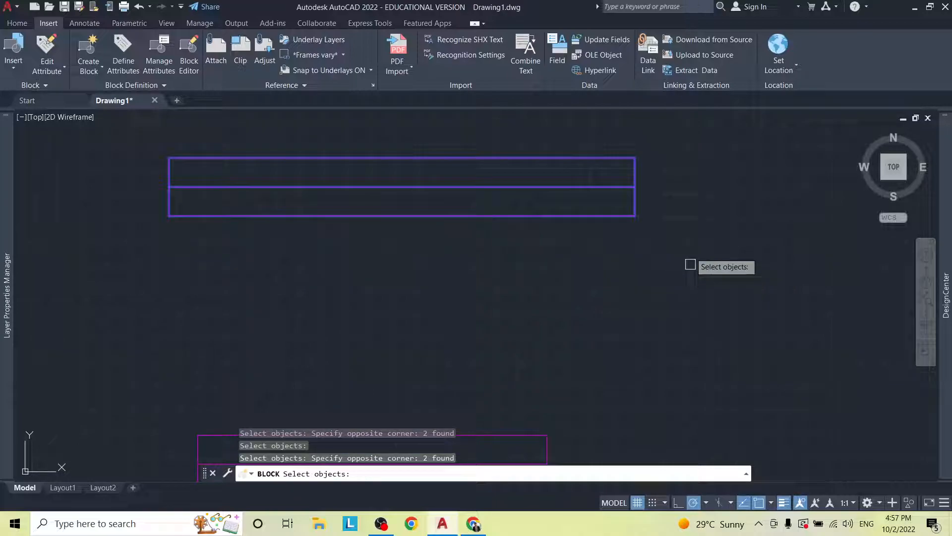
{"action": "left_click", "coordinate": [675, 131]}
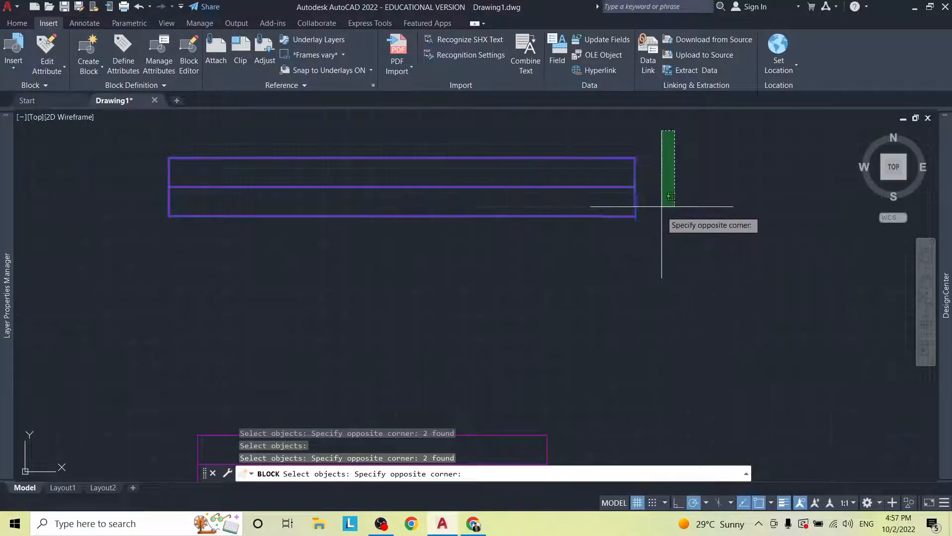
{"action": "left_click", "coordinate": [553, 252]}
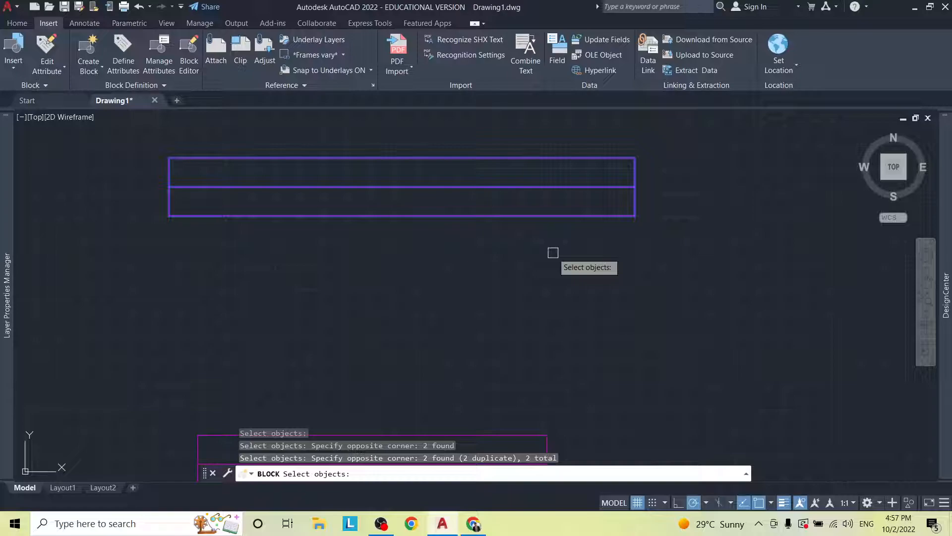
{"action": "key", "text": "Return"}
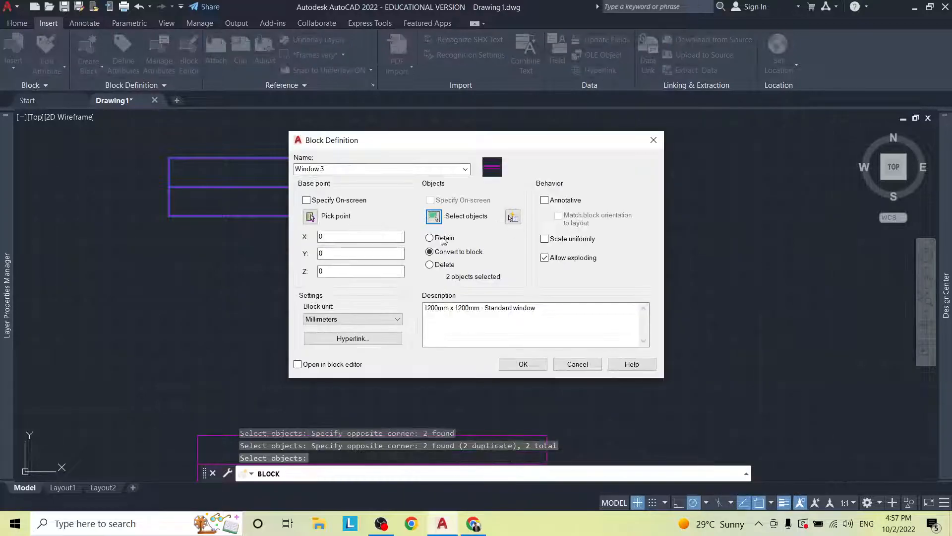
Step: Set the Window 3 base point at the midpoint of the window's upper edge and create the block
{"action": "left_click", "coordinate": [309, 221]}
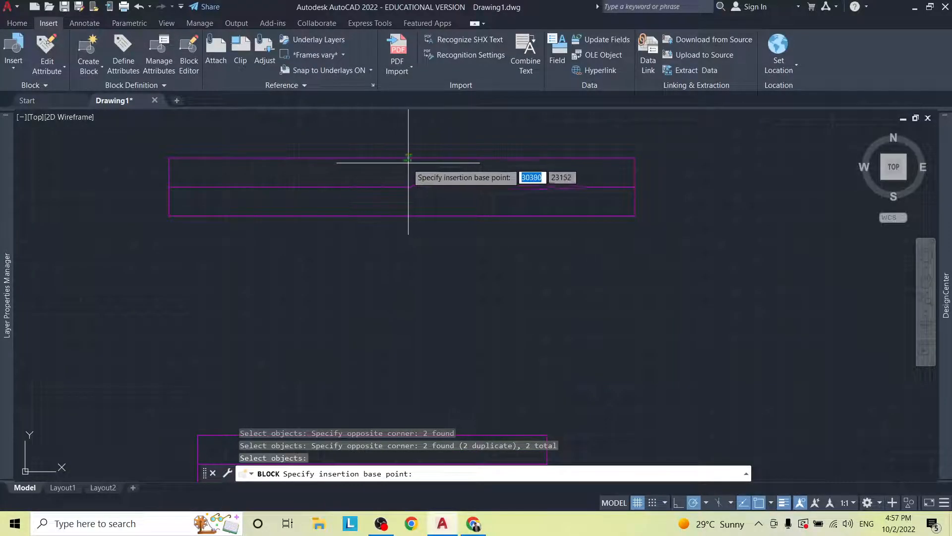
{"action": "left_click", "coordinate": [402, 157]}
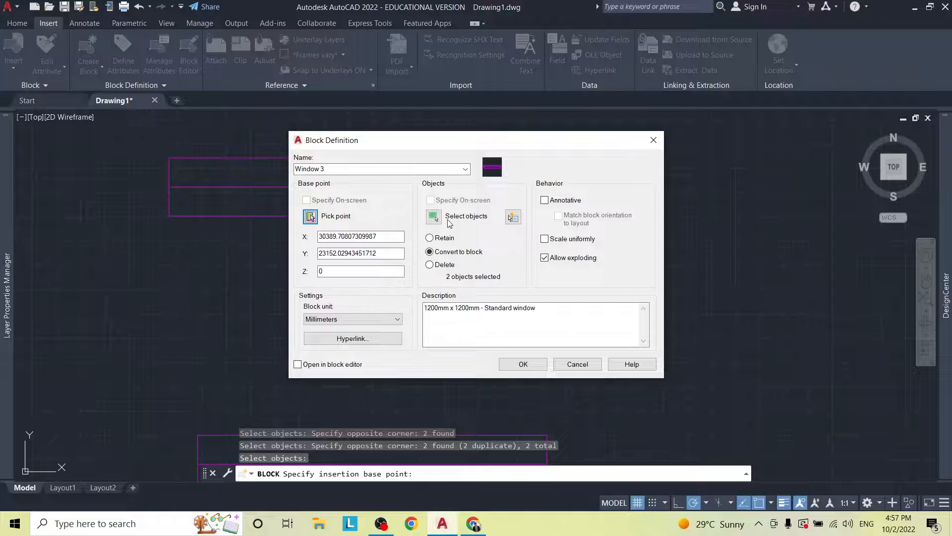
{"action": "left_click", "coordinate": [523, 364]}
Step: Select the uppermost window to check that it is grouped as one block
{"action": "scroll", "coordinate": [525, 300], "scroll_direction": "down", "scroll_amount": 4}
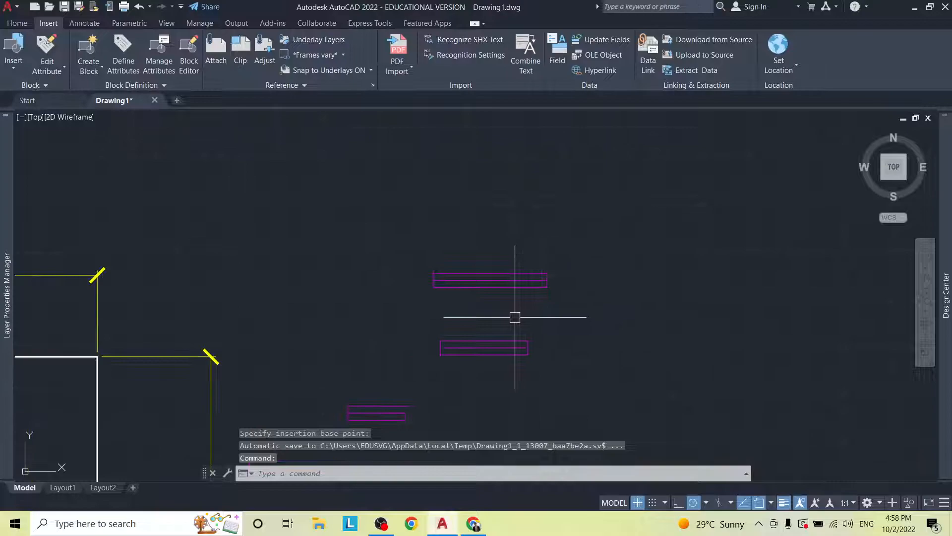
{"action": "middle_click_drag", "start_coordinate": [413, 366], "coordinate": [404, 291]}
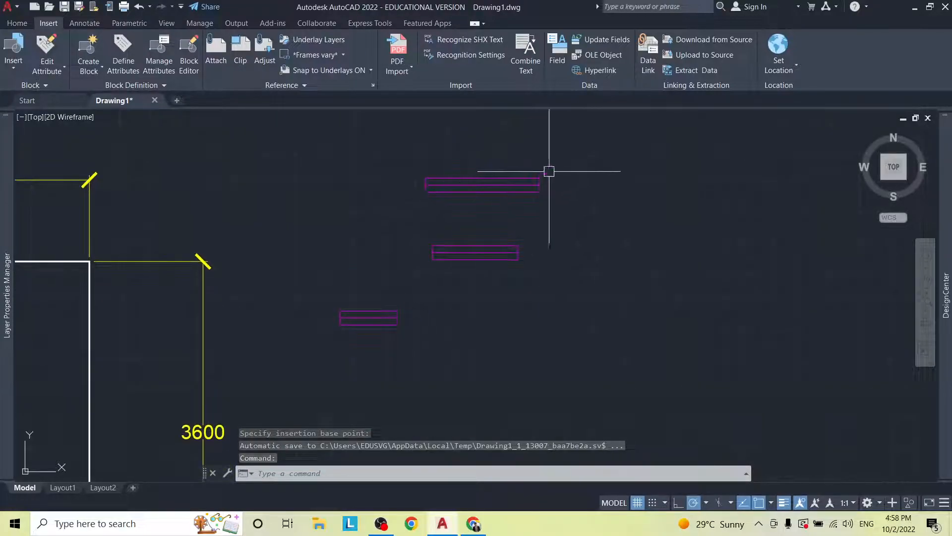
{"action": "left_click", "coordinate": [578, 150]}
{"action": "left_click", "coordinate": [446, 187]}
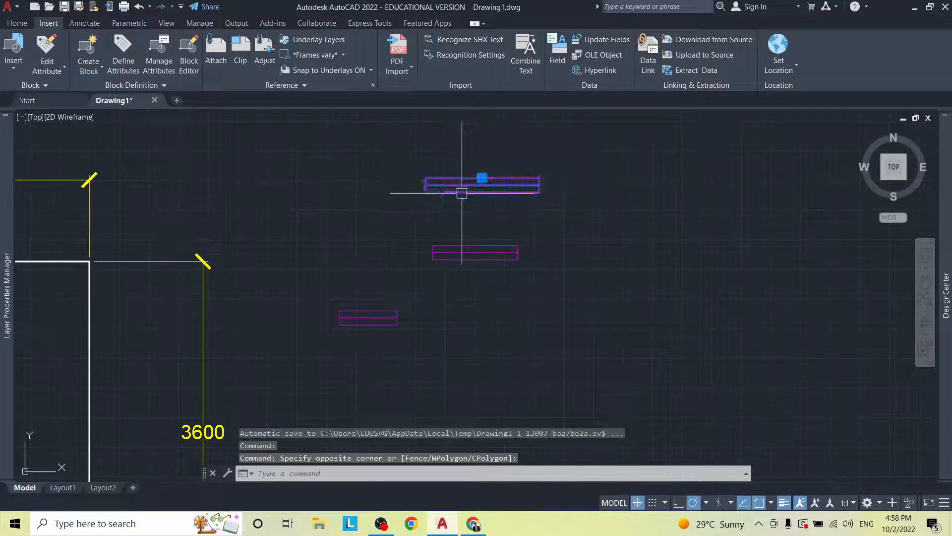
Step: Erase the three drawn window symbols beside the floor plan
{"action": "key", "text": "Escape"}
{"action": "scroll", "coordinate": [272, 272], "scroll_direction": "down", "scroll_amount": 3}
{"action": "middle_click_drag", "start_coordinate": [364, 276], "coordinate": [614, 210]}
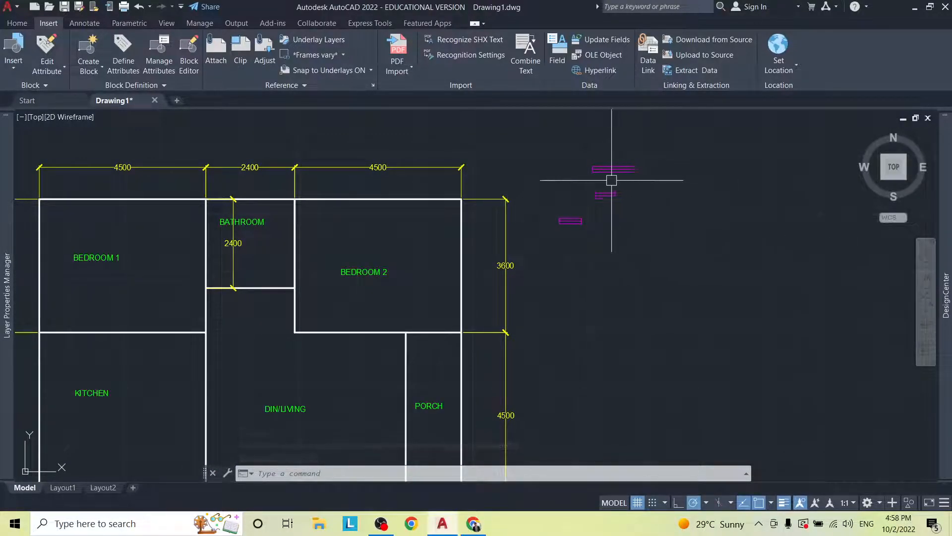
{"action": "left_click", "coordinate": [668, 131]}
{"action": "left_click", "coordinate": [538, 273]}
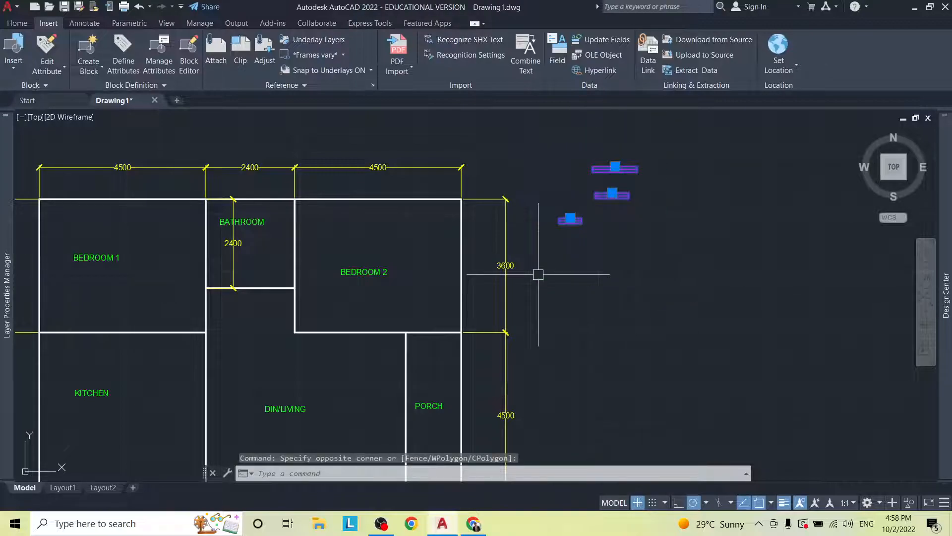
{"action": "key", "text": "Delete"}
Step: Insert the Window 1 block inside the bathroom, just below its upper wall
{"action": "middle_click_drag", "start_coordinate": [508, 276], "coordinate": [617, 248]}
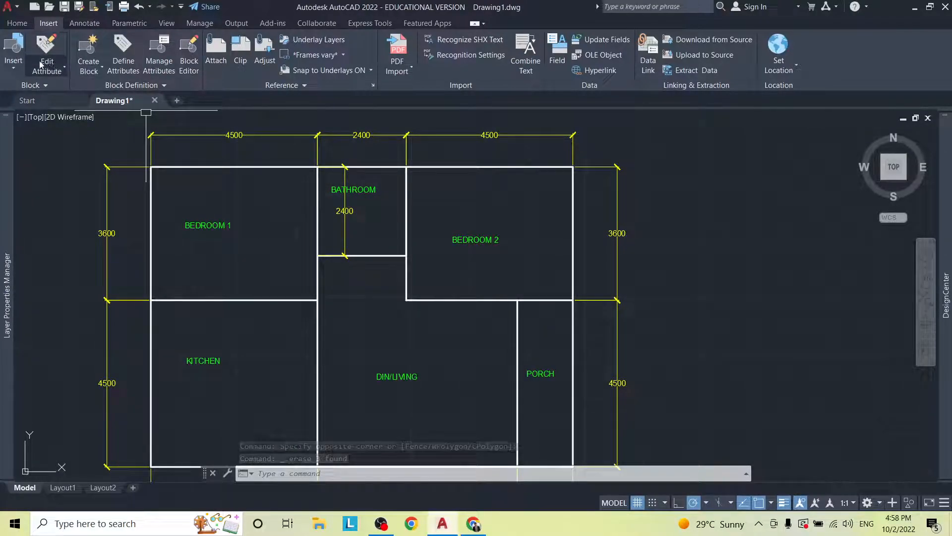
{"action": "left_click", "coordinate": [14, 55]}
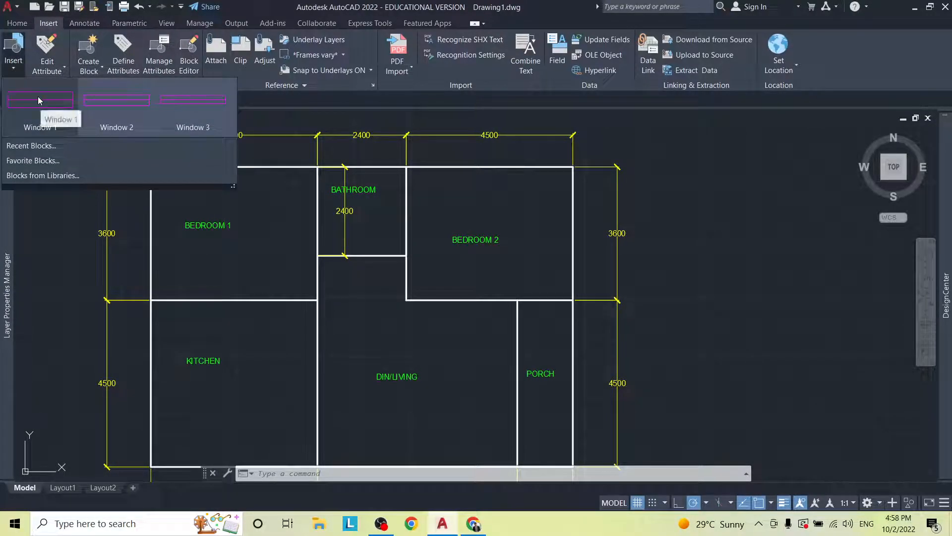
{"action": "left_click", "coordinate": [37, 99]}
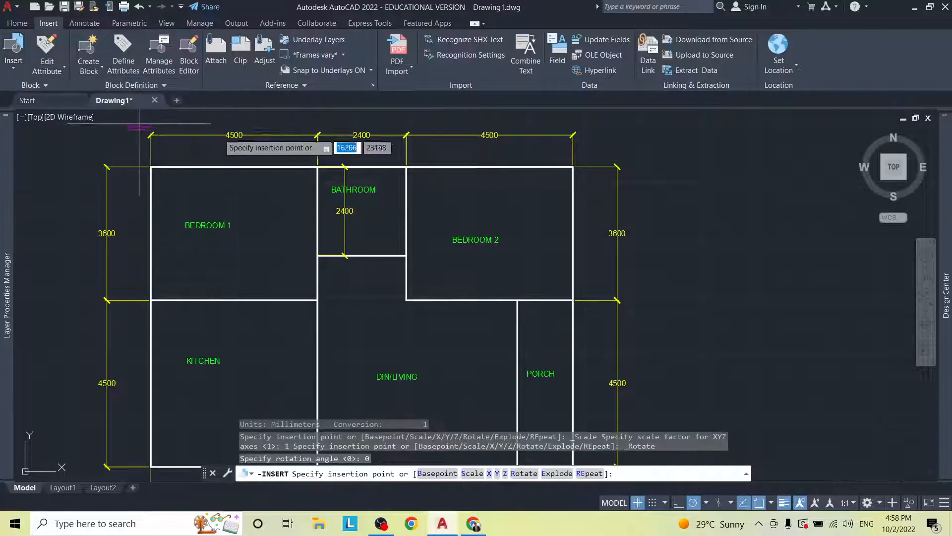
{"action": "scroll", "coordinate": [317, 168], "scroll_direction": "up", "scroll_amount": 4}
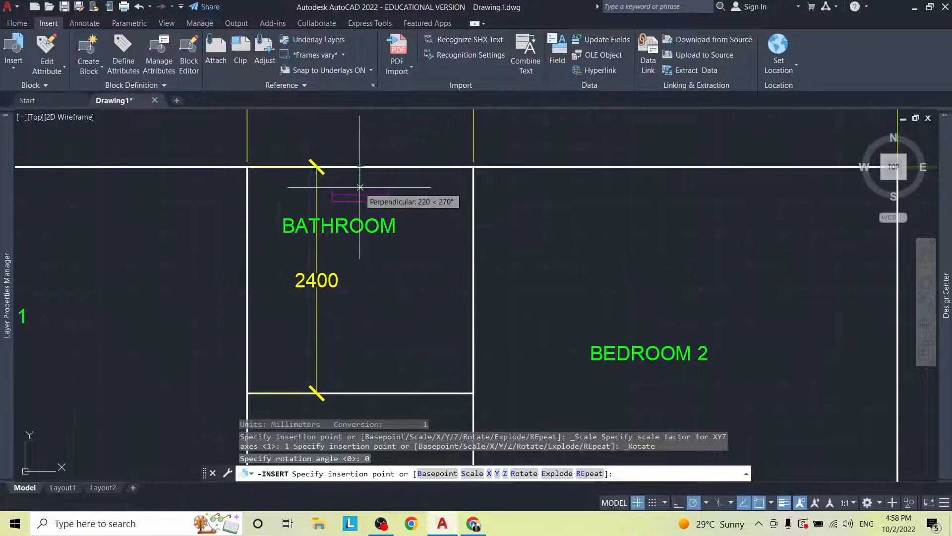
{"action": "scroll", "coordinate": [359, 188], "scroll_direction": "up", "scroll_amount": 1}
{"action": "scroll", "coordinate": [359, 187], "scroll_direction": "down", "scroll_amount": 1}
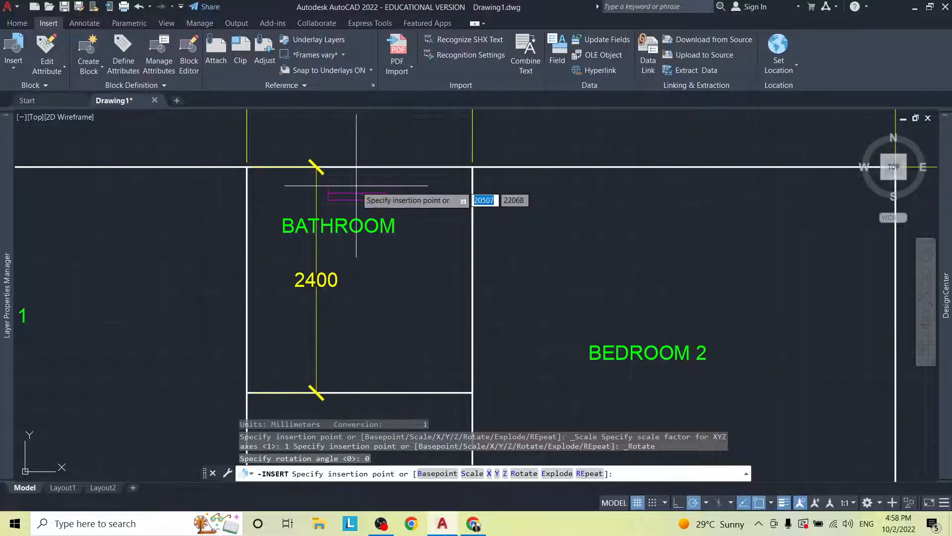
{"action": "scroll", "coordinate": [362, 186], "scroll_direction": "up", "scroll_amount": 1}
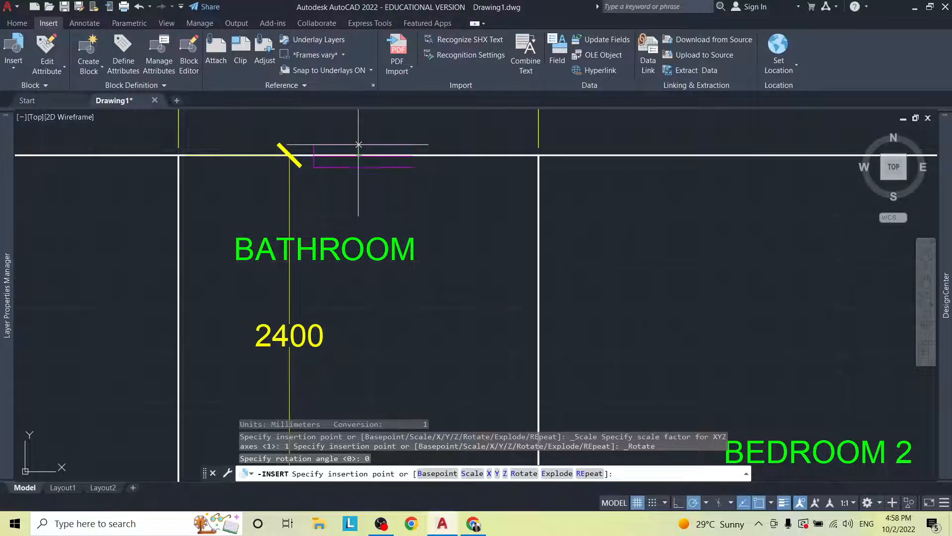
{"action": "scroll", "coordinate": [358, 145], "scroll_direction": "up", "scroll_amount": 2}
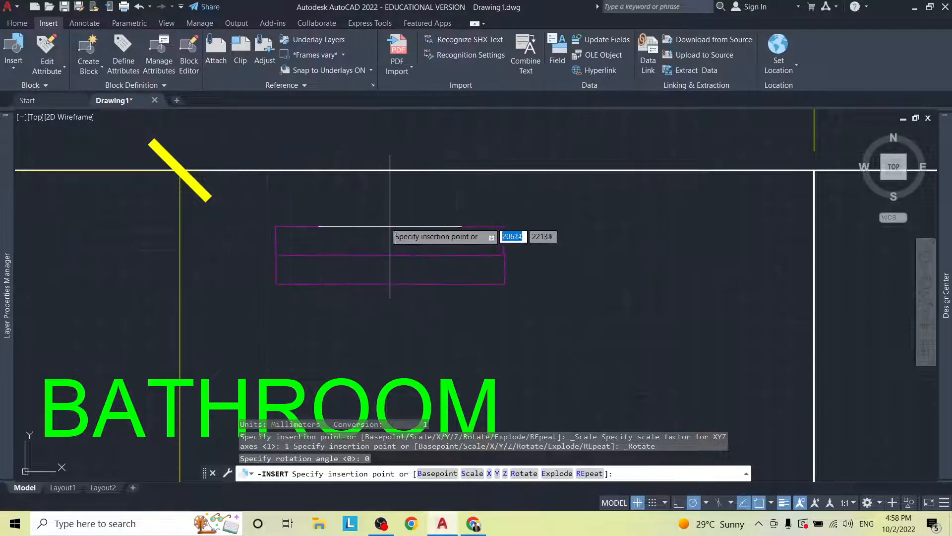
{"action": "left_click", "coordinate": [370, 222]}
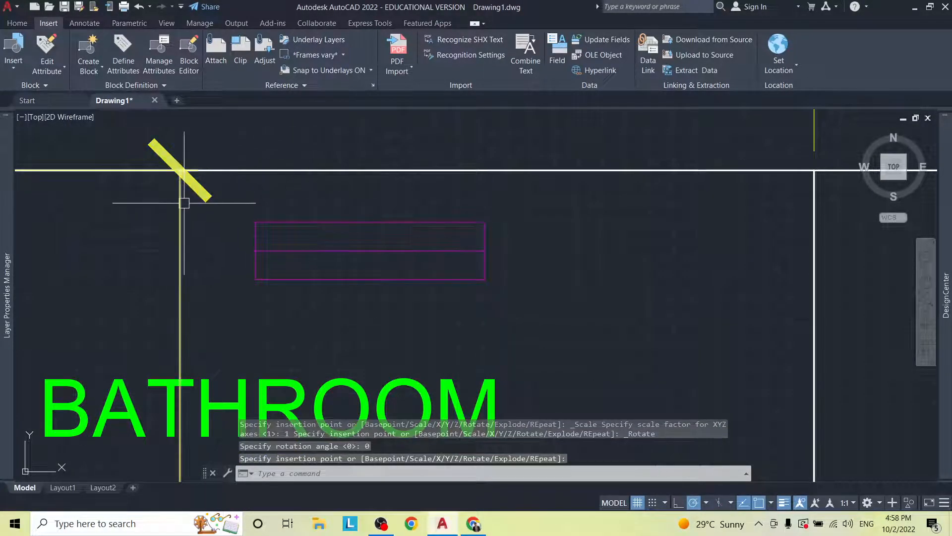
Step: Move the Window 1 block by its centre line's midpoint onto the midpoint of the bathroom's upper wall
{"action": "left_click", "coordinate": [16, 23]}
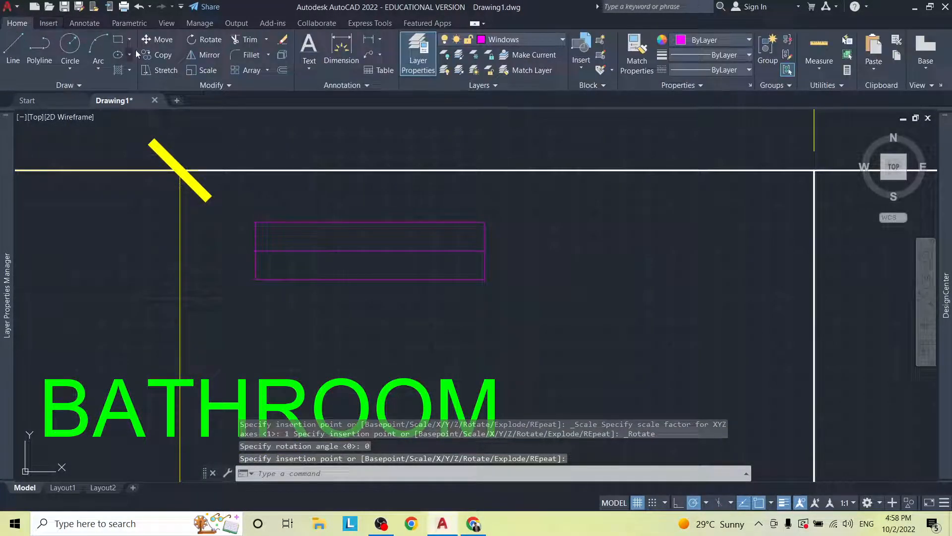
{"action": "left_click", "coordinate": [167, 43]}
{"action": "left_click", "coordinate": [374, 218]}
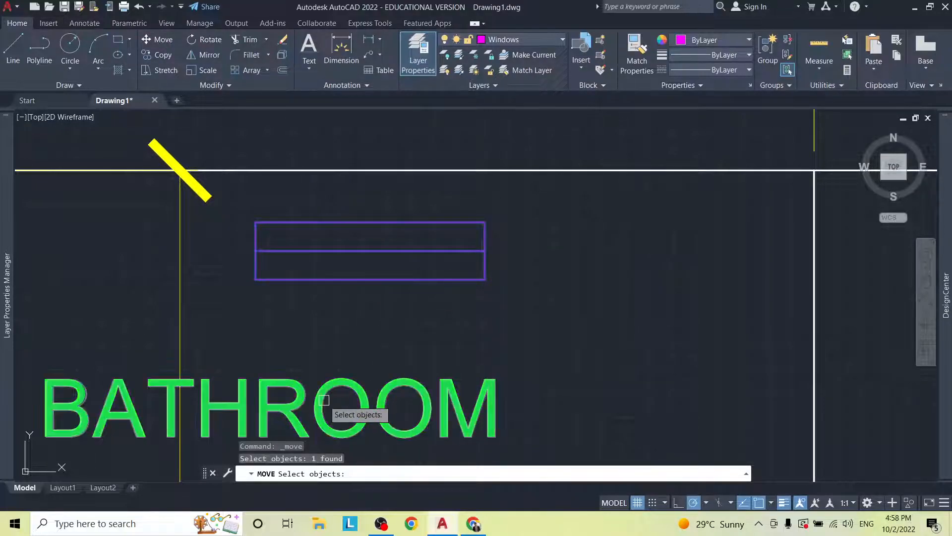
{"action": "key", "text": "Return"}
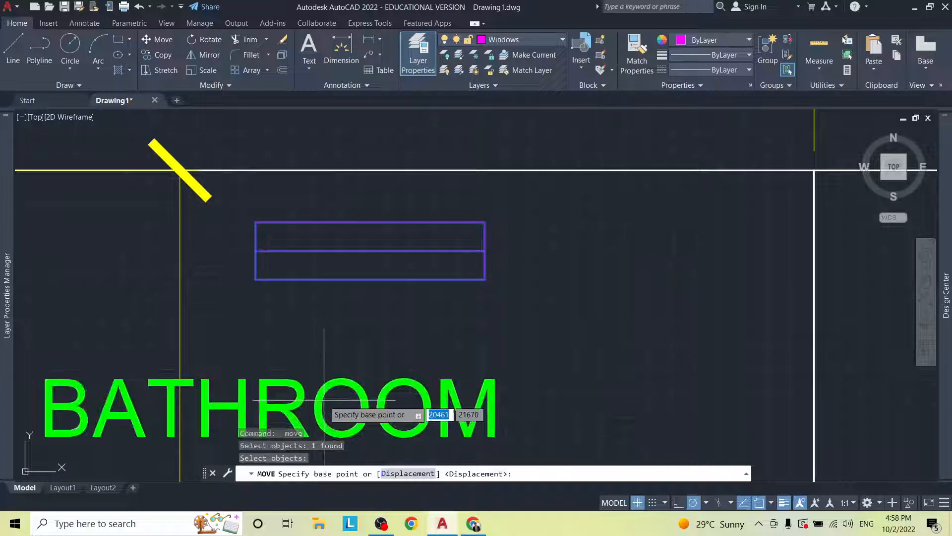
{"action": "left_click", "coordinate": [370, 250]}
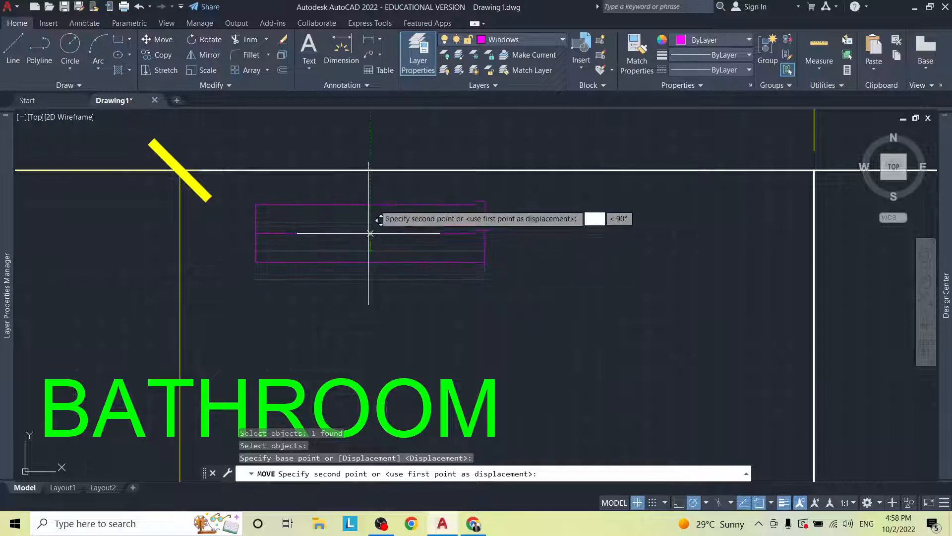
{"action": "scroll", "coordinate": [389, 156], "scroll_direction": "down", "scroll_amount": 4}
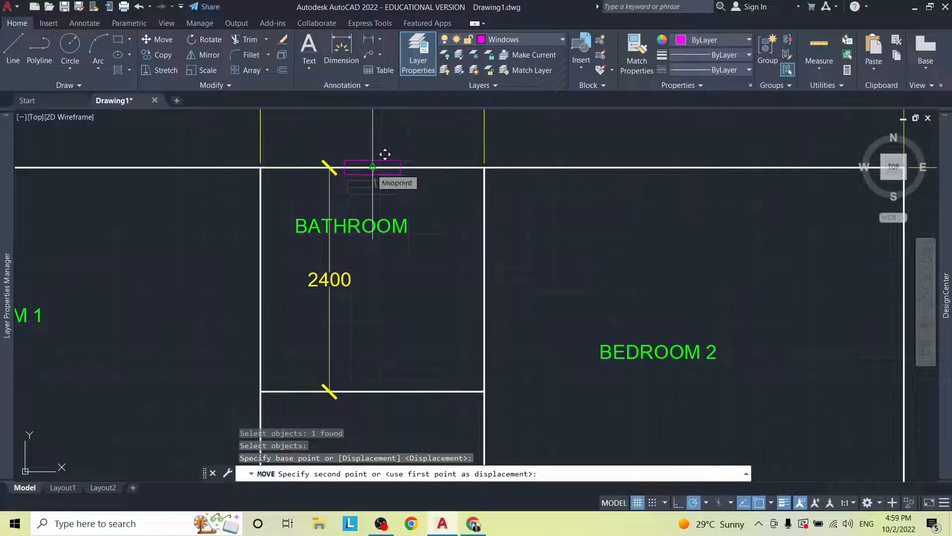
{"action": "left_click", "coordinate": [372, 167]}
{"action": "scroll", "coordinate": [378, 167], "scroll_direction": "up", "scroll_amount": 6}
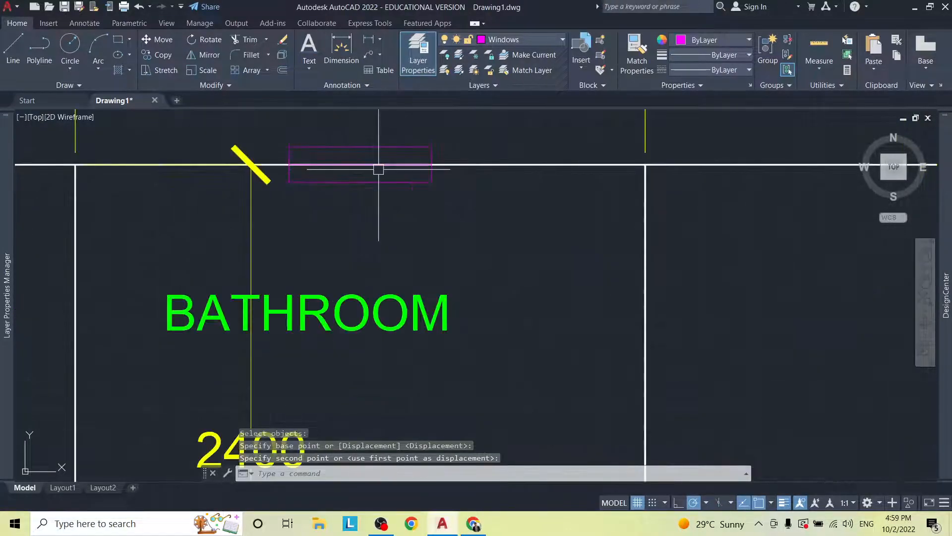
{"action": "scroll", "coordinate": [379, 167], "scroll_direction": "down", "scroll_amount": 6}
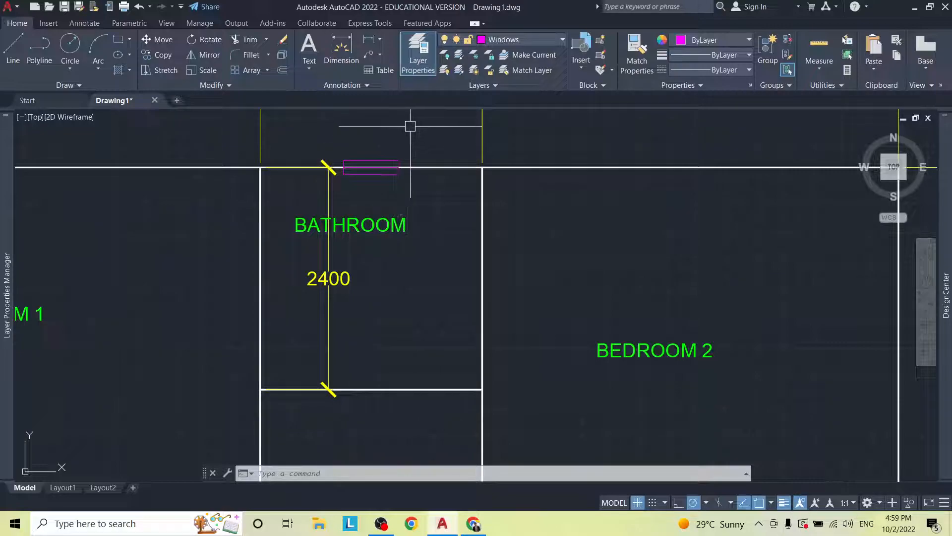
Step: Select the bathroom window to check it as one block, leaving it deselected
{"action": "left_click", "coordinate": [386, 149]}
{"action": "left_click", "coordinate": [371, 160]}
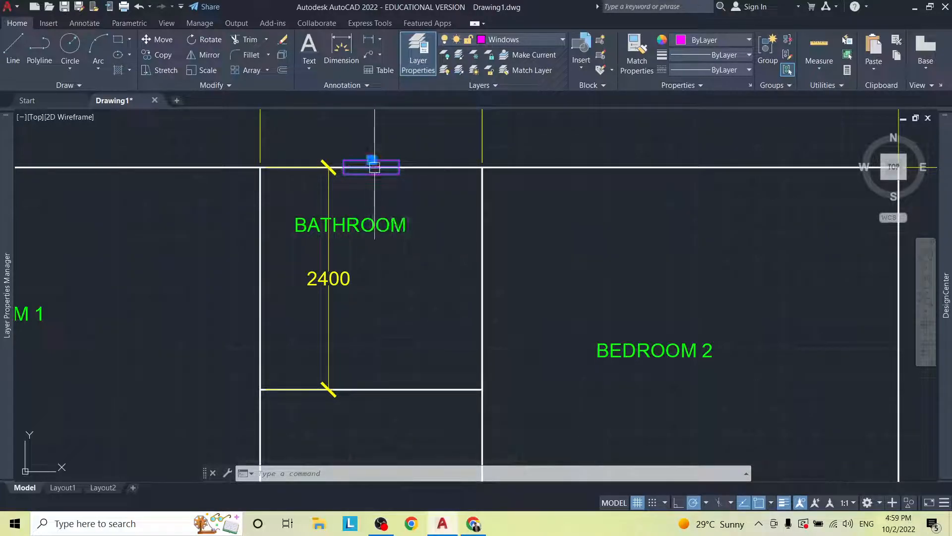
{"action": "key", "text": "Escape"}
{"action": "key", "text": "Escape"}
Step: Insert the Window 2 block inside the kitchen, just below its upper wall
{"action": "scroll", "coordinate": [397, 166], "scroll_direction": "down", "scroll_amount": 4}
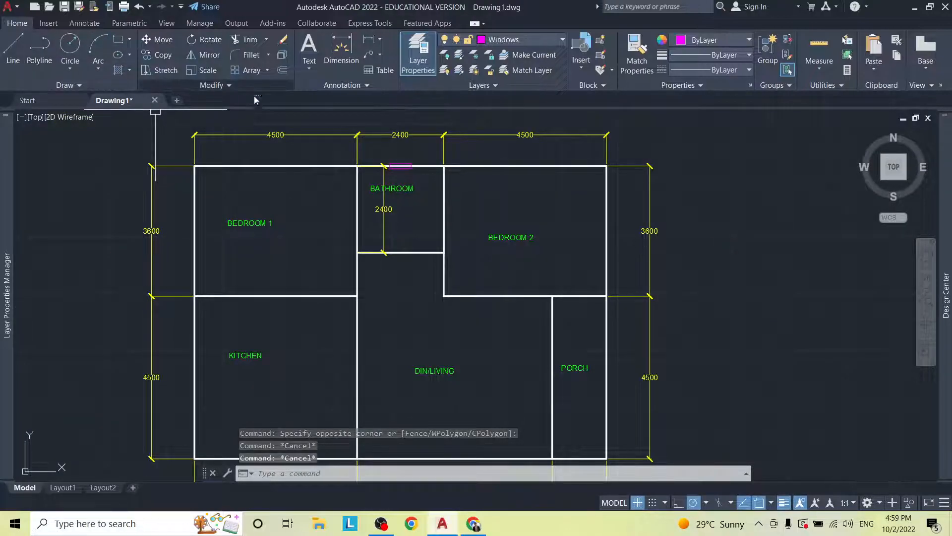
{"action": "left_click", "coordinate": [47, 23]}
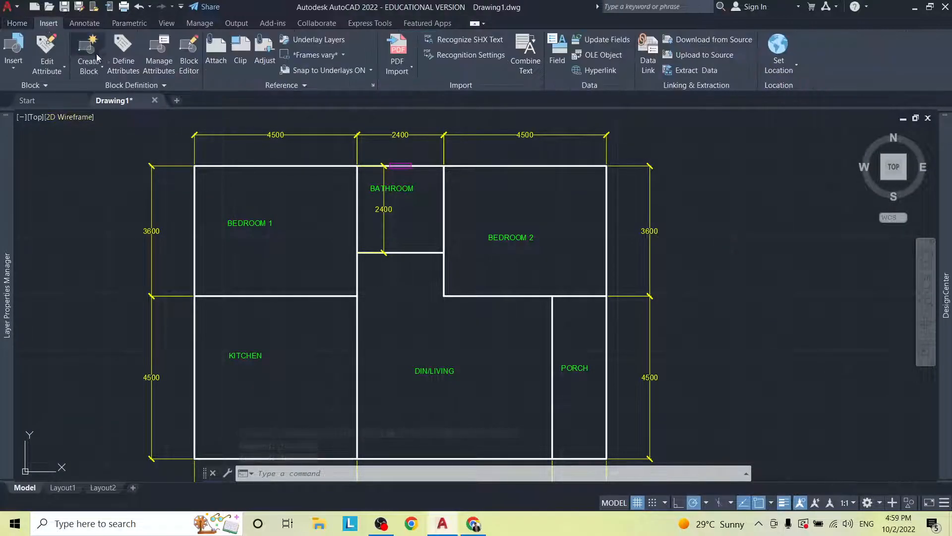
{"action": "left_click", "coordinate": [14, 55]}
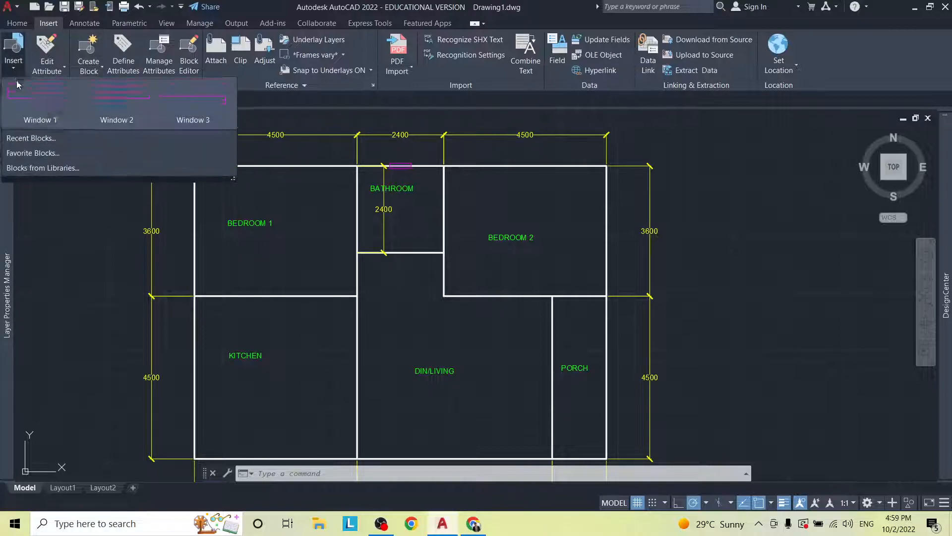
{"action": "left_click", "coordinate": [124, 118]}
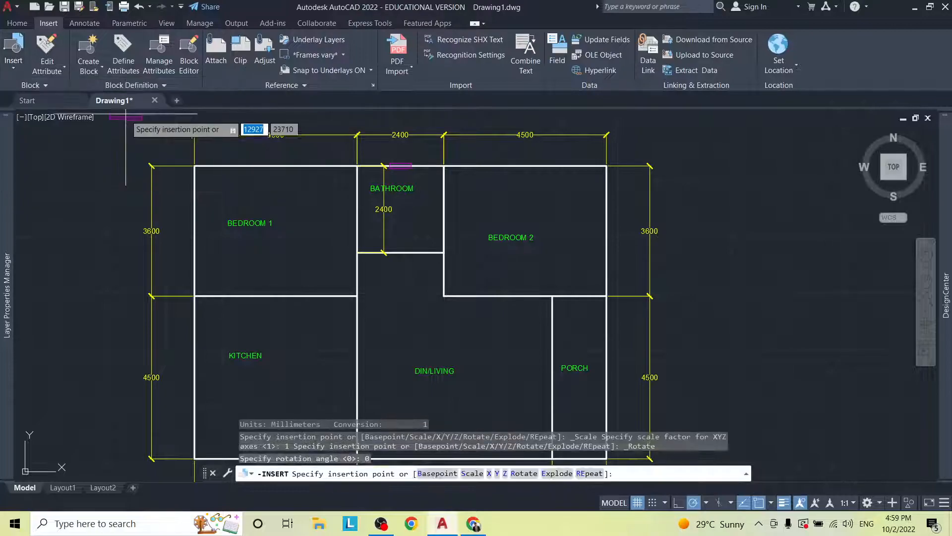
{"action": "left_click", "coordinate": [243, 315]}
Step: Rotate the Window 2 block in the kitchen by 90° about the midpoint of its centre line
{"action": "scroll", "coordinate": [243, 315], "scroll_direction": "up", "scroll_amount": 3}
{"action": "left_click", "coordinate": [240, 304]}
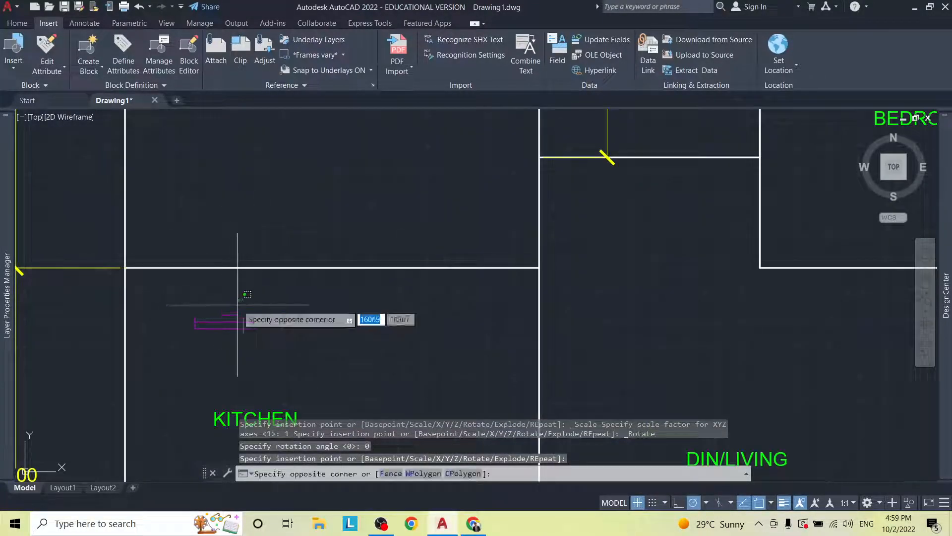
{"action": "left_click", "coordinate": [206, 323]}
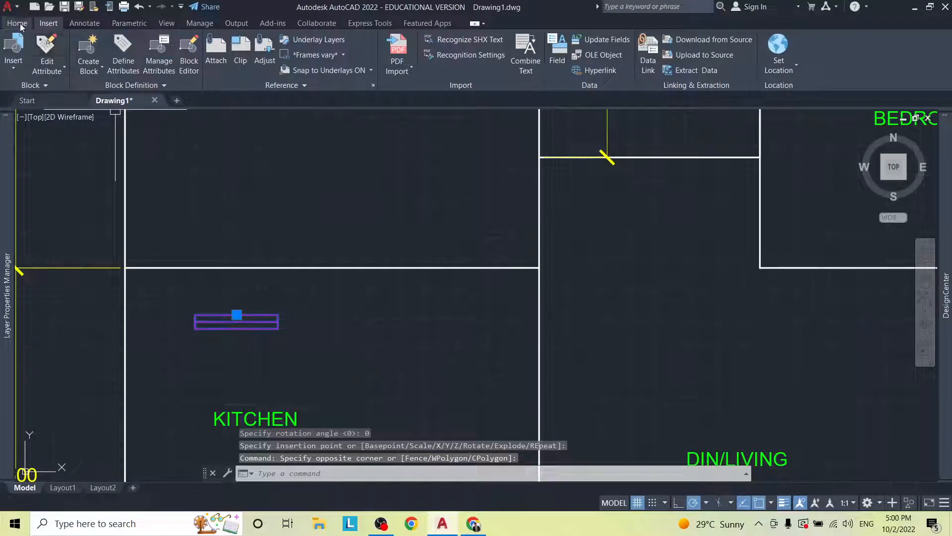
{"action": "left_click", "coordinate": [18, 23]}
{"action": "left_click", "coordinate": [203, 43]}
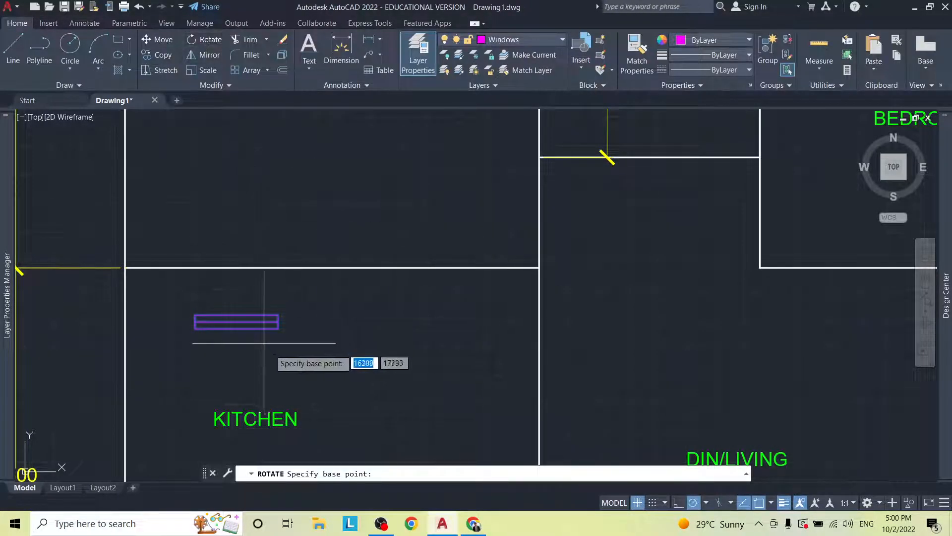
{"action": "left_click", "coordinate": [237, 321]}
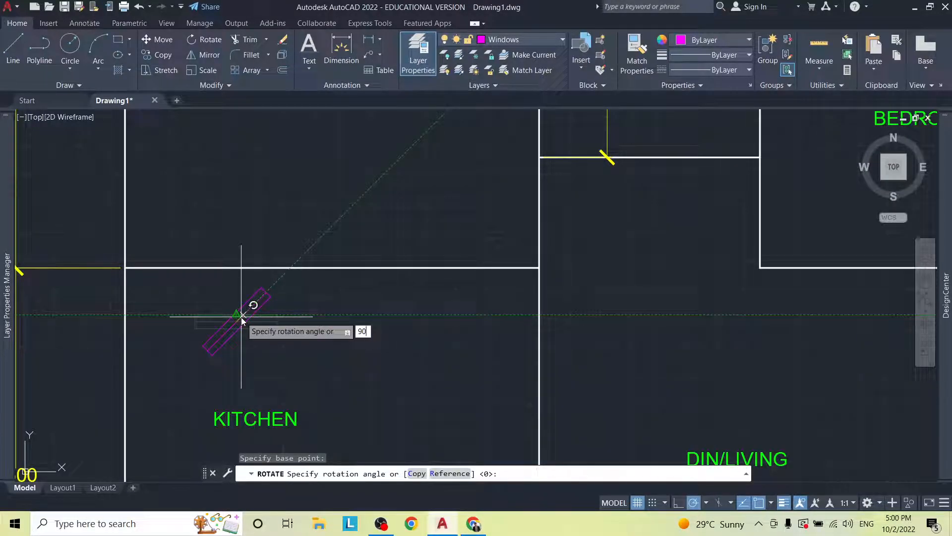
{"action": "type", "text": "90"}
{"action": "key", "text": "Return"}
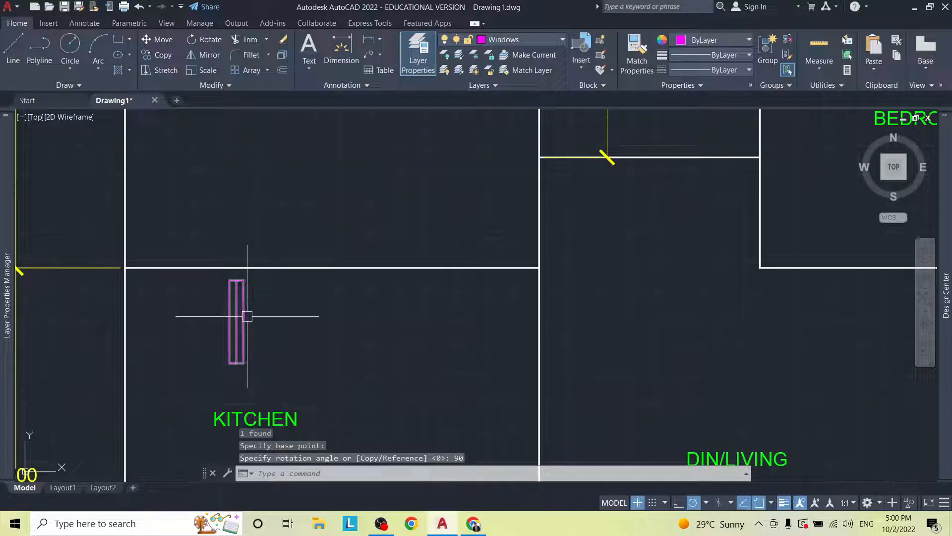
Step: Move the rotated Window 2 block by its centre line onto the kitchen's west outer wall, slightly above the wall's middle
{"action": "left_click", "coordinate": [267, 303]}
{"action": "left_click", "coordinate": [243, 320]}
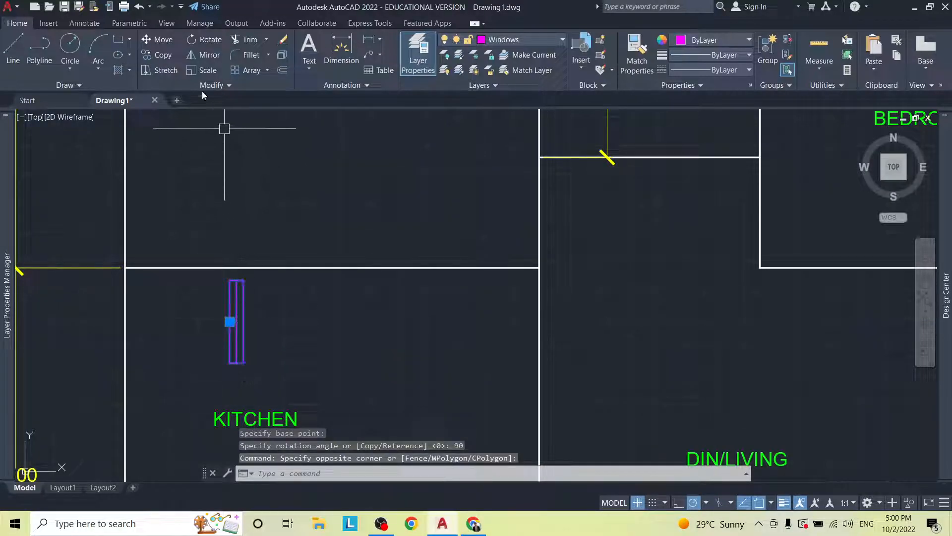
{"action": "left_click", "coordinate": [160, 40]}
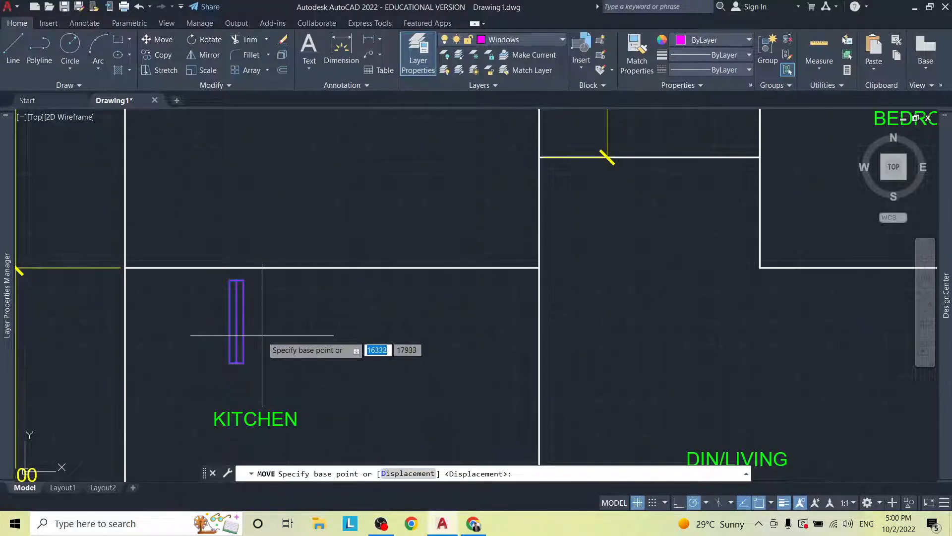
{"action": "left_click", "coordinate": [233, 323]}
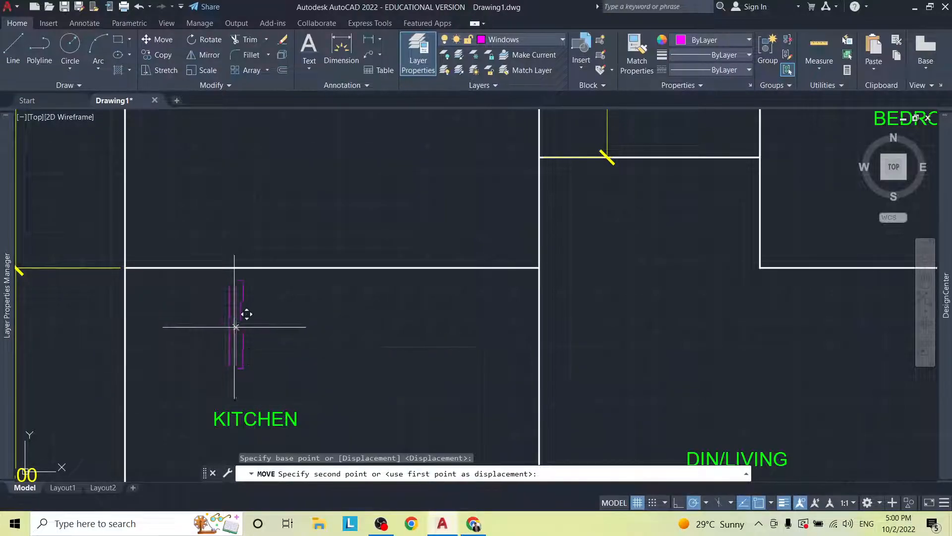
{"action": "scroll", "coordinate": [229, 346], "scroll_direction": "down", "scroll_amount": 5}
{"action": "middle_click_drag", "start_coordinate": [208, 367], "coordinate": [241, 279]}
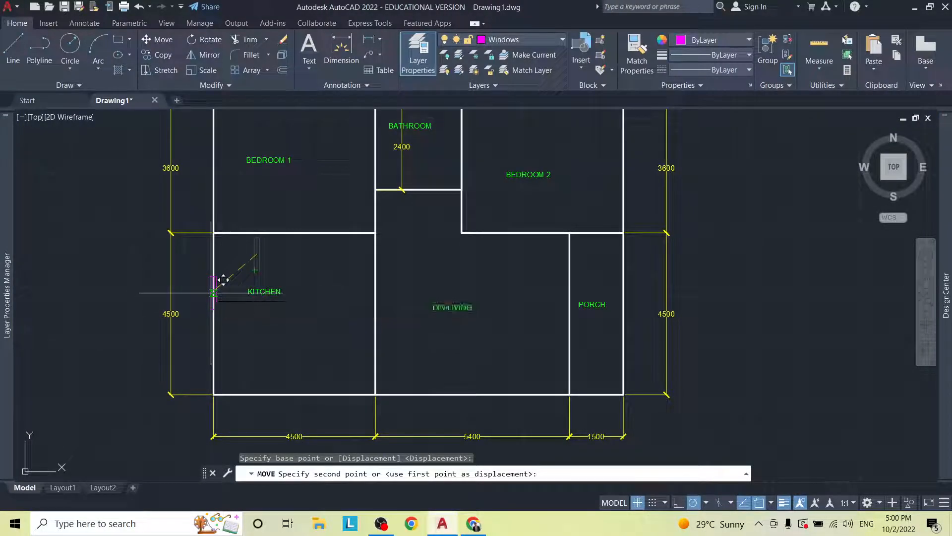
{"action": "scroll", "coordinate": [222, 279], "scroll_direction": "up", "scroll_amount": 6}
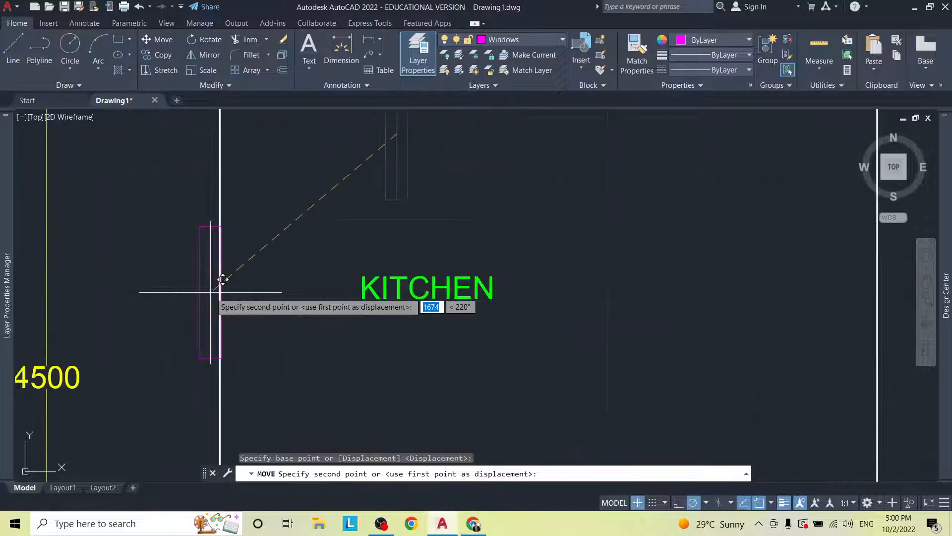
{"action": "scroll", "coordinate": [225, 281], "scroll_direction": "down", "scroll_amount": 4}
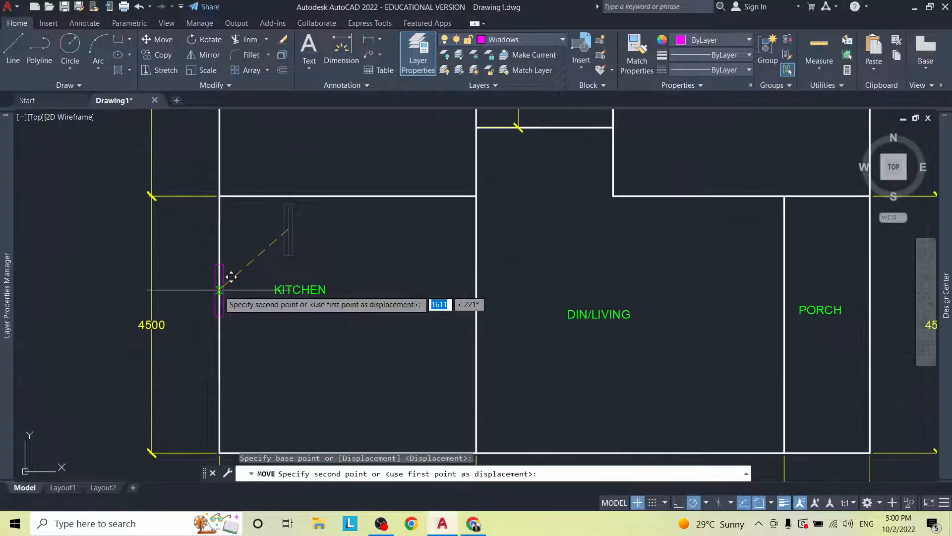
{"action": "left_click", "coordinate": [219, 301]}
{"action": "key", "text": "Escape"}
{"action": "scroll", "coordinate": [357, 292], "scroll_direction": "down", "scroll_amount": 2}
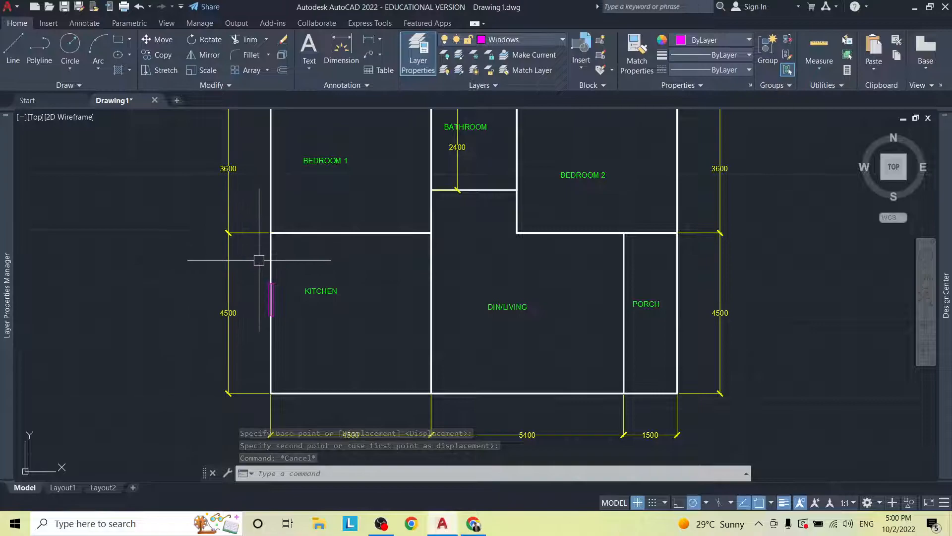
{"action": "scroll", "coordinate": [342, 292], "scroll_direction": "down", "scroll_amount": 2}
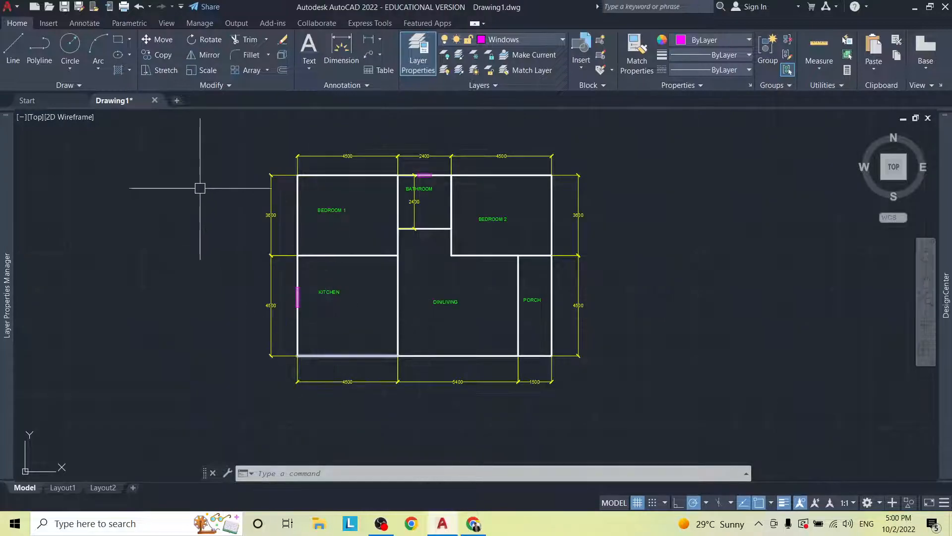
Step: Insert the longest window block horizontally inside the kitchen, just above its lower wall
{"action": "left_click", "coordinate": [48, 23]}
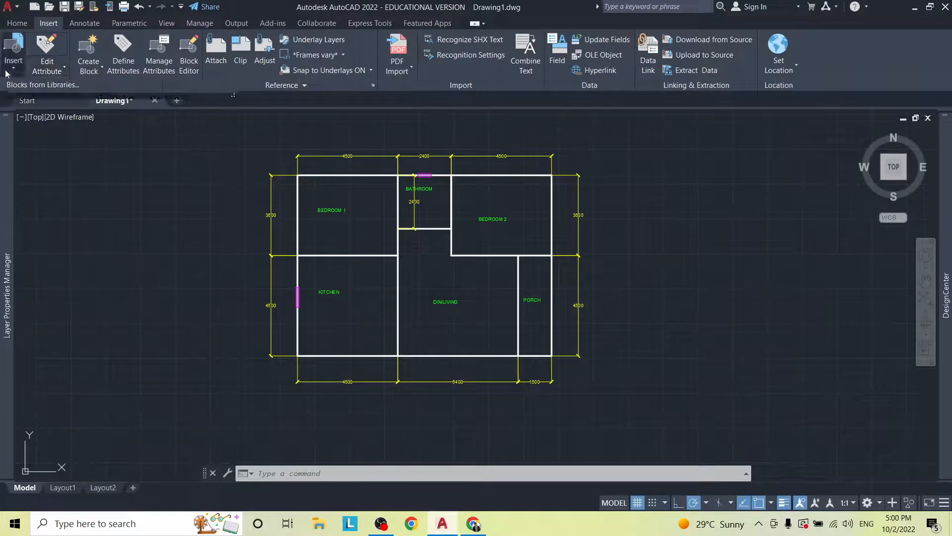
{"action": "left_click", "coordinate": [13, 52]}
{"action": "left_click", "coordinate": [160, 100]}
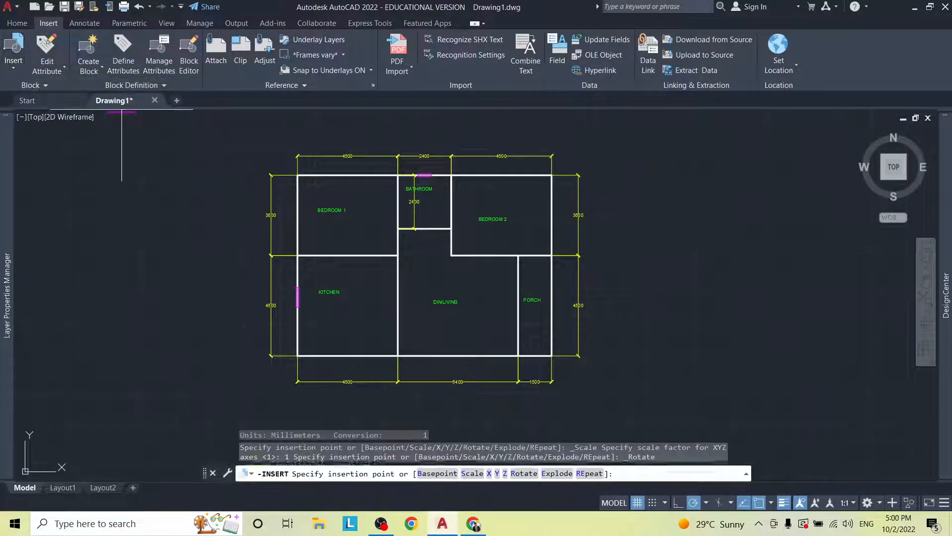
{"action": "scroll", "coordinate": [342, 339], "scroll_direction": "up", "scroll_amount": 6}
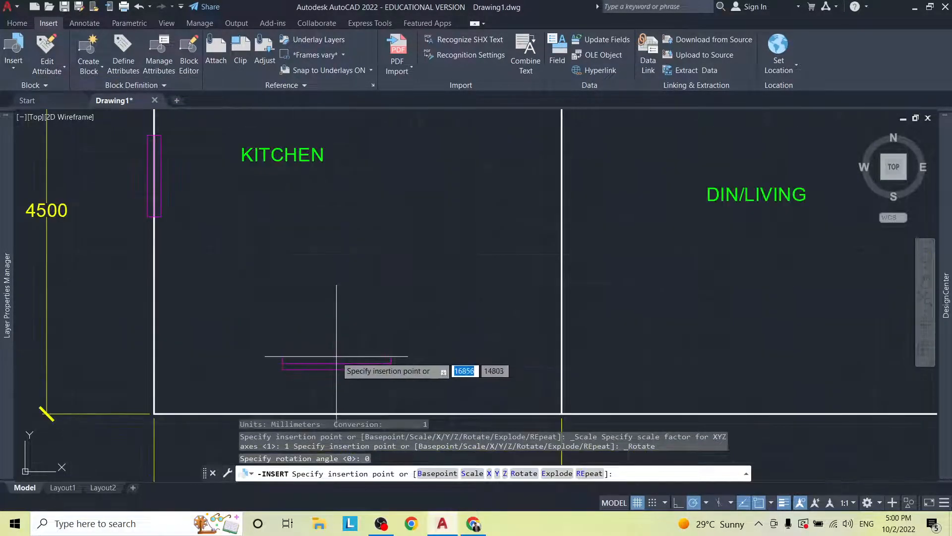
{"action": "mouse_move", "coordinate": [340, 356]}
{"action": "middle_mouse_down"}
{"action": "mouse_move", "coordinate": [329, 351]}
{"action": "mouse_move", "coordinate": [334, 333]}
{"action": "mouse_move", "coordinate": [350, 335]}
{"action": "mouse_move", "coordinate": [333, 299]}
{"action": "middle_mouse_up"}
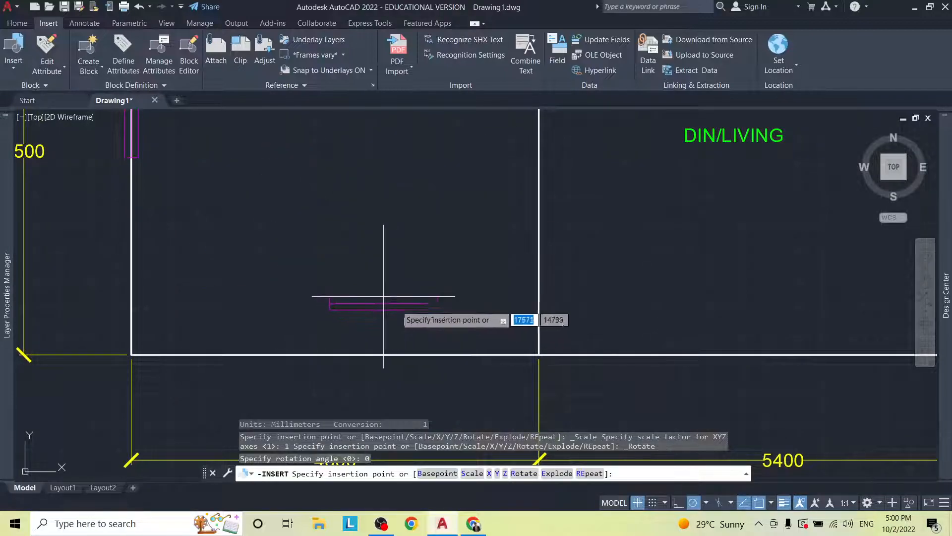
{"action": "middle_click_drag", "start_coordinate": [363, 362], "coordinate": [336, 202]}
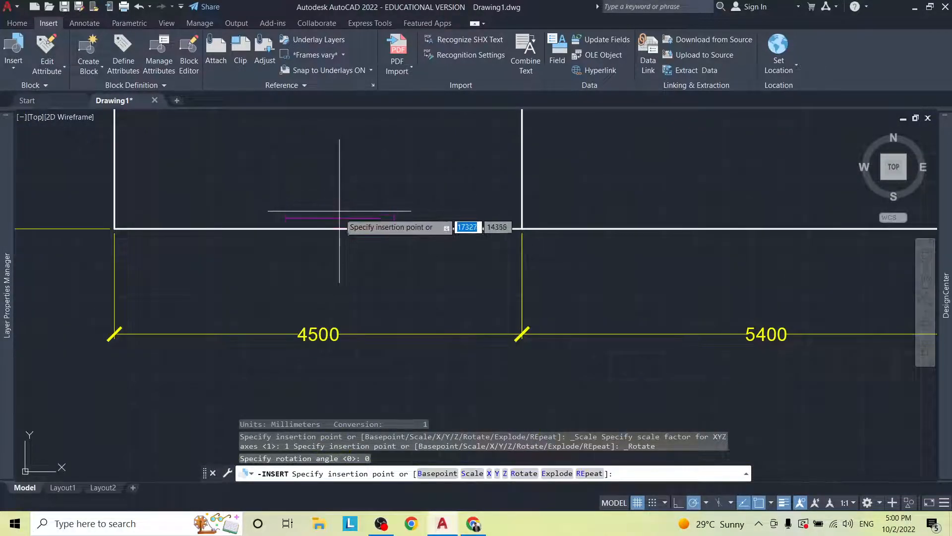
{"action": "left_click", "coordinate": [336, 201]}
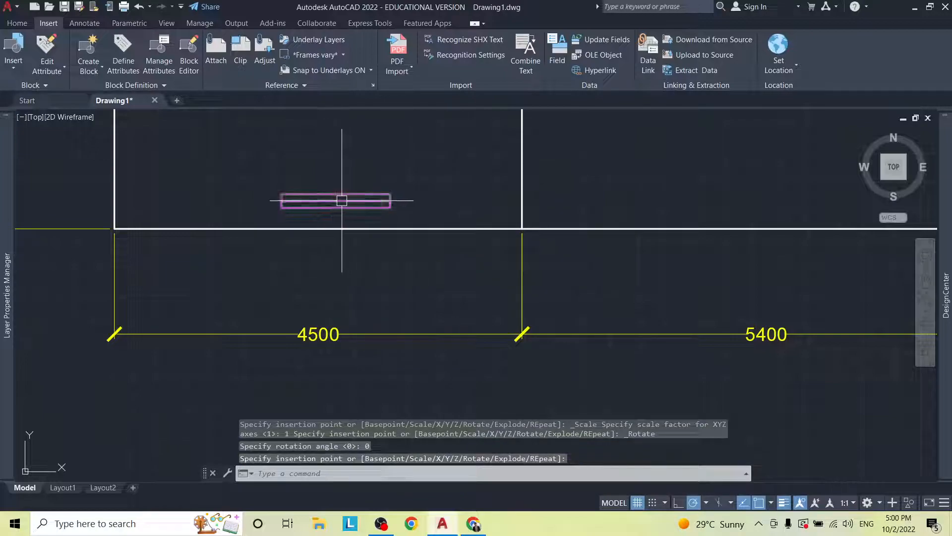
Step: Move the new window by the midpoint of its centre line straight down onto the kitchen's lower wall
{"action": "left_click", "coordinate": [336, 200]}
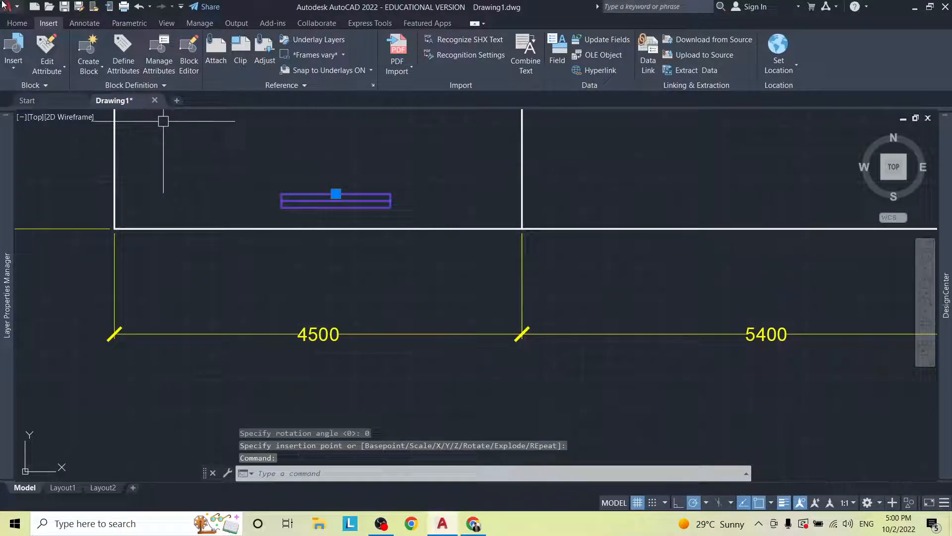
{"action": "left_click", "coordinate": [15, 22]}
{"action": "left_click", "coordinate": [165, 40]}
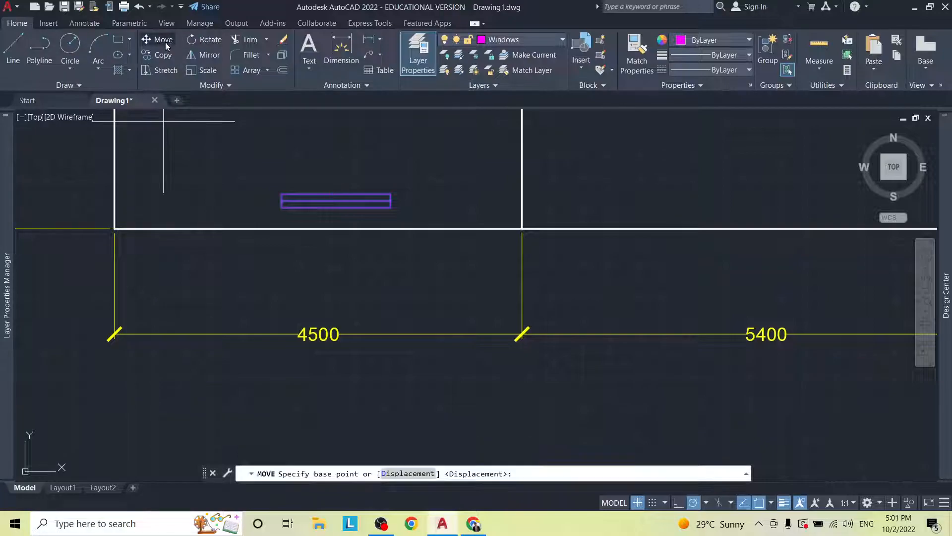
{"action": "left_click", "coordinate": [335, 193]}
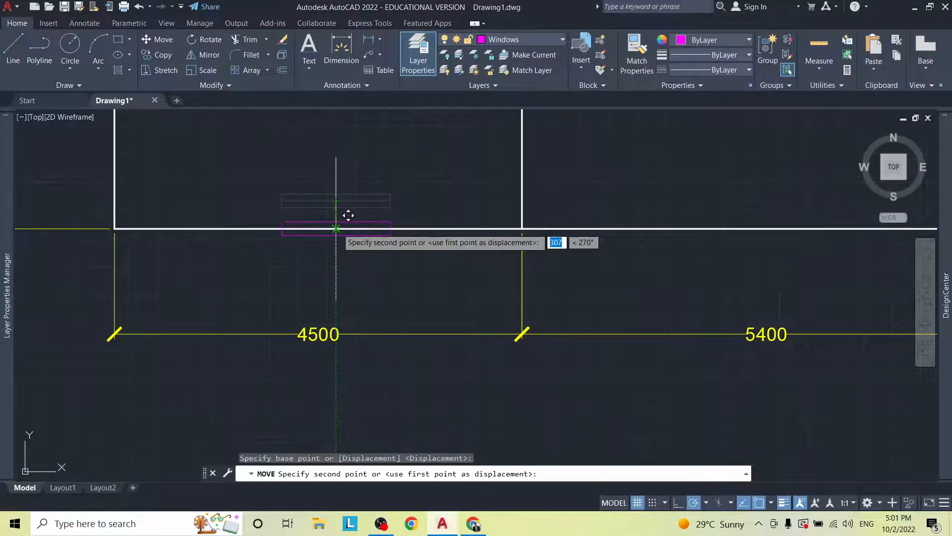
{"action": "left_click", "coordinate": [336, 228]}
Step: Copy the kitchen's lower window by its centre-line midpoint to two spots side by side on the dining/living room's lower wall
{"action": "scroll", "coordinate": [543, 205], "scroll_direction": "down", "scroll_amount": 2}
{"action": "scroll", "coordinate": [535, 205], "scroll_direction": "down", "scroll_amount": 2}
{"action": "middle_click_drag", "start_coordinate": [492, 194], "coordinate": [418, 266]}
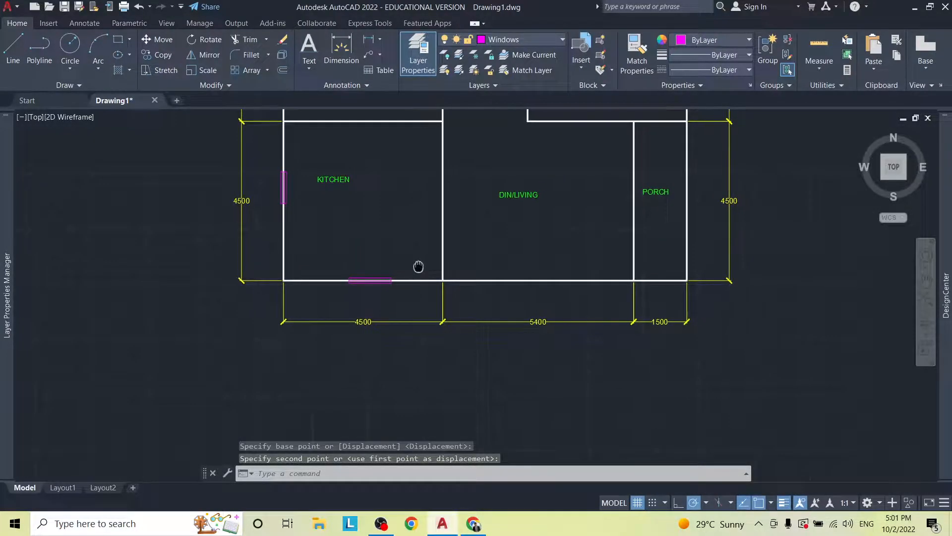
{"action": "scroll", "coordinate": [386, 283], "scroll_direction": "up", "scroll_amount": 3}
{"action": "left_click", "coordinate": [388, 279]}
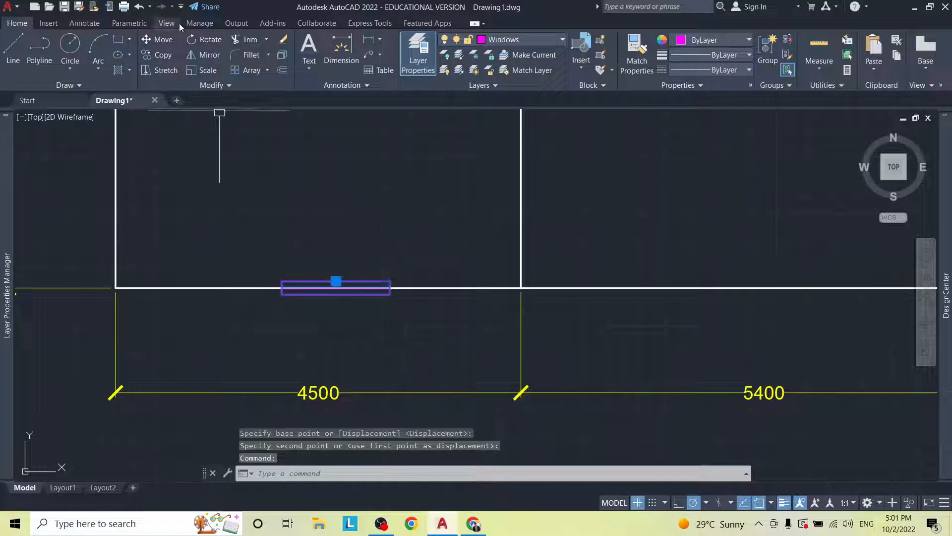
{"action": "left_click", "coordinate": [167, 58]}
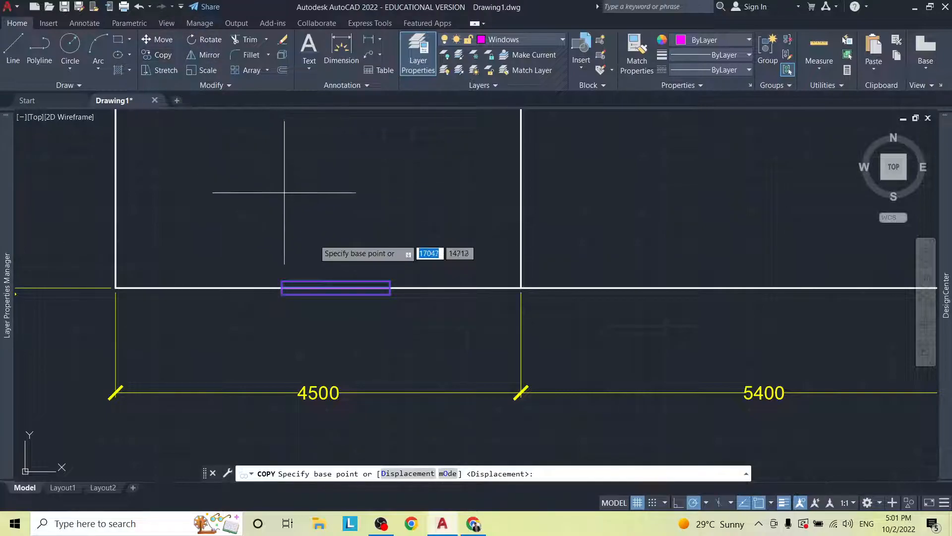
{"action": "left_click", "coordinate": [336, 286]}
{"action": "mouse_move", "coordinate": [558, 227]}
{"action": "middle_mouse_down"}
{"action": "mouse_move", "coordinate": [518, 248]}
{"action": "mouse_move", "coordinate": [340, 253]}
{"action": "mouse_move", "coordinate": [340, 297]}
{"action": "middle_mouse_up"}
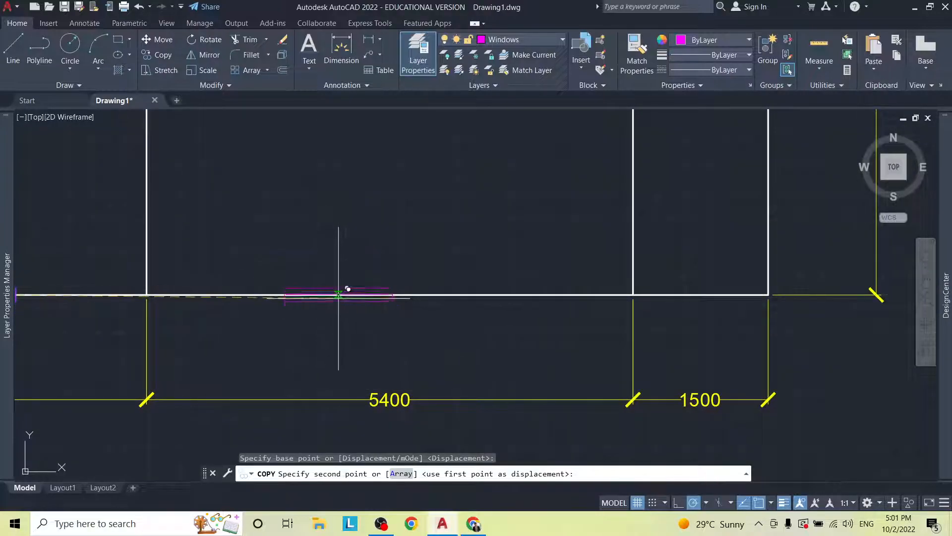
{"action": "left_click", "coordinate": [316, 295]}
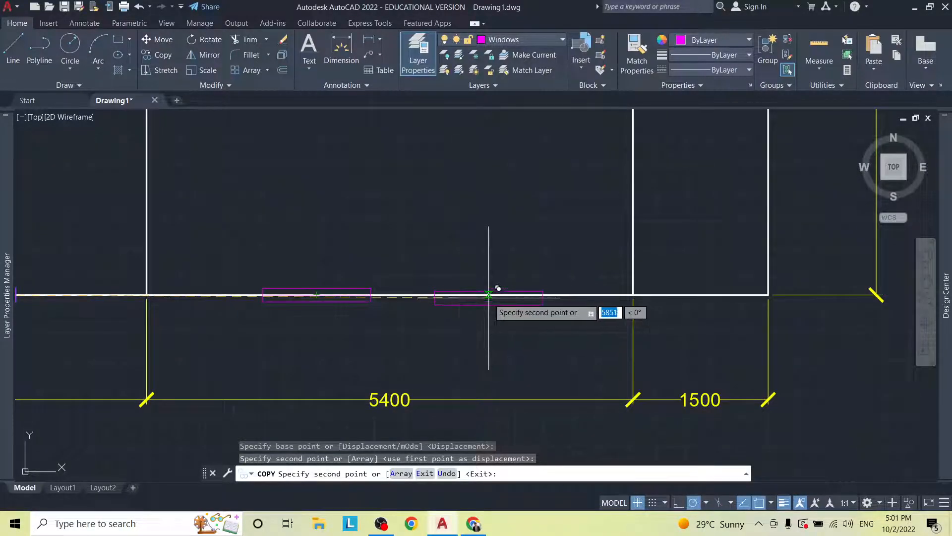
{"action": "left_click", "coordinate": [489, 295]}
Step: Place two more copies of the window, one at the midpoint of Bedroom 2's upper wall and one outside the plan, east of Bedroom 2
{"action": "scroll", "coordinate": [722, 231], "scroll_direction": "down", "scroll_amount": 4}
{"action": "mouse_move", "coordinate": [624, 190]}
{"action": "middle_mouse_down"}
{"action": "mouse_move", "coordinate": [570, 272]}
{"action": "mouse_move", "coordinate": [80, 457]}
{"action": "mouse_move", "coordinate": [41, 532]}
{"action": "middle_mouse_up"}
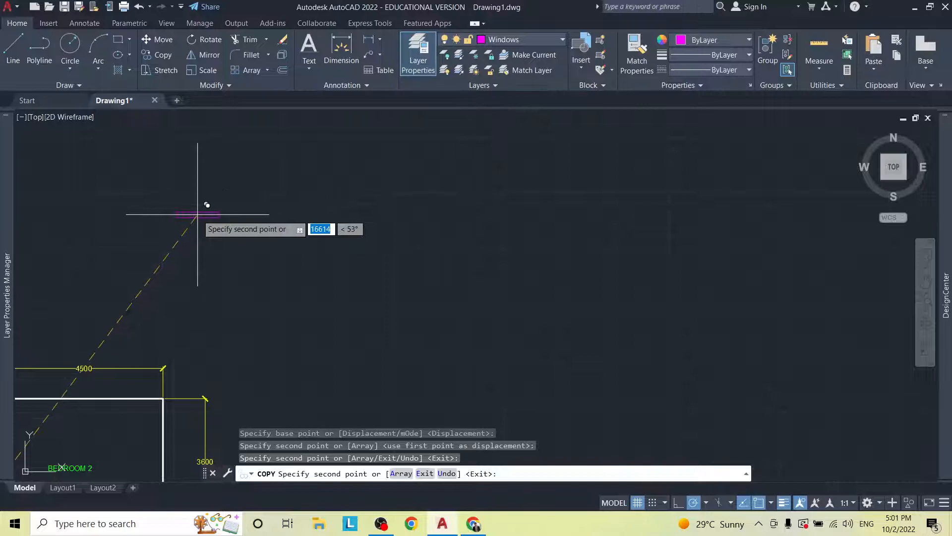
{"action": "middle_click_drag", "start_coordinate": [200, 214], "coordinate": [233, 212]}
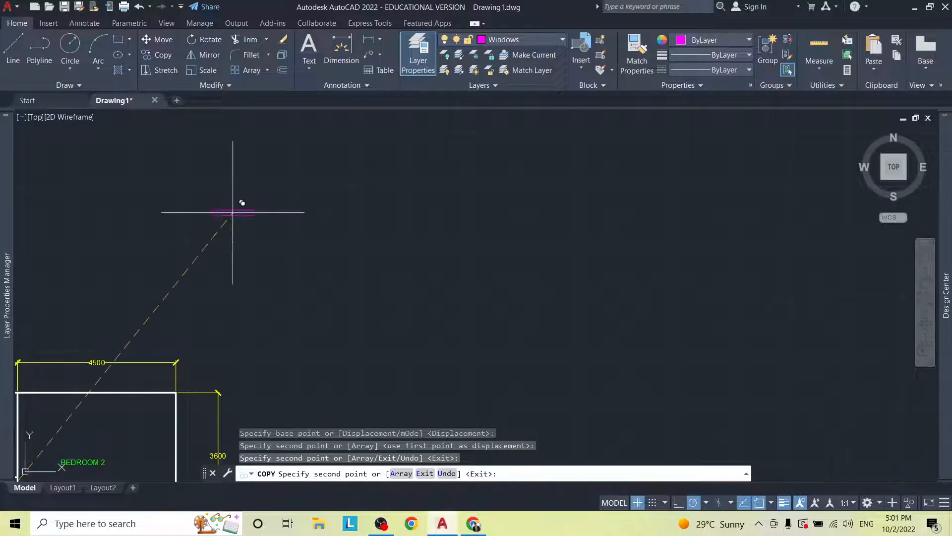
{"action": "middle_click", "coordinate": [242, 202]}
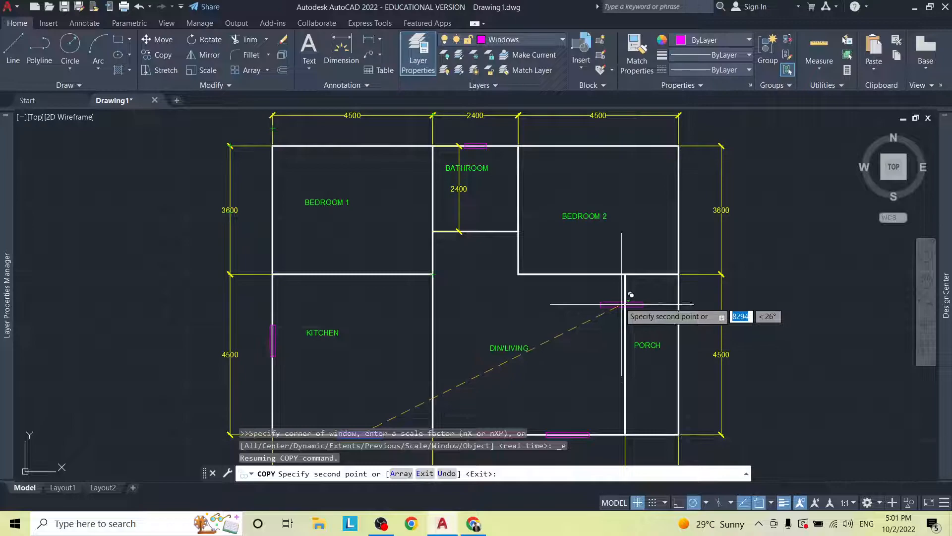
{"action": "left_click", "coordinate": [599, 145]}
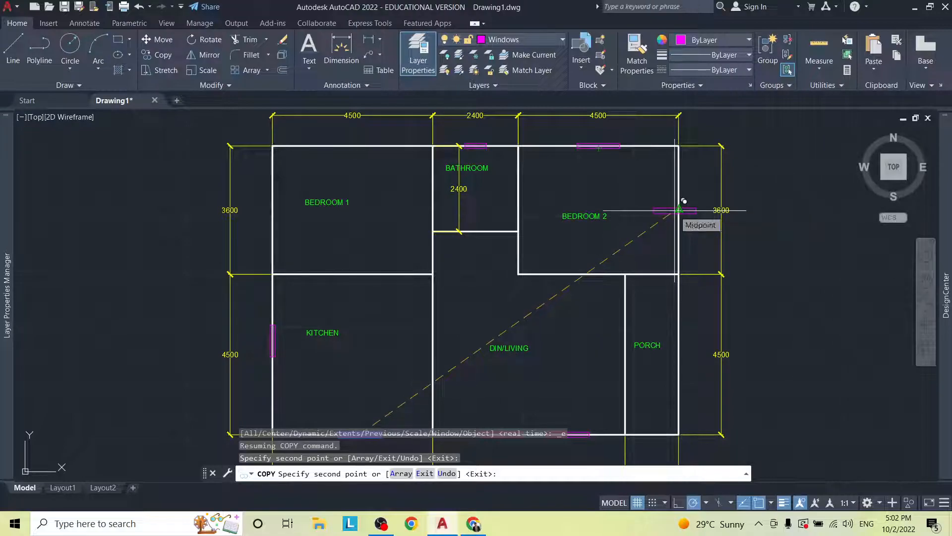
{"action": "left_click", "coordinate": [770, 210]}
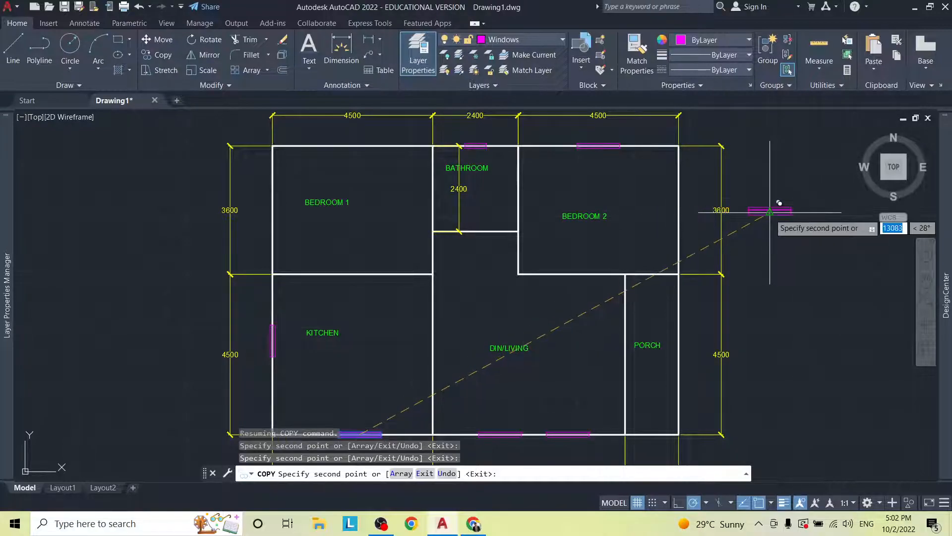
{"action": "key", "text": "Escape"}
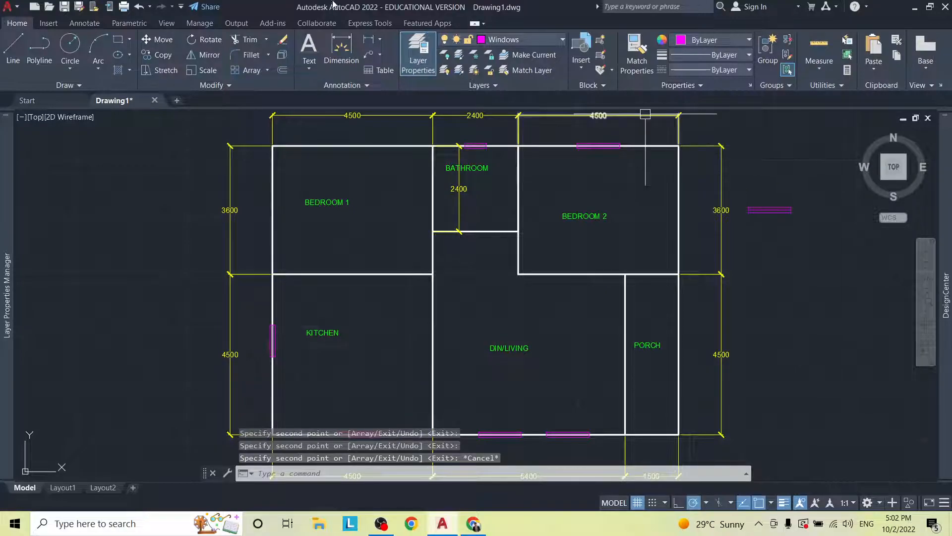
Step: Rotate the window copy outside Bedroom 2 by 90° about the midpoint of its centre line
{"action": "left_click", "coordinate": [202, 42]}
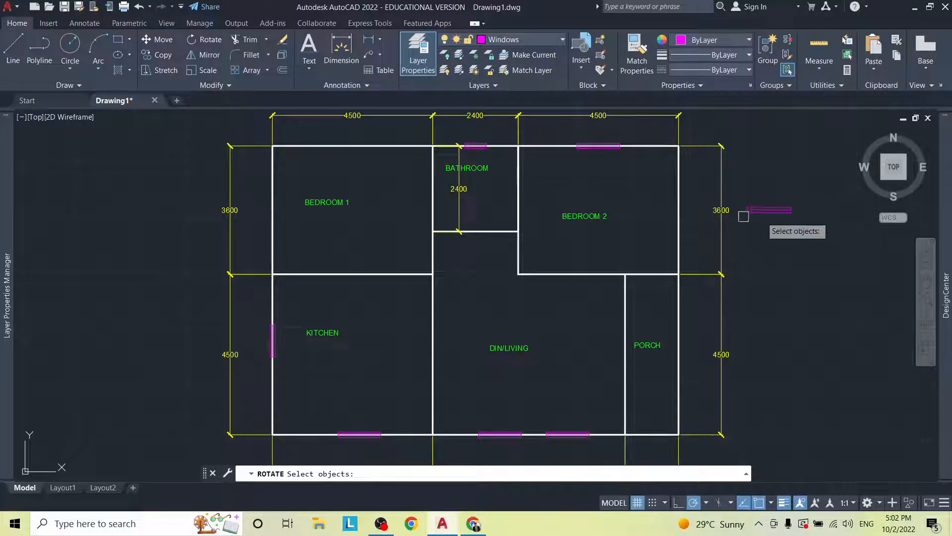
{"action": "left_click", "coordinate": [770, 209]}
{"action": "key", "text": "Return"}
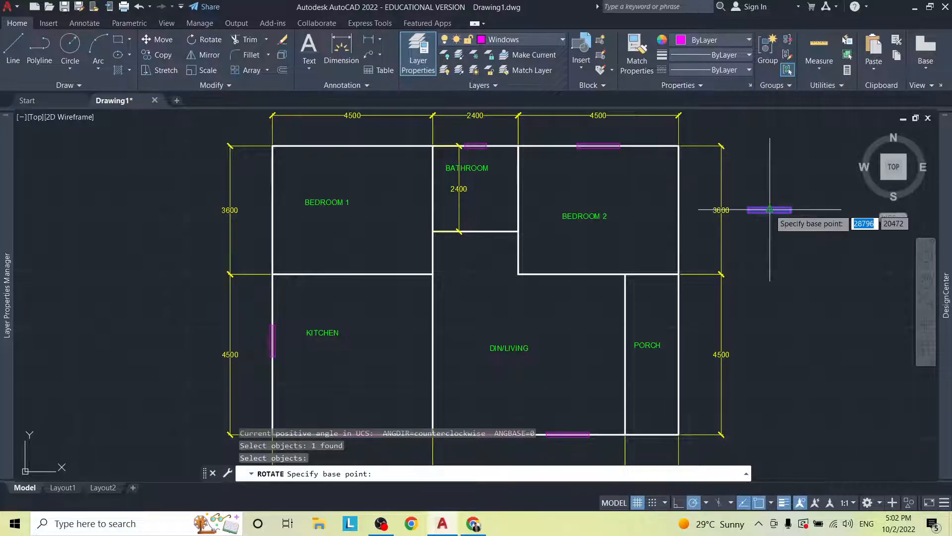
{"action": "scroll", "coordinate": [766, 192], "scroll_direction": "up", "scroll_amount": 4}
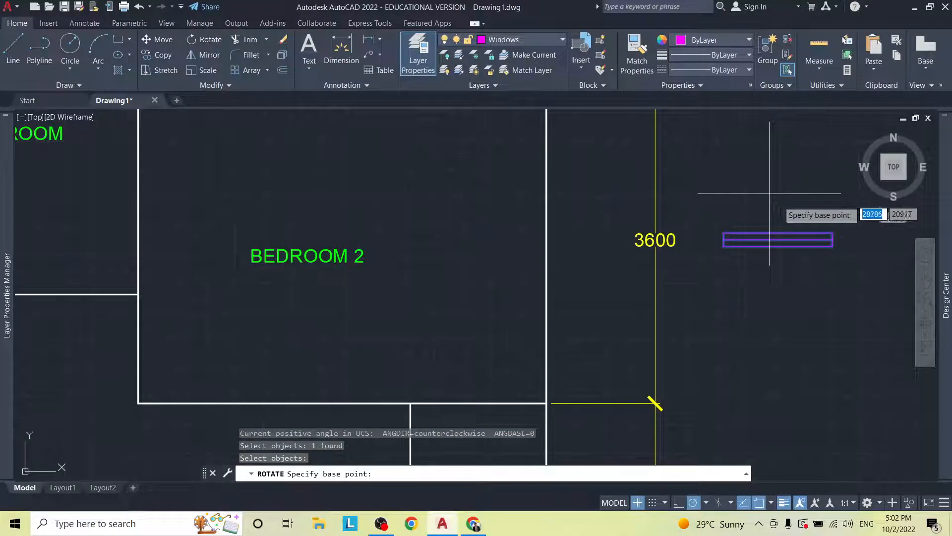
{"action": "left_click", "coordinate": [775, 238]}
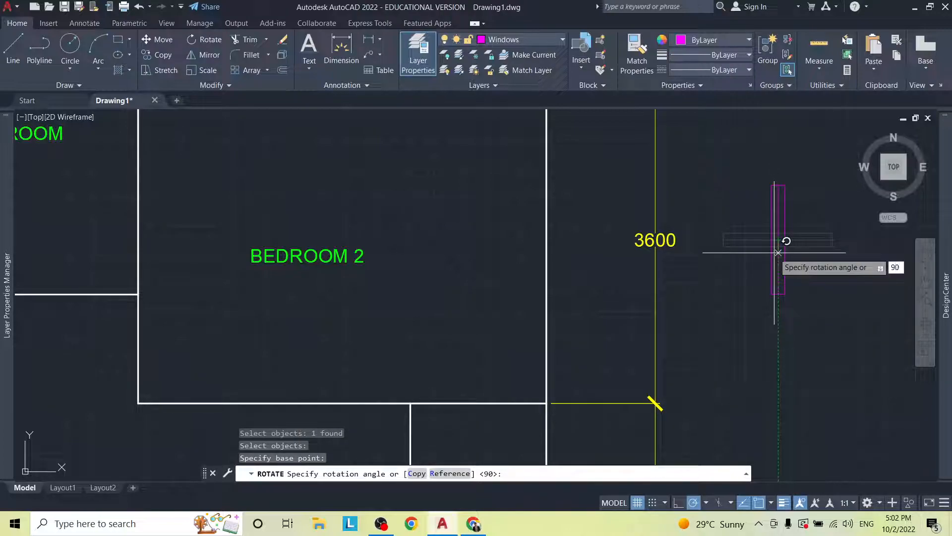
{"action": "key", "text": "Return"}
Step: Move the rotated window by its centre-line midpoint onto the midpoint of Bedroom 2's east outer wall
{"action": "scroll", "coordinate": [699, 246], "scroll_direction": "down", "scroll_amount": 2}
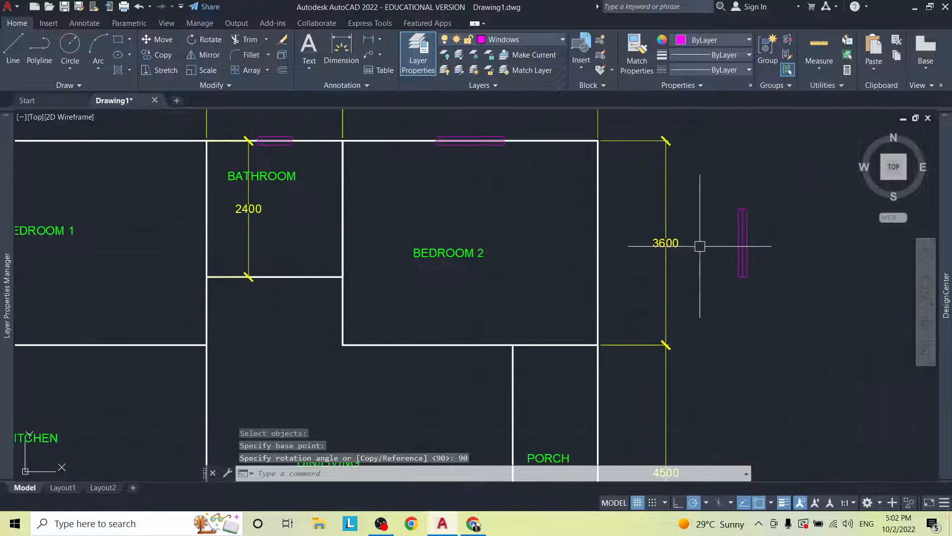
{"action": "left_click", "coordinate": [740, 243]}
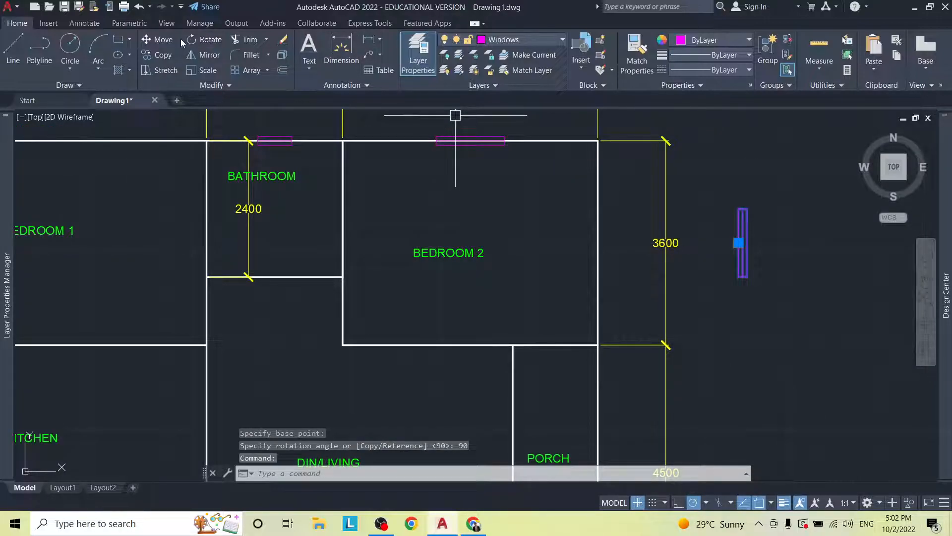
{"action": "left_click", "coordinate": [155, 39]}
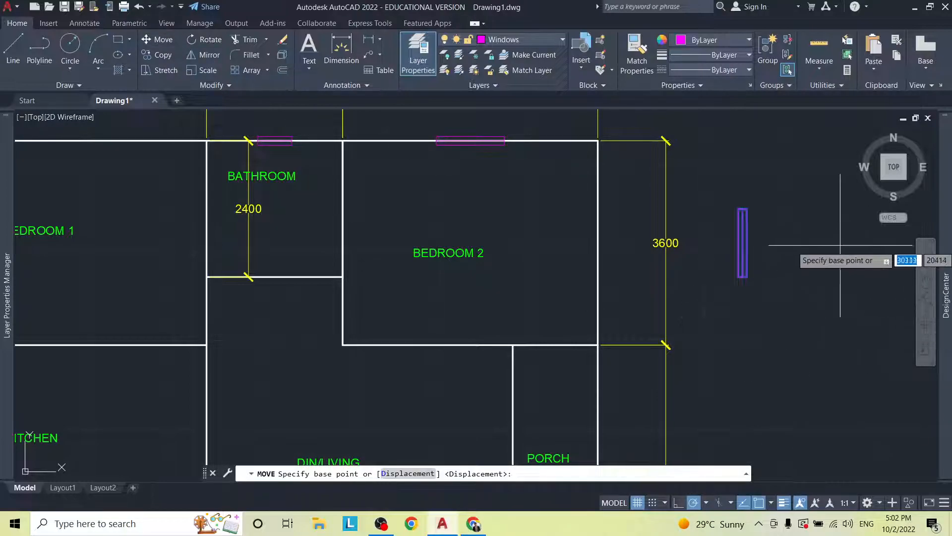
{"action": "left_click", "coordinate": [742, 242]}
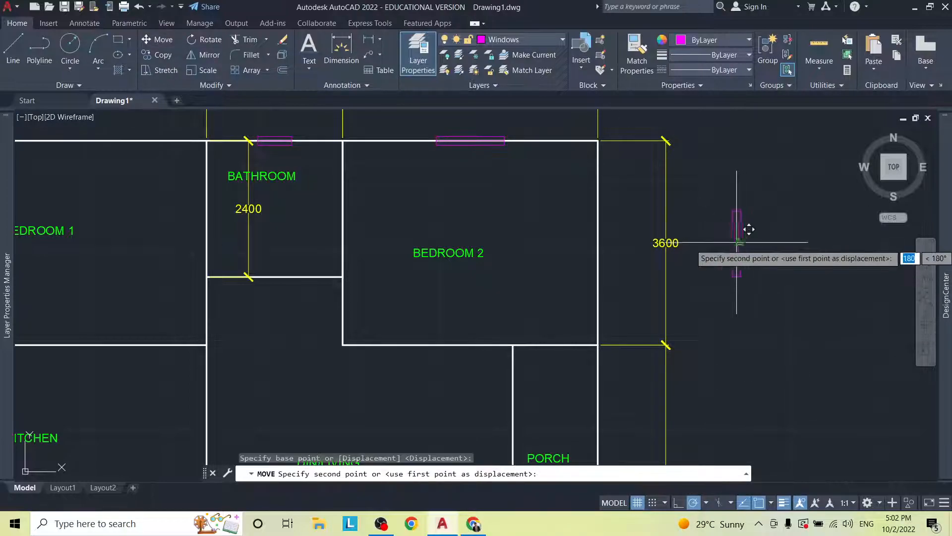
{"action": "left_click", "coordinate": [611, 229]}
Step: Copy Bedroom 2's upper window by its centre-line midpoint to the midpoint of Bedroom 1's upper wall
{"action": "scroll", "coordinate": [752, 237], "scroll_direction": "down", "scroll_amount": 4}
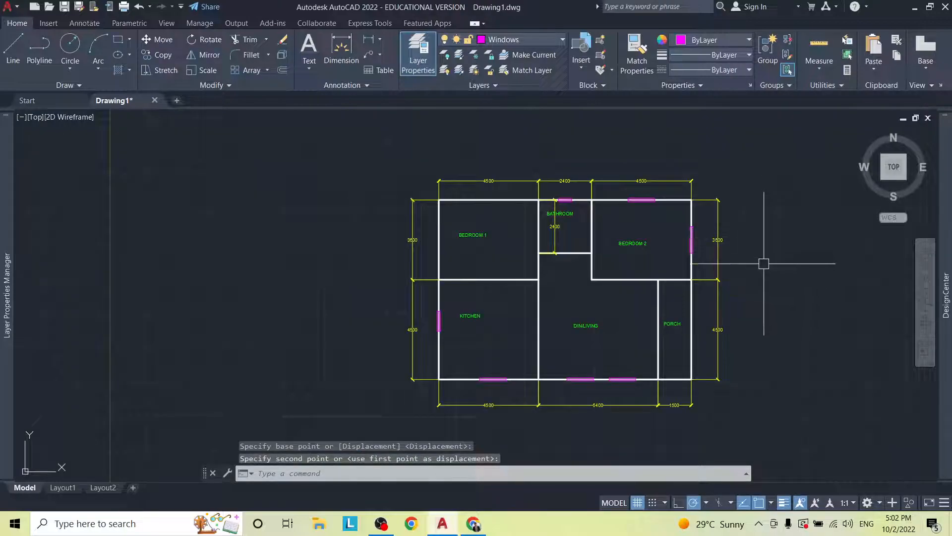
{"action": "scroll", "coordinate": [625, 270], "scroll_direction": "up", "scroll_amount": 2}
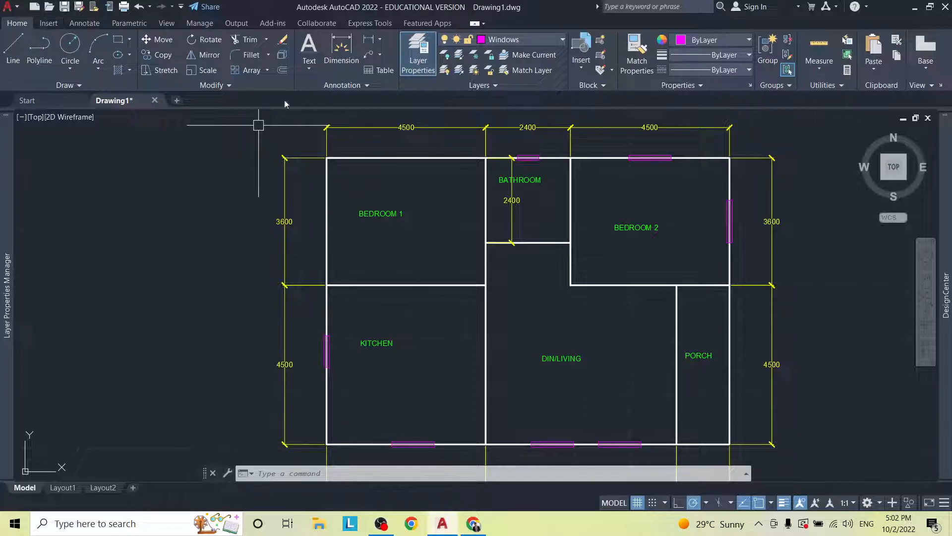
{"action": "left_click", "coordinate": [662, 157]}
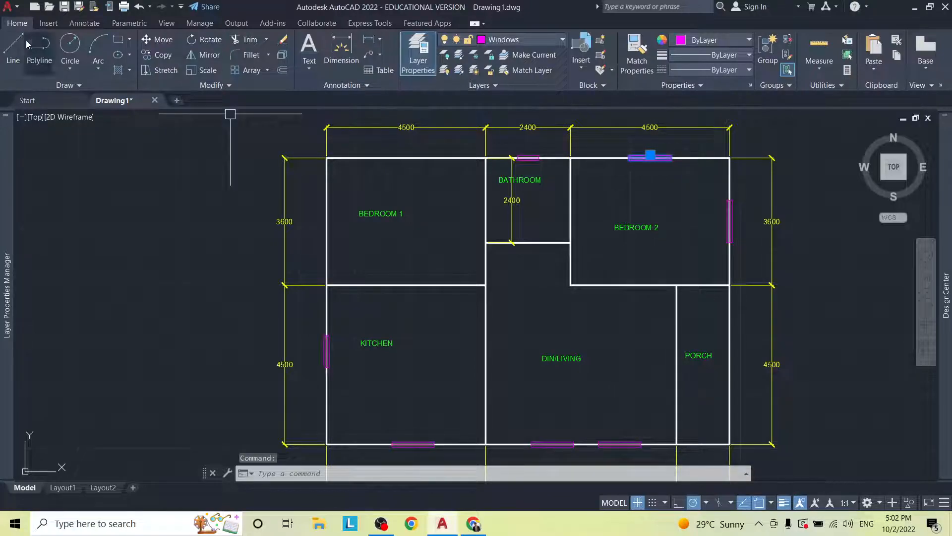
{"action": "left_click", "coordinate": [145, 58]}
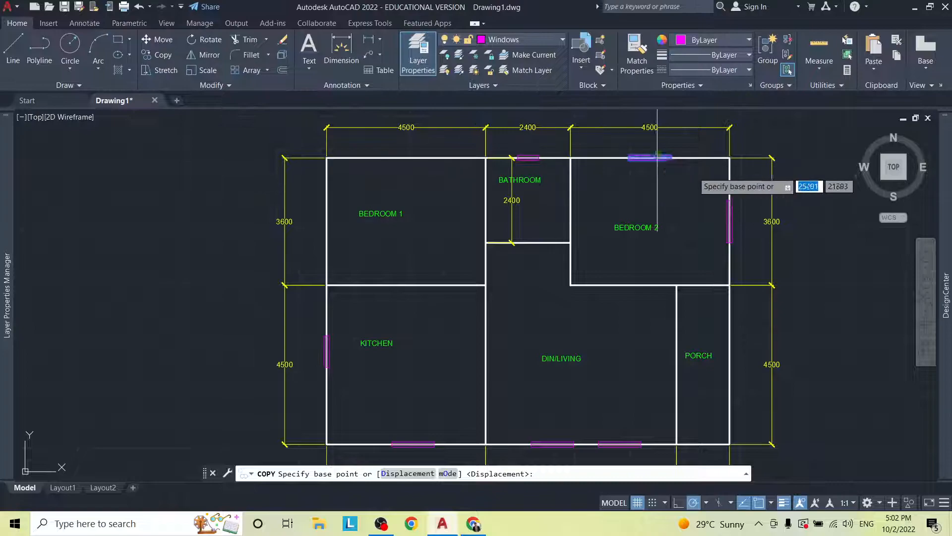
{"action": "scroll", "coordinate": [648, 158], "scroll_direction": "up", "scroll_amount": 2}
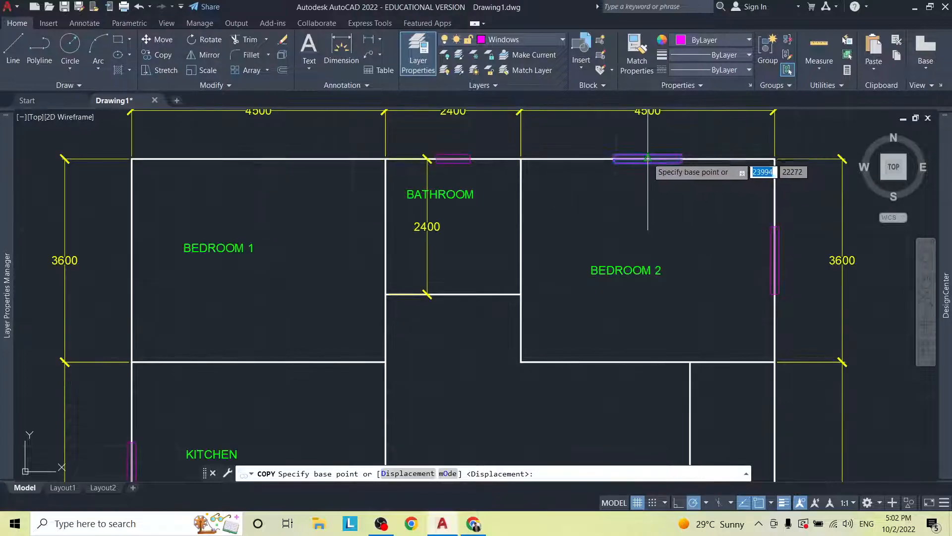
{"action": "left_click", "coordinate": [647, 157]}
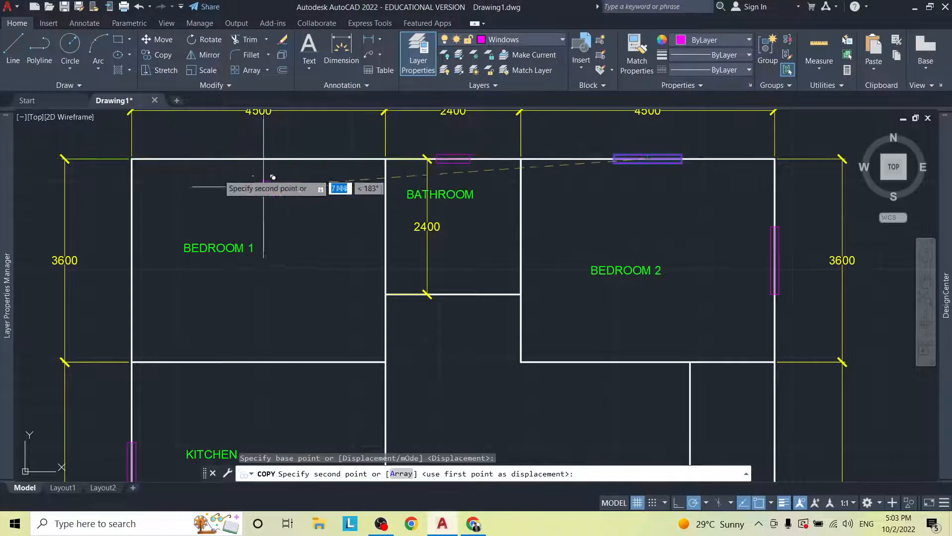
{"action": "left_click", "coordinate": [259, 158]}
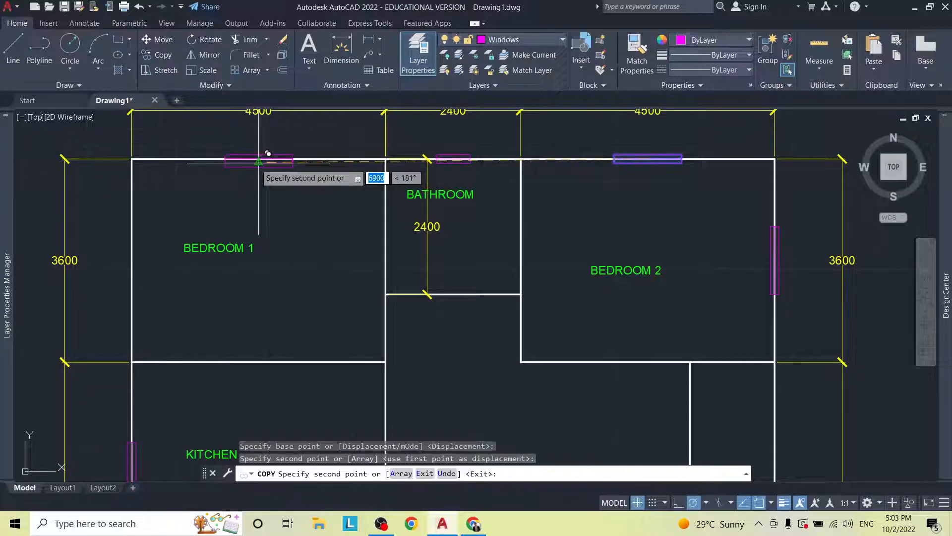
Step: Move Bedroom 2's east window by its centre-line midpoint onto the midpoint of Bedroom 1's west outer wall
{"action": "key", "text": "Escape"}
{"action": "scroll", "coordinate": [310, 186], "scroll_direction": "down", "scroll_amount": 2}
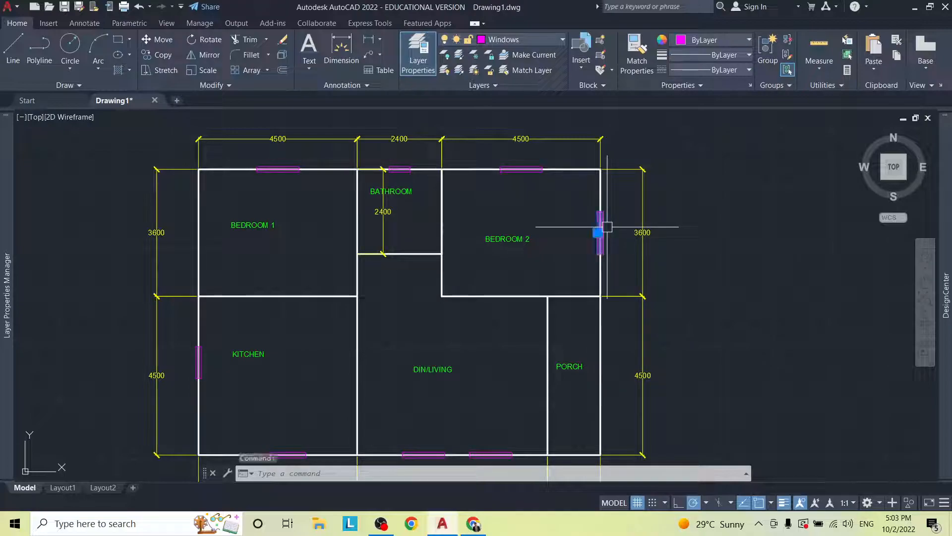
{"action": "left_click", "coordinate": [164, 39]}
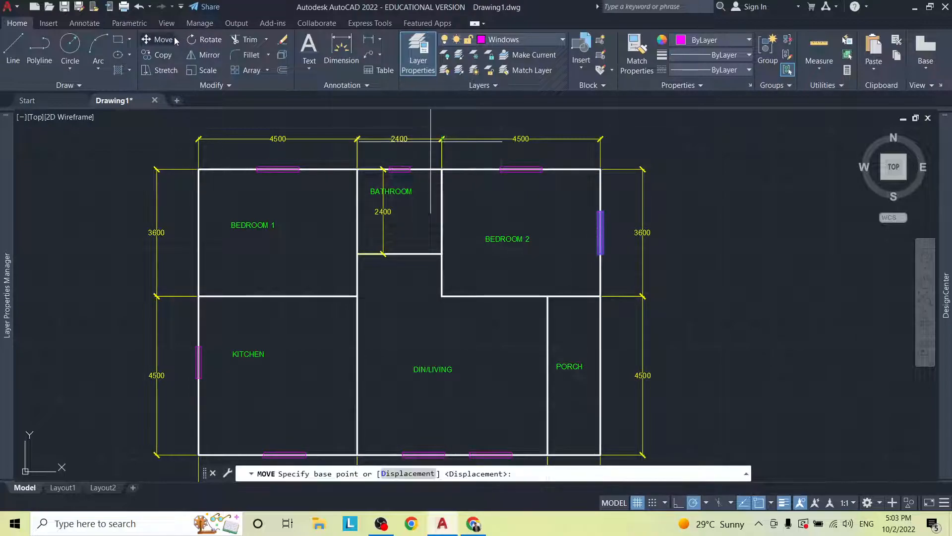
{"action": "scroll", "coordinate": [600, 232], "scroll_direction": "up", "scroll_amount": 4}
{"action": "left_click", "coordinate": [600, 232]}
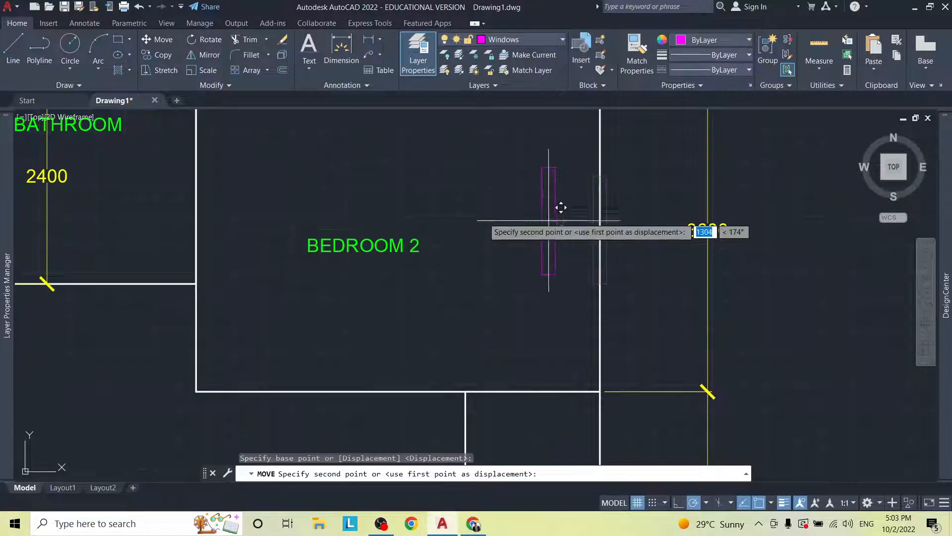
{"action": "scroll", "coordinate": [558, 206], "scroll_direction": "down", "scroll_amount": 5}
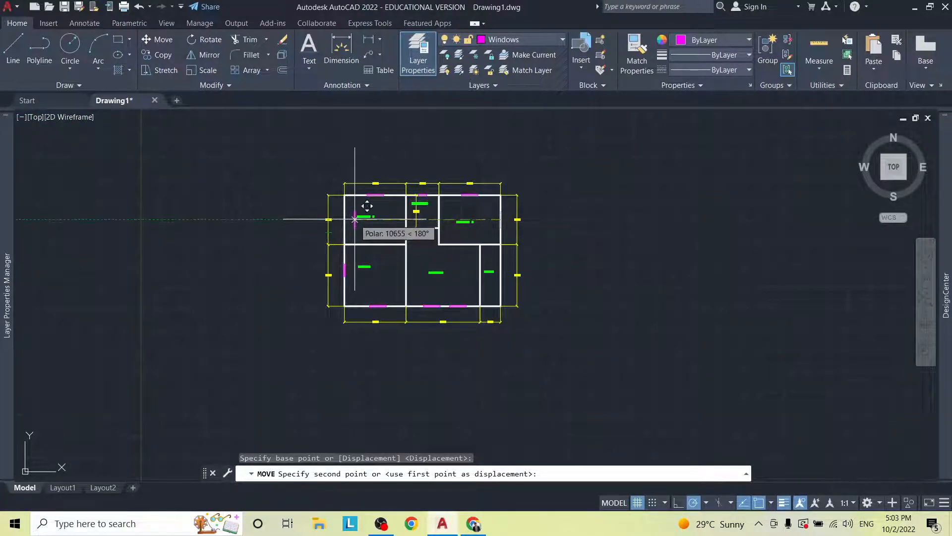
{"action": "scroll", "coordinate": [347, 211], "scroll_direction": "up", "scroll_amount": 8}
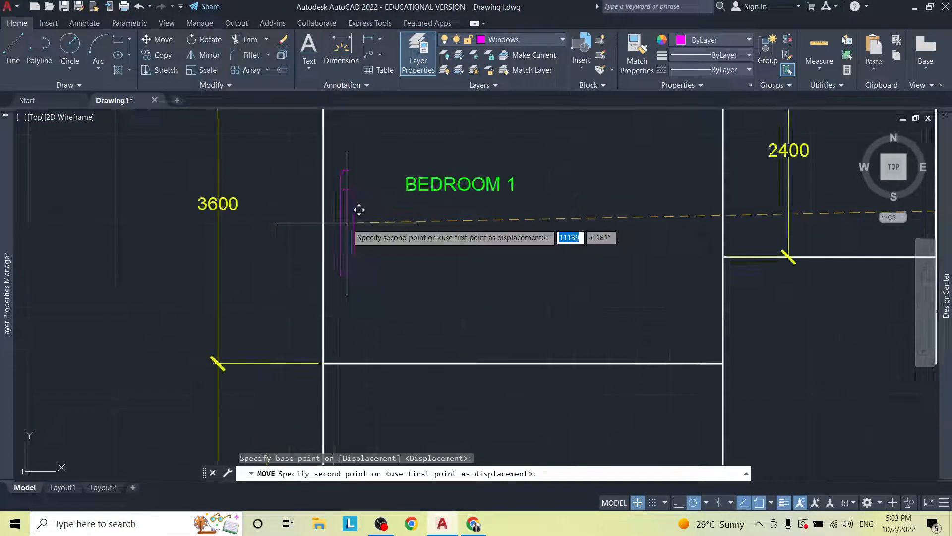
{"action": "left_click", "coordinate": [324, 201]}
{"action": "scroll", "coordinate": [392, 201], "scroll_direction": "down", "scroll_amount": 8}
{"action": "scroll", "coordinate": [384, 180], "scroll_direction": "down", "scroll_amount": 4}
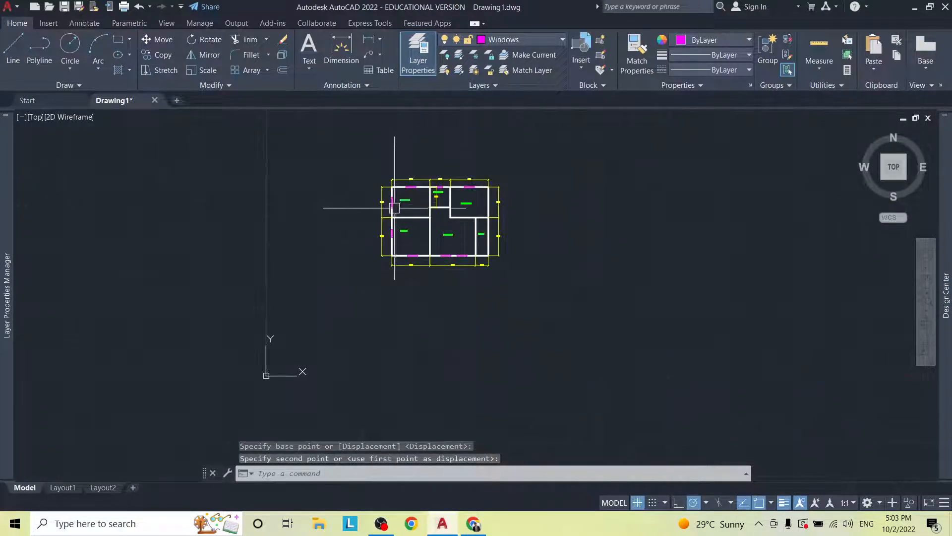
Step: Copy Bedroom 1's west window by its centre-line midpoint to the midpoint of Bedroom 2's east outer wall
{"action": "scroll", "coordinate": [373, 198], "scroll_direction": "up", "scroll_amount": 4}
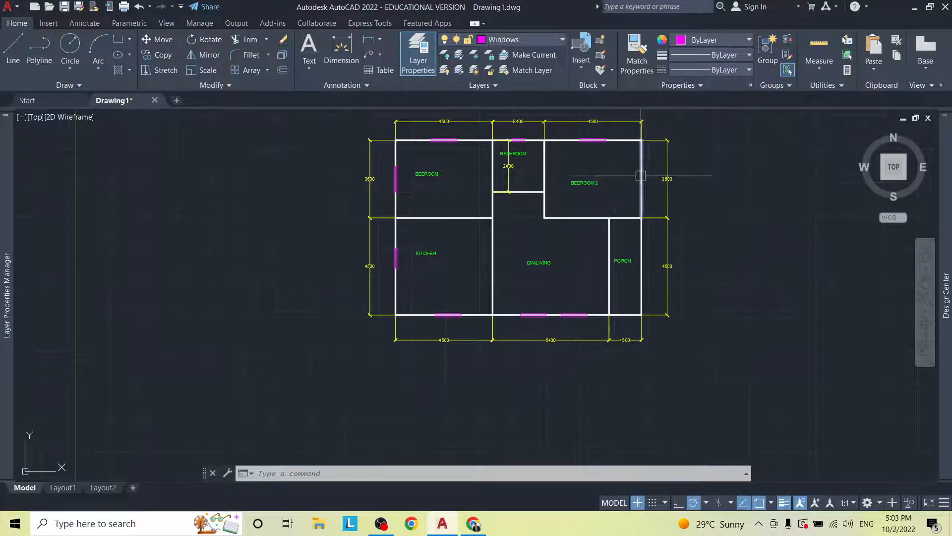
{"action": "left_click", "coordinate": [162, 55]}
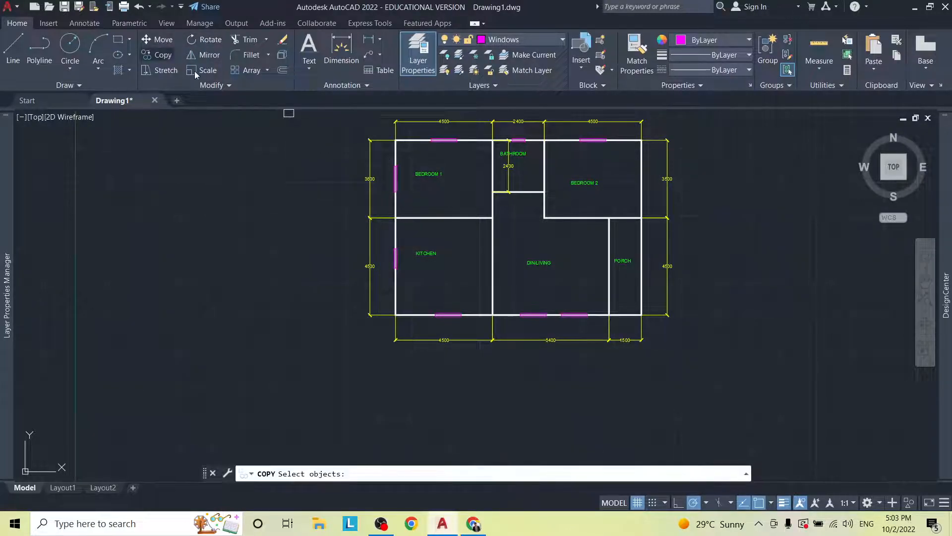
{"action": "scroll", "coordinate": [379, 162], "scroll_direction": "up", "scroll_amount": 4}
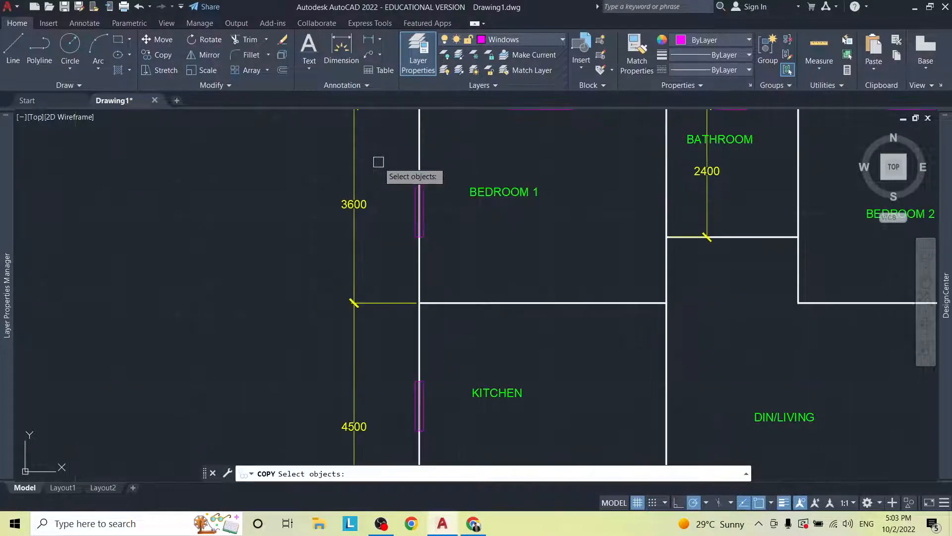
{"action": "left_click", "coordinate": [421, 185]}
{"action": "key", "text": "Return"}
{"action": "left_click", "coordinate": [419, 204]}
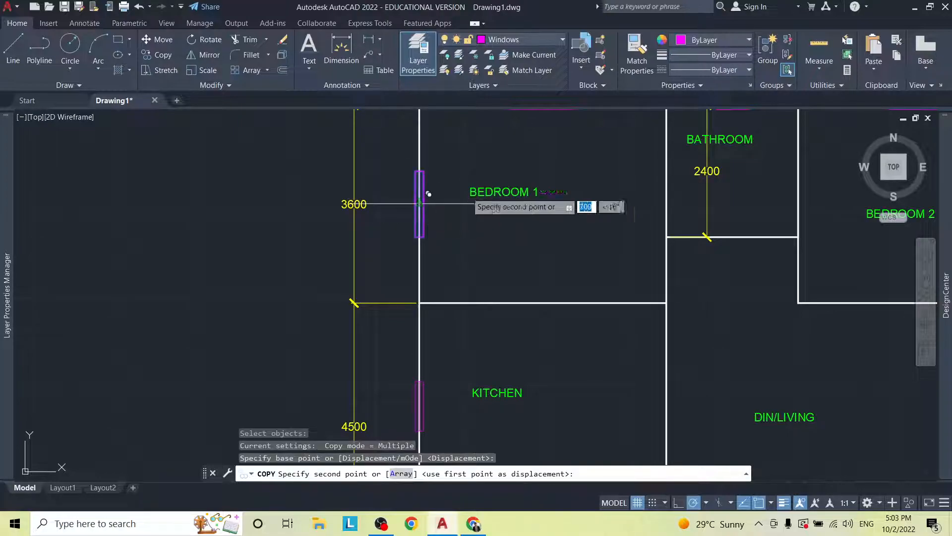
{"action": "scroll", "coordinate": [545, 204], "scroll_direction": "down", "scroll_amount": 5}
{"action": "scroll", "coordinate": [615, 201], "scroll_direction": "up", "scroll_amount": 1}
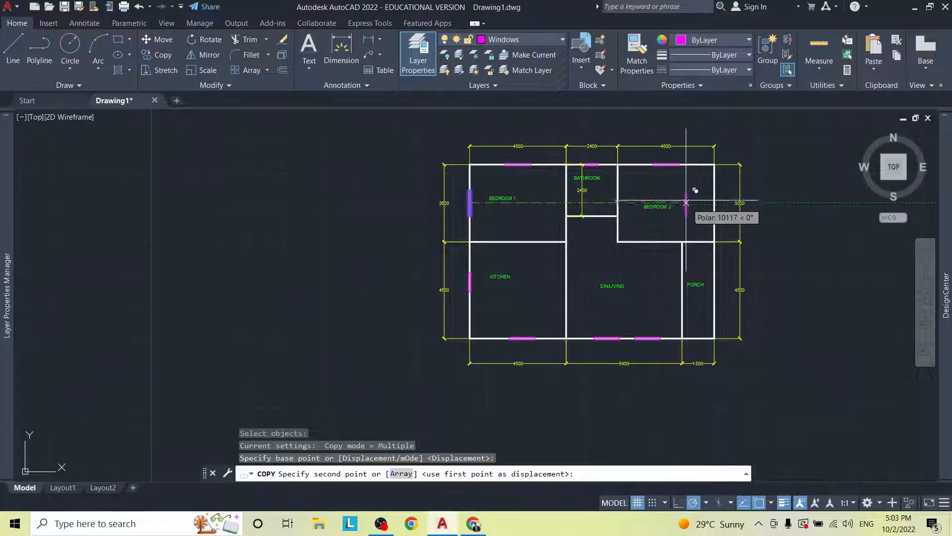
{"action": "scroll", "coordinate": [714, 199], "scroll_direction": "up", "scroll_amount": 4}
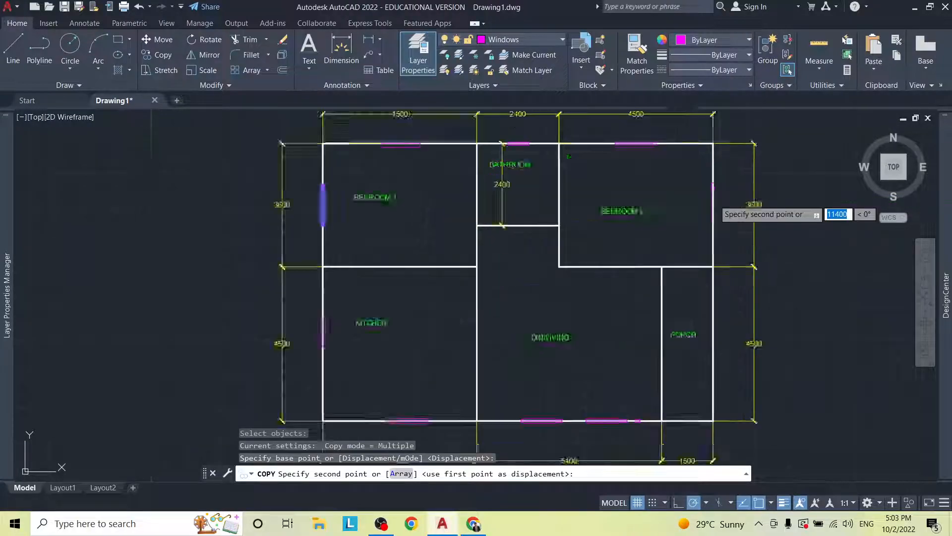
{"action": "left_click", "coordinate": [713, 207]}
{"action": "scroll", "coordinate": [714, 208], "scroll_direction": "down", "scroll_amount": 5}
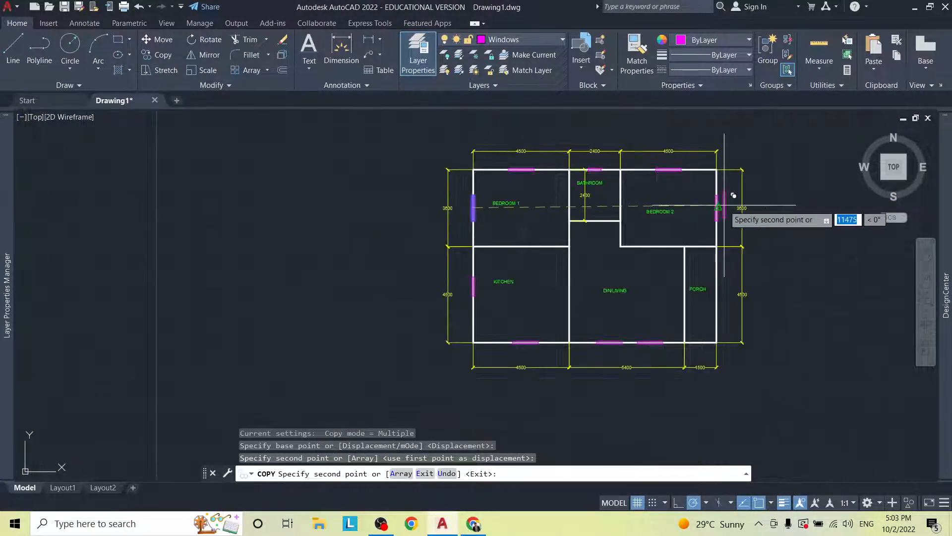
{"action": "key", "text": "Escape"}
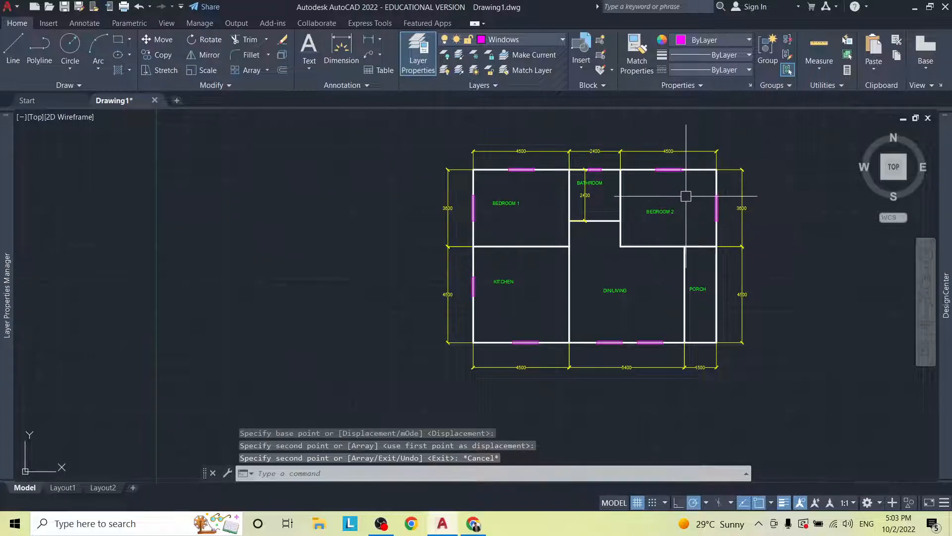
Step: Switch to the AutoDraw sketch in Chrome and draw a green window rectangle on the bathroom's upper wall
{"action": "scroll", "coordinate": [577, 249], "scroll_direction": "up", "scroll_amount": 2}
{"action": "scroll", "coordinate": [478, 268], "scroll_direction": "down", "scroll_amount": 1}
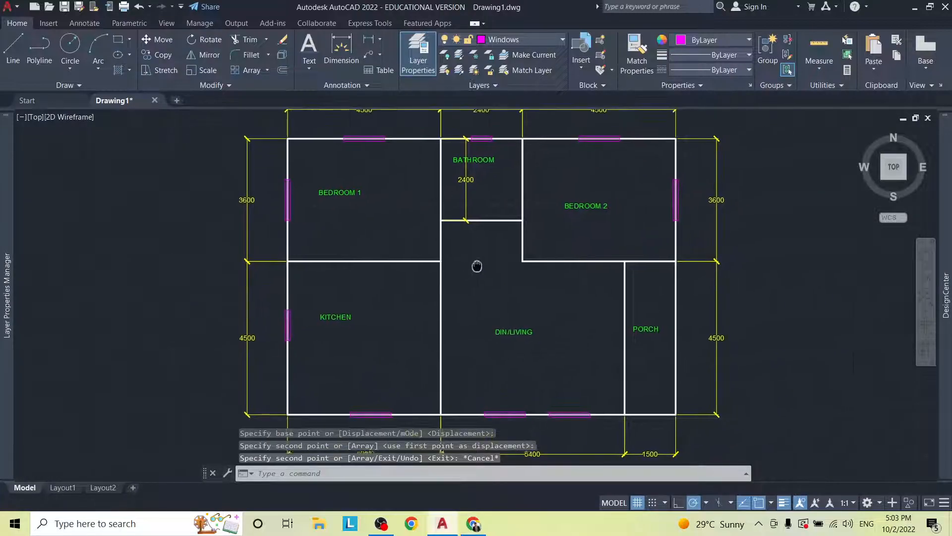
{"action": "scroll", "coordinate": [457, 267], "scroll_direction": "up", "scroll_amount": 1}
{"action": "key", "text": "alt+Tab"}
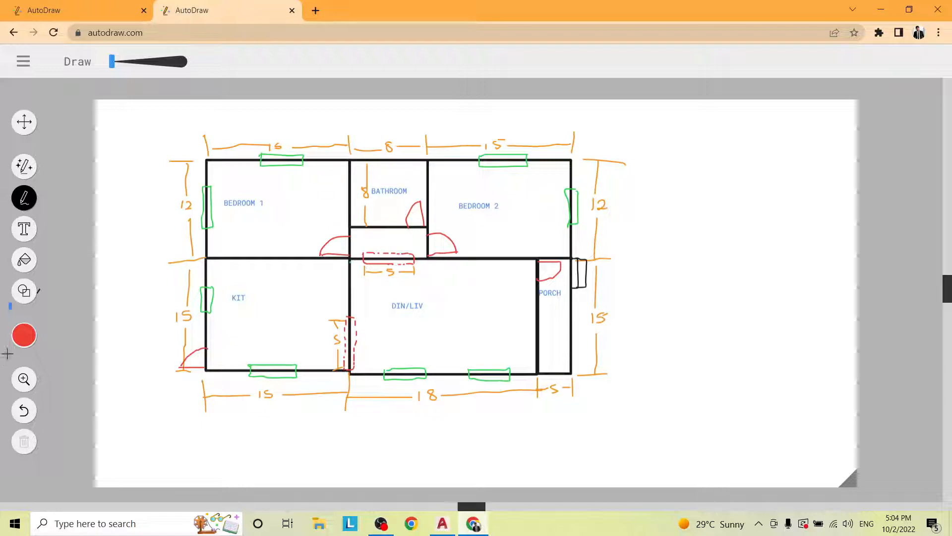
{"action": "left_click", "coordinate": [24, 335]}
{"action": "left_click", "coordinate": [84, 336]}
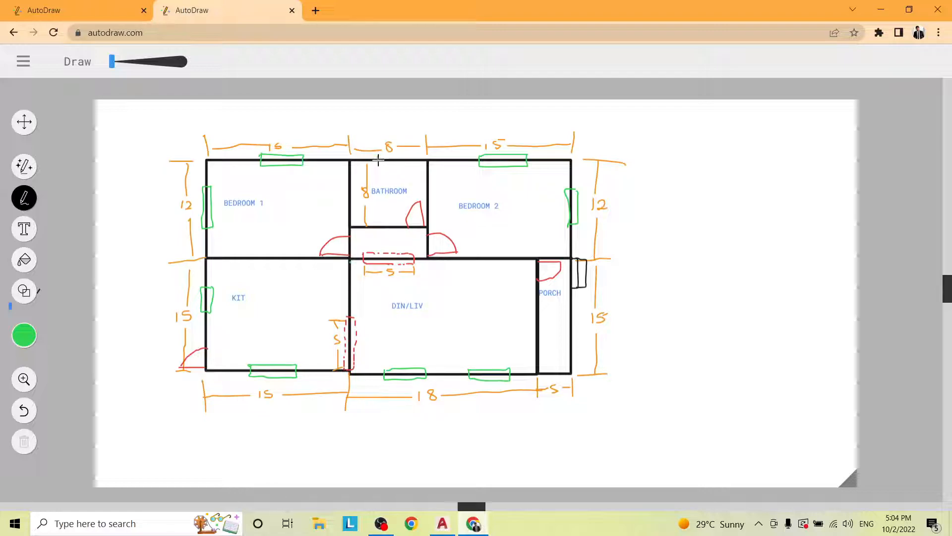
{"action": "mouse_move", "coordinate": [396, 165]}
{"action": "left_mouse_down"}
{"action": "mouse_move", "coordinate": [403, 157]}
{"action": "mouse_move", "coordinate": [378, 157]}
{"action": "left_mouse_up"}
Step: Switch back to AutoCAD and make Doors the current layer
{"action": "key", "text": "alt+Tab"}
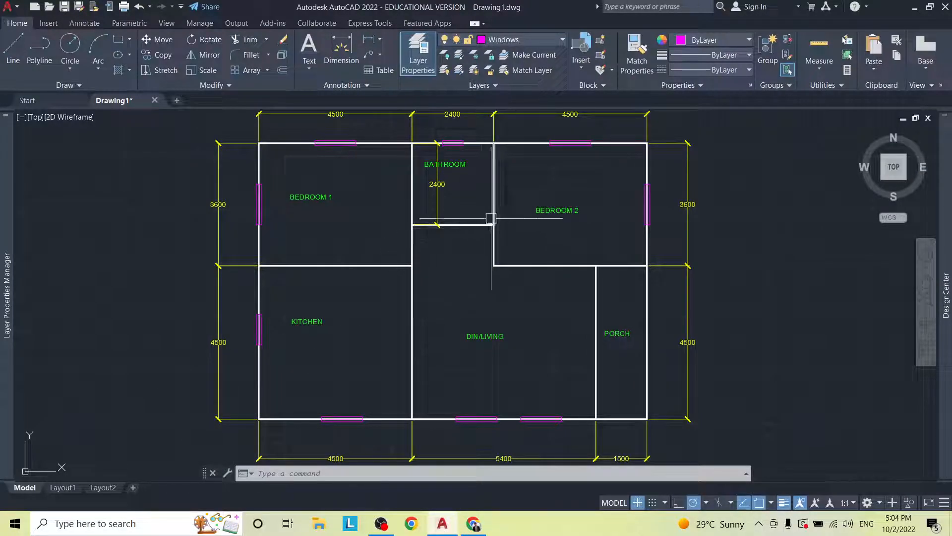
{"action": "middle_click_drag", "start_coordinate": [709, 239], "coordinate": [549, 246]}
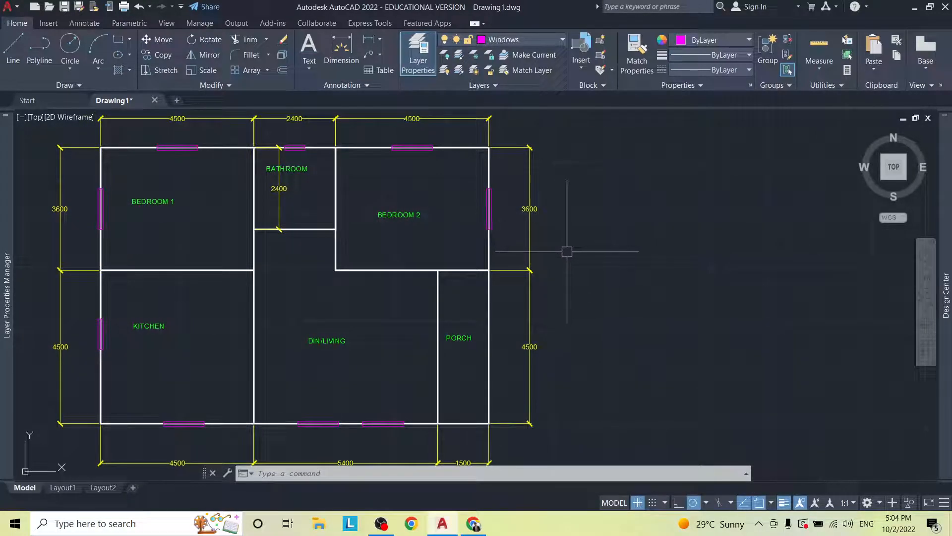
{"action": "mouse_move", "coordinate": [486, 191]}
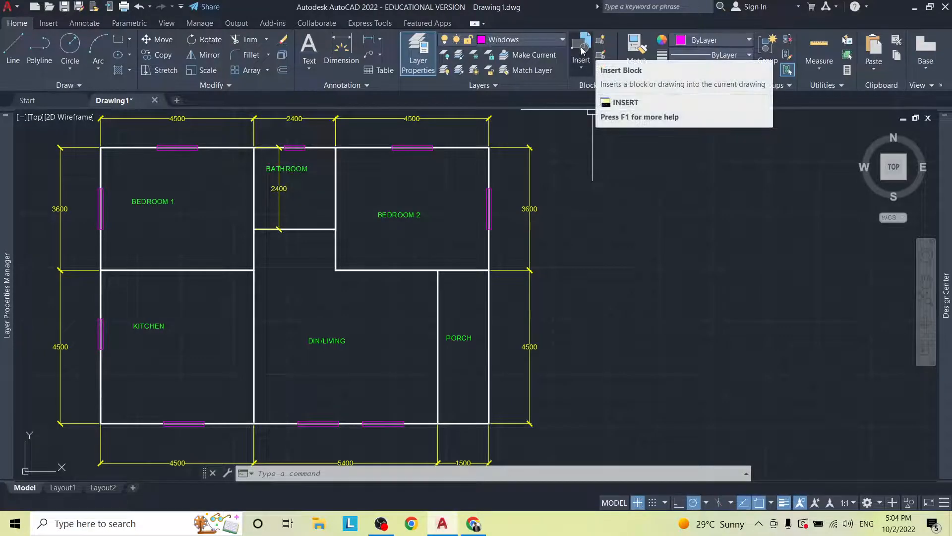
{"action": "left_click", "coordinate": [543, 44]}
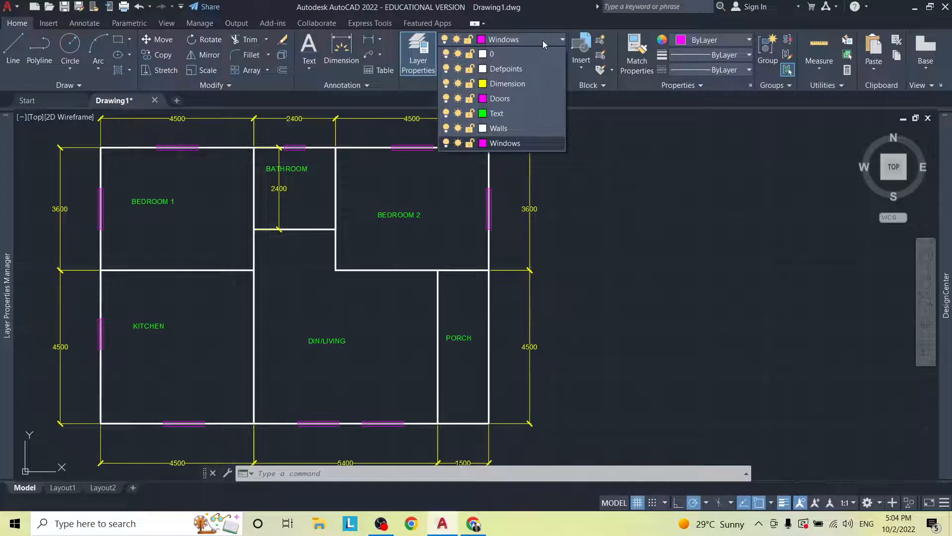
{"action": "left_click", "coordinate": [516, 100]}
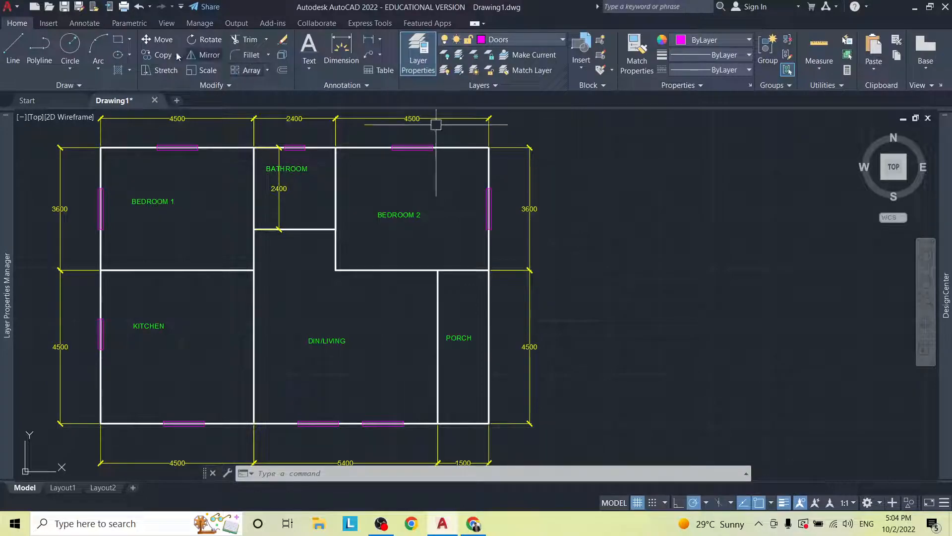
Step: Draw a 900 mm horizontal line in the empty space east of the floor plan
{"action": "left_click", "coordinate": [12, 50]}
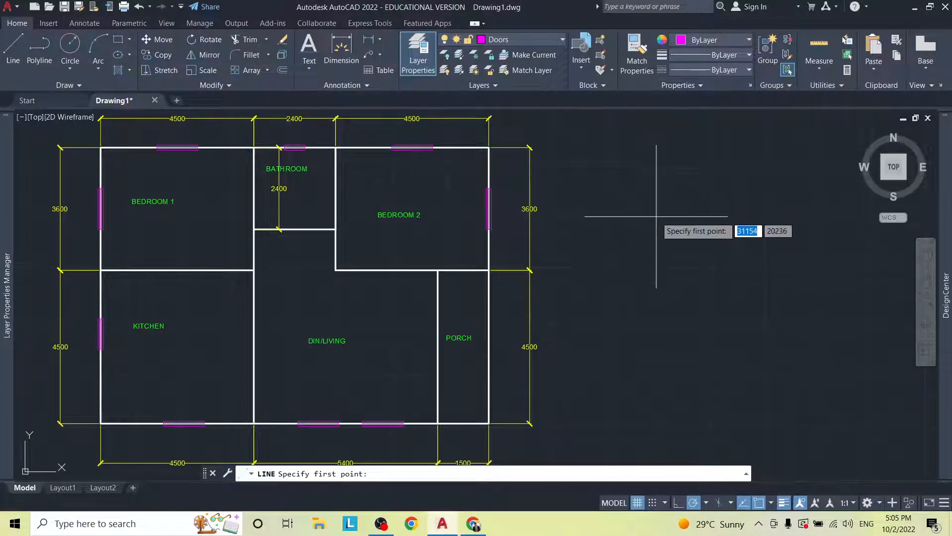
{"action": "left_click", "coordinate": [646, 214]}
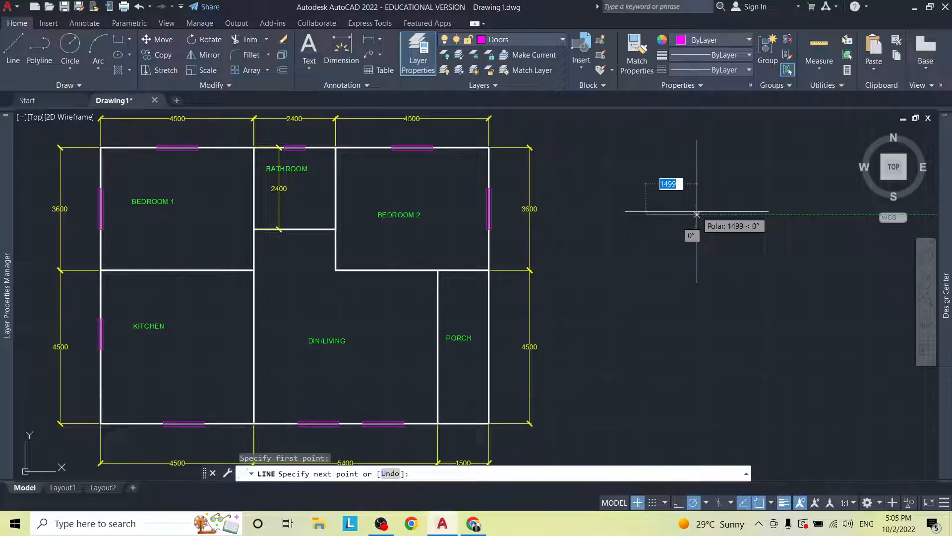
{"action": "type", "text": "900"}
{"action": "key", "text": "Return"}
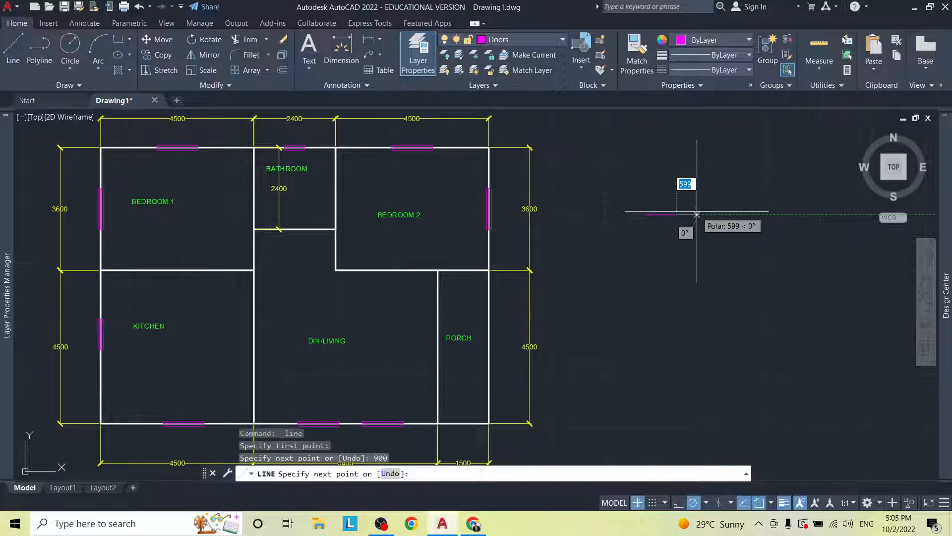
{"action": "scroll", "coordinate": [696, 214], "scroll_direction": "up", "scroll_amount": 5}
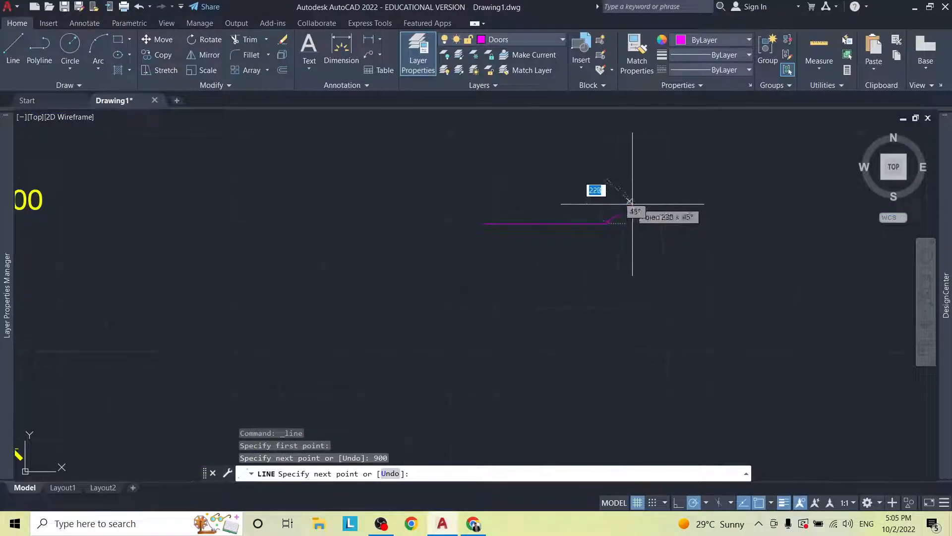
{"action": "key", "text": "Escape"}
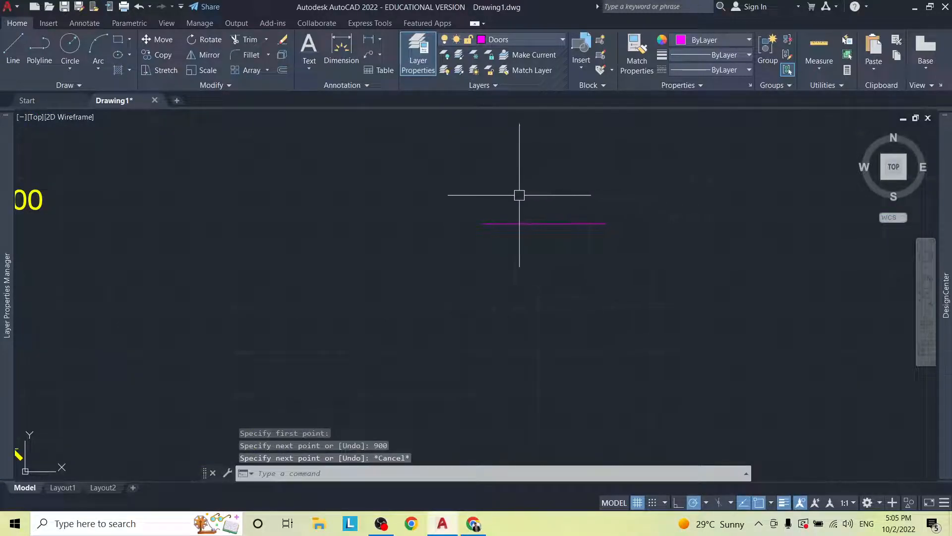
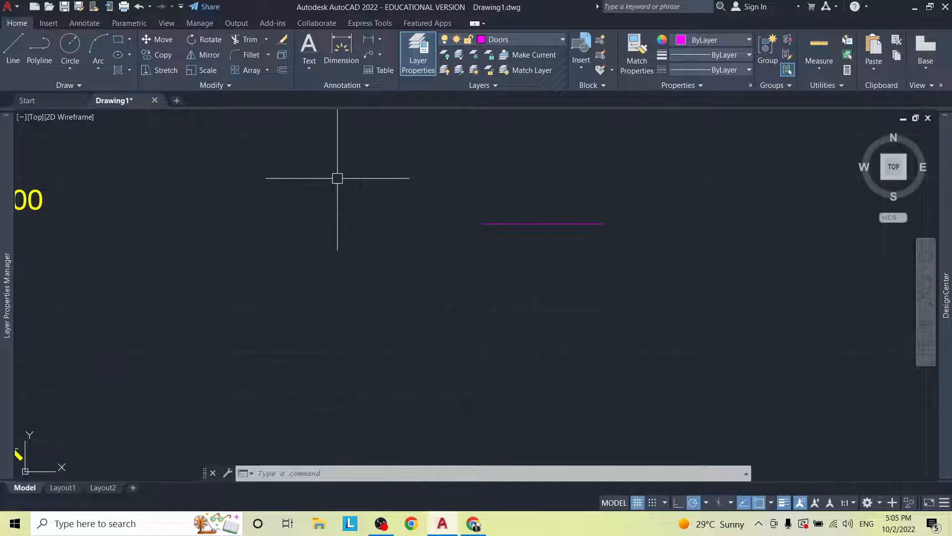
Step: Draw a rectangle with length 25 and width 150 by dimensions, just west of the 900 mm door line
{"action": "left_click", "coordinate": [119, 39]}
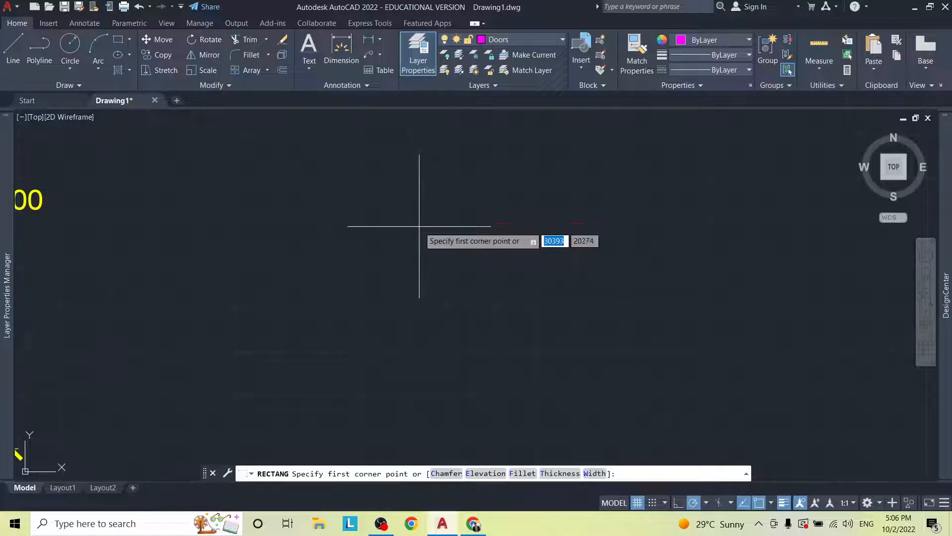
{"action": "left_click", "coordinate": [429, 191]}
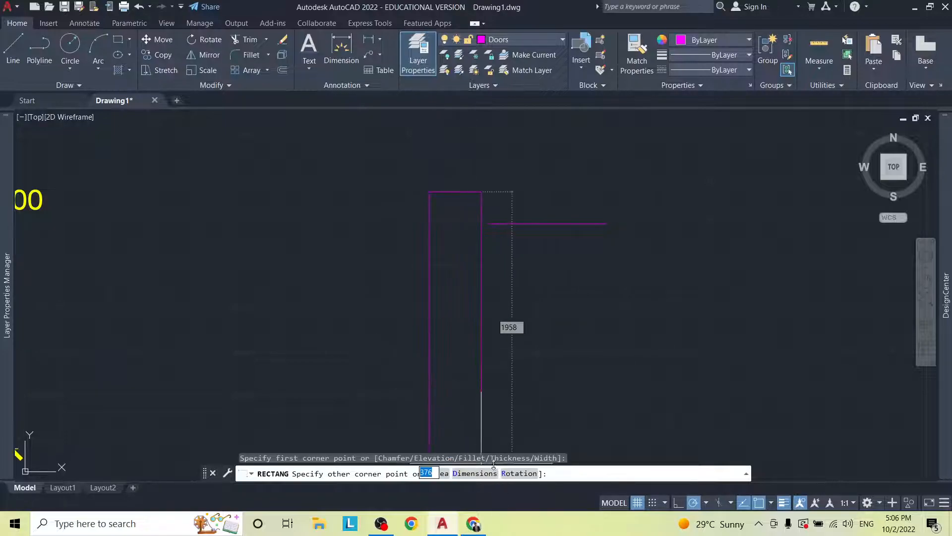
{"action": "left_click", "coordinate": [474, 474]}
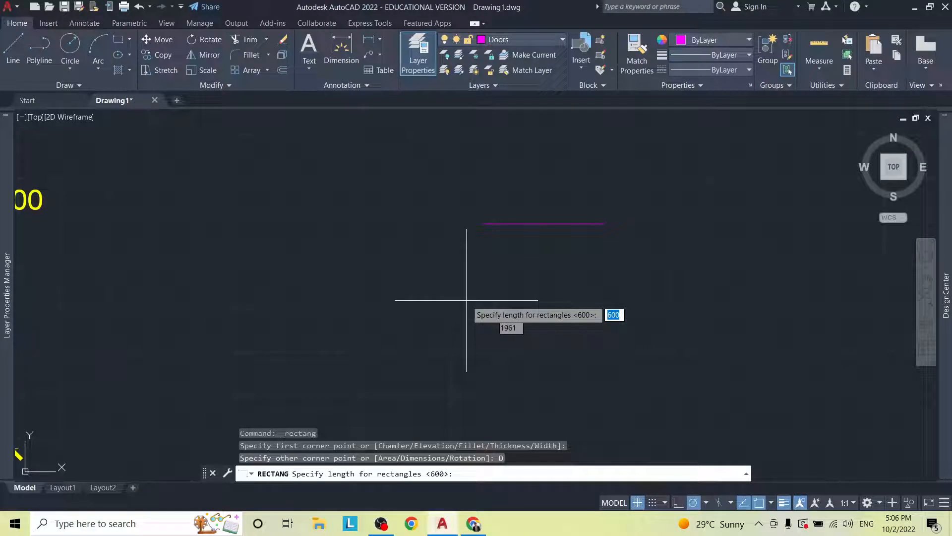
{"action": "type", "text": "1"}
{"action": "key", "text": "BackSpace"}
{"action": "type", "text": "25"}
{"action": "key", "text": "Return"}
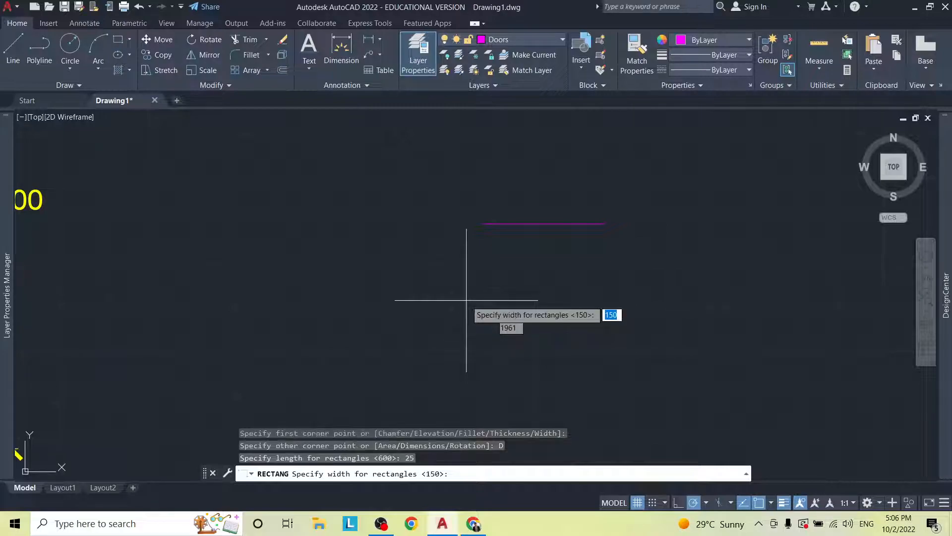
{"action": "type", "text": "150"}
{"action": "key", "text": "Return"}
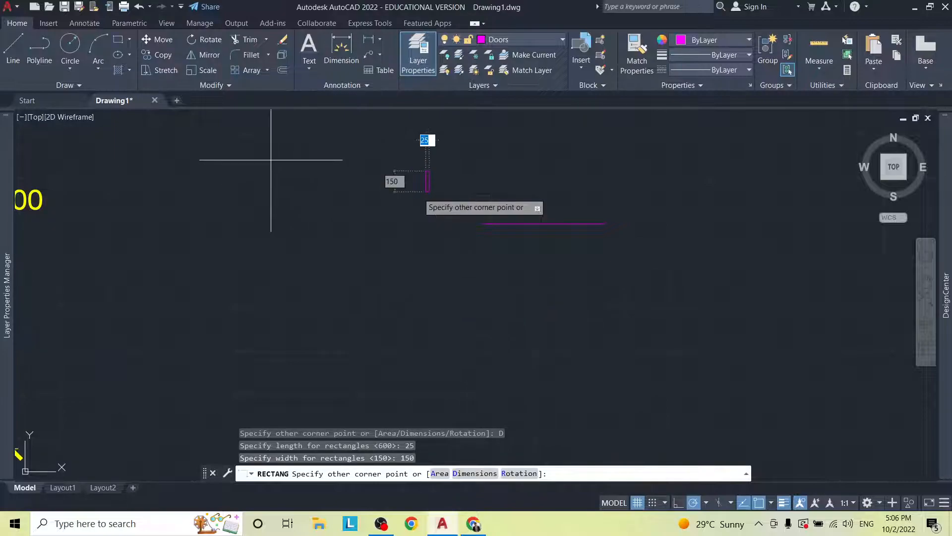
{"action": "left_click", "coordinate": [464, 274]}
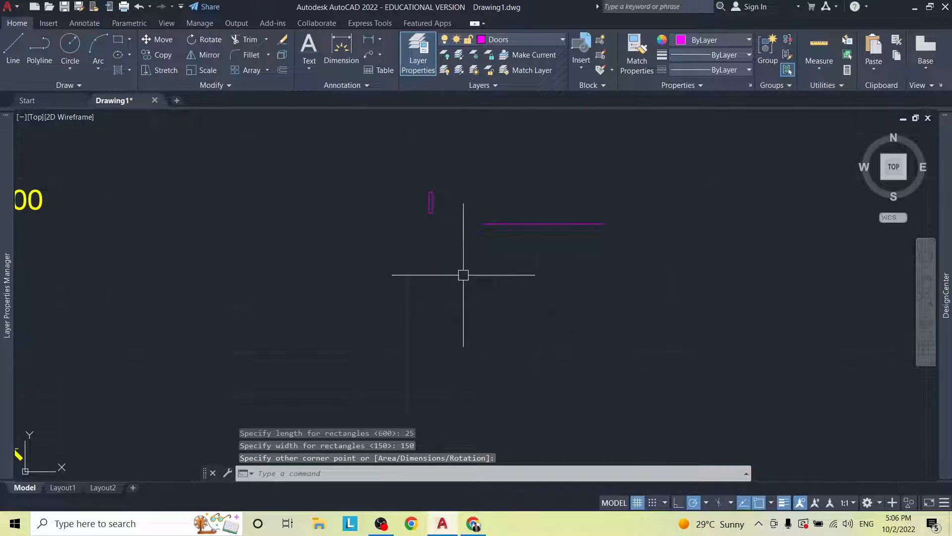
{"action": "left_click", "coordinate": [454, 202]}
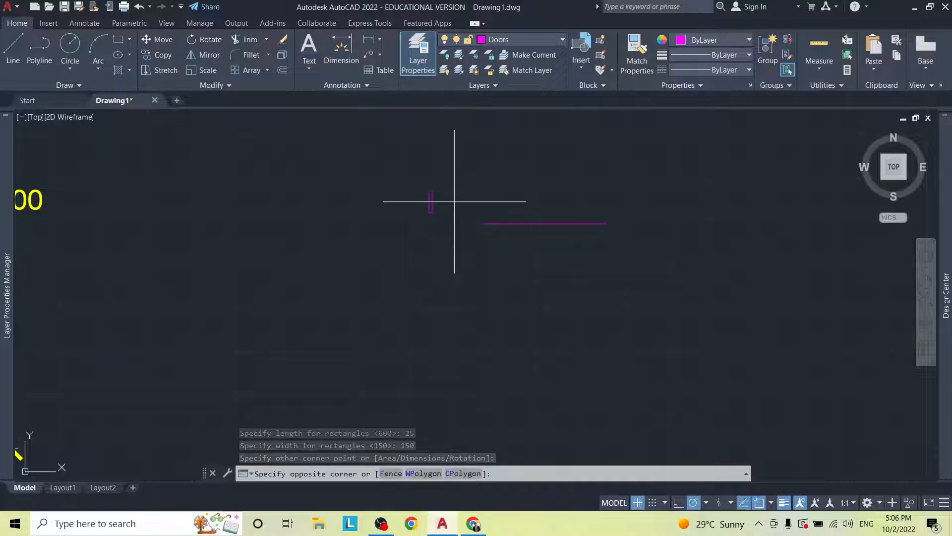
Step: Copy the 25 by 150 rectangle by its lower-left corner to the east end of the 900 mm door line
{"action": "left_click", "coordinate": [391, 223]}
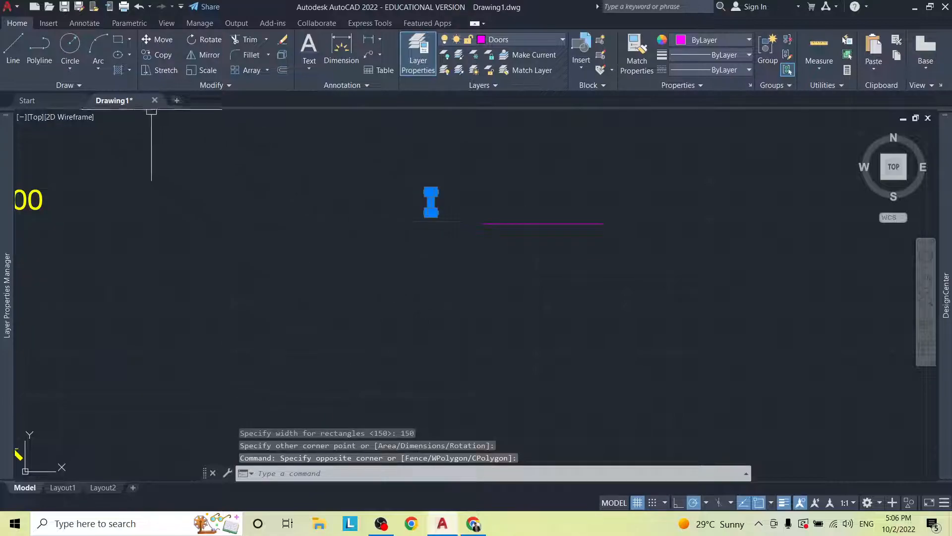
{"action": "left_click", "coordinate": [153, 55]}
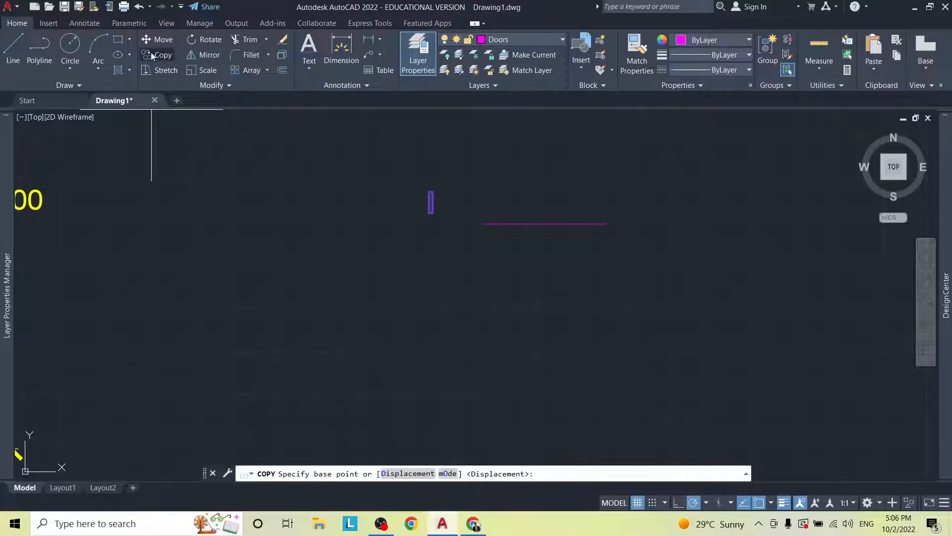
{"action": "left_click", "coordinate": [429, 212]}
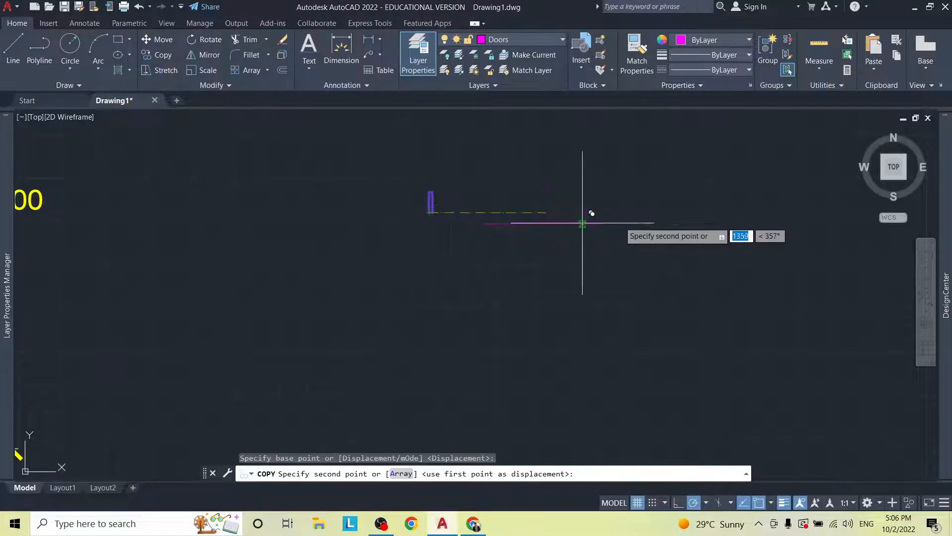
{"action": "left_click", "coordinate": [606, 223]}
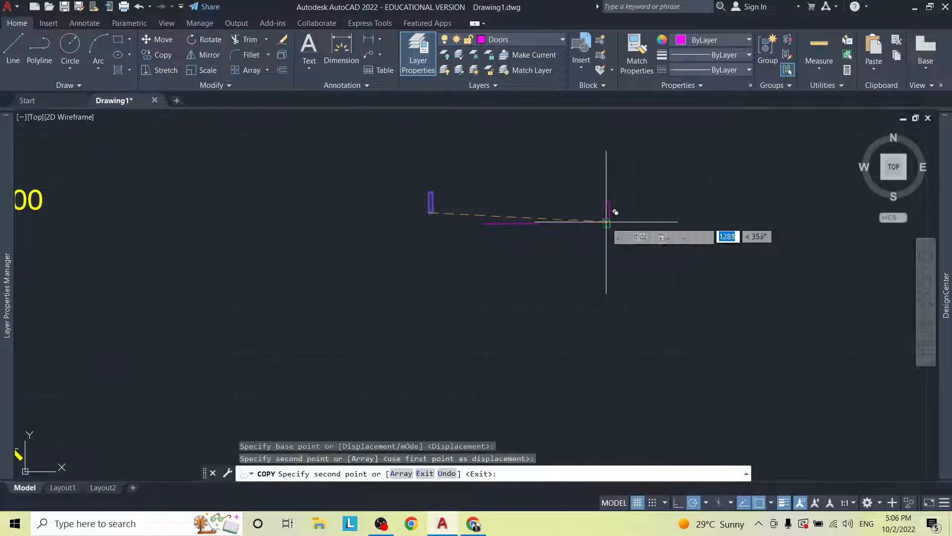
{"action": "key", "text": "Escape"}
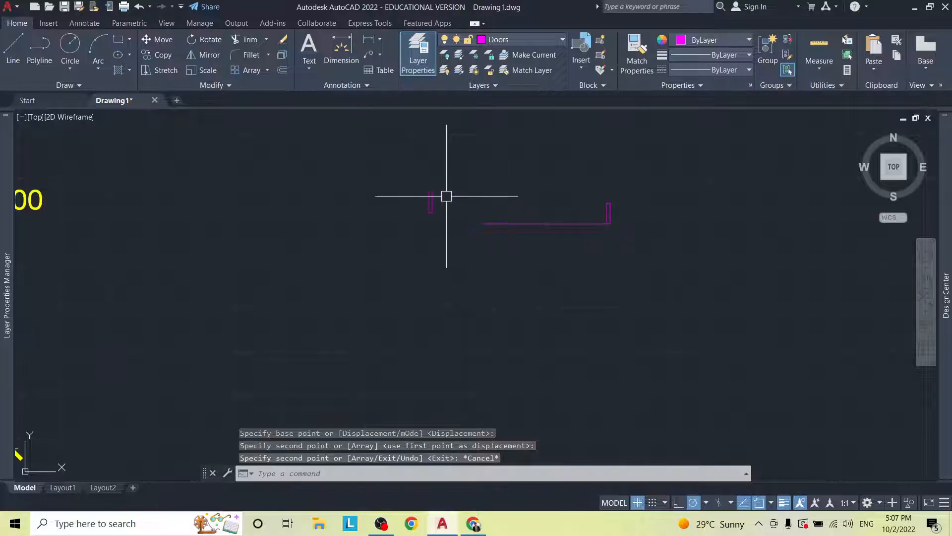
Step: Move the original 25 by 150 rectangle by its lower-right corner to the west end of the door line
{"action": "left_click", "coordinate": [431, 203]}
{"action": "mouse_move", "coordinate": [432, 192]}
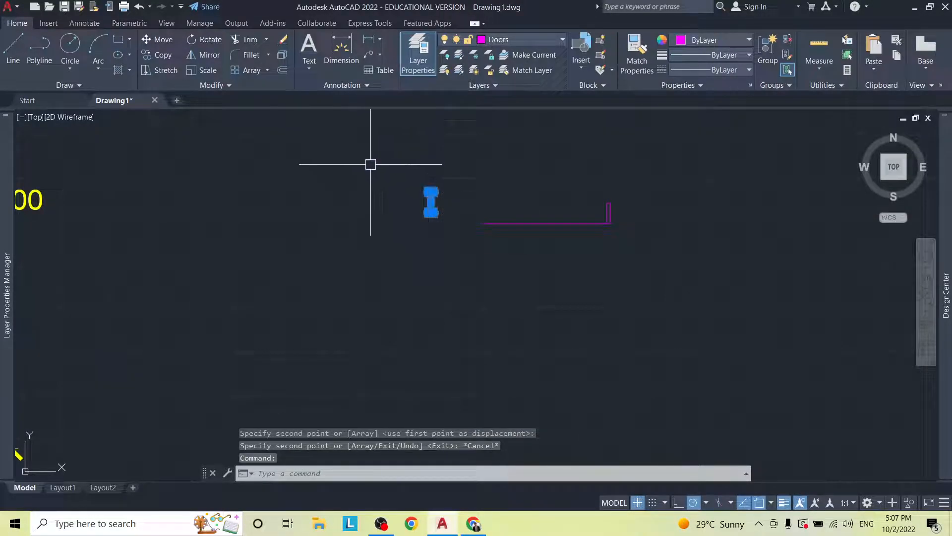
{"action": "left_click", "coordinate": [158, 42]}
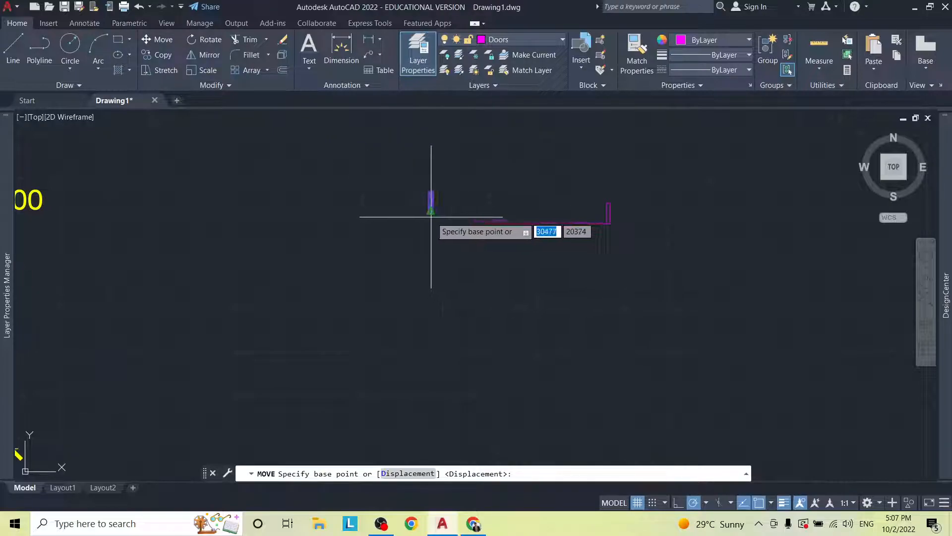
{"action": "scroll", "coordinate": [434, 213], "scroll_direction": "up", "scroll_amount": 3}
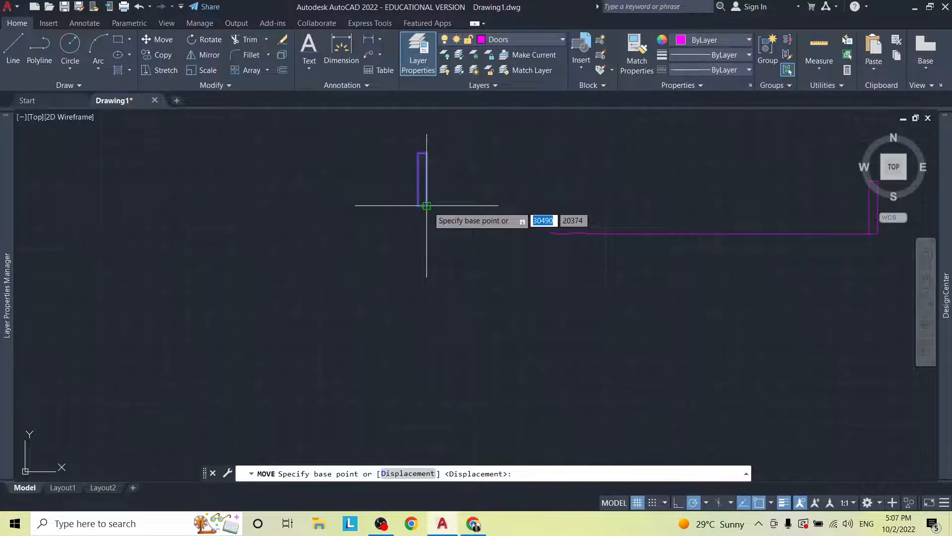
{"action": "left_click", "coordinate": [427, 205]}
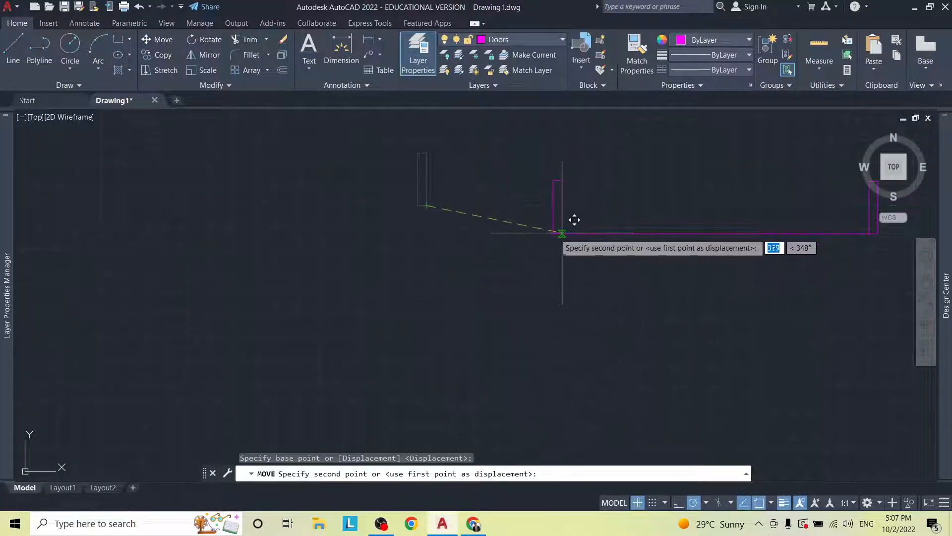
{"action": "left_click", "coordinate": [552, 232]}
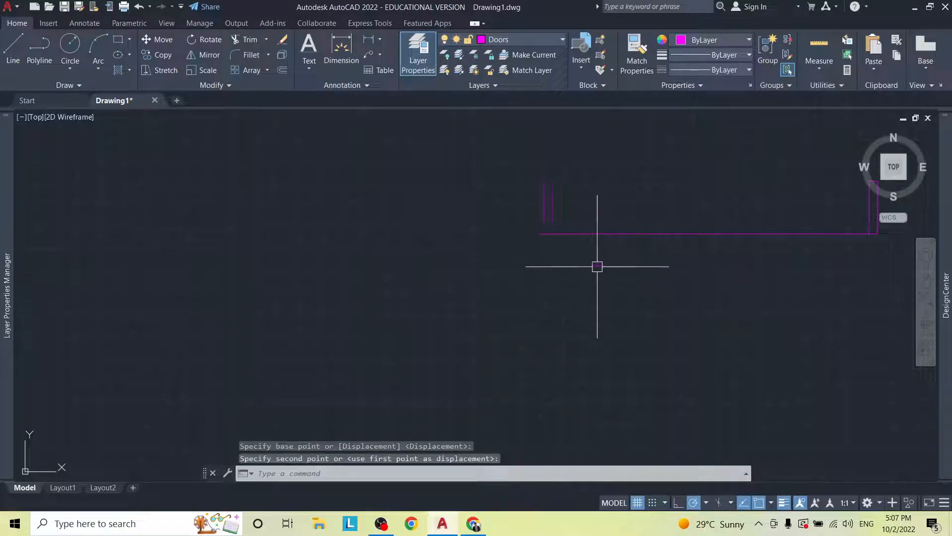
{"action": "key", "text": "Escape"}
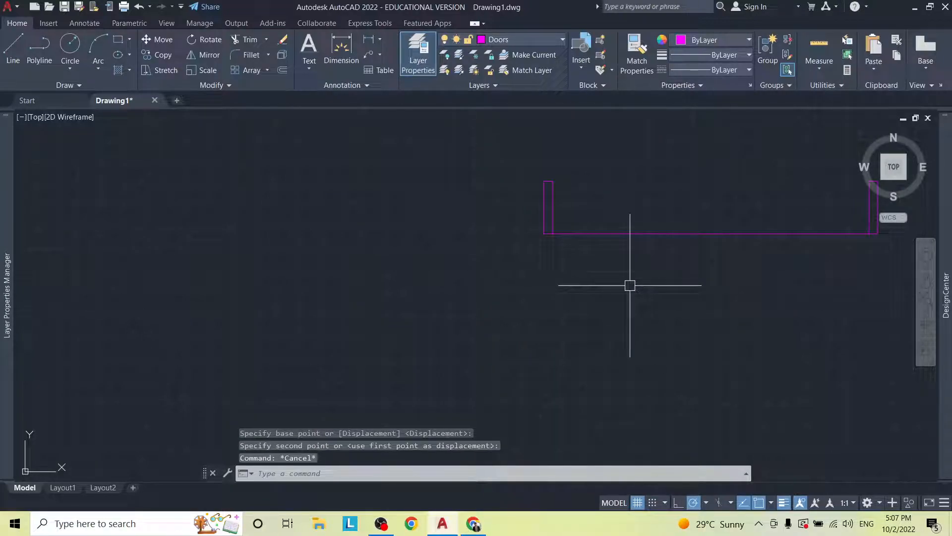
{"action": "mouse_move", "coordinate": [630, 285]}
{"action": "middle_mouse_down"}
{"action": "mouse_move", "coordinate": [535, 287]}
{"action": "mouse_move", "coordinate": [230, 367]}
{"action": "mouse_move", "coordinate": [306, 355]}
{"action": "middle_mouse_up"}
{"action": "left_click", "coordinate": [306, 355]}
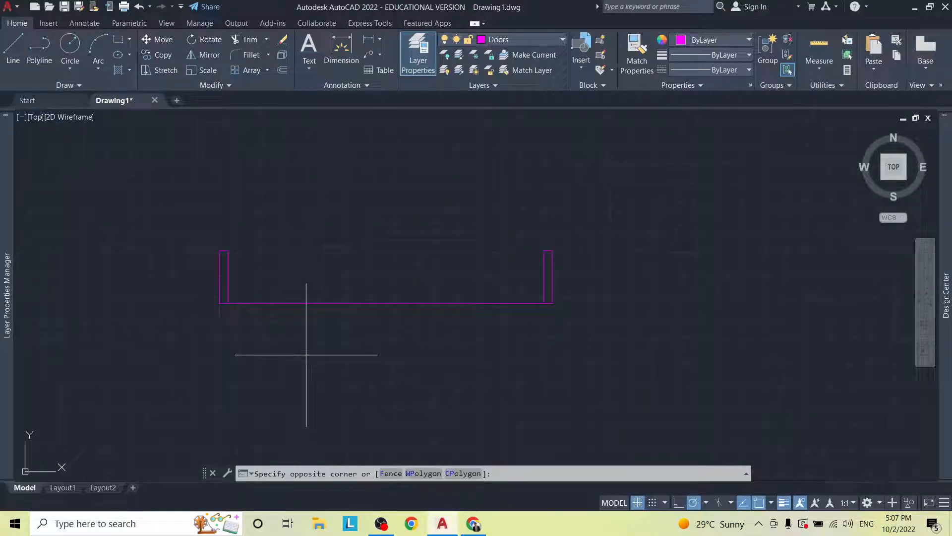
{"action": "left_click", "coordinate": [517, 277]}
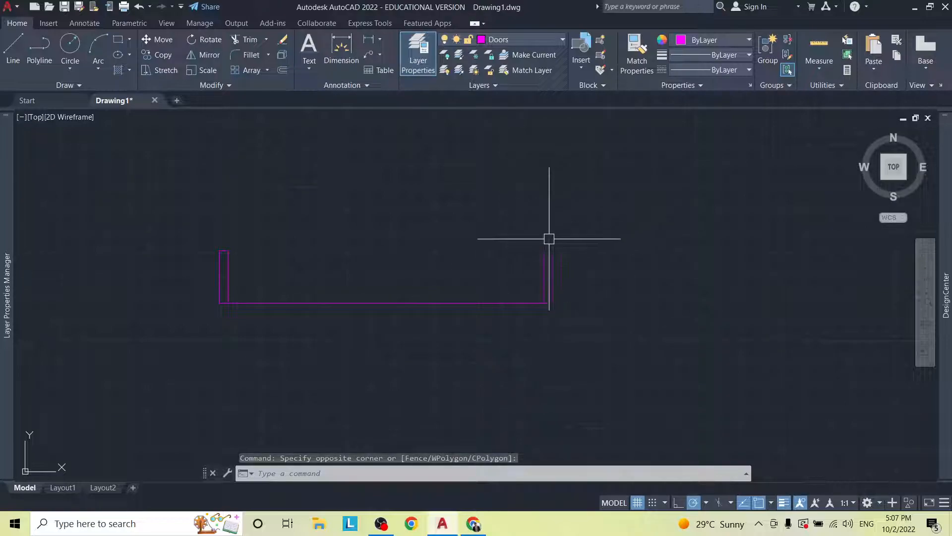
{"action": "left_click", "coordinate": [505, 281]}
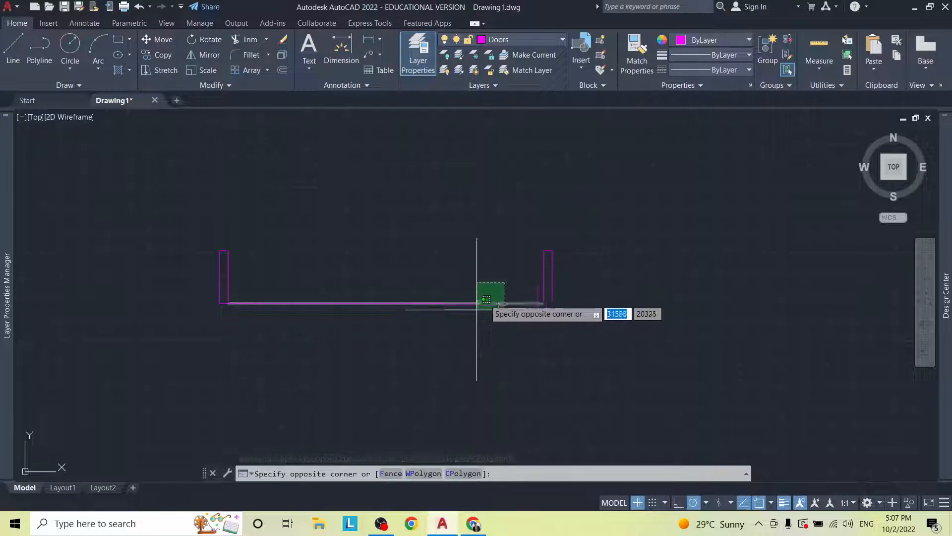
{"action": "left_click", "coordinate": [482, 289]}
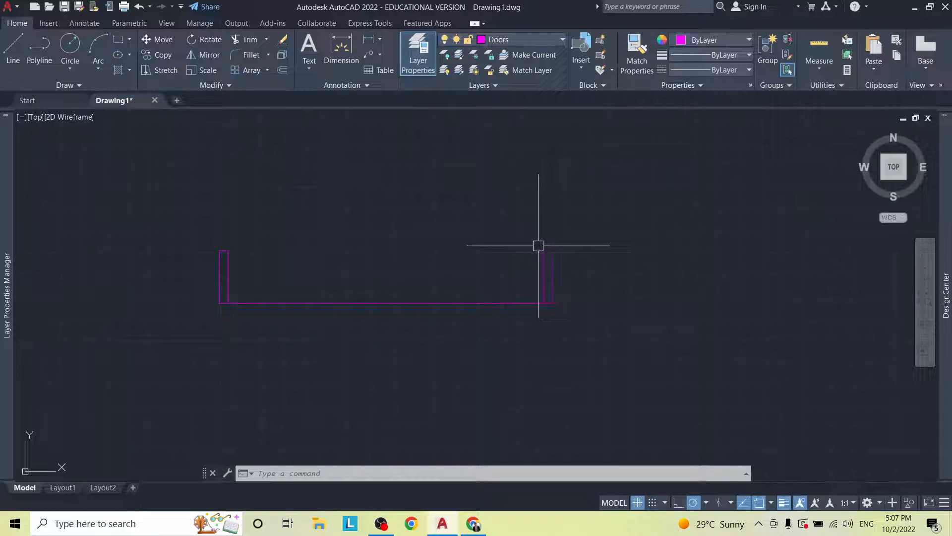
Step: Draw a door leaf rectangle by dimensions, length 25 and width 900, above the east jamb
{"action": "mouse_move", "coordinate": [534, 164]}
{"action": "middle_mouse_down"}
{"action": "mouse_move", "coordinate": [552, 326]}
{"action": "mouse_move", "coordinate": [555, 291]}
{"action": "middle_mouse_up"}
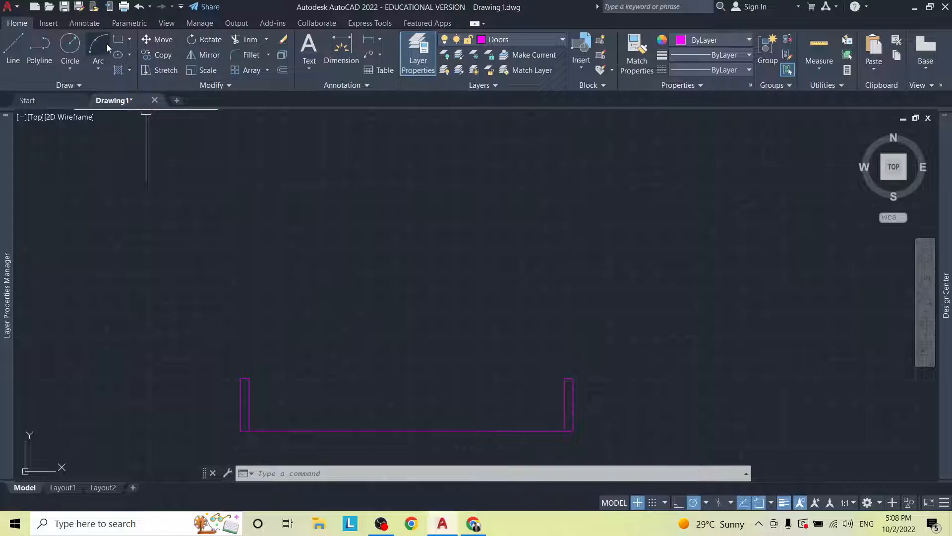
{"action": "left_click", "coordinate": [123, 41]}
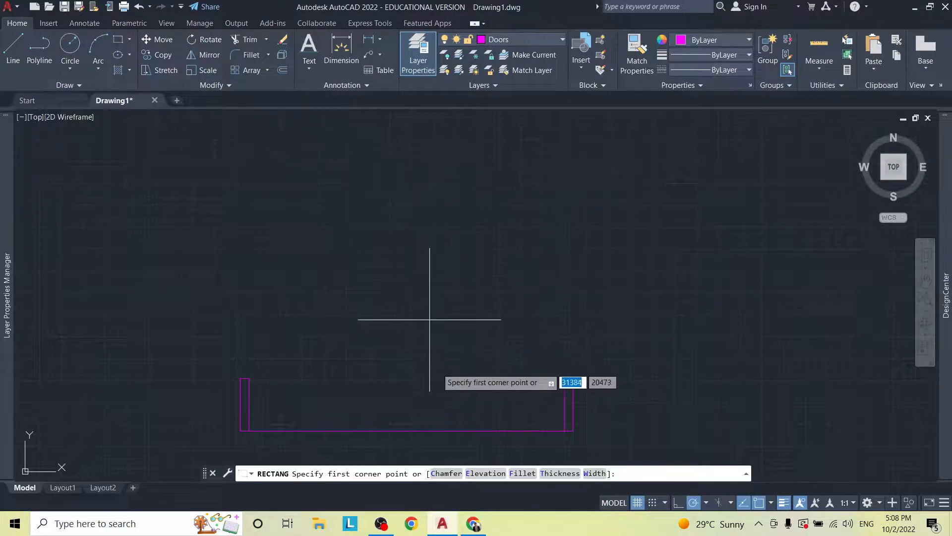
{"action": "left_click", "coordinate": [551, 287]}
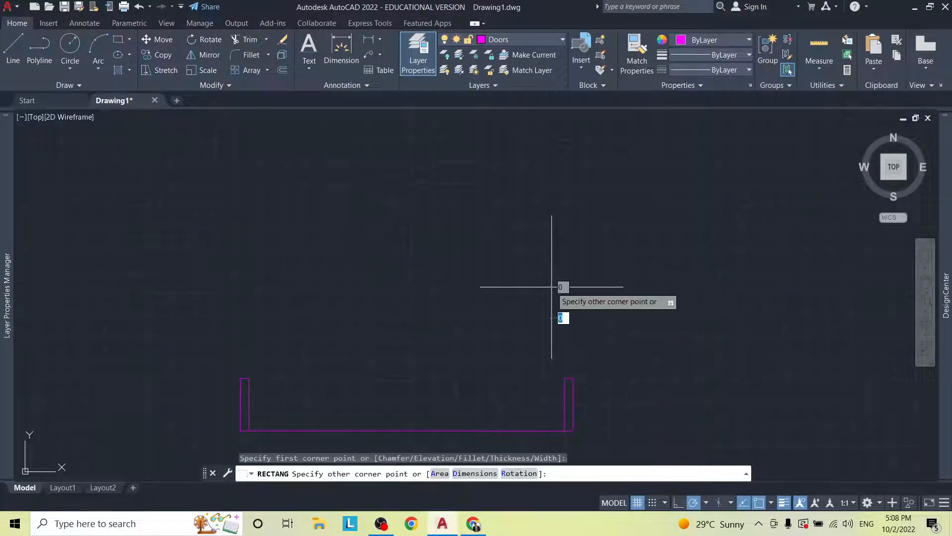
{"action": "left_click", "coordinate": [474, 473]}
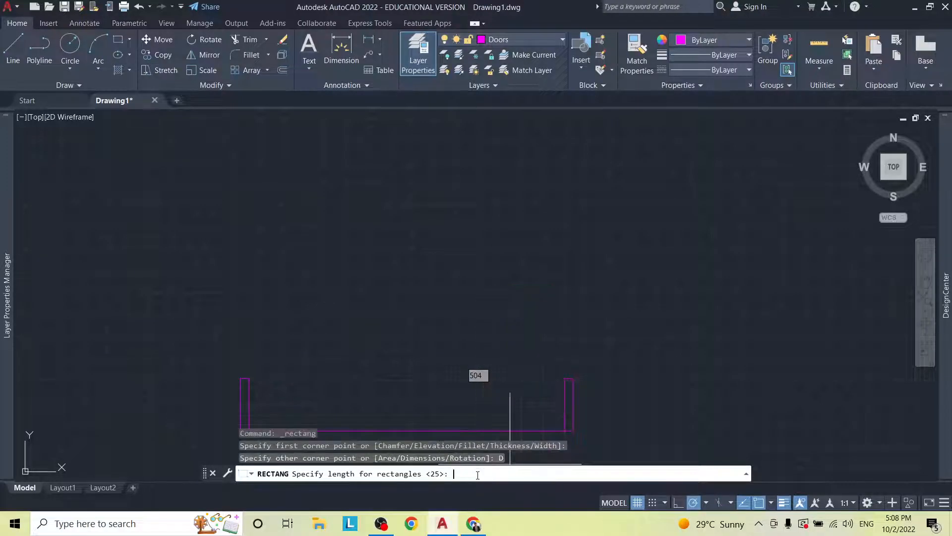
{"action": "key", "text": "Return"}
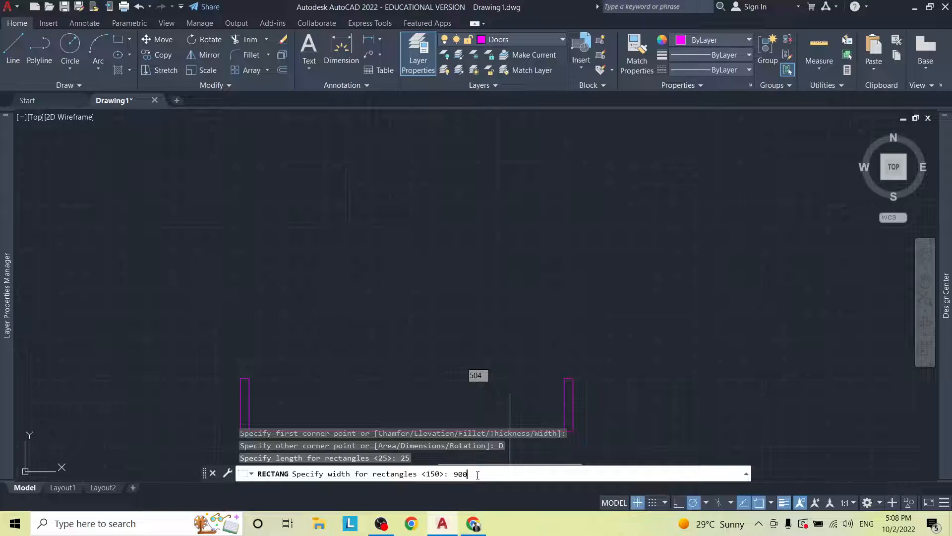
{"action": "key", "text": "Return"}
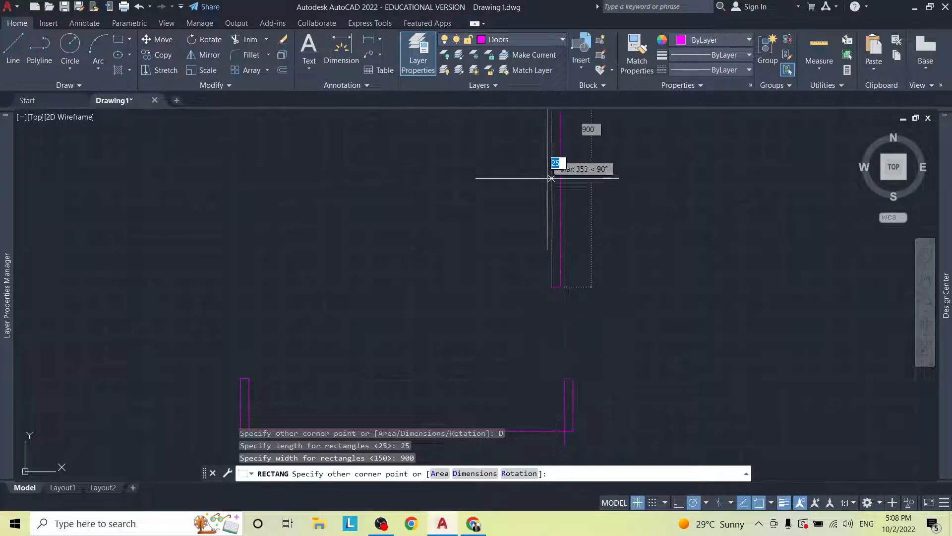
{"action": "left_click", "coordinate": [546, 155]}
{"action": "scroll", "coordinate": [545, 154], "scroll_direction": "down", "scroll_amount": 2}
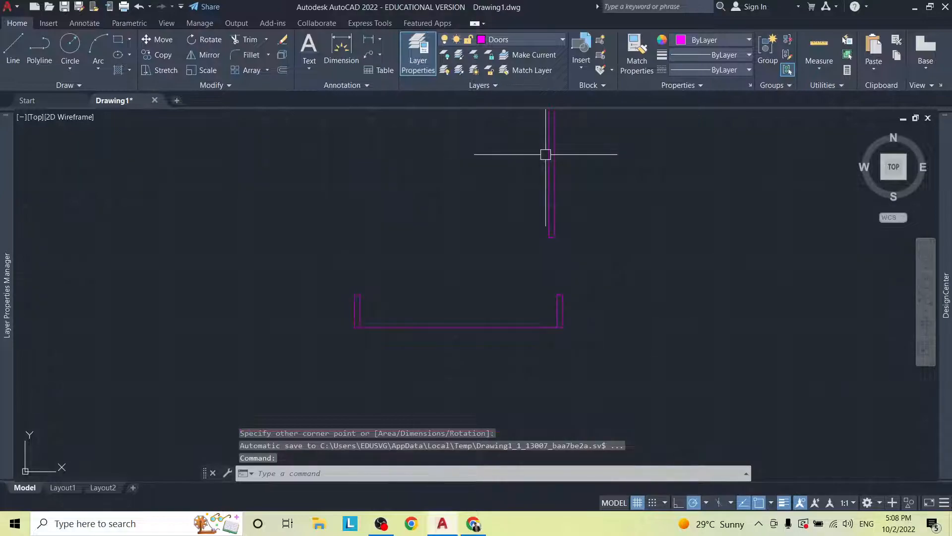
Step: Move the 25 by 900 door leaf by its lower-right corner onto the east jamb's upper-left corner
{"action": "left_click", "coordinate": [590, 154]}
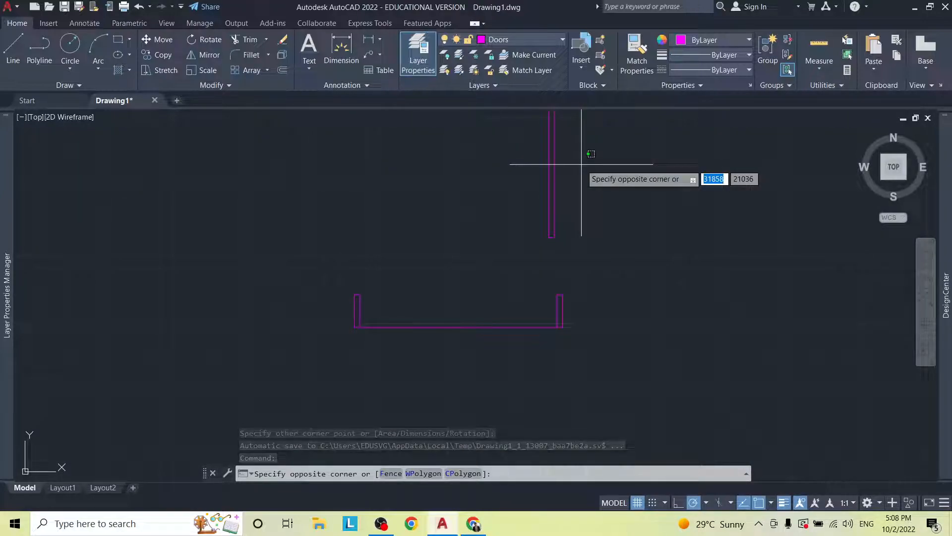
{"action": "left_click", "coordinate": [526, 225]}
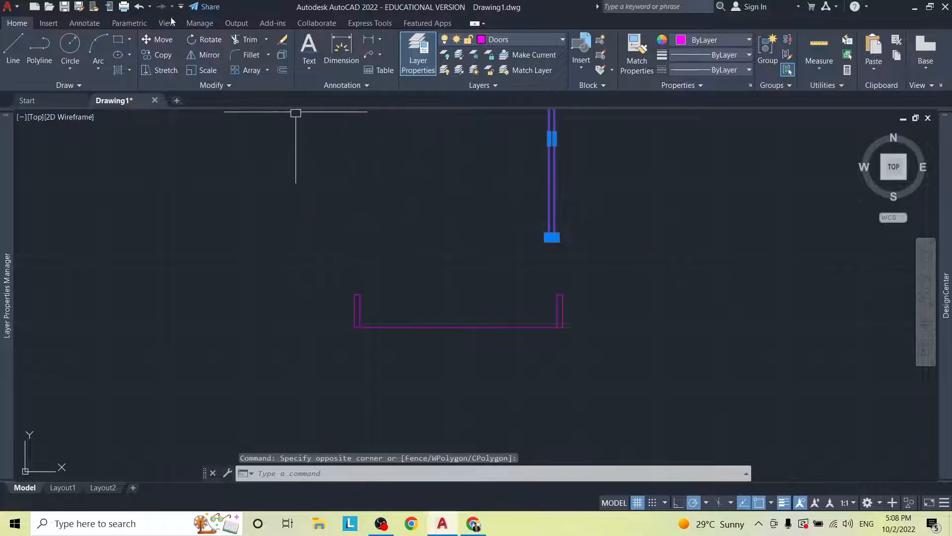
{"action": "left_click", "coordinate": [168, 41]}
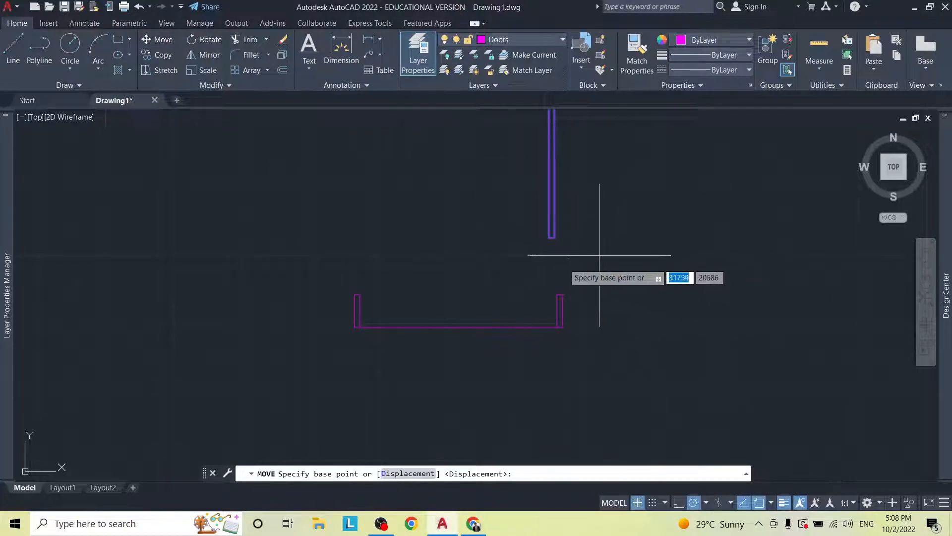
{"action": "scroll", "coordinate": [555, 243], "scroll_direction": "up", "scroll_amount": 1}
{"action": "left_click", "coordinate": [553, 236]}
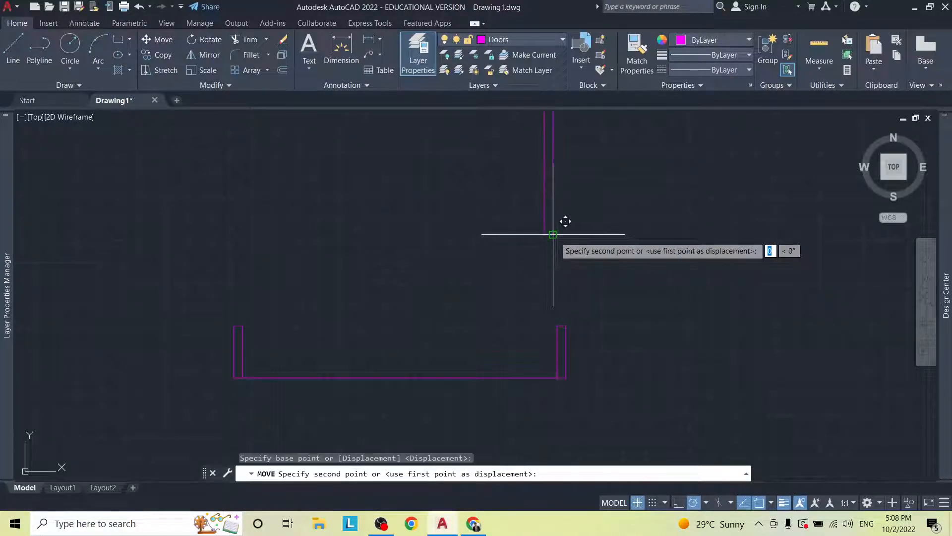
{"action": "scroll", "coordinate": [554, 320], "scroll_direction": "up", "scroll_amount": 2}
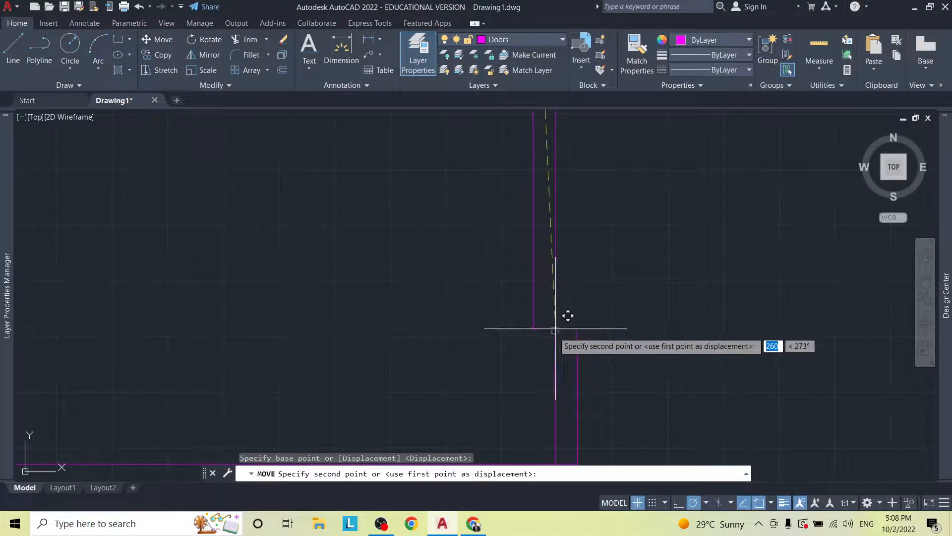
{"action": "left_click", "coordinate": [555, 330]}
{"action": "scroll", "coordinate": [587, 261], "scroll_direction": "down", "scroll_amount": 3}
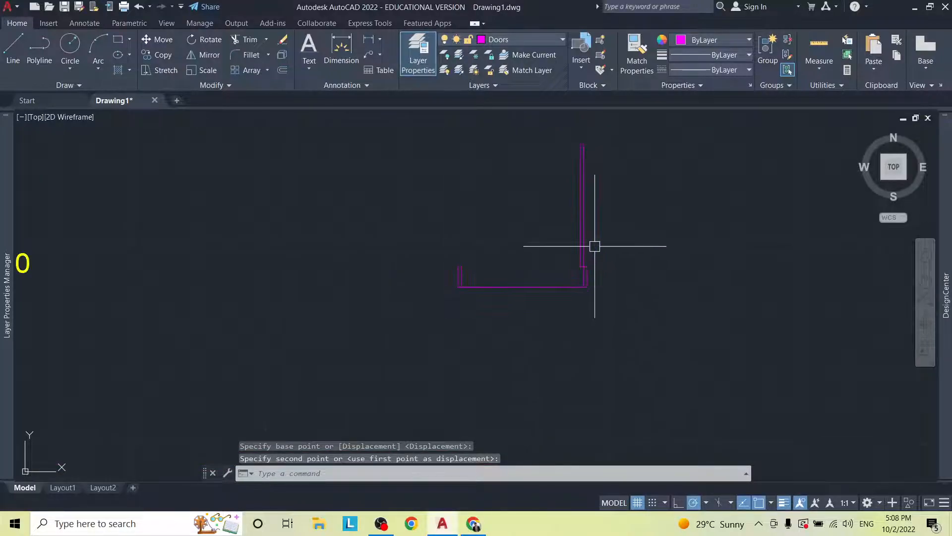
Step: Draw a Center, Start, End arc centred on the leaf's lower-right corner, from its upper-right corner to the west jamb's upper-right corner
{"action": "middle_click_drag", "start_coordinate": [582, 208], "coordinate": [508, 276]}
{"action": "scroll", "coordinate": [440, 255], "scroll_direction": "up", "scroll_amount": 4}
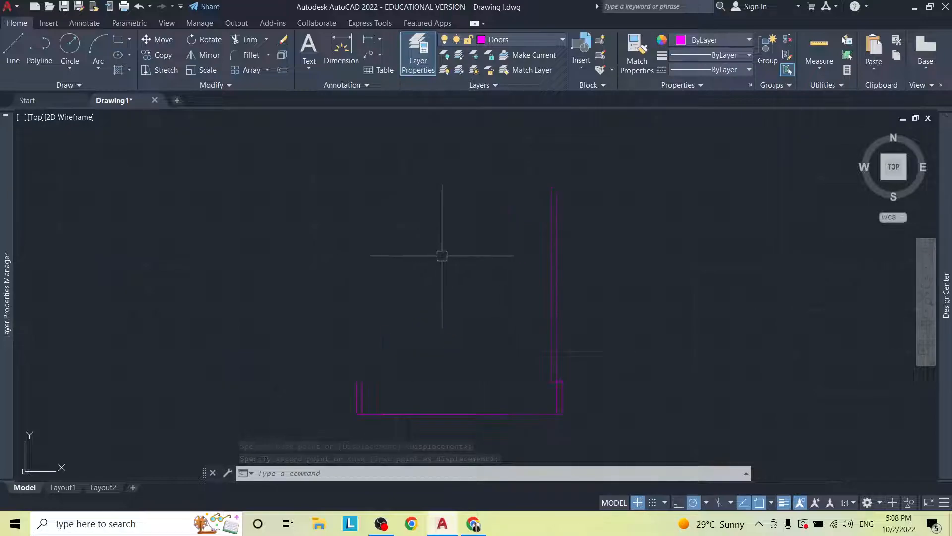
{"action": "scroll", "coordinate": [559, 277], "scroll_direction": "down", "scroll_amount": 2}
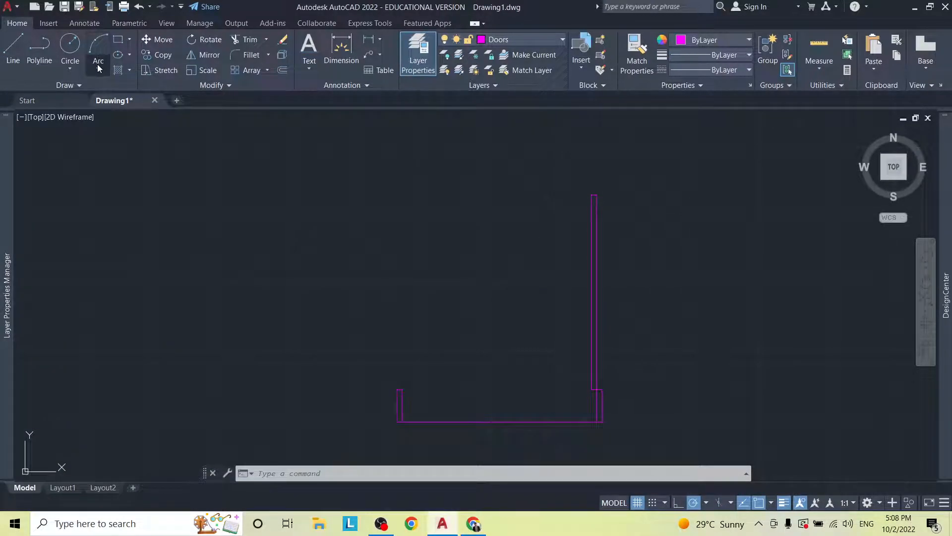
{"action": "left_click", "coordinate": [98, 68]}
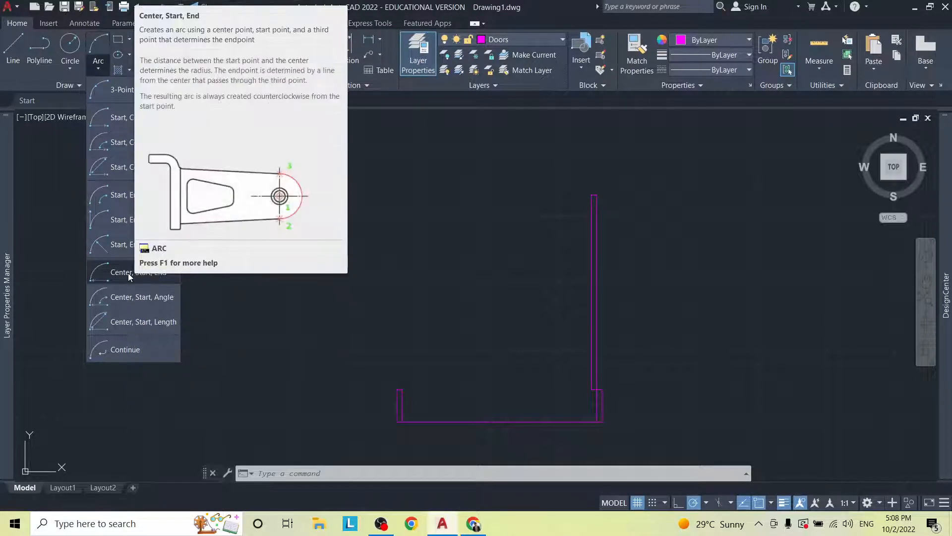
{"action": "left_click", "coordinate": [123, 272]}
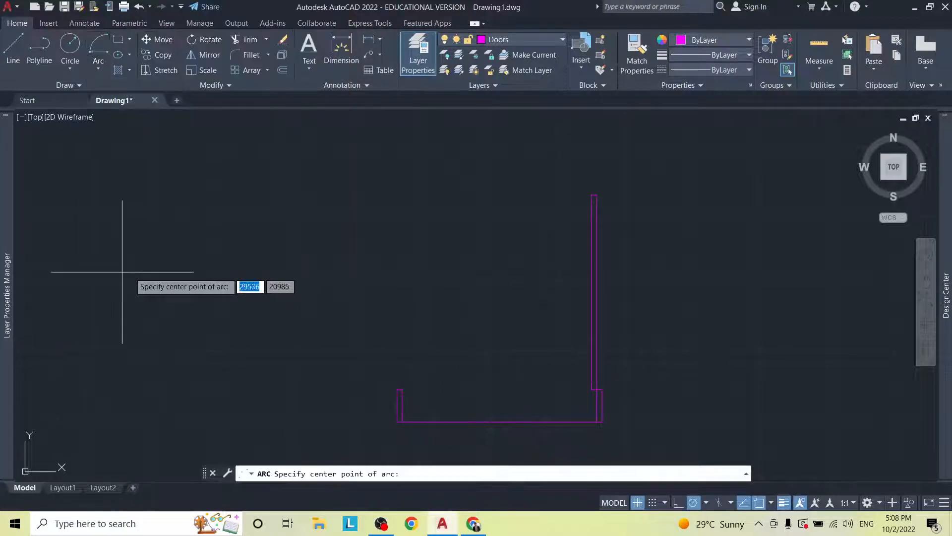
{"action": "left_click", "coordinate": [597, 388]}
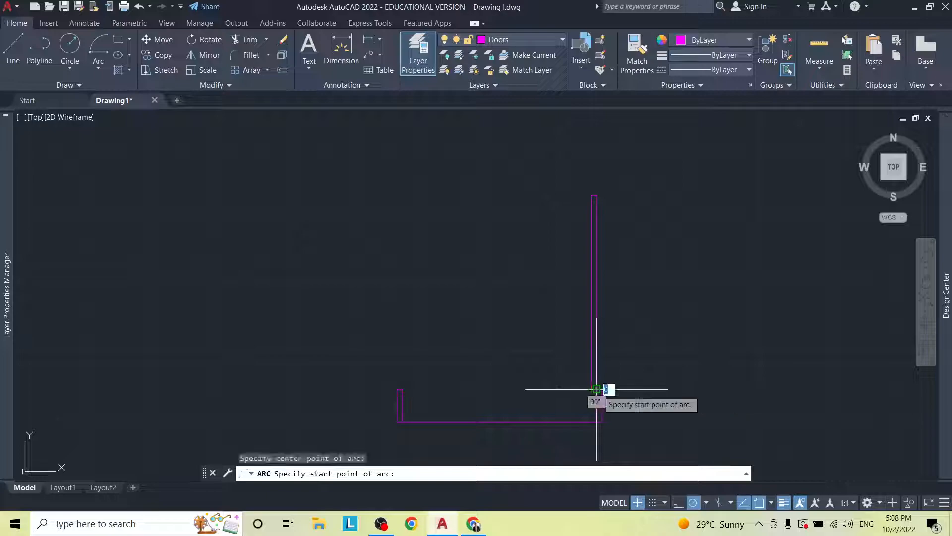
{"action": "scroll", "coordinate": [605, 373], "scroll_direction": "up", "scroll_amount": 5}
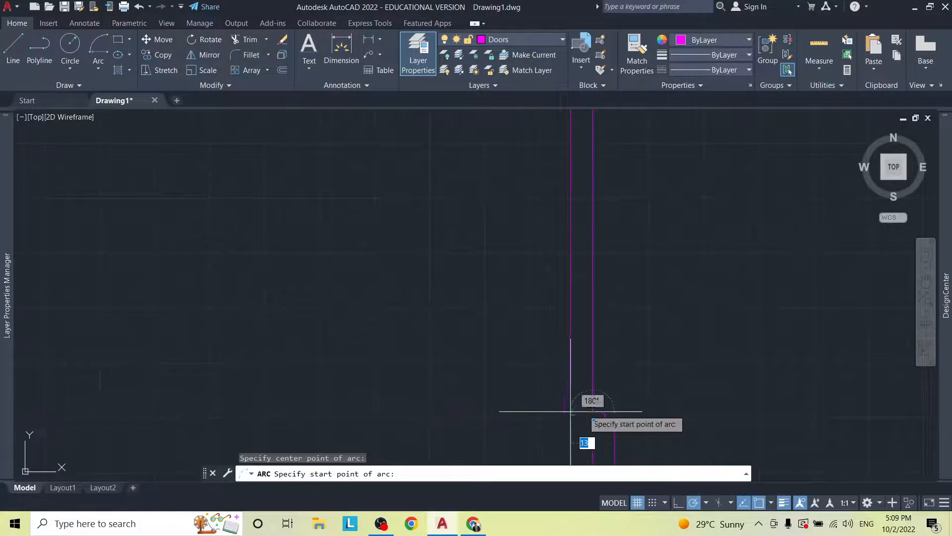
{"action": "scroll", "coordinate": [592, 410], "scroll_direction": "down", "scroll_amount": 5}
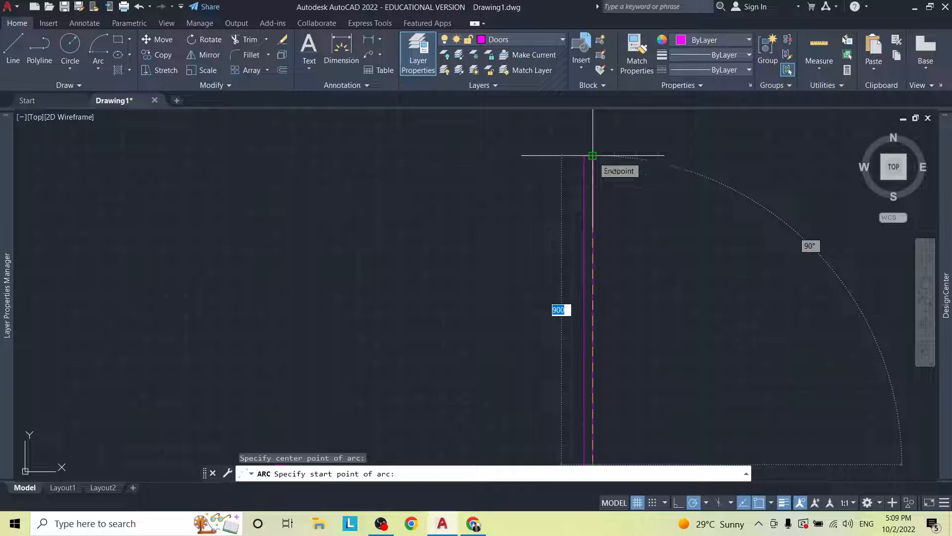
{"action": "left_click", "coordinate": [593, 156]}
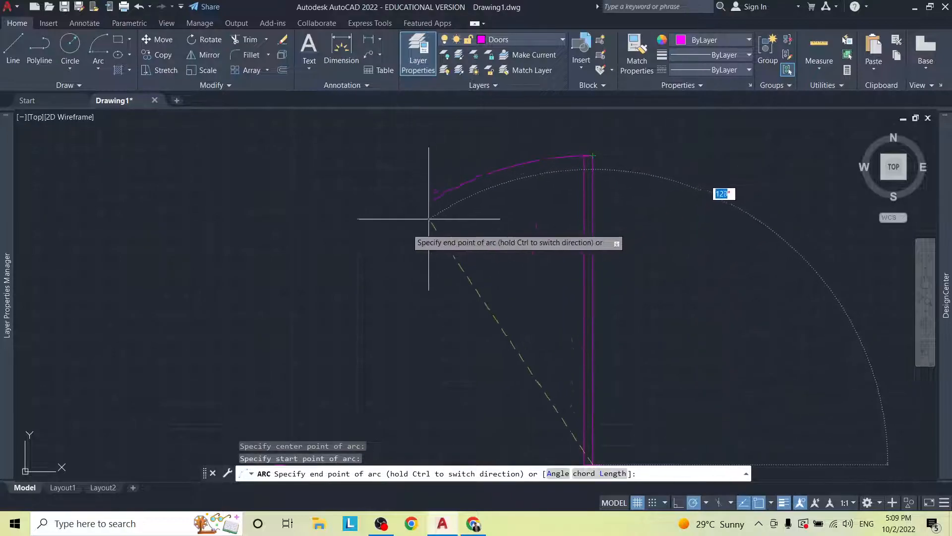
{"action": "middle_click_drag", "start_coordinate": [340, 283], "coordinate": [415, 149]}
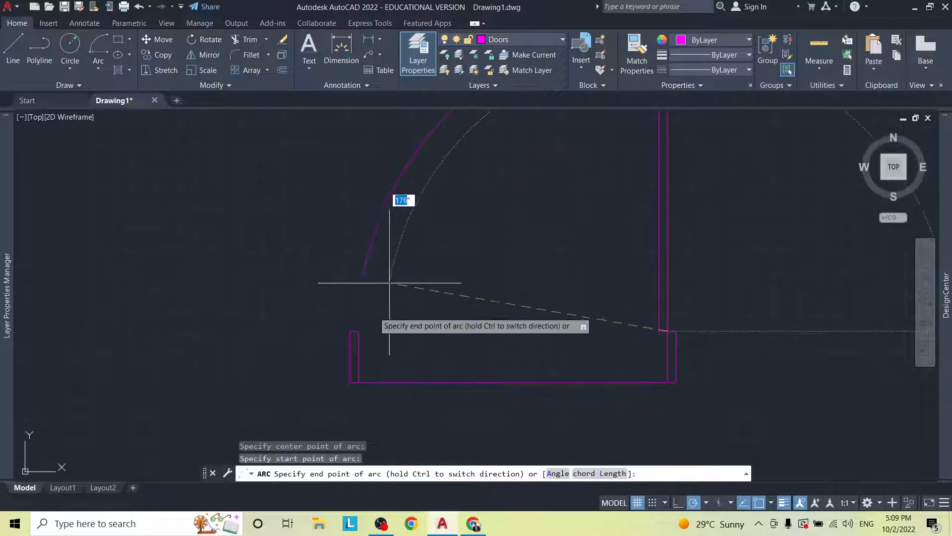
{"action": "left_click", "coordinate": [357, 329]}
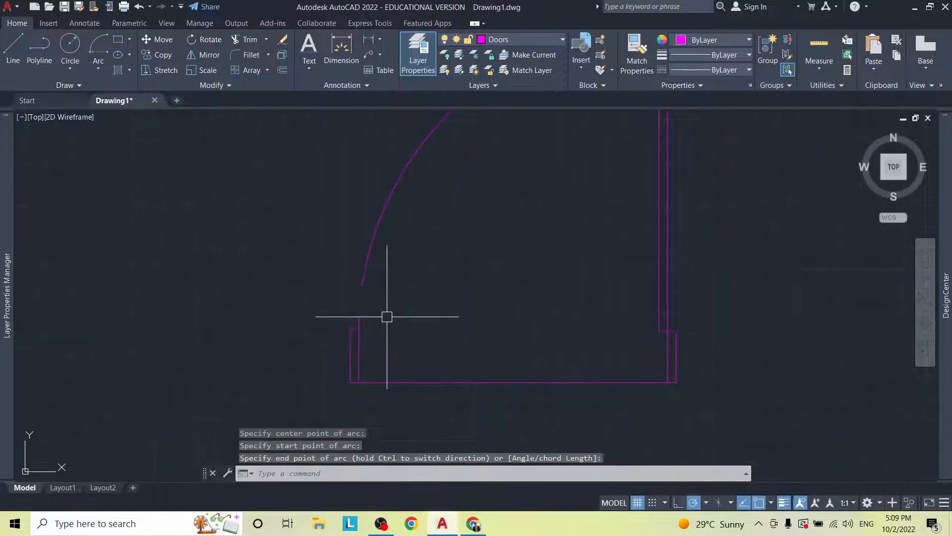
{"action": "key", "text": "Escape"}
Step: Delete the 900 mm door line running between the bases of the two jambs
{"action": "scroll", "coordinate": [553, 245], "scroll_direction": "down", "scroll_amount": 4}
{"action": "scroll", "coordinate": [554, 245], "scroll_direction": "up", "scroll_amount": 2}
{"action": "left_click", "coordinate": [545, 322]}
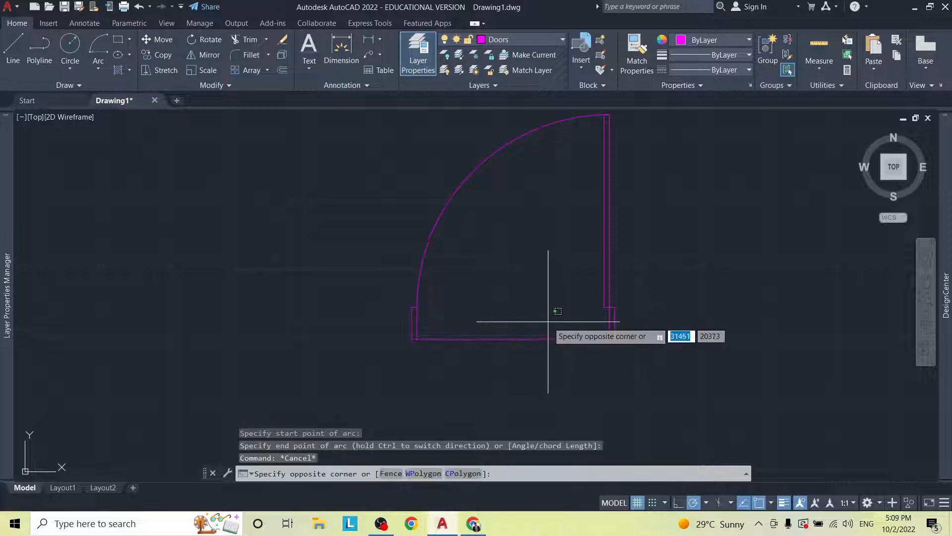
{"action": "left_click", "coordinate": [528, 343]}
{"action": "key", "text": "Delete"}
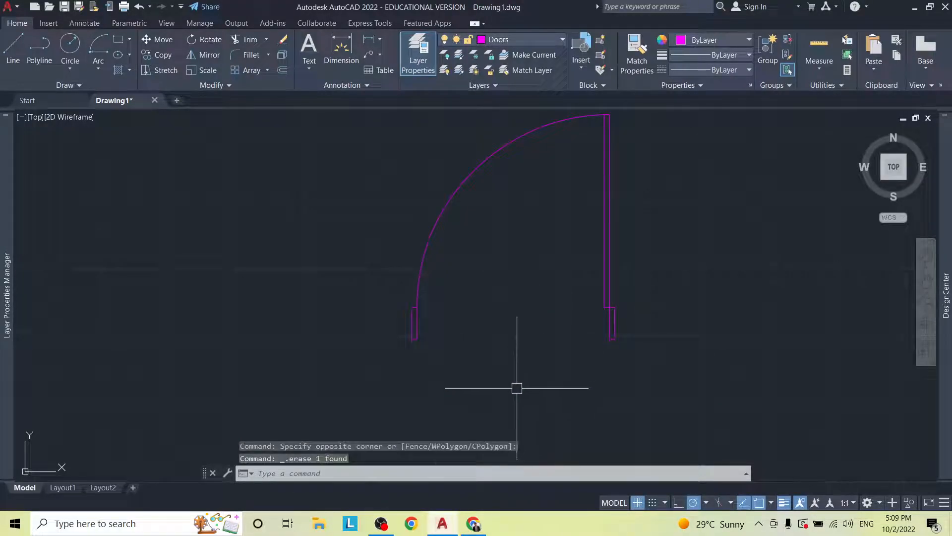
Step: Start a block definition named Door 1 with the description 900mm x 2000mm
{"action": "middle_click_drag", "start_coordinate": [551, 224], "coordinate": [476, 321]}
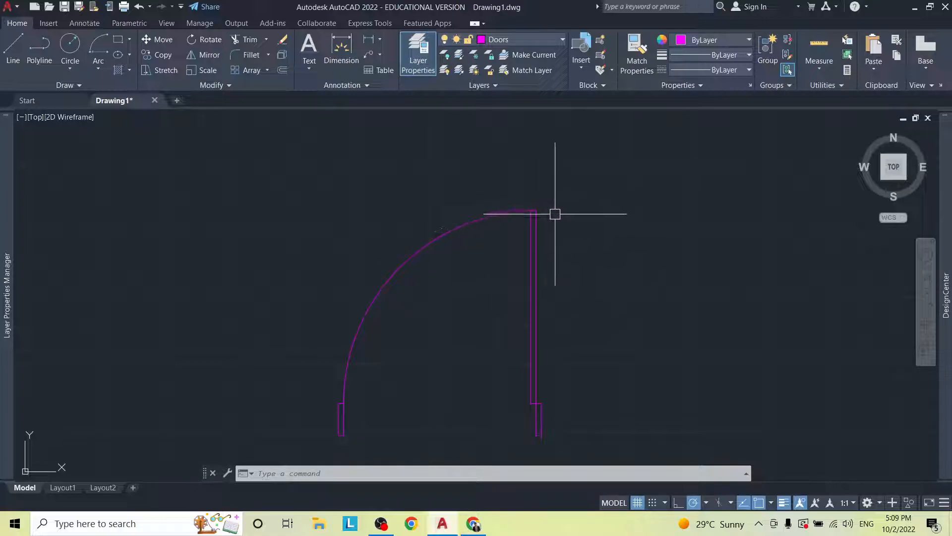
{"action": "left_click", "coordinate": [574, 196]}
{"action": "left_click", "coordinate": [554, 202]}
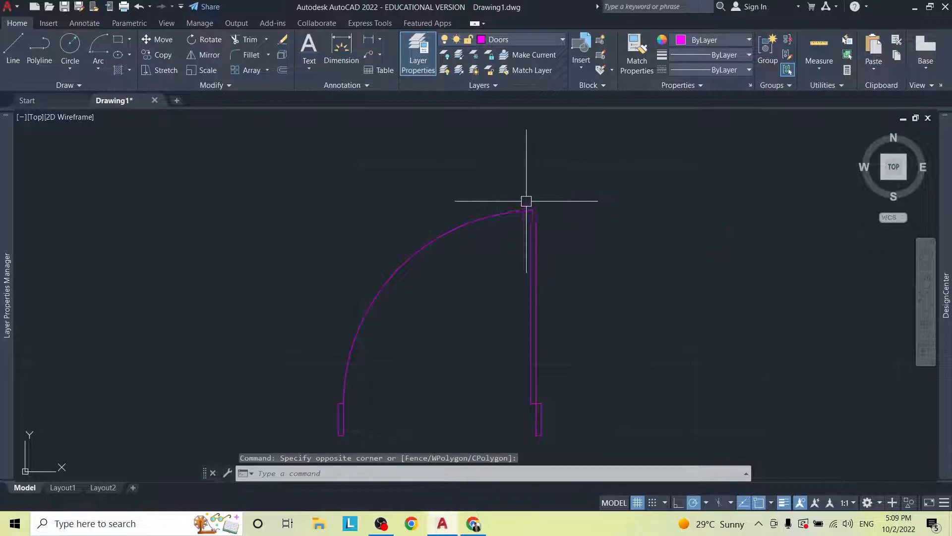
{"action": "left_click", "coordinate": [48, 24]}
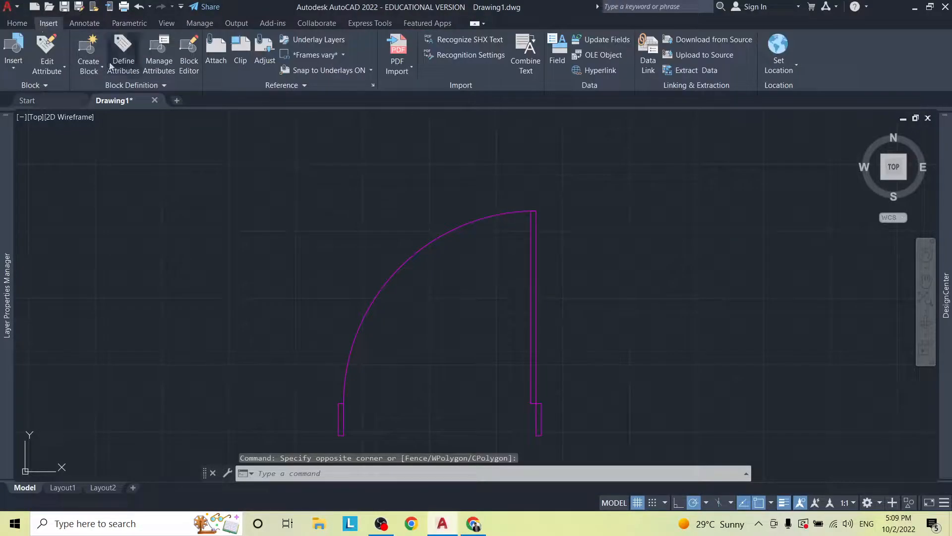
{"action": "left_click", "coordinate": [102, 69]}
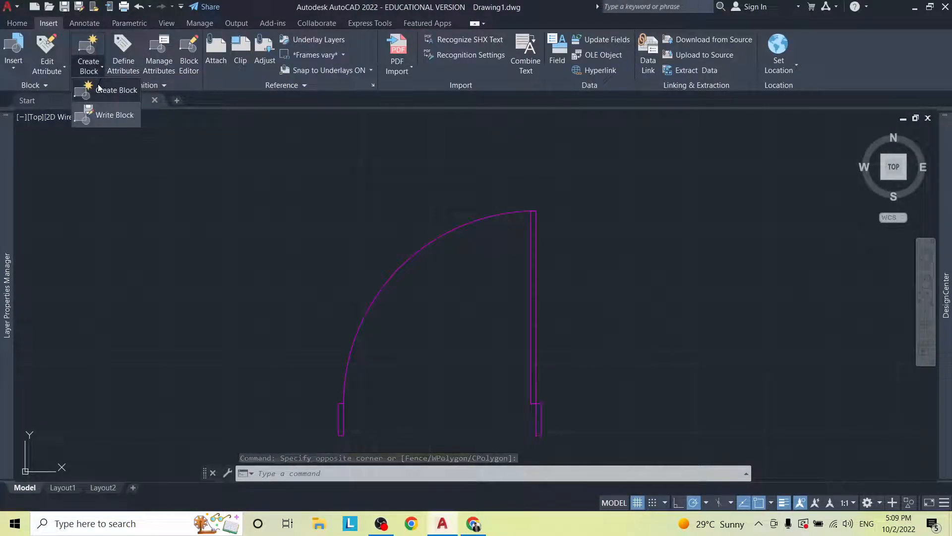
{"action": "left_click", "coordinate": [114, 90]}
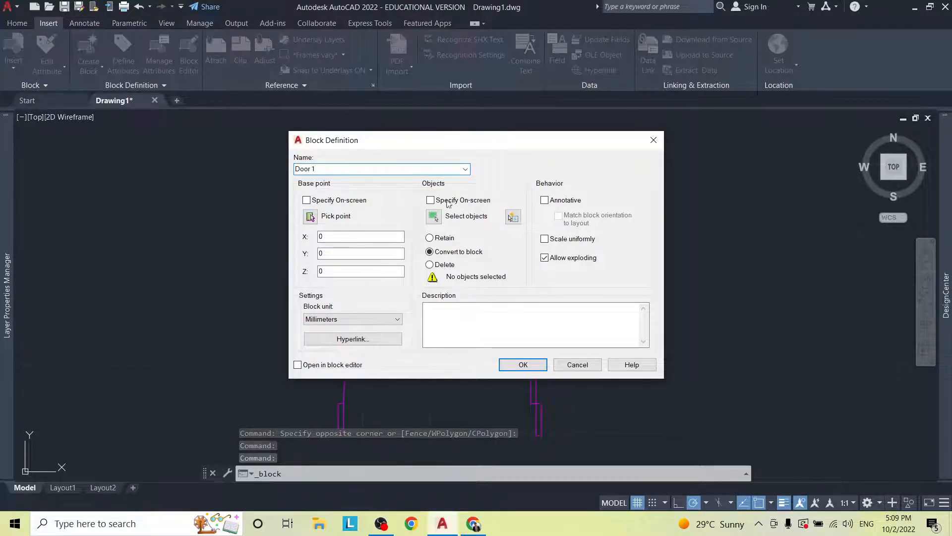
{"action": "left_click", "coordinate": [464, 333]}
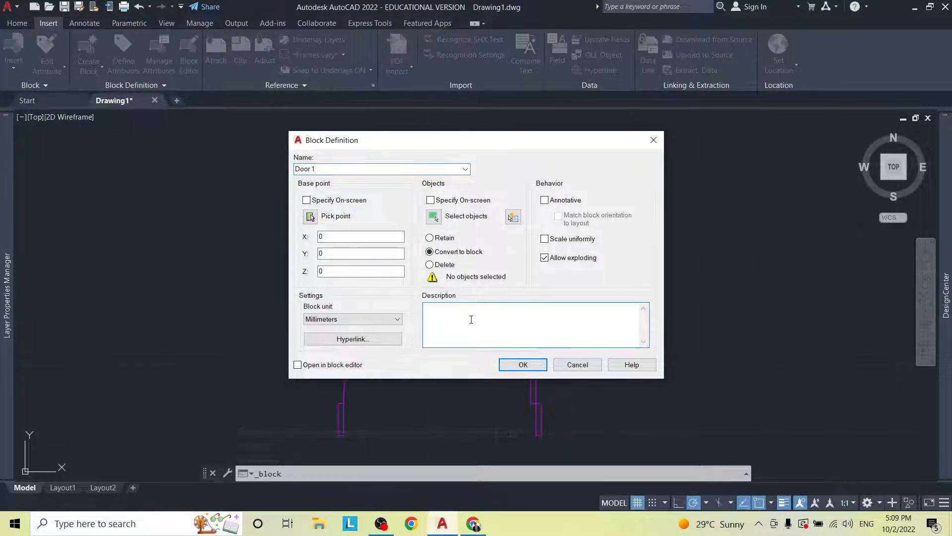
{"action": "type", "text": "900mm x 2000mm"}
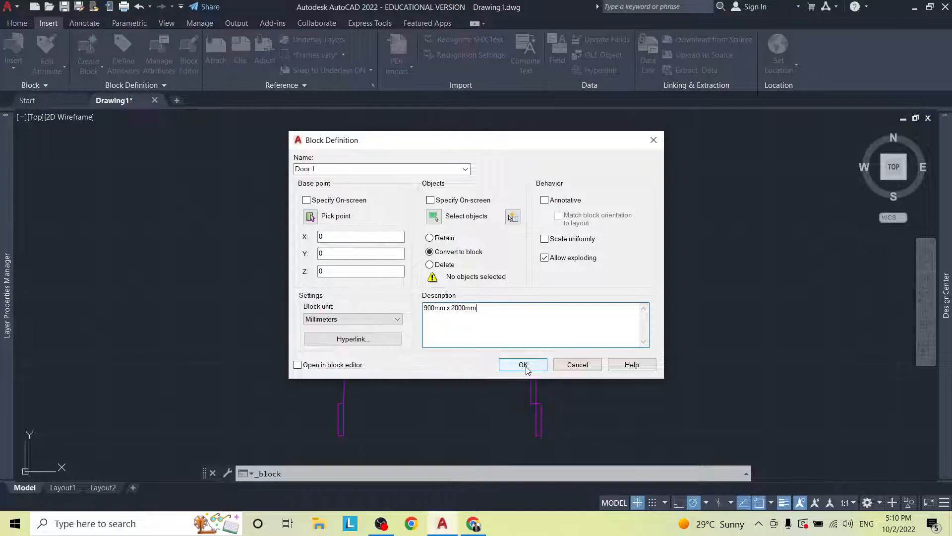
Step: Create the block from the arc, leaf and both jambs, with the east jamb's lower-right corner as base point
{"action": "left_click", "coordinate": [442, 219]}
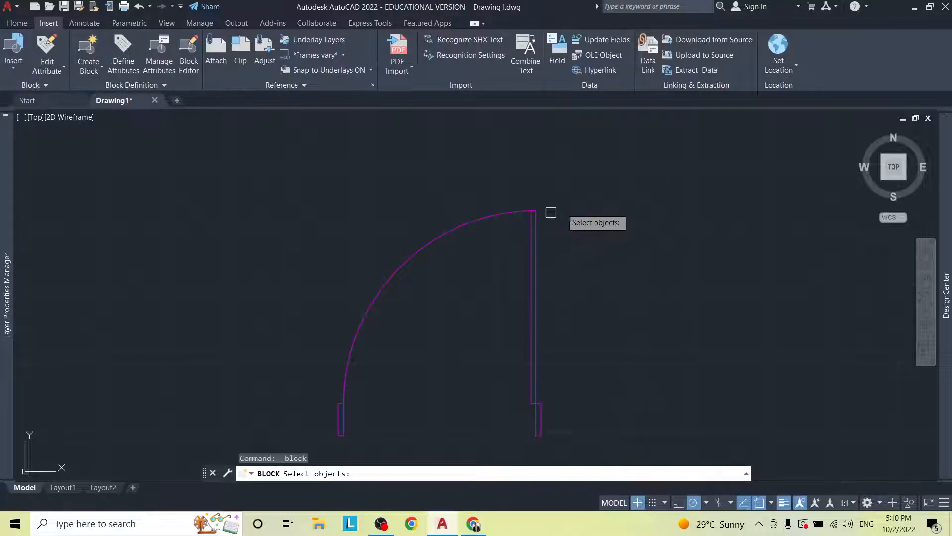
{"action": "left_click", "coordinate": [570, 202]}
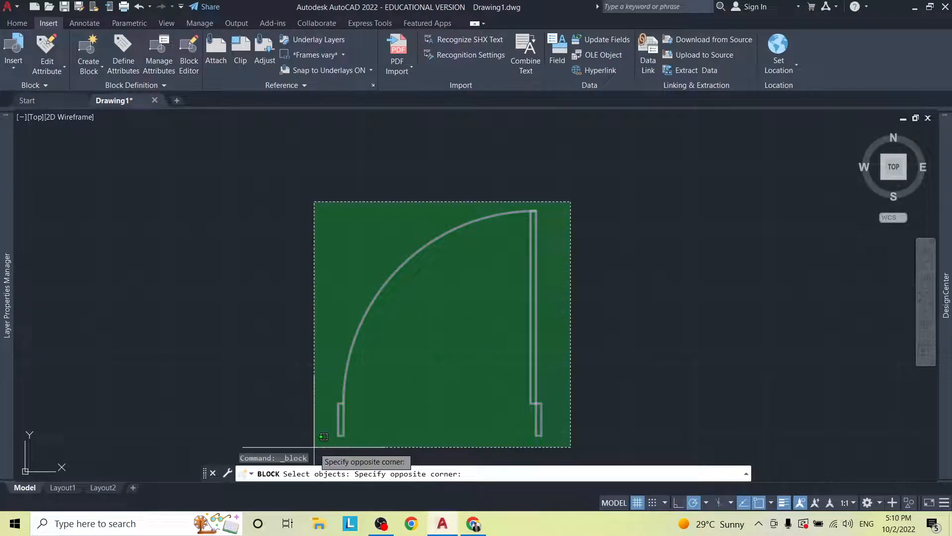
{"action": "left_click", "coordinate": [323, 436]}
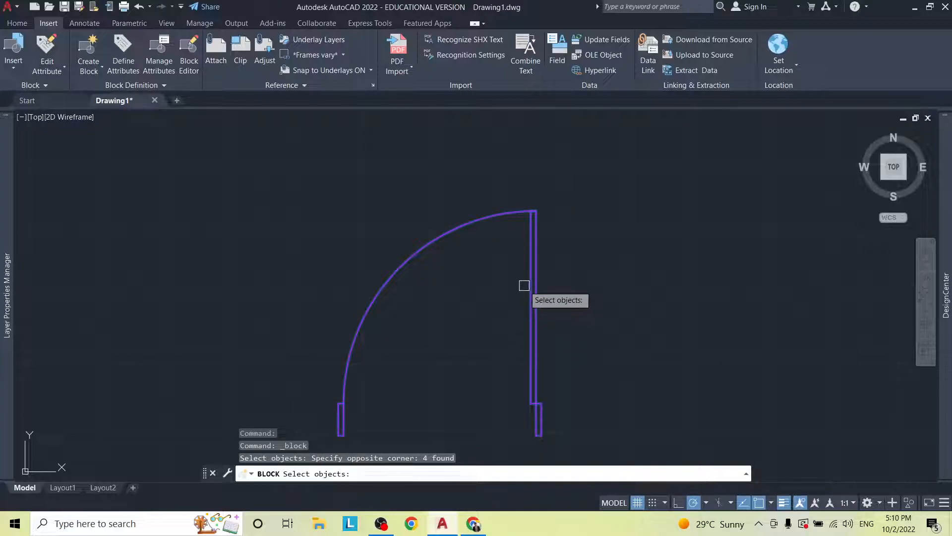
{"action": "key", "text": "Return"}
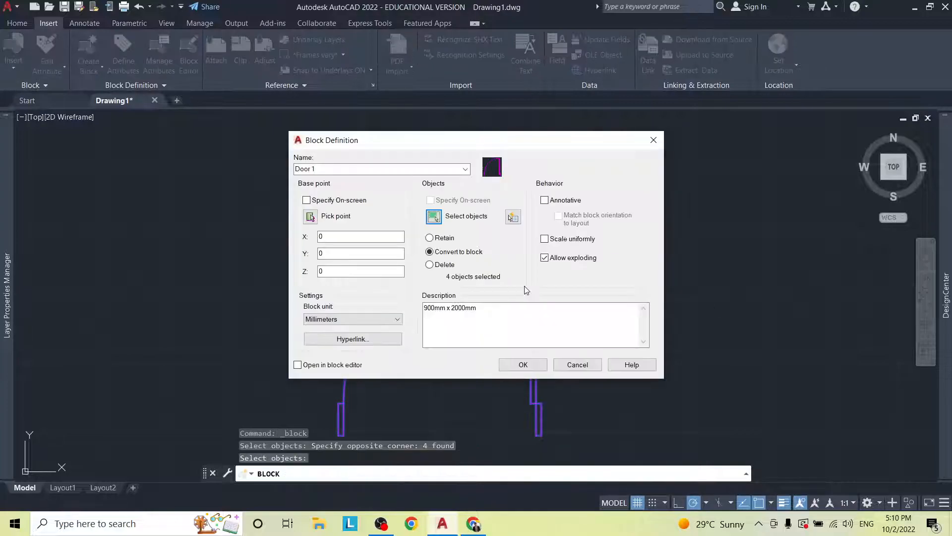
{"action": "left_click", "coordinate": [311, 216]}
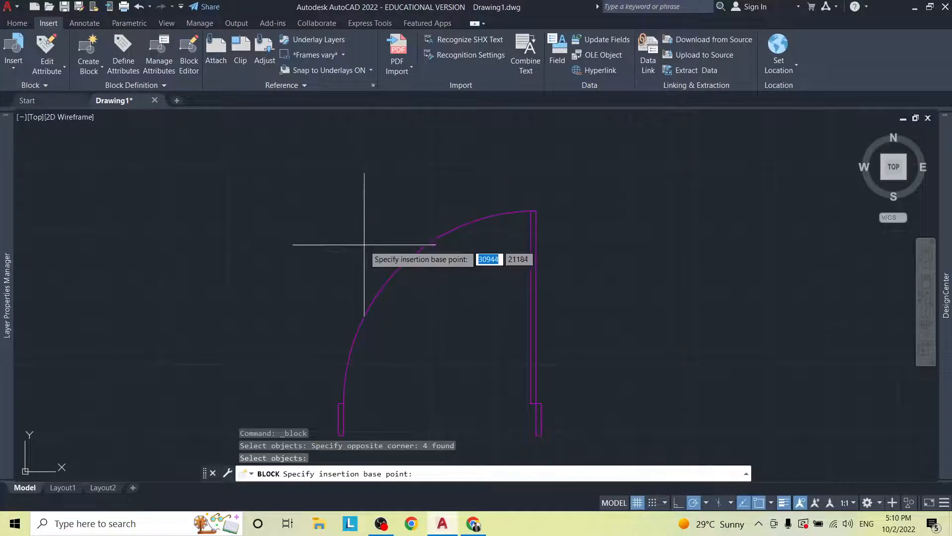
{"action": "left_click", "coordinate": [541, 435]}
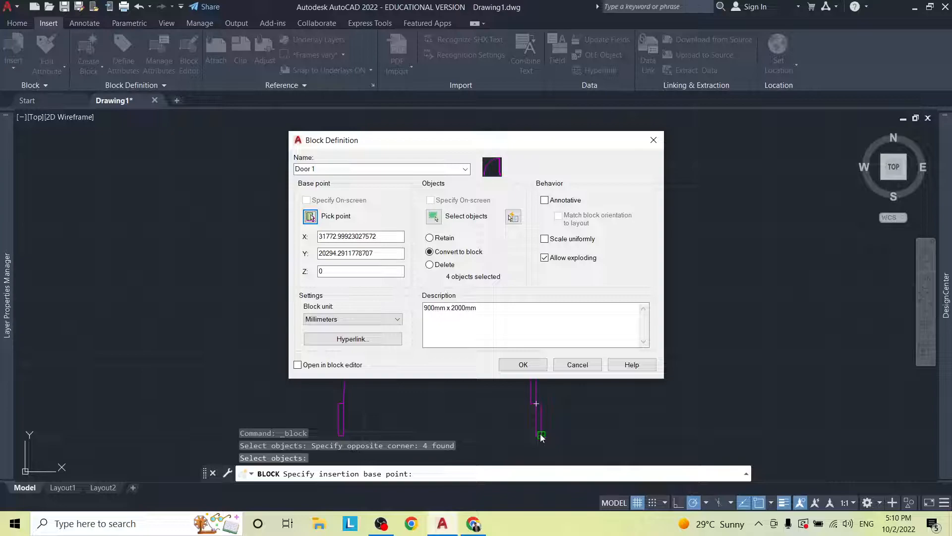
{"action": "left_click", "coordinate": [540, 368]}
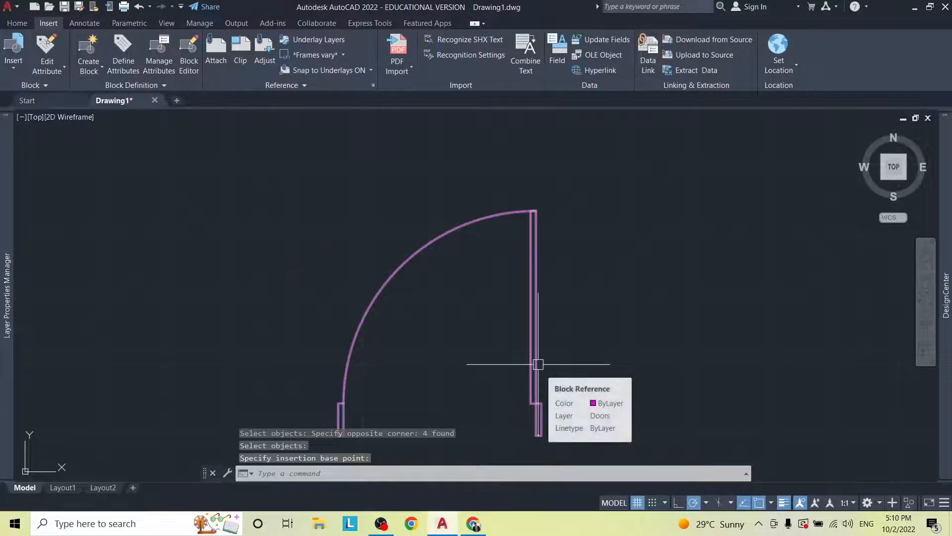
Step: Move the door block slightly north by its insertion point grip
{"action": "left_click", "coordinate": [530, 363]}
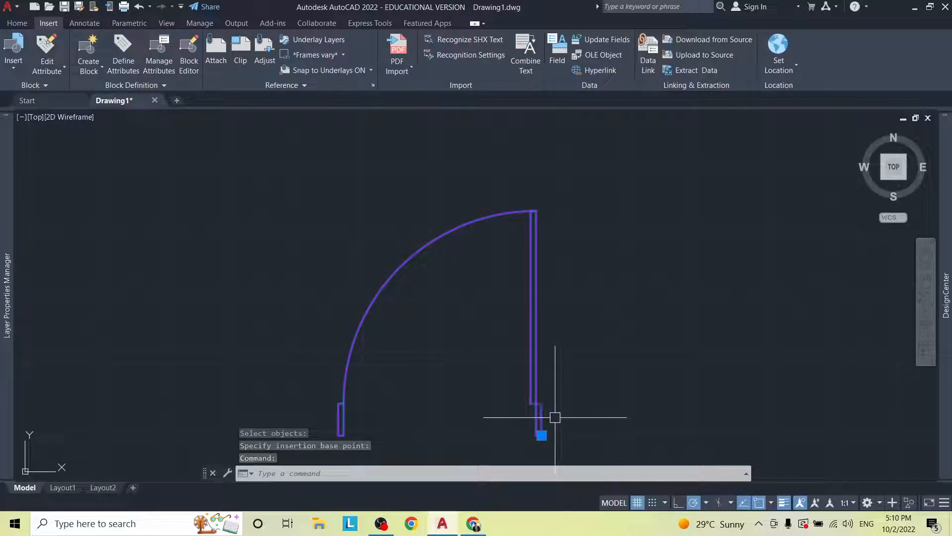
{"action": "left_click", "coordinate": [542, 435]}
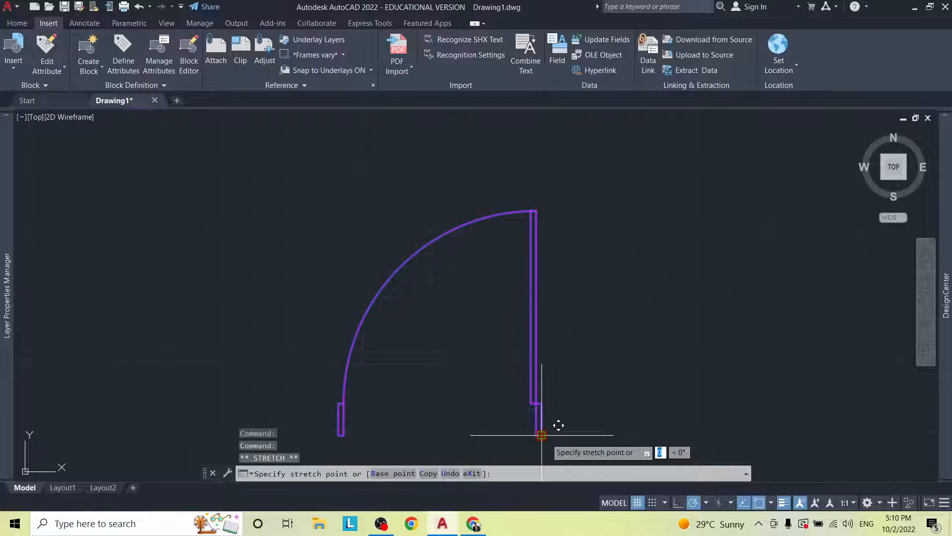
{"action": "left_click", "coordinate": [530, 389]}
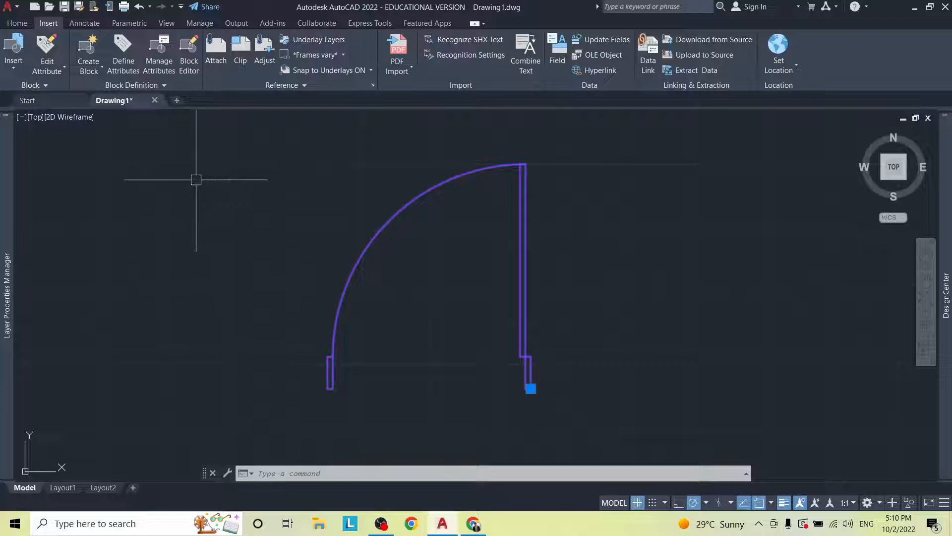
Step: Insert a second Door 1 block just west of the original door
{"action": "left_click", "coordinate": [11, 71]}
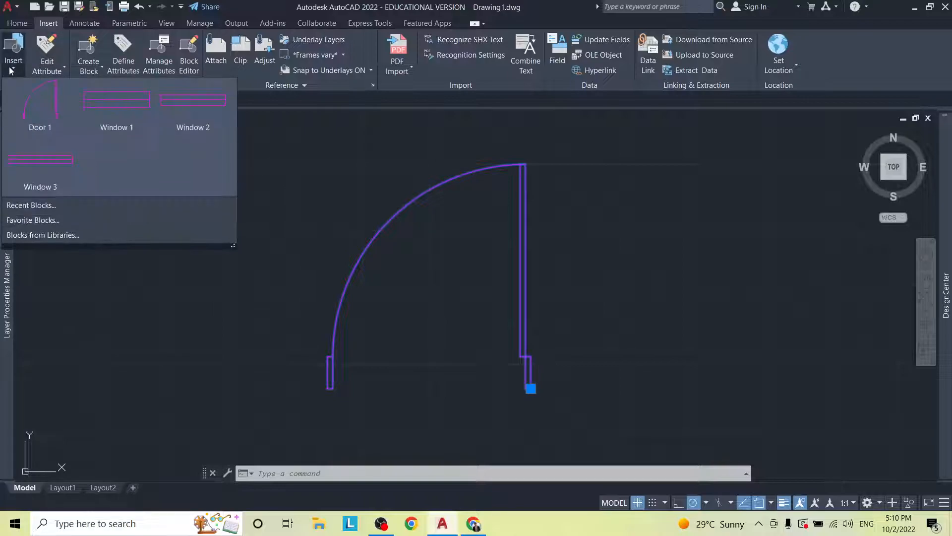
{"action": "left_click", "coordinate": [36, 94]}
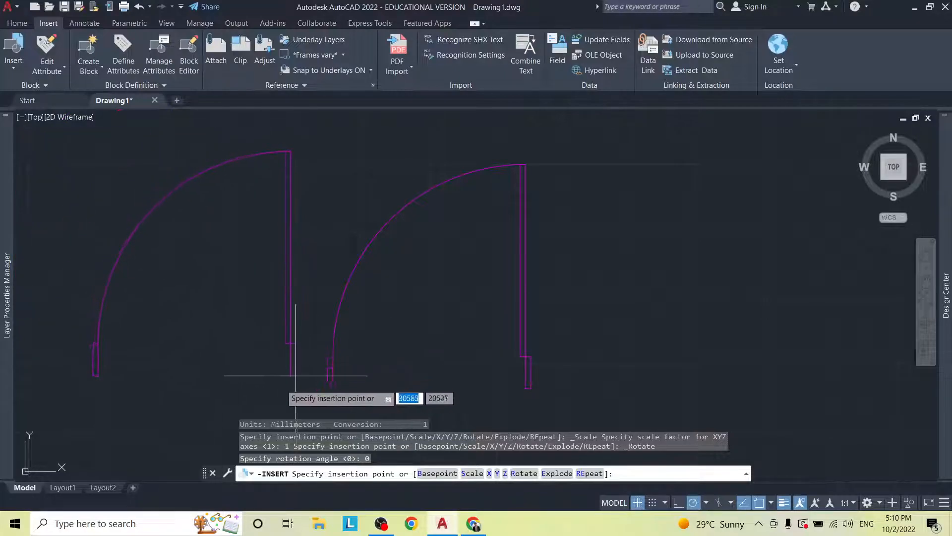
{"action": "left_click", "coordinate": [270, 386]}
{"action": "scroll", "coordinate": [336, 325], "scroll_direction": "up", "scroll_amount": 2}
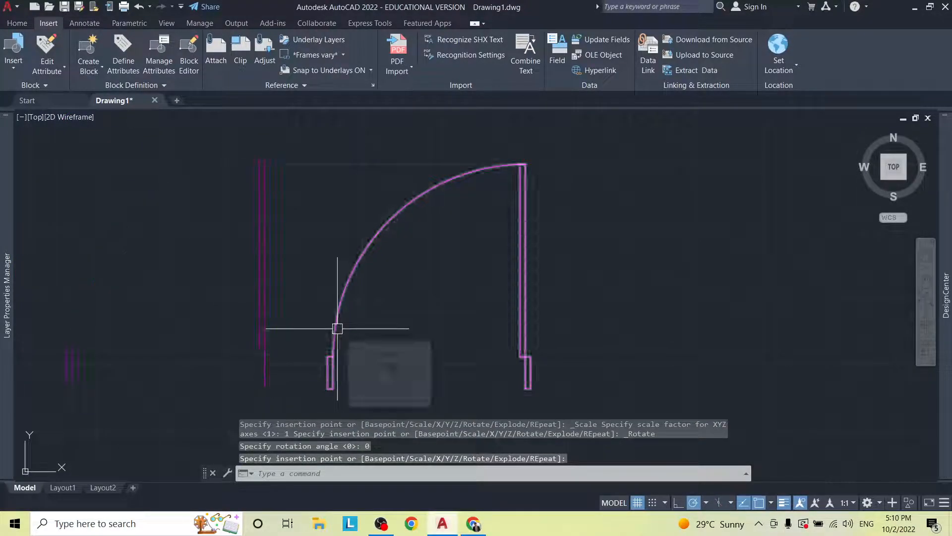
Step: View the whole floor plan together with the two loose door blocks east of it
{"action": "scroll", "coordinate": [337, 328], "scroll_direction": "down", "scroll_amount": 4}
{"action": "scroll", "coordinate": [337, 328], "scroll_direction": "down", "scroll_amount": 2}
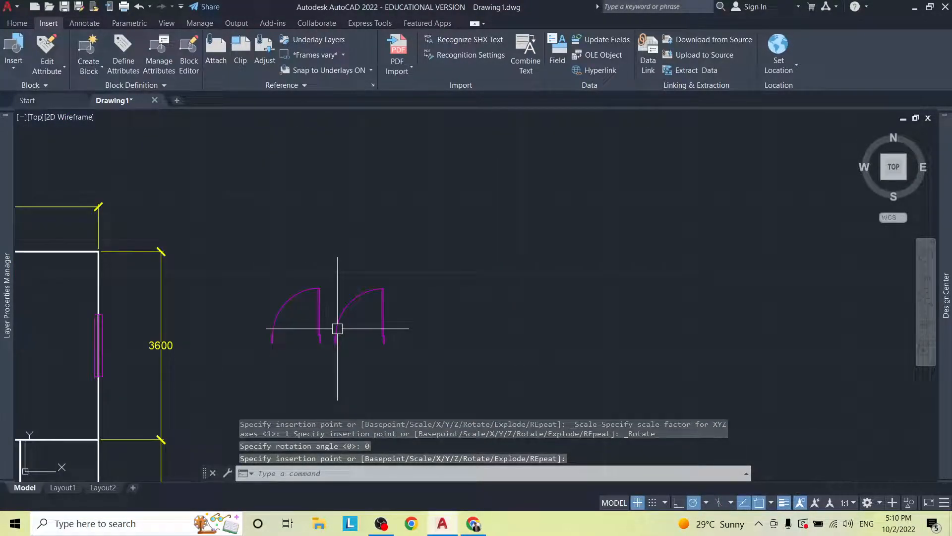
{"action": "type", "text": "p"}
{"action": "key", "text": "Return"}
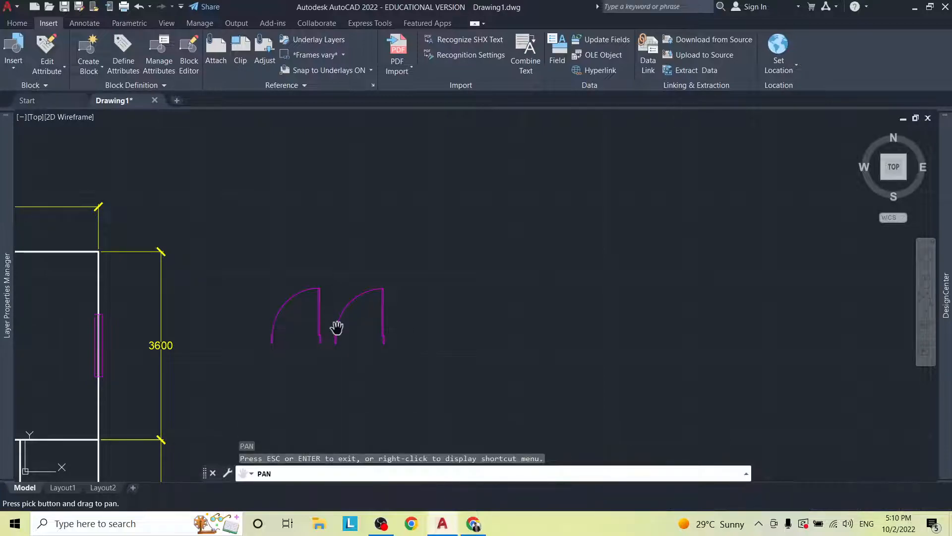
{"action": "mouse_move", "coordinate": [351, 325]}
{"action": "left_mouse_down"}
{"action": "mouse_move", "coordinate": [429, 294]}
{"action": "mouse_move", "coordinate": [837, 221]}
{"action": "left_mouse_up"}
{"action": "scroll", "coordinate": [671, 263], "scroll_direction": "down", "scroll_amount": 2}
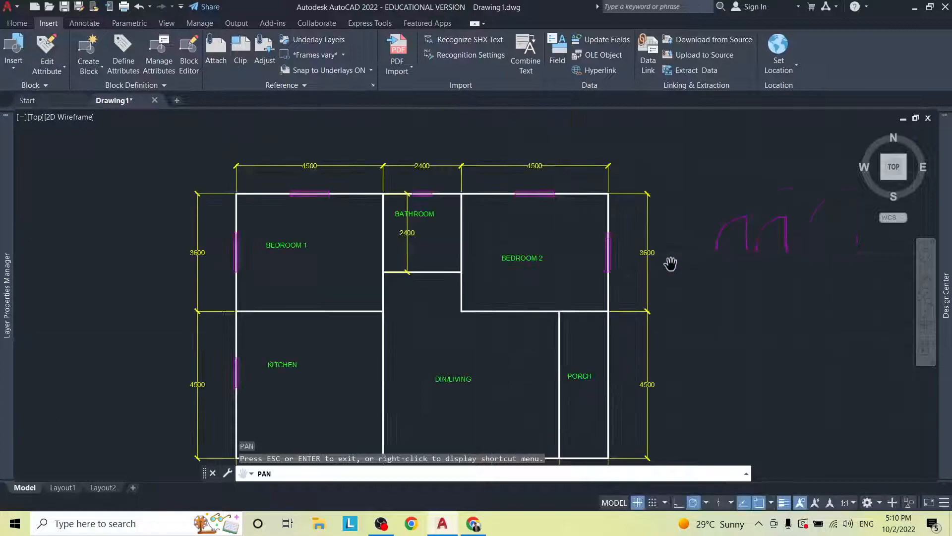
{"action": "scroll", "coordinate": [610, 270], "scroll_direction": "down", "scroll_amount": 4}
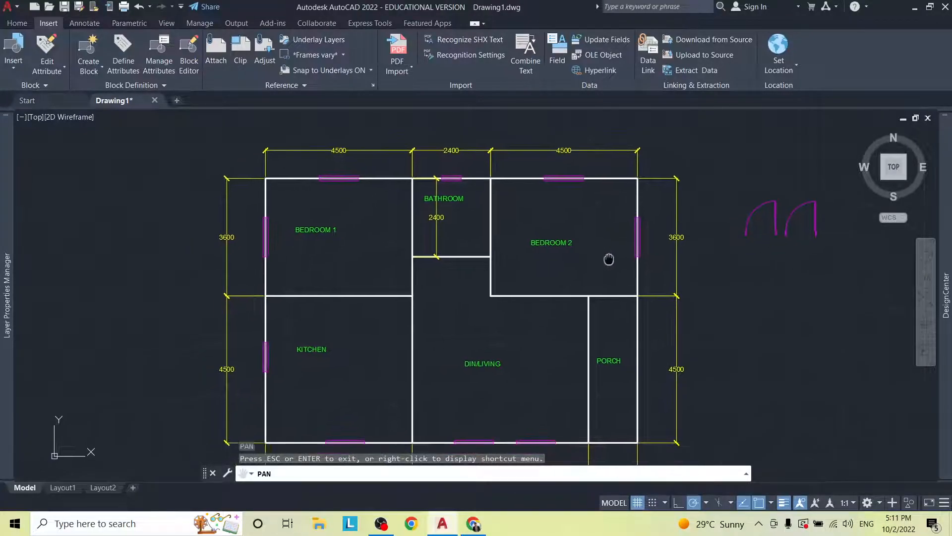
{"action": "scroll", "coordinate": [619, 229], "scroll_direction": "up", "scroll_amount": 2}
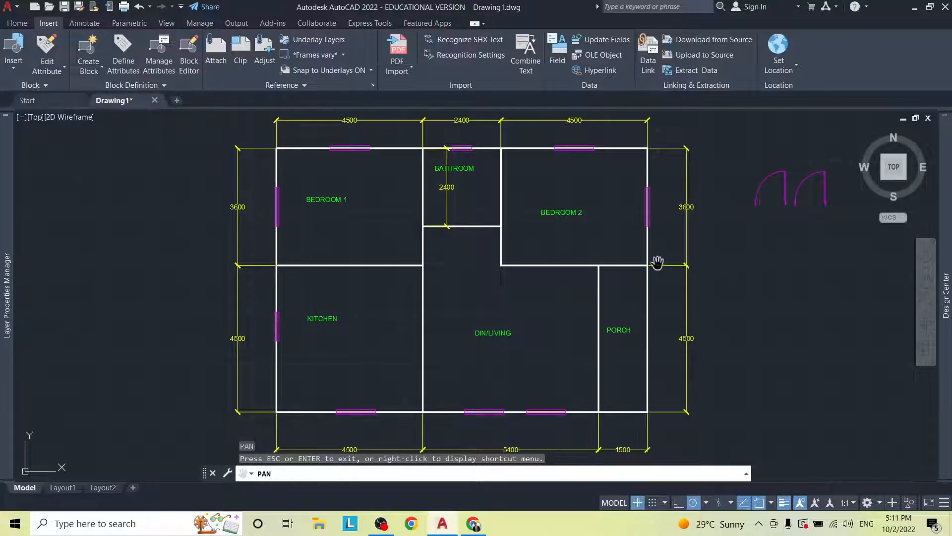
{"action": "key", "text": "Escape"}
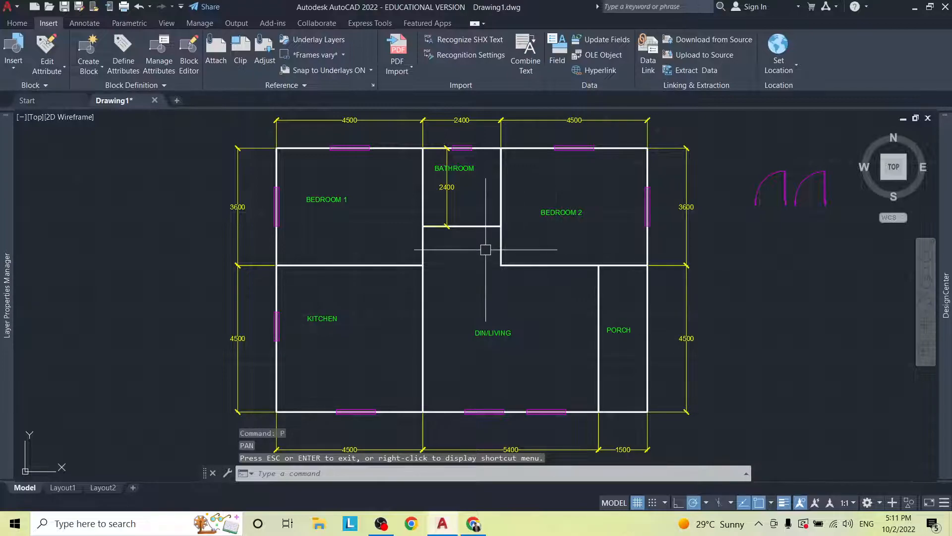
{"action": "double_click", "coordinate": [789, 192]}
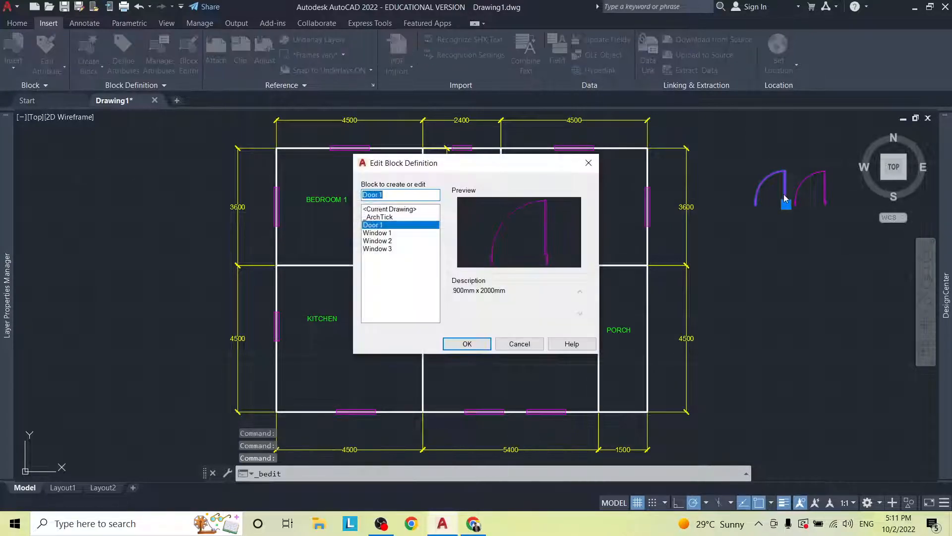
{"action": "key", "text": "Escape"}
{"action": "left_click", "coordinate": [797, 179]}
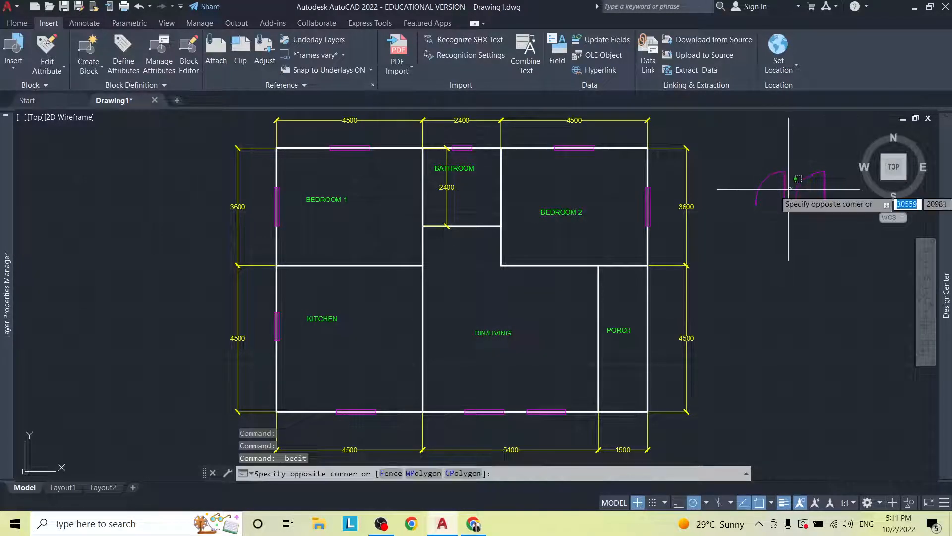
{"action": "key", "text": "Escape"}
Step: Move the loose door blocks by their insertion point grips, the western one into Bedroom 2 and the eastern one into Bedroom 1
{"action": "left_click", "coordinate": [788, 190]}
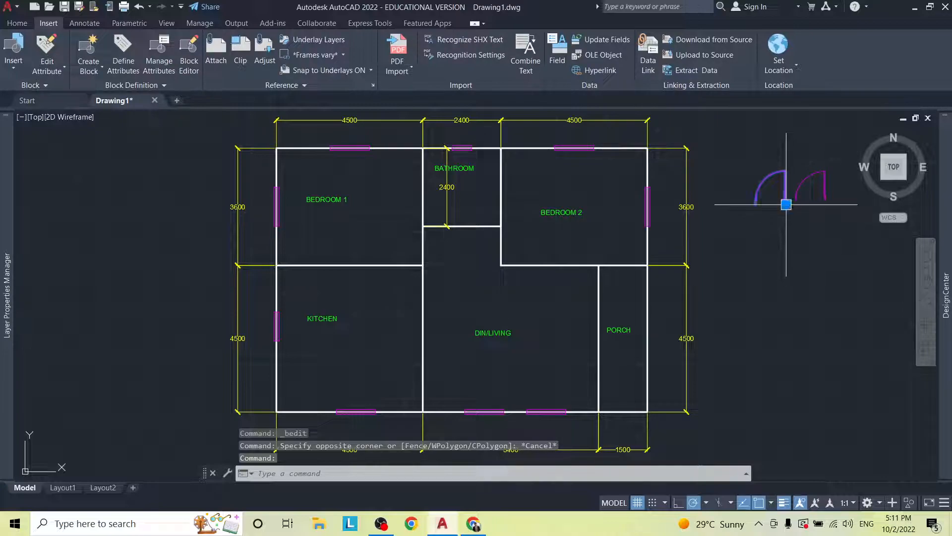
{"action": "left_click", "coordinate": [786, 204]}
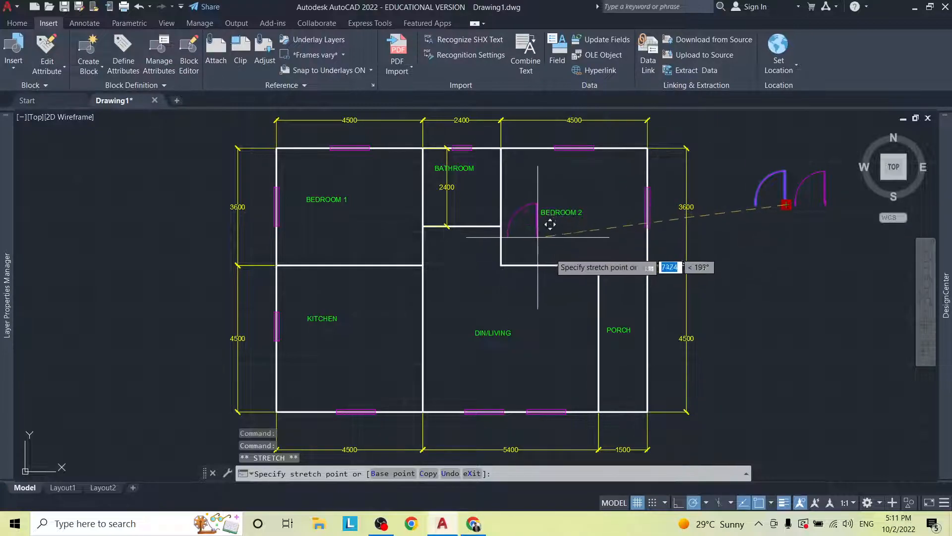
{"action": "left_click", "coordinate": [553, 257]}
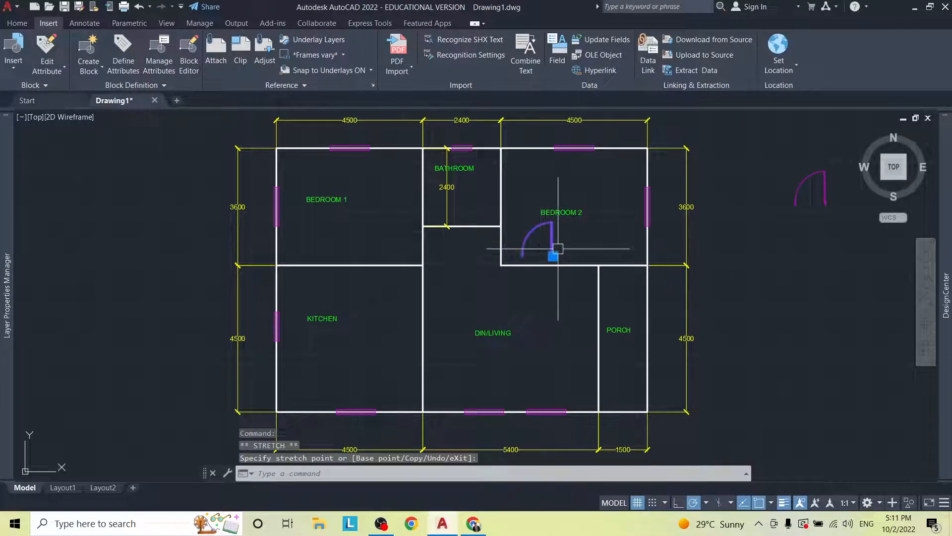
{"action": "left_click", "coordinate": [825, 202]}
{"action": "left_click", "coordinate": [826, 205]}
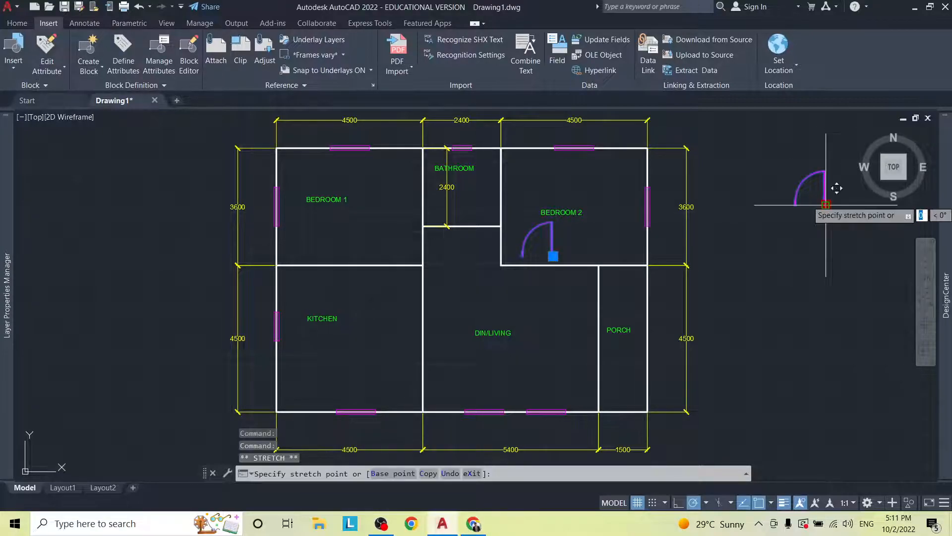
{"action": "left_click", "coordinate": [399, 245]}
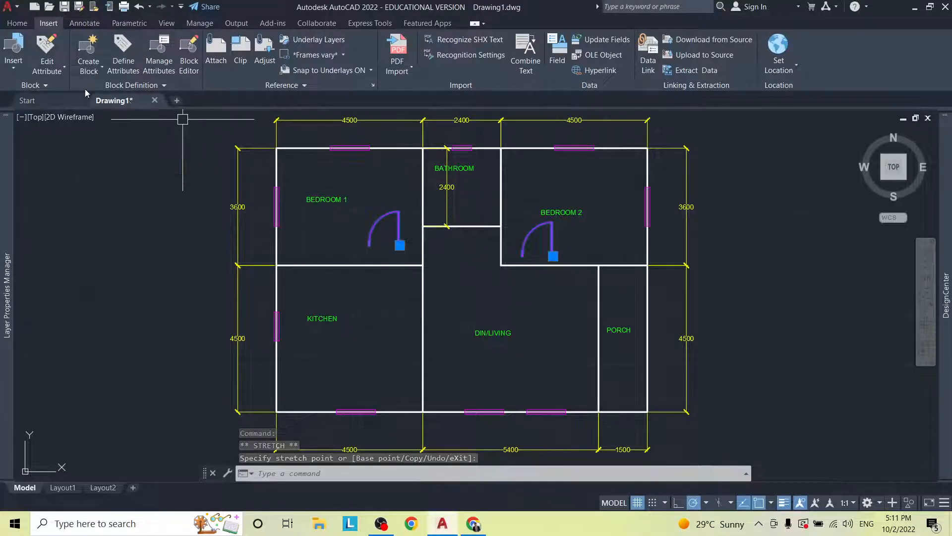
Step: Insert another Door 1 block in the dining/living room, just west of the porch wall
{"action": "left_click", "coordinate": [16, 60]}
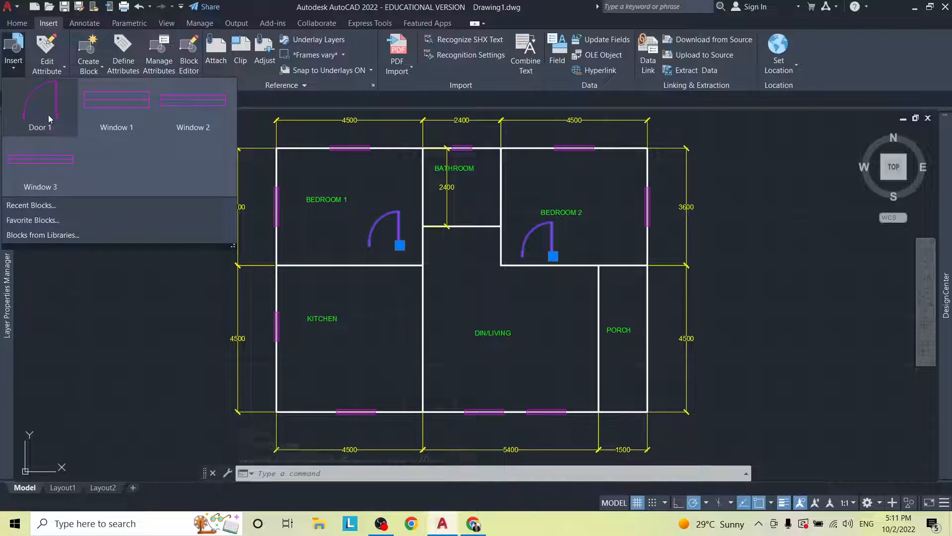
{"action": "left_click", "coordinate": [49, 114]}
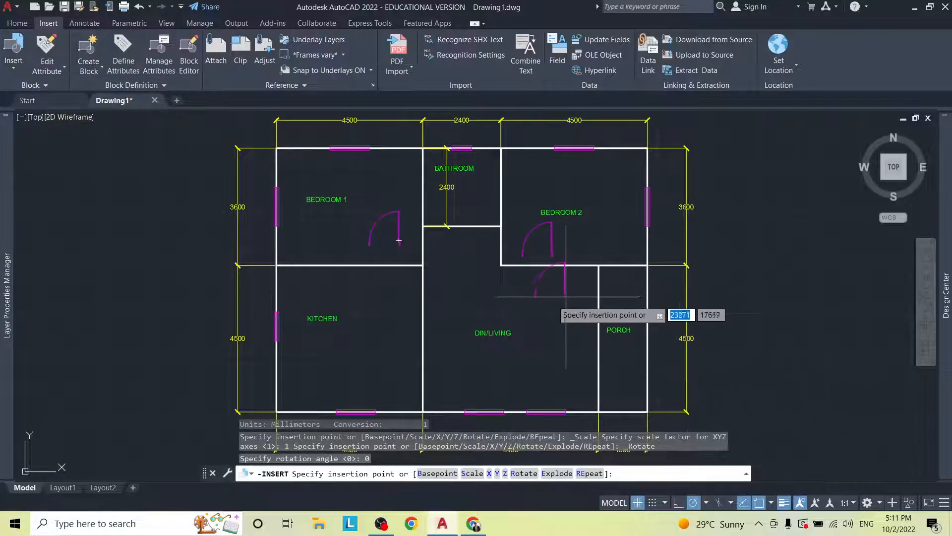
{"action": "left_click", "coordinate": [585, 316]}
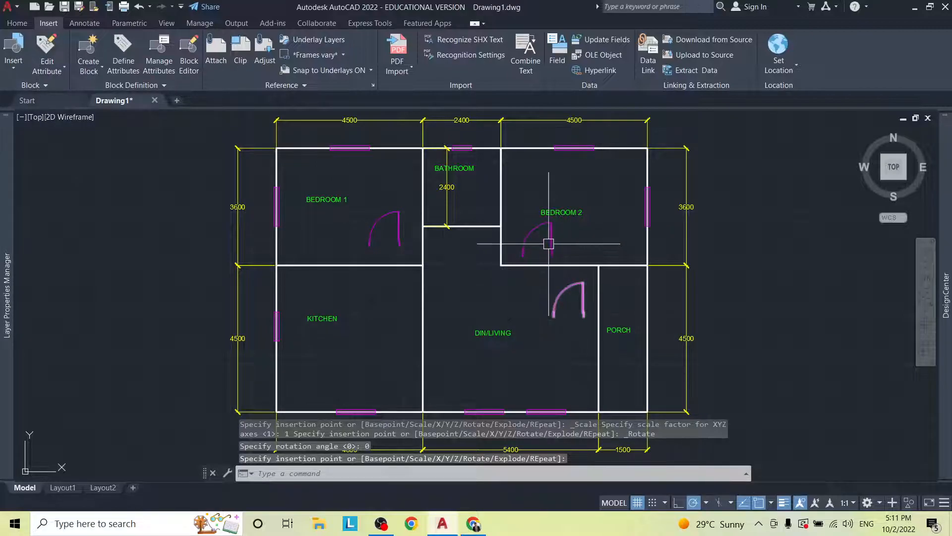
Step: Rotate the Bedroom 2 door 270° about its lower-right jamb corner
{"action": "scroll", "coordinate": [552, 240], "scroll_direction": "up", "scroll_amount": 2}
{"action": "scroll", "coordinate": [554, 239], "scroll_direction": "up", "scroll_amount": 2}
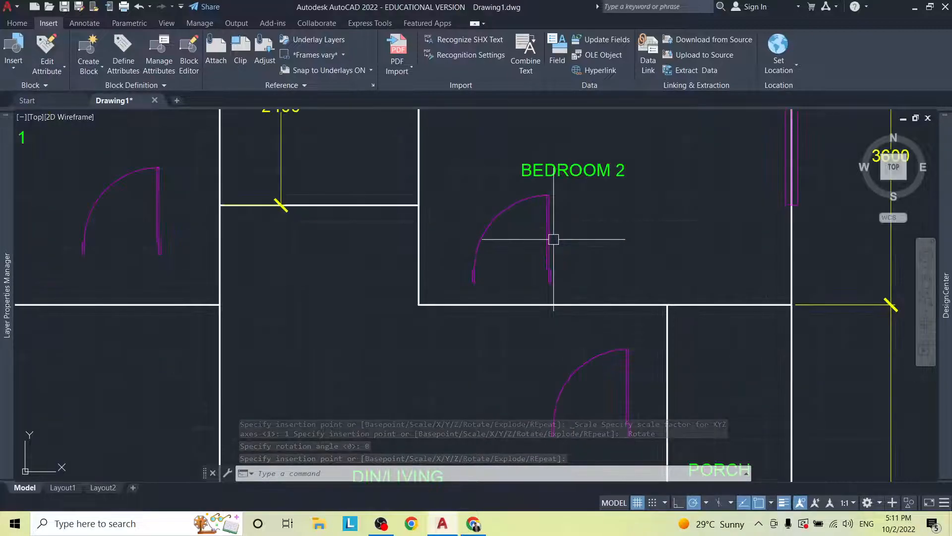
{"action": "left_click", "coordinate": [17, 23]}
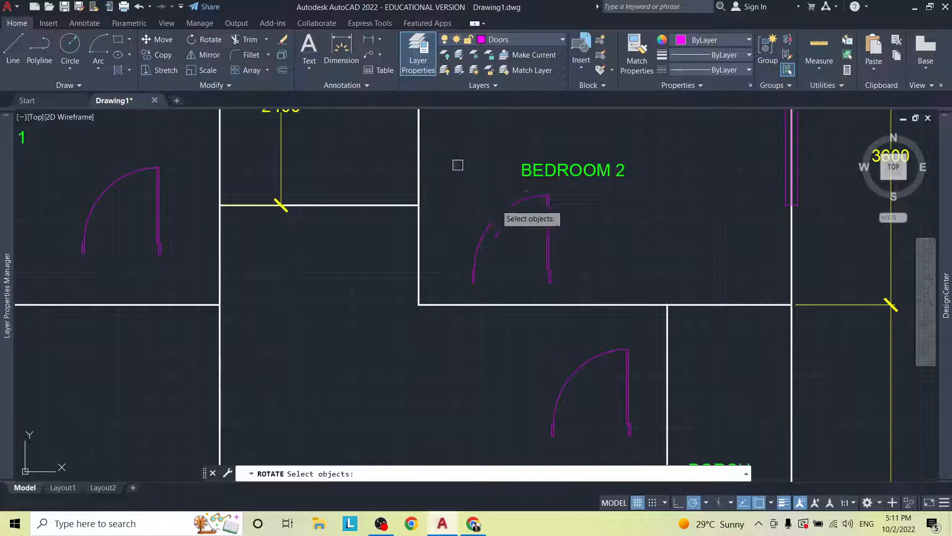
{"action": "left_click", "coordinate": [548, 266]}
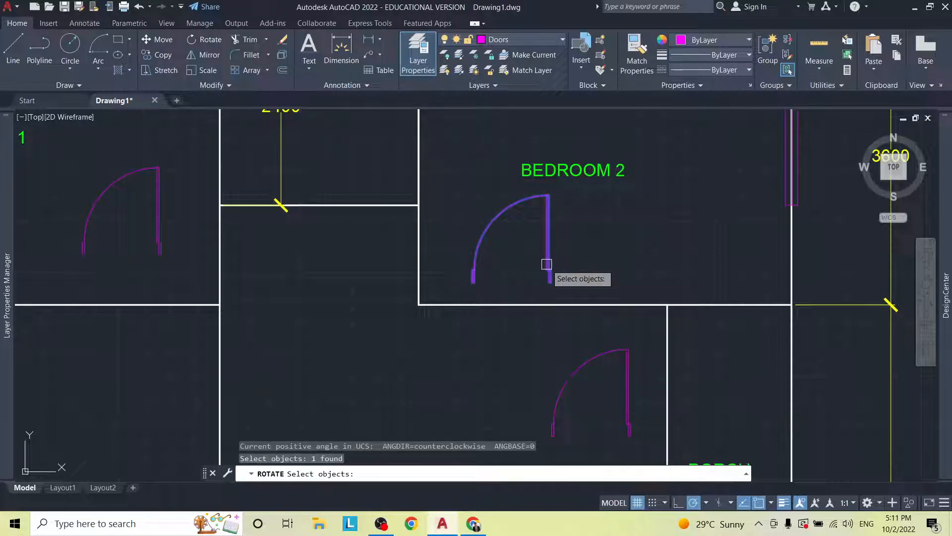
{"action": "key", "text": "Return"}
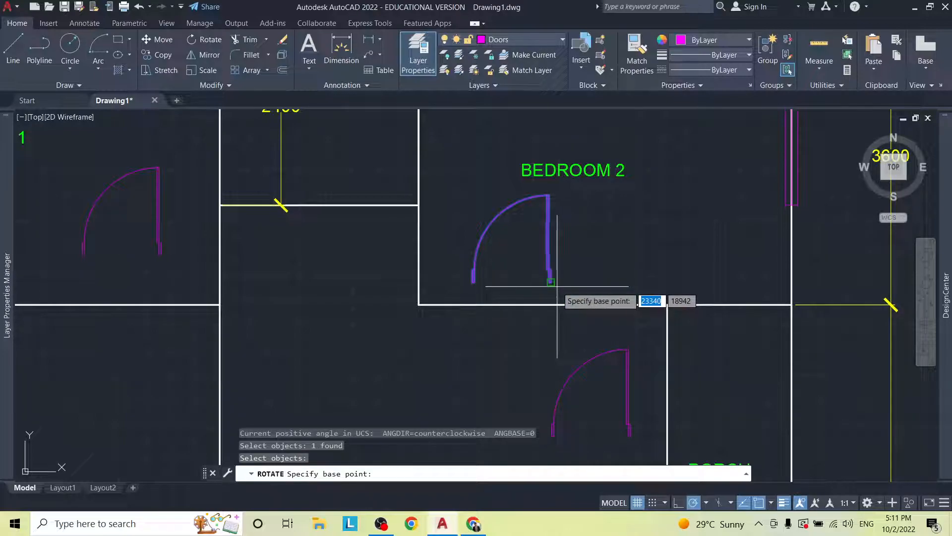
{"action": "left_click", "coordinate": [552, 282]}
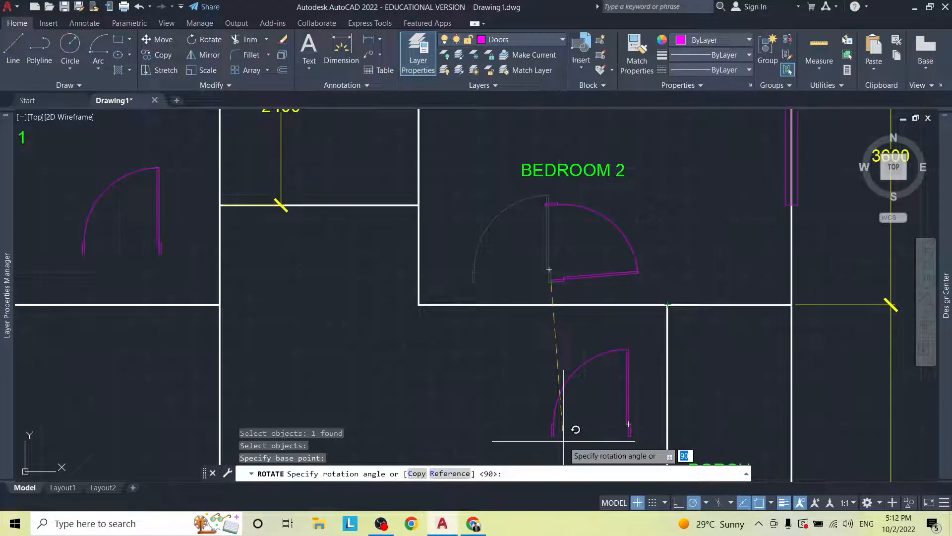
{"action": "key", "text": "Return"}
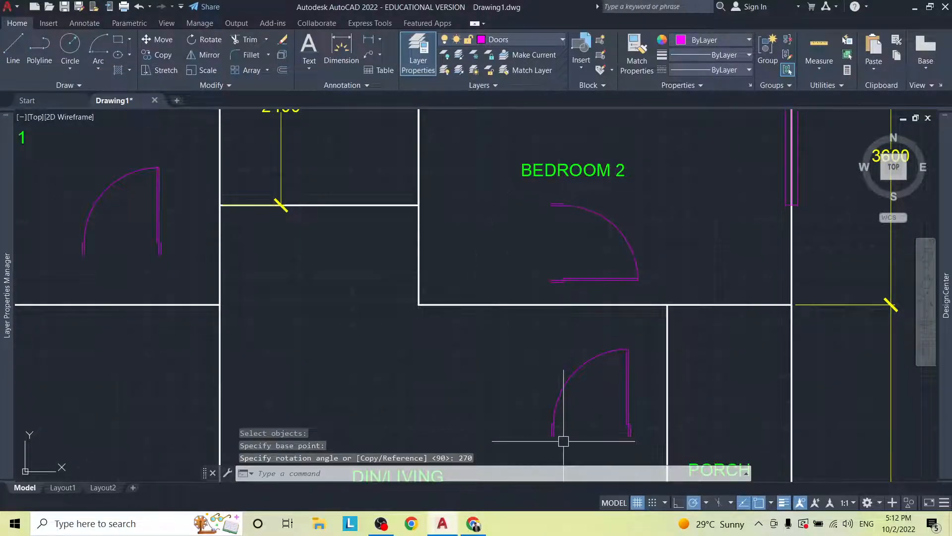
Step: Check the door swings in the AutoDraw reference sketch and rotate the Bedroom 1 door 90° about its lower-right jamb corner
{"action": "left_click", "coordinate": [170, 199]}
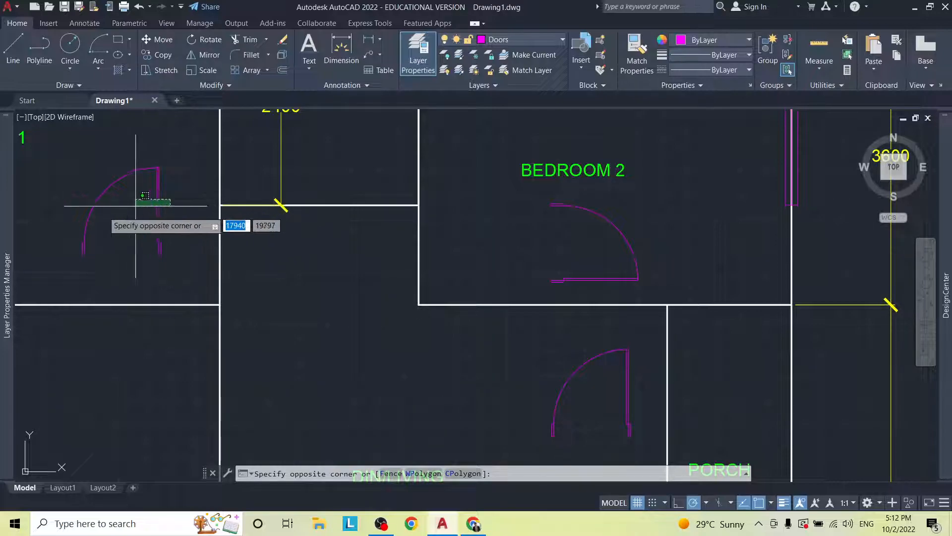
{"action": "left_click", "coordinate": [83, 216]}
{"action": "key", "text": "alt+Tab"}
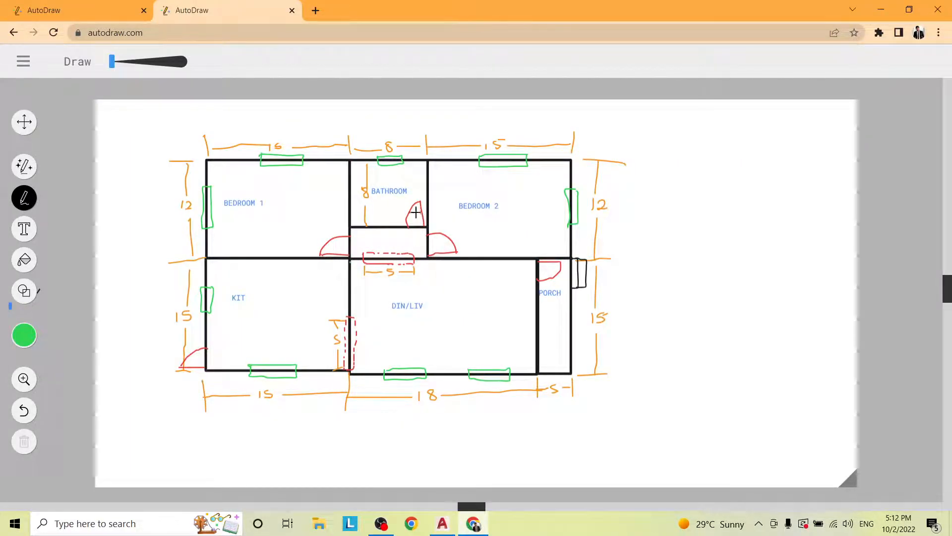
{"action": "key", "text": "alt+Tab"}
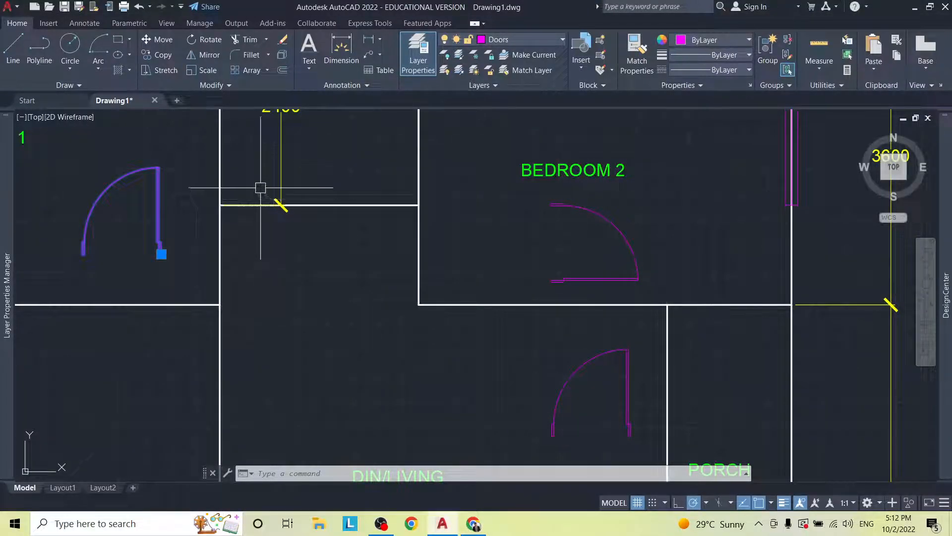
{"action": "left_click", "coordinate": [210, 40]}
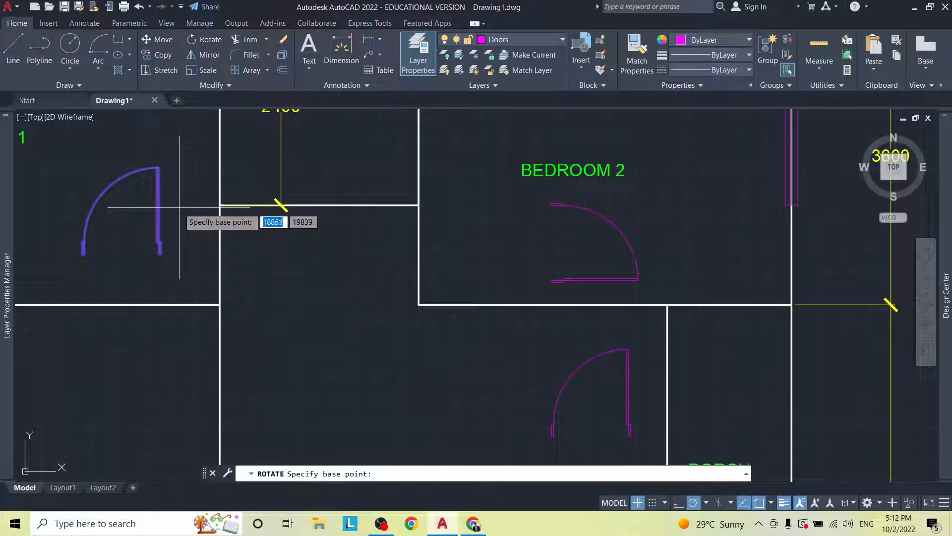
{"action": "left_click", "coordinate": [162, 256]}
{"action": "type", "text": "90"}
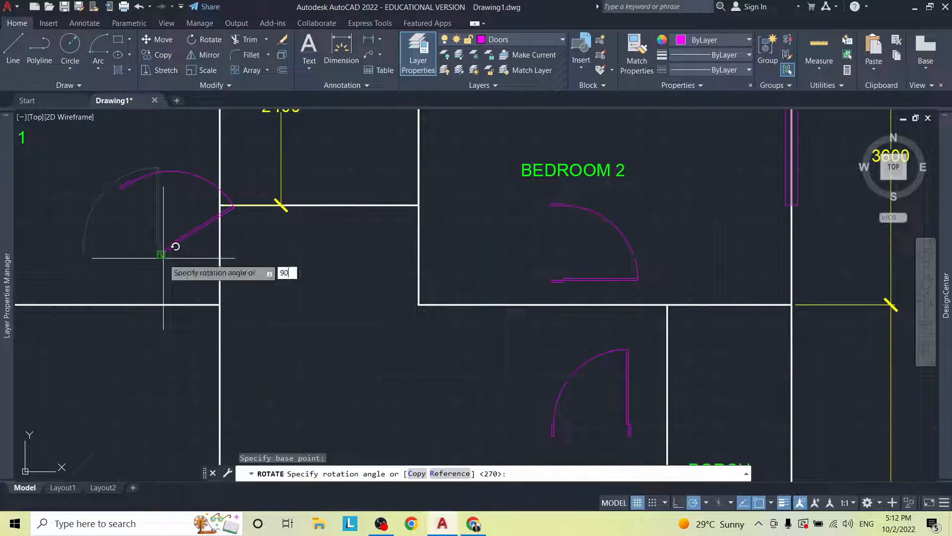
{"action": "key", "text": "Return"}
{"action": "left_click", "coordinate": [173, 252]}
{"action": "left_click", "coordinate": [125, 262]}
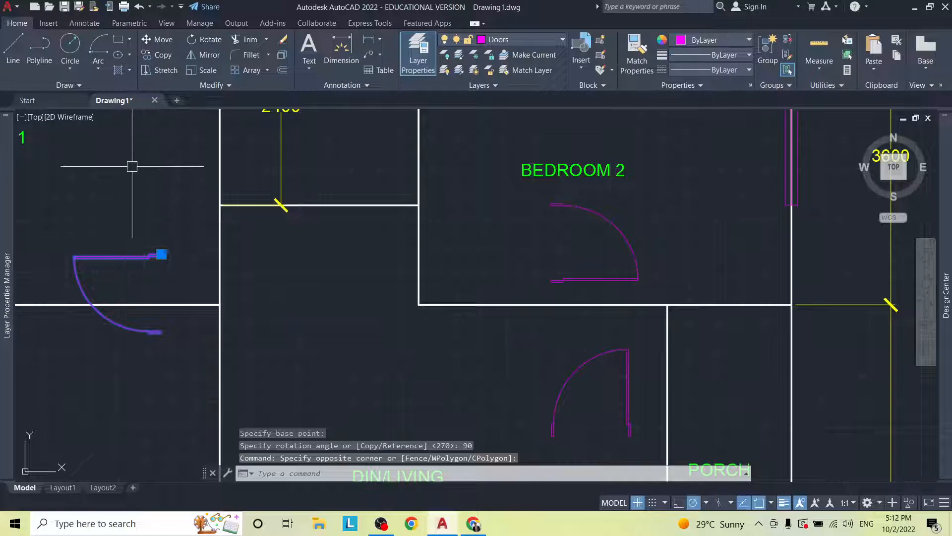
{"action": "left_click", "coordinate": [204, 56]}
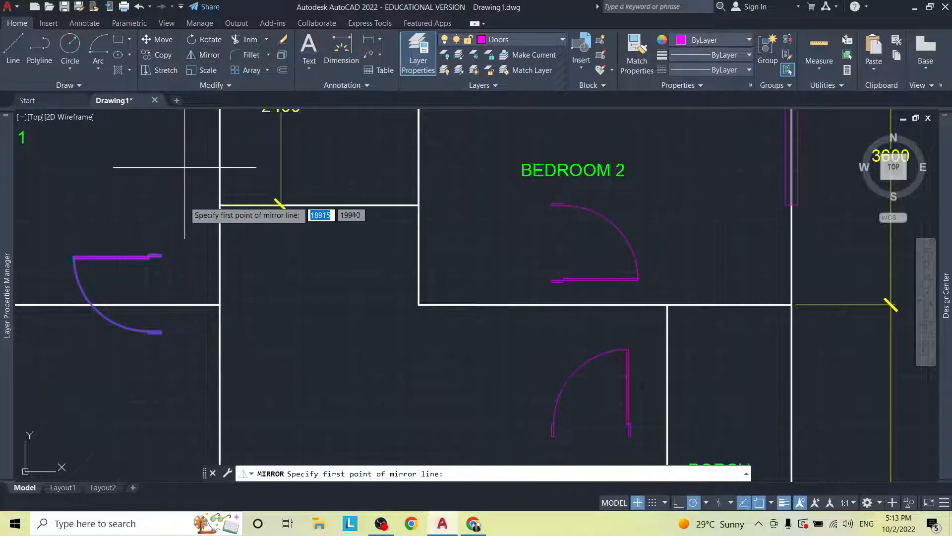
{"action": "left_click", "coordinate": [162, 255]}
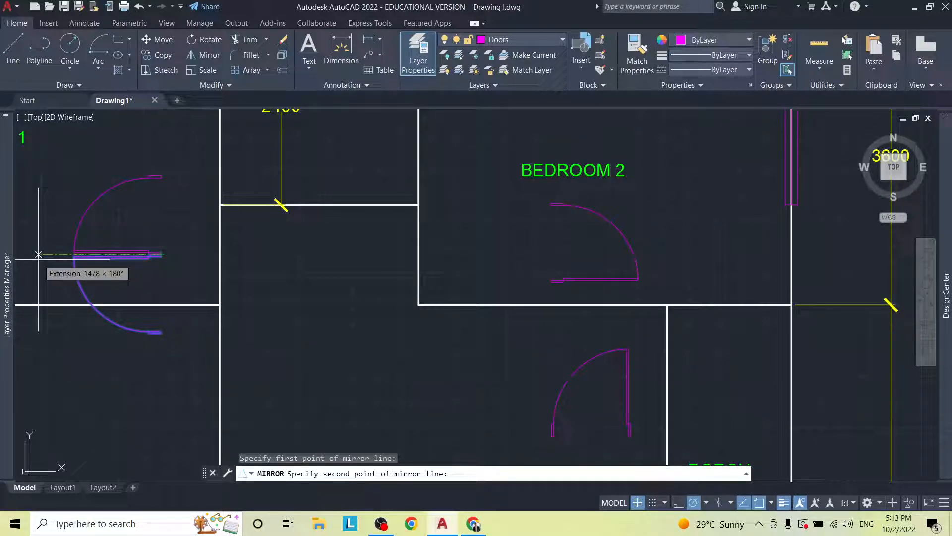
{"action": "key", "text": "Escape"}
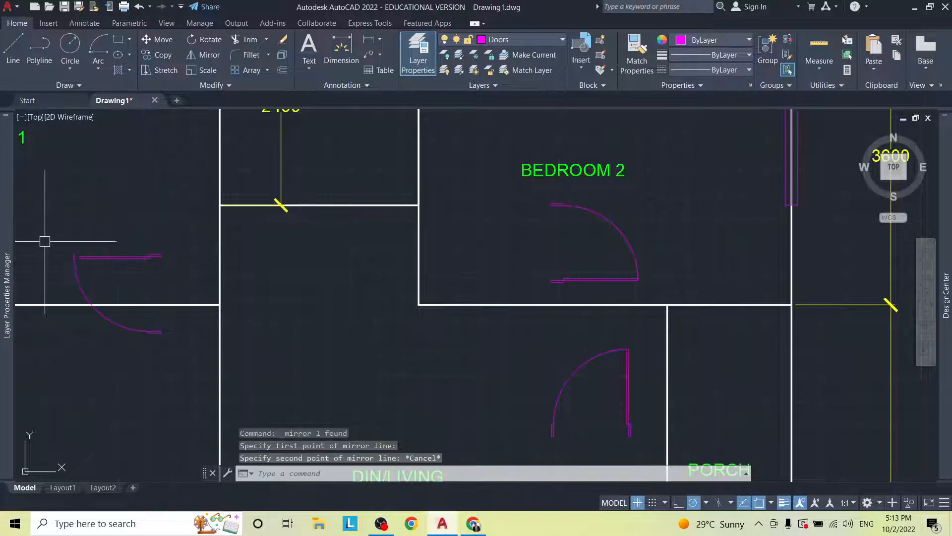
Step: Mirror the Bedroom 1 door across a horizontal line just above it, erasing the source door
{"action": "left_click", "coordinate": [197, 55]}
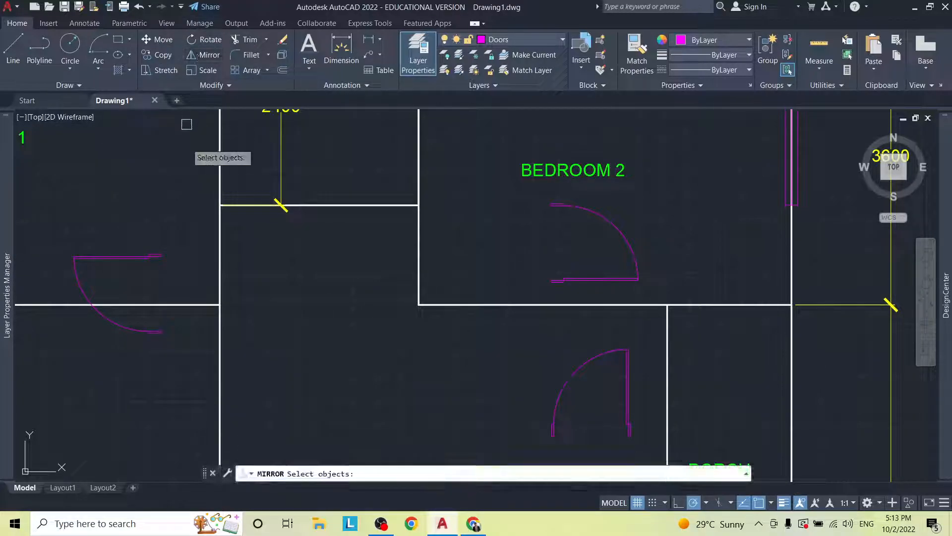
{"action": "left_click", "coordinate": [153, 255]}
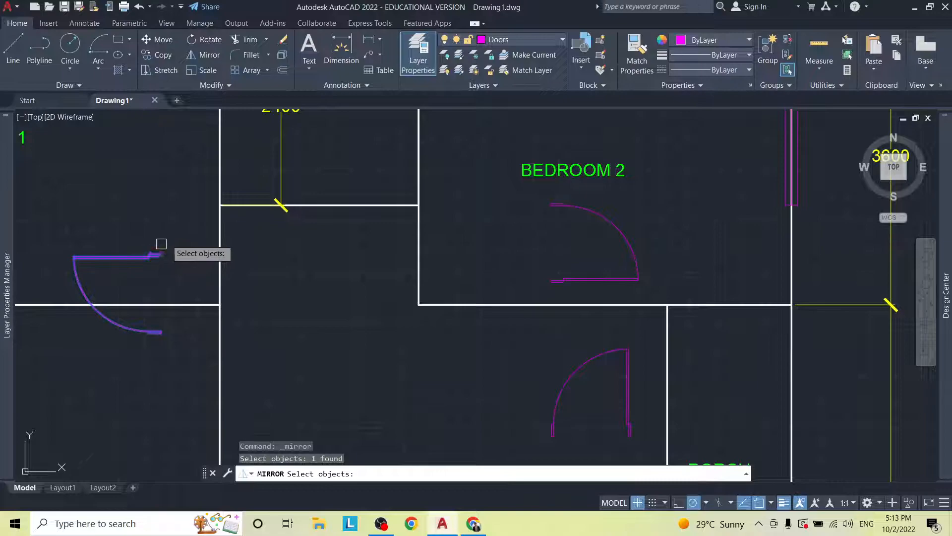
{"action": "key", "text": "Return"}
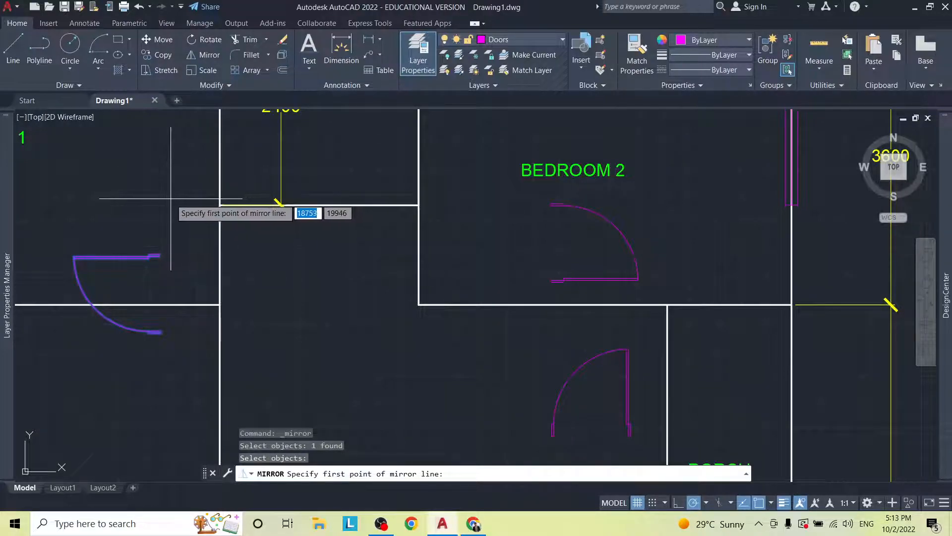
{"action": "left_click", "coordinate": [172, 198]}
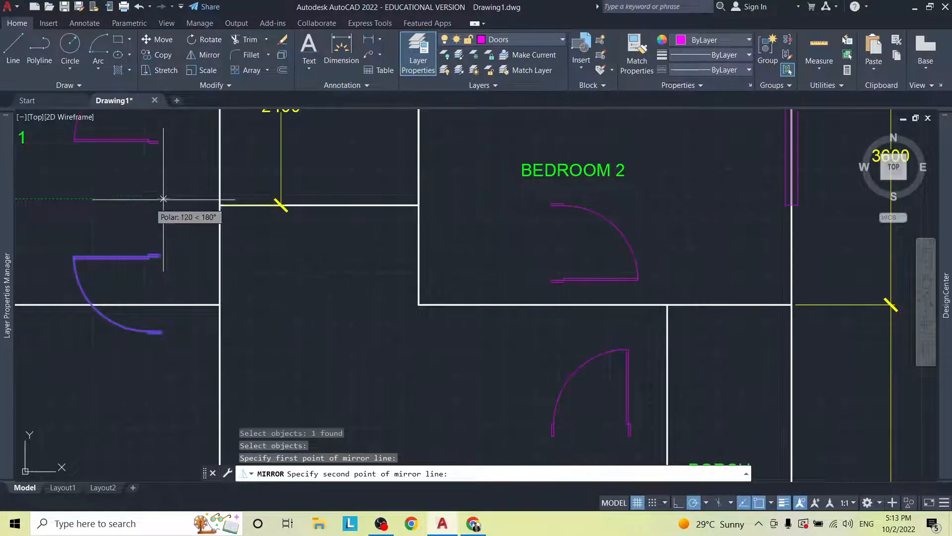
{"action": "left_click", "coordinate": [50, 199]}
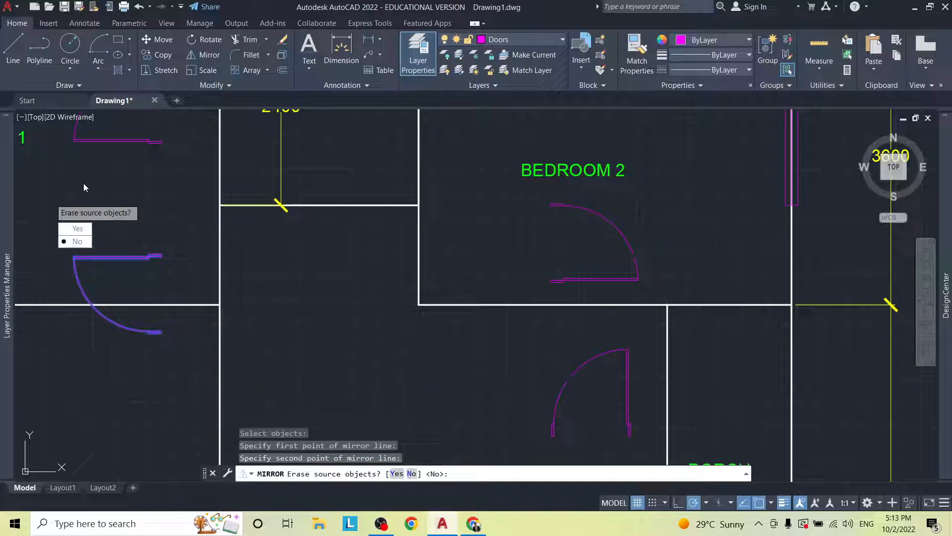
{"action": "left_click", "coordinate": [76, 230]}
Step: Insert another Door 1 block with its insertion point at the bathroom's lower-right wall corner
{"action": "mouse_move", "coordinate": [55, 199]}
{"action": "middle_mouse_down"}
{"action": "mouse_move", "coordinate": [134, 321]}
{"action": "mouse_move", "coordinate": [128, 302]}
{"action": "middle_mouse_up"}
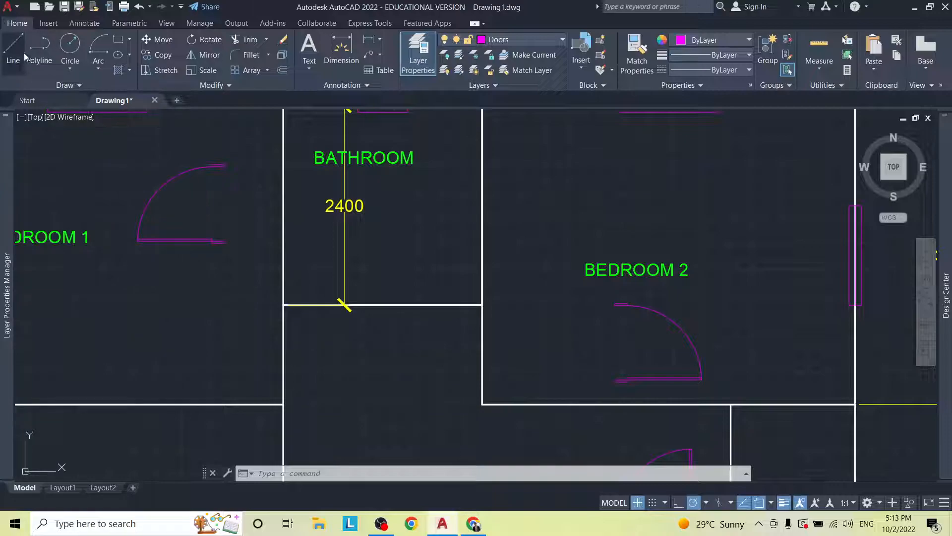
{"action": "left_click", "coordinate": [48, 24]}
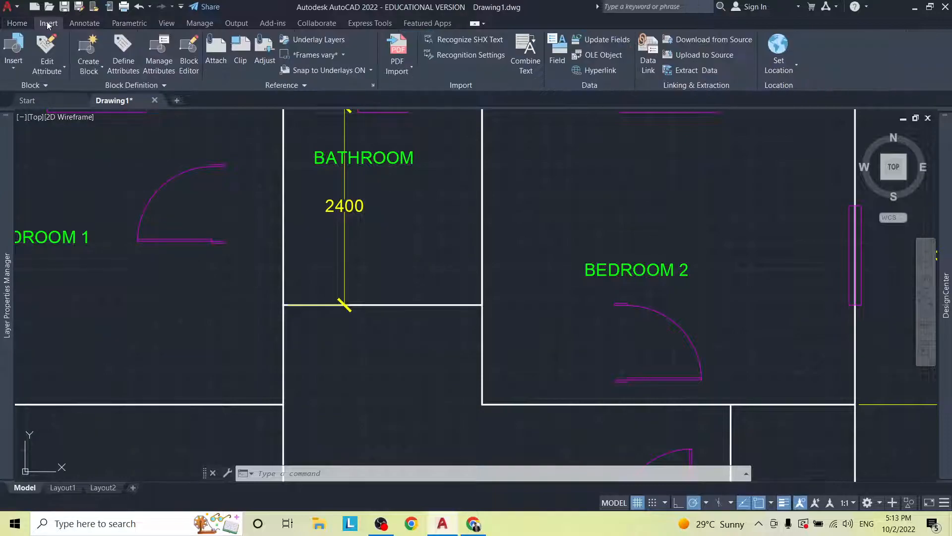
{"action": "left_click", "coordinate": [13, 69]}
{"action": "left_click", "coordinate": [52, 98]}
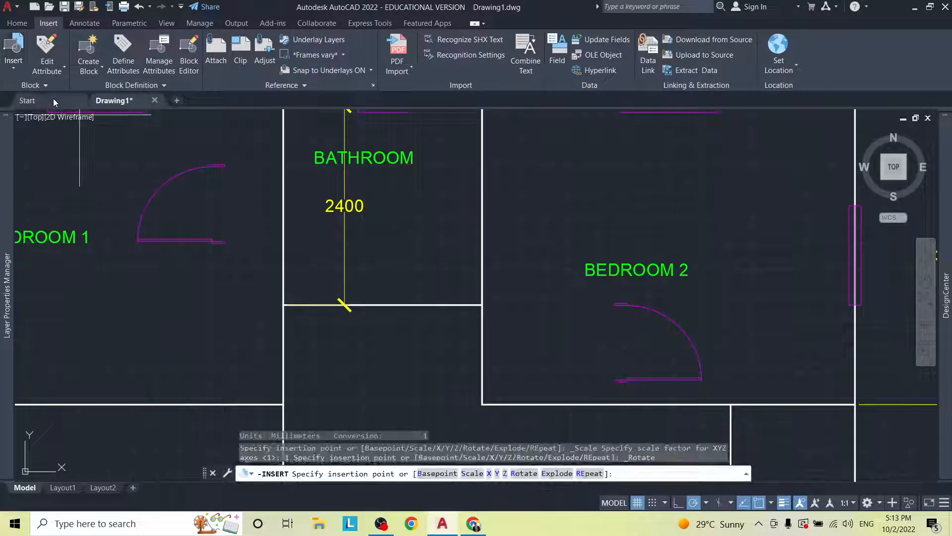
{"action": "left_click", "coordinate": [482, 304]}
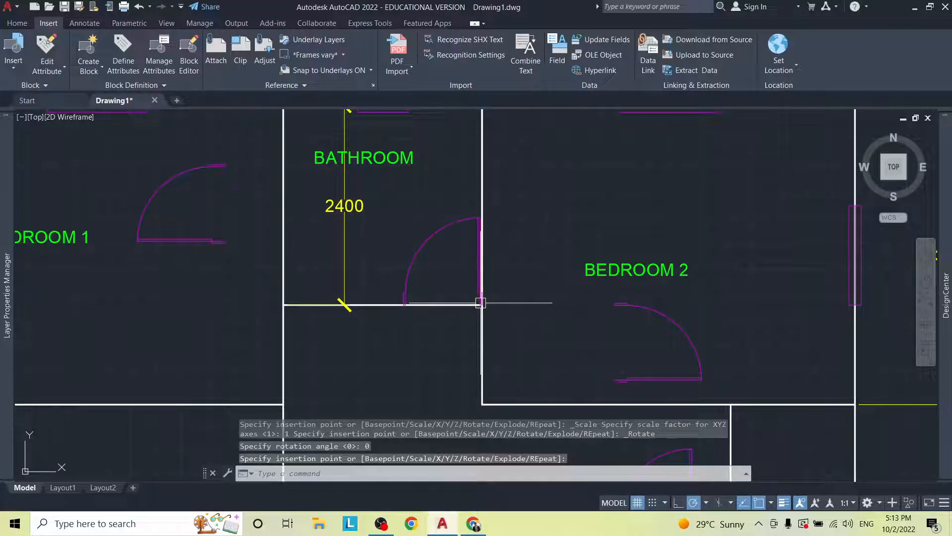
{"action": "scroll", "coordinate": [481, 302], "scroll_direction": "up", "scroll_amount": 5}
{"action": "scroll", "coordinate": [481, 302], "scroll_direction": "down", "scroll_amount": 3}
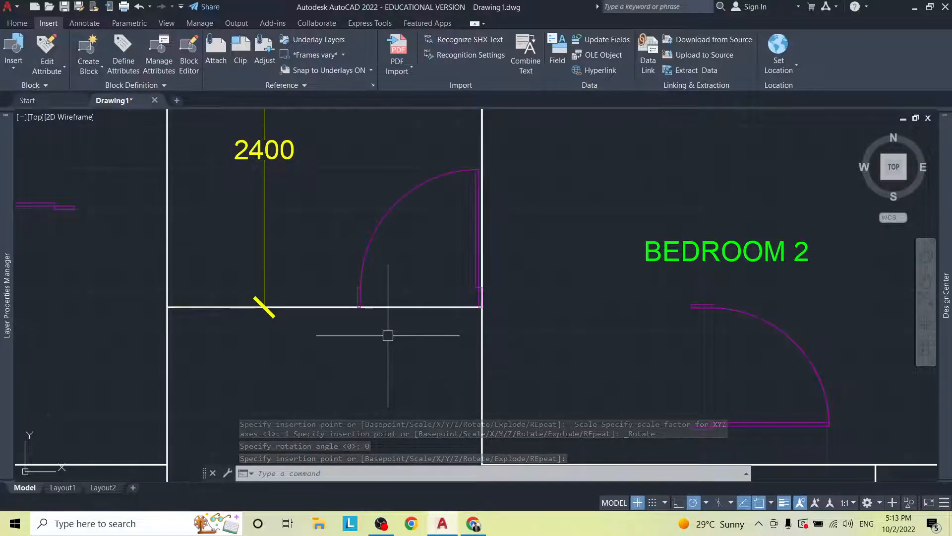
Step: Move the Bedroom 2 door by its insertion point grip to the endpoint at the room's lower-left wall corner
{"action": "scroll", "coordinate": [388, 336], "scroll_direction": "down", "scroll_amount": 2}
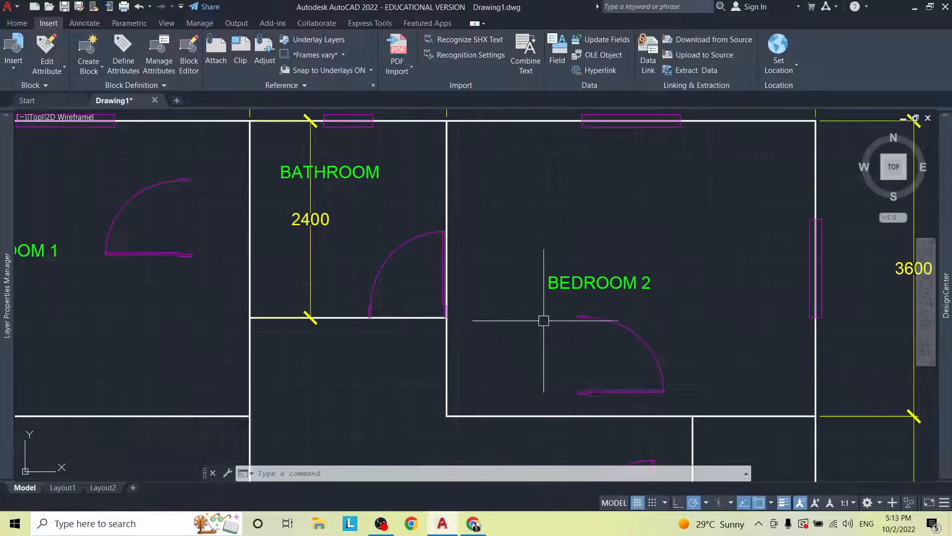
{"action": "left_click", "coordinate": [583, 394]}
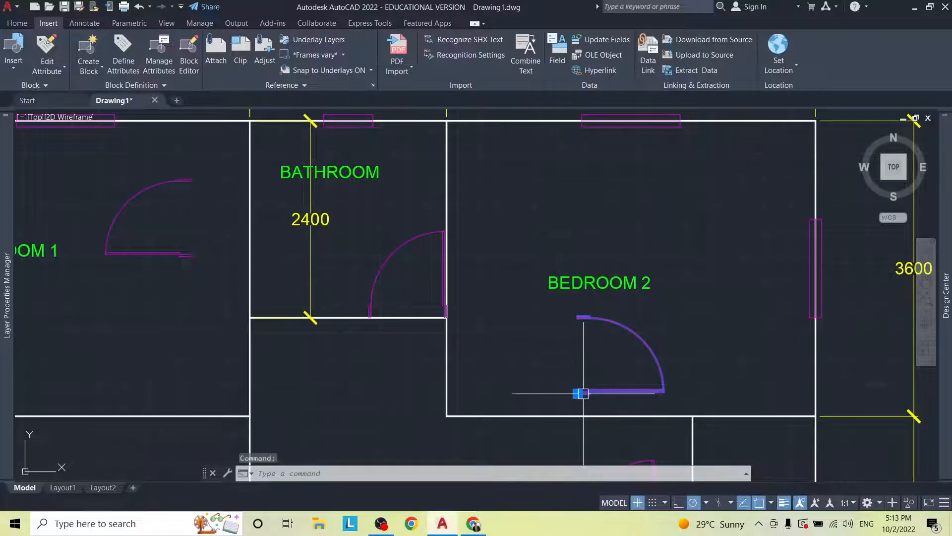
{"action": "left_click", "coordinate": [583, 393]}
{"action": "scroll", "coordinate": [466, 387], "scroll_direction": "up", "scroll_amount": 3}
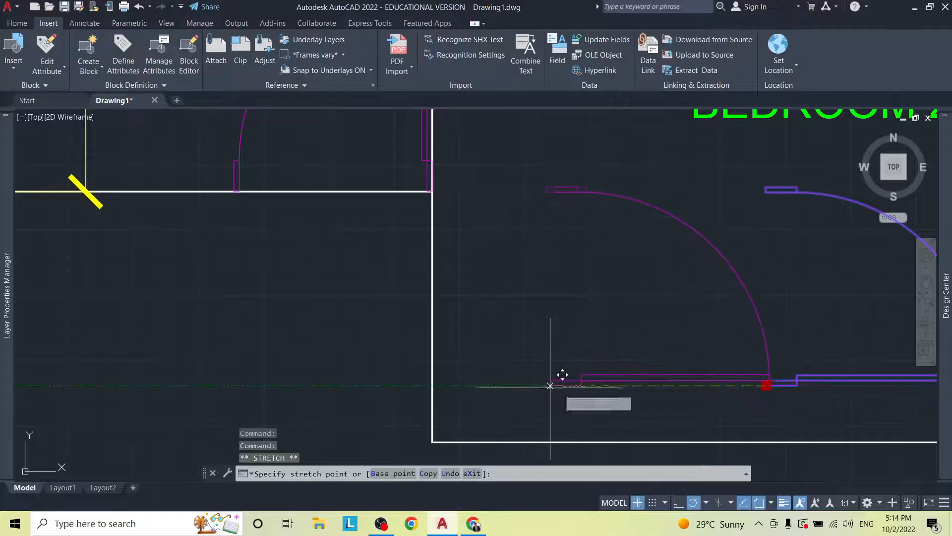
{"action": "left_click", "coordinate": [559, 384]}
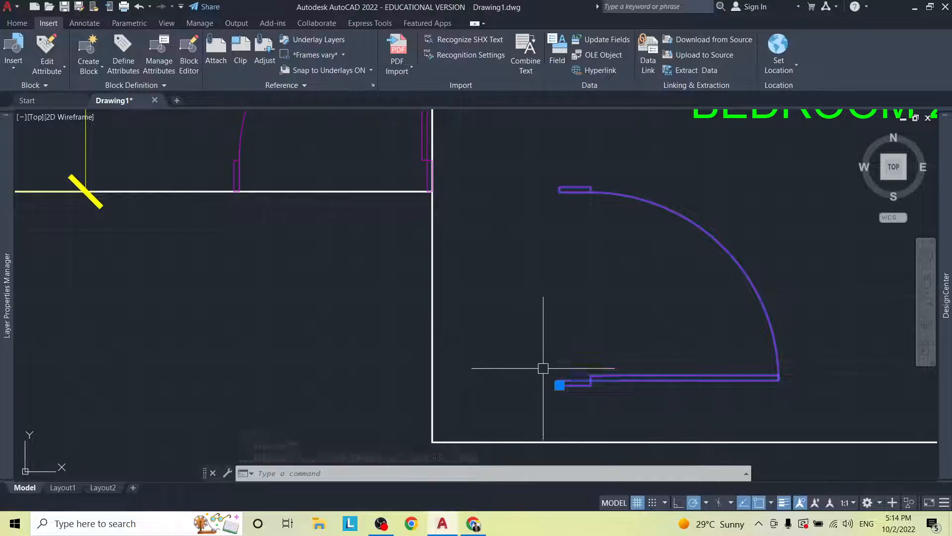
{"action": "left_click", "coordinate": [559, 385]}
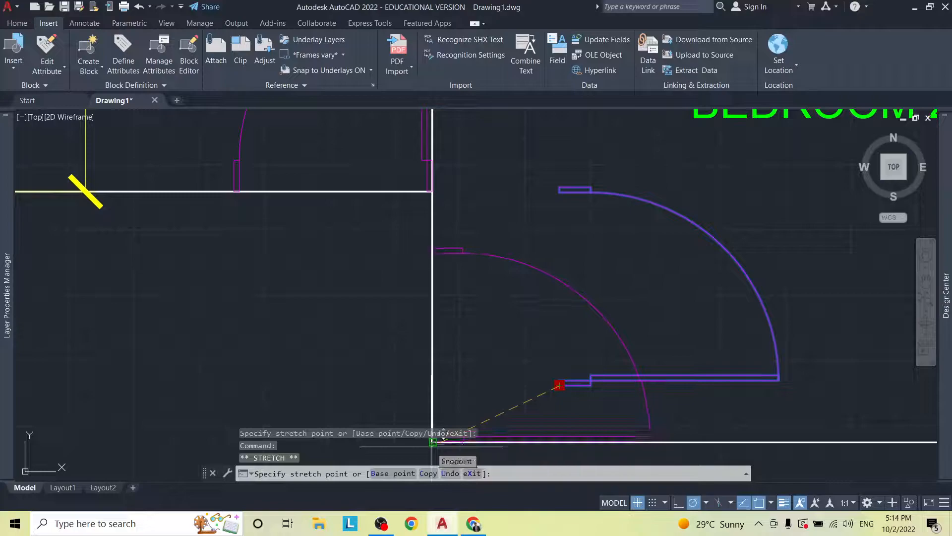
{"action": "left_click", "coordinate": [433, 441]}
Step: Move the Bedroom 1 door by its insertion point grip to the room's lower-right wall corner
{"action": "scroll", "coordinate": [164, 339], "scroll_direction": "down", "scroll_amount": 4}
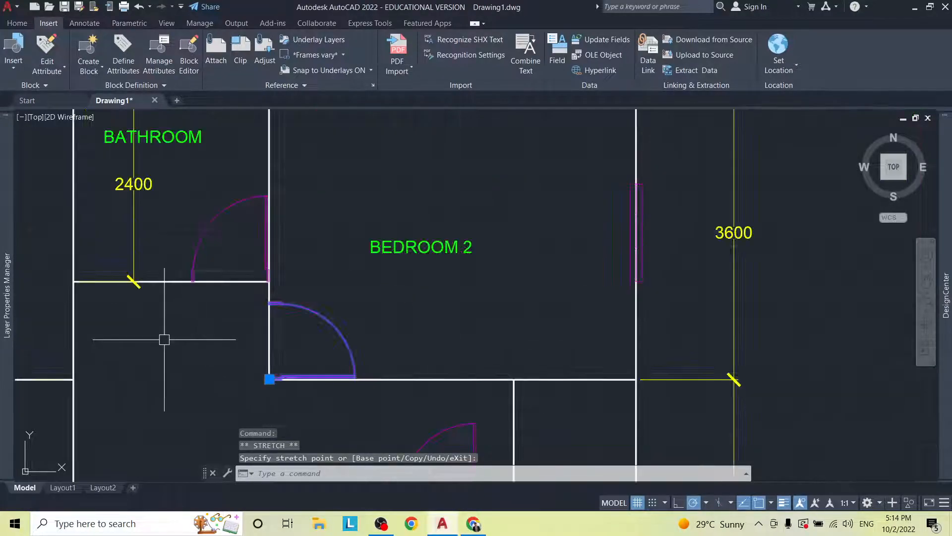
{"action": "middle_click_drag", "start_coordinate": [164, 340], "coordinate": [214, 338]}
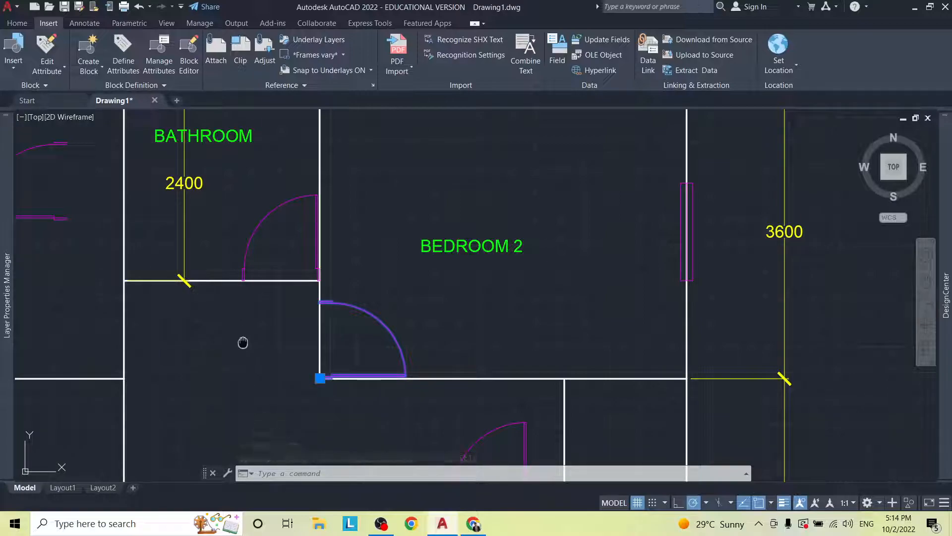
{"action": "type", "text": "p"}
{"action": "key", "text": "Return"}
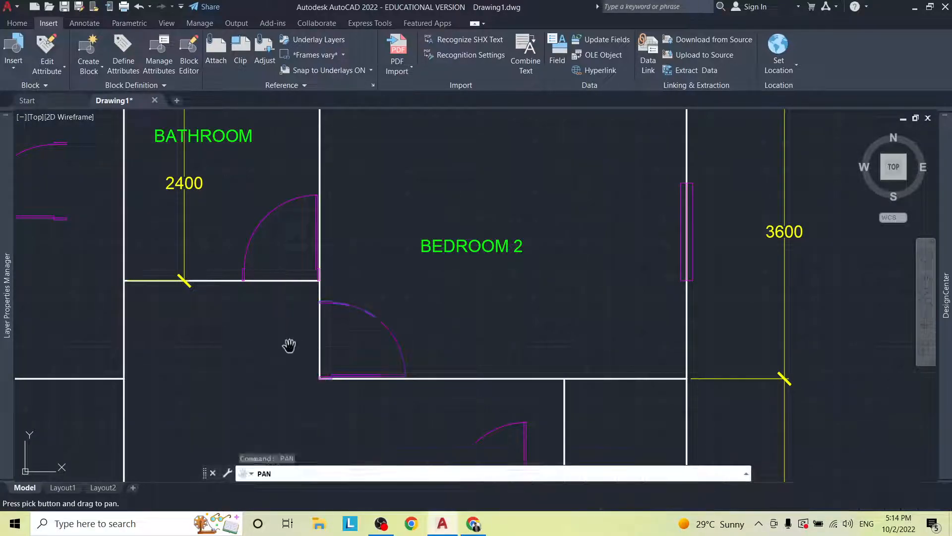
{"action": "mouse_move", "coordinate": [289, 345]}
{"action": "left_mouse_down"}
{"action": "mouse_move", "coordinate": [446, 340]}
{"action": "mouse_move", "coordinate": [546, 377]}
{"action": "left_mouse_up"}
{"action": "key", "text": "Escape"}
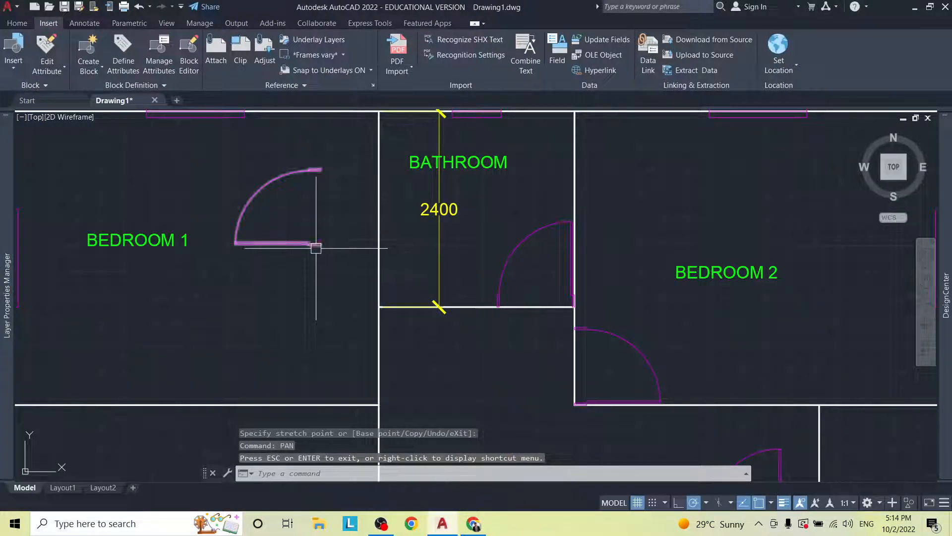
{"action": "left_click", "coordinate": [316, 247]}
{"action": "left_click", "coordinate": [317, 247]}
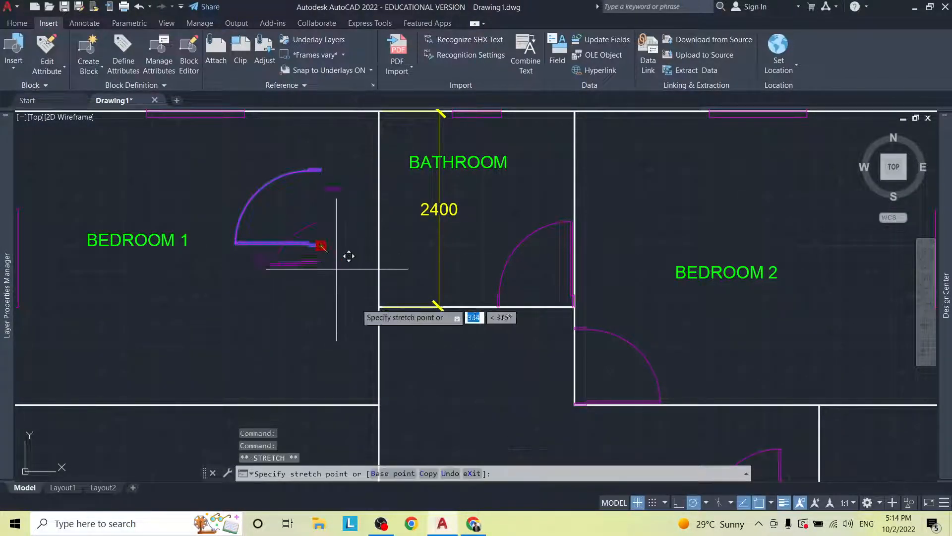
{"action": "left_click", "coordinate": [379, 403]}
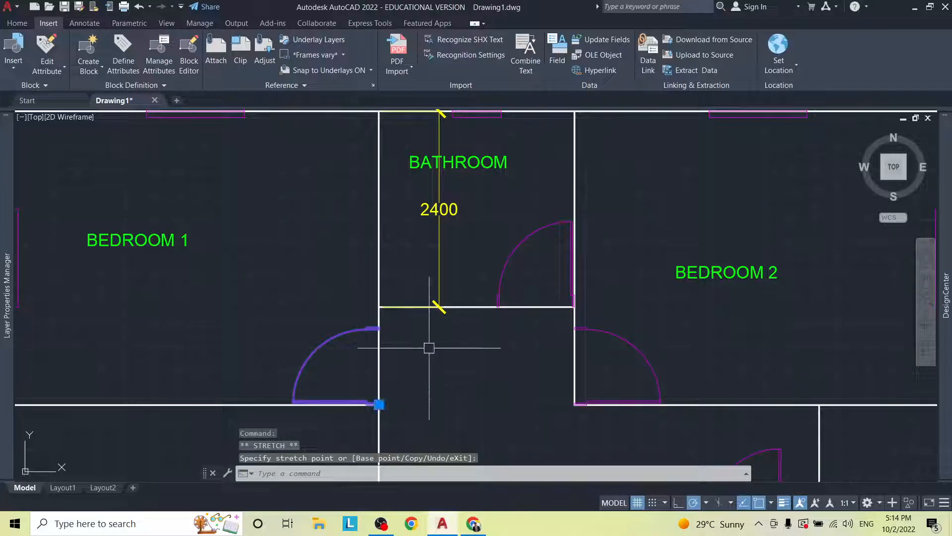
Step: Rotate the dining/living room door -90° about its lower-right jamb corner
{"action": "scroll", "coordinate": [429, 348], "scroll_direction": "down", "scroll_amount": 2}
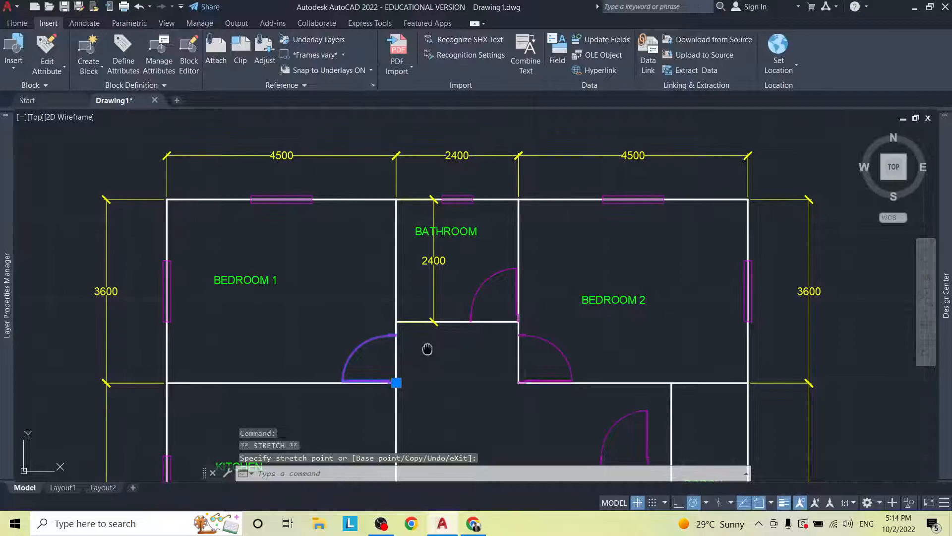
{"action": "type", "text": "pan"}
{"action": "key", "text": "Return"}
{"action": "left_click_drag", "start_coordinate": [428, 348], "coordinate": [361, 176]}
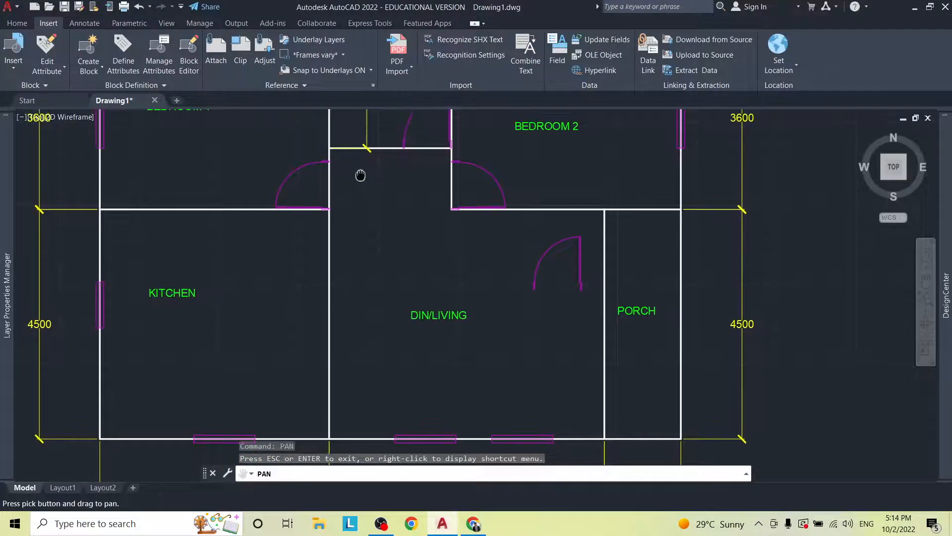
{"action": "key", "text": "Escape"}
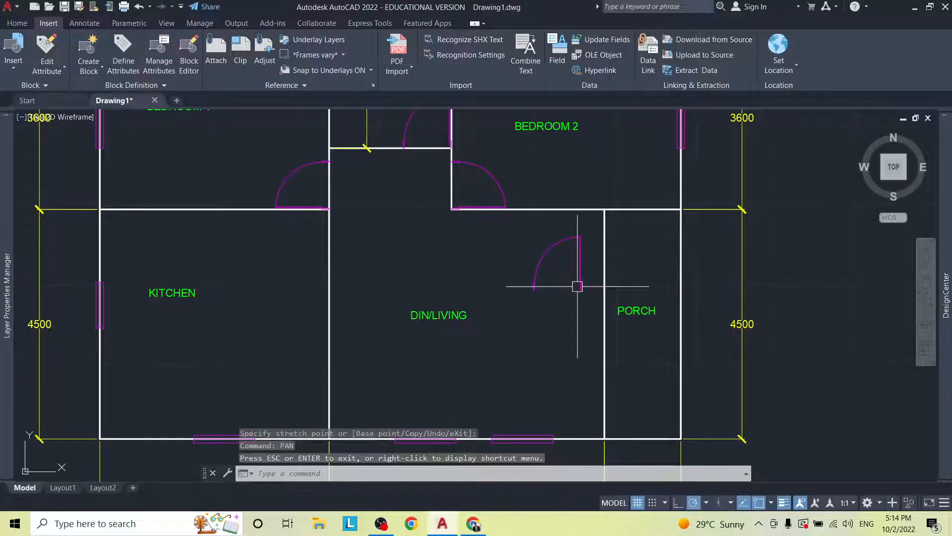
{"action": "left_click", "coordinate": [578, 286]}
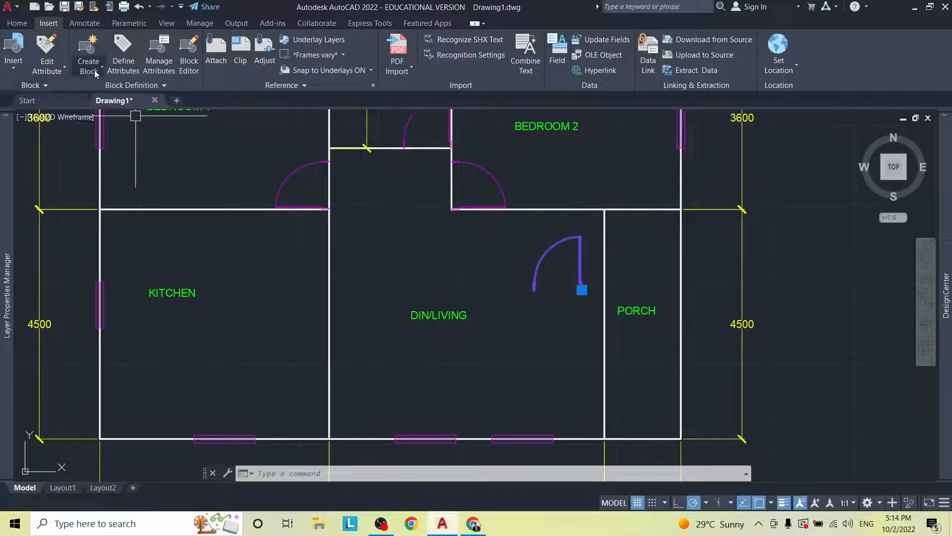
{"action": "left_click", "coordinate": [17, 24]}
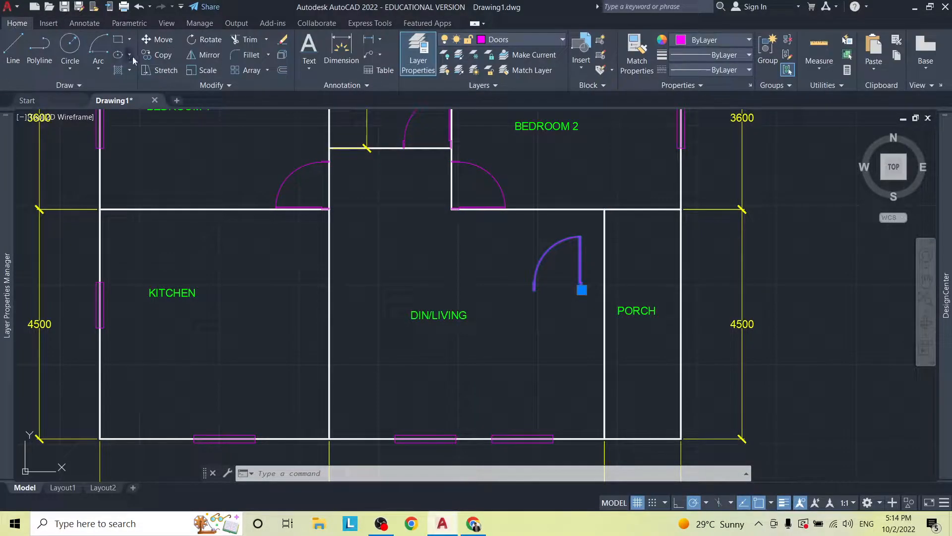
{"action": "left_click", "coordinate": [211, 40]}
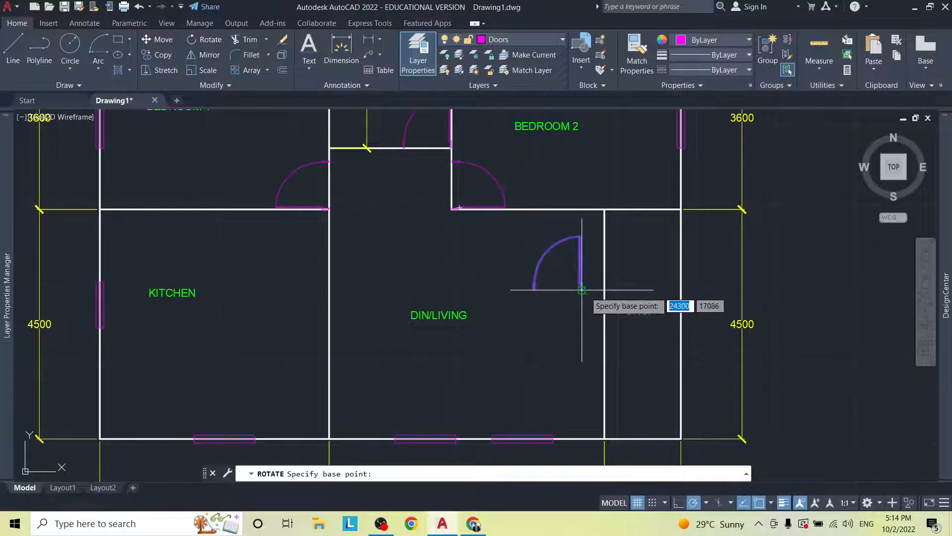
{"action": "left_click", "coordinate": [581, 289]}
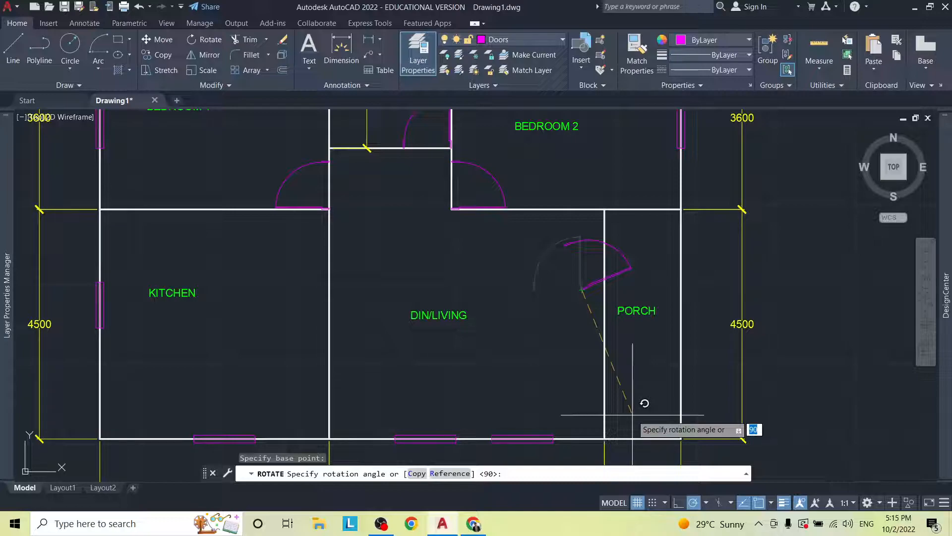
{"action": "type", "text": "-90"}
{"action": "key", "text": "Return"}
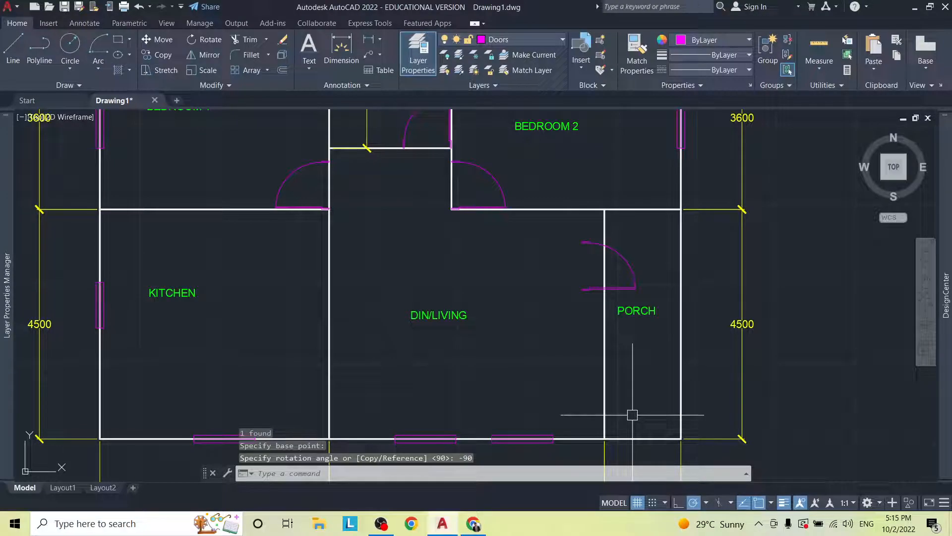
Step: Mirror the dining/living room door across a horizontal line just above it, erasing the source door
{"action": "left_click", "coordinate": [582, 290]}
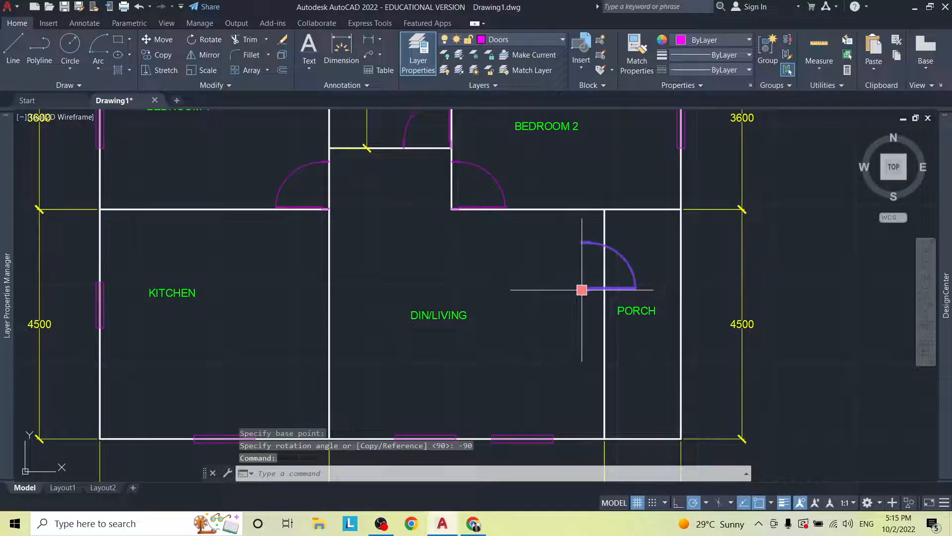
{"action": "left_click", "coordinate": [210, 58]}
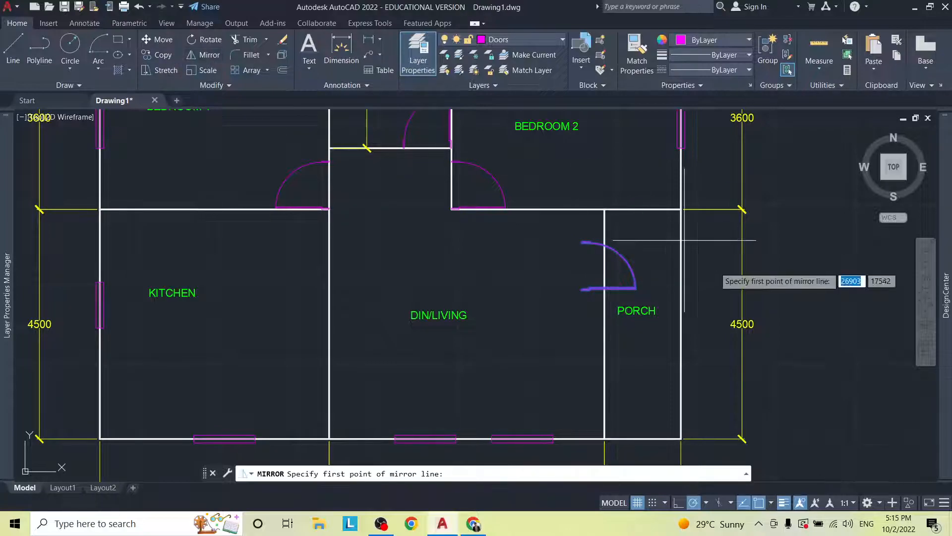
{"action": "left_click", "coordinate": [656, 236]}
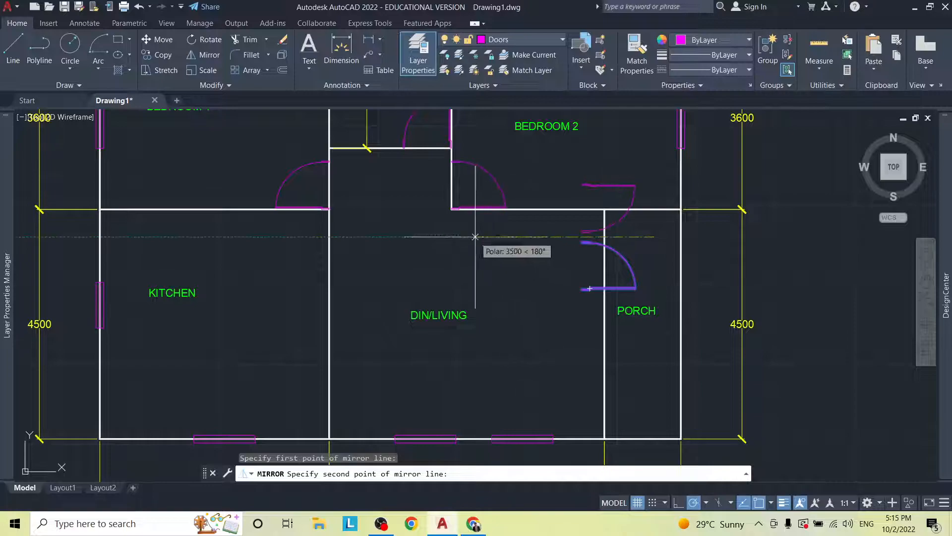
{"action": "left_click", "coordinate": [475, 237]}
{"action": "left_click", "coordinate": [512, 268]}
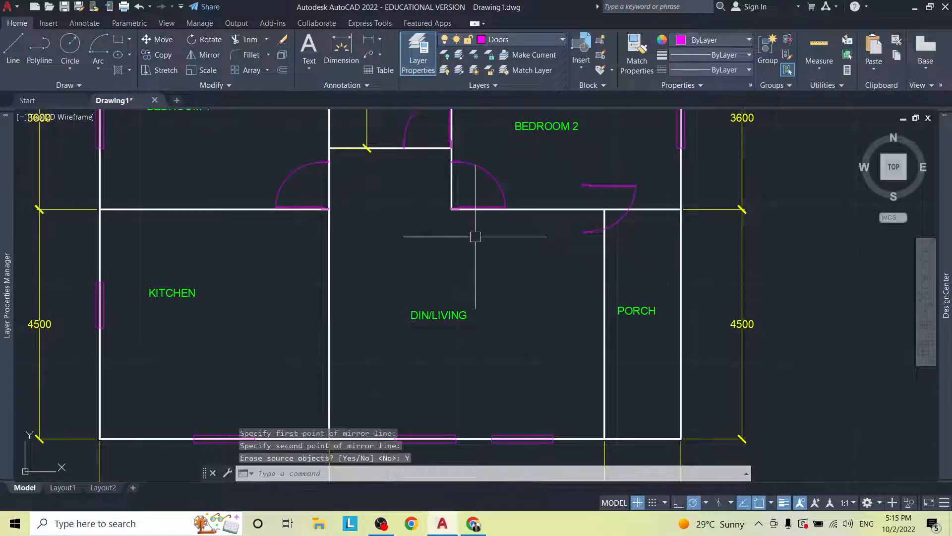
Step: Move the dining/living room door by its insertion point grip to the top endpoint of the wall between DIN/LIVING and PORCH
{"action": "left_click", "coordinate": [598, 183]}
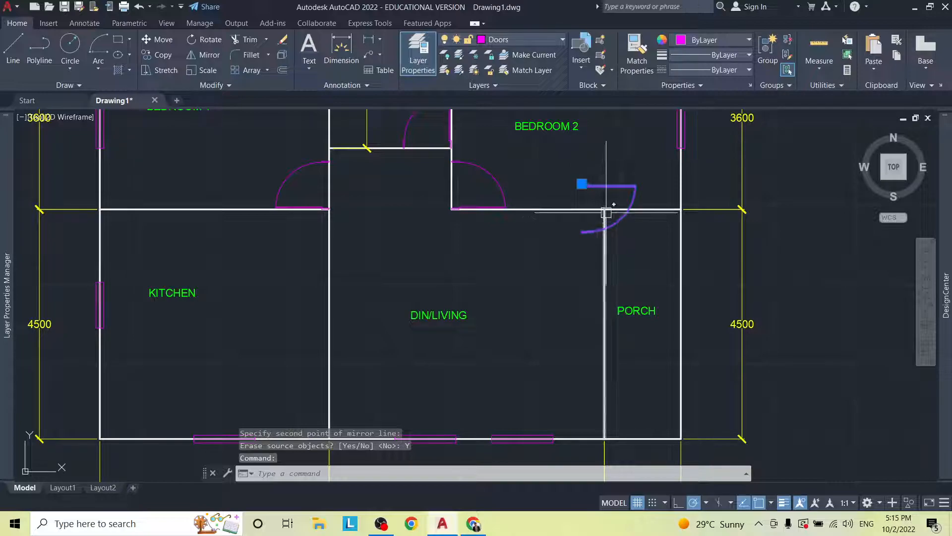
{"action": "left_click", "coordinate": [581, 184]}
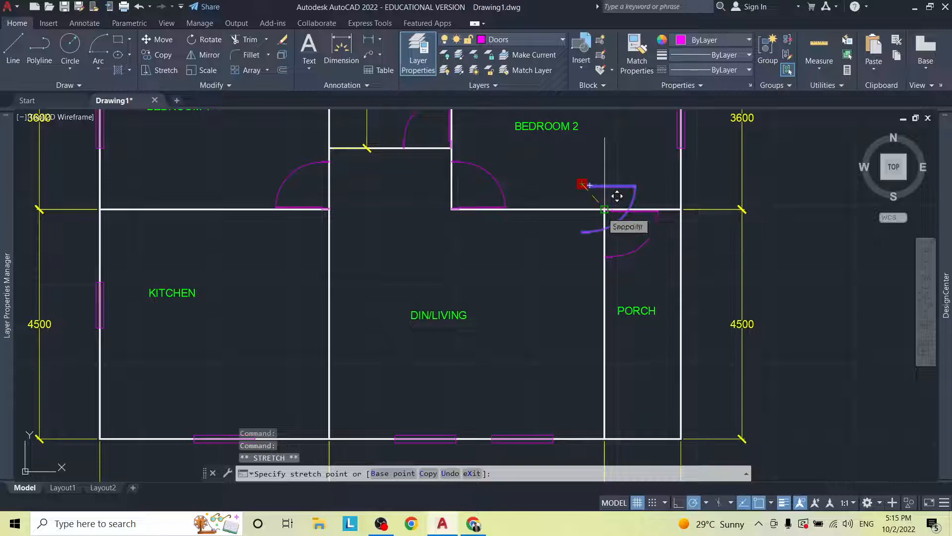
{"action": "scroll", "coordinate": [616, 196], "scroll_direction": "up", "scroll_amount": 8}
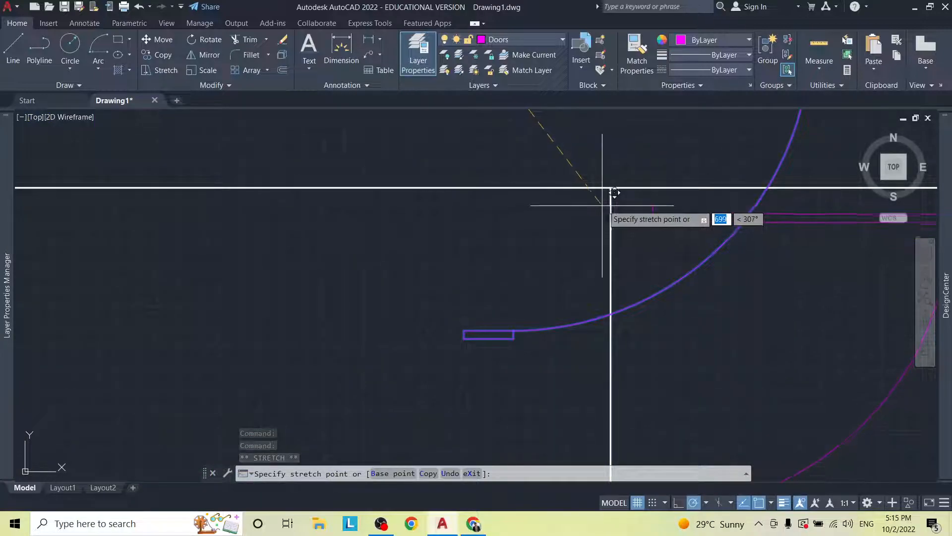
{"action": "left_click", "coordinate": [610, 187]}
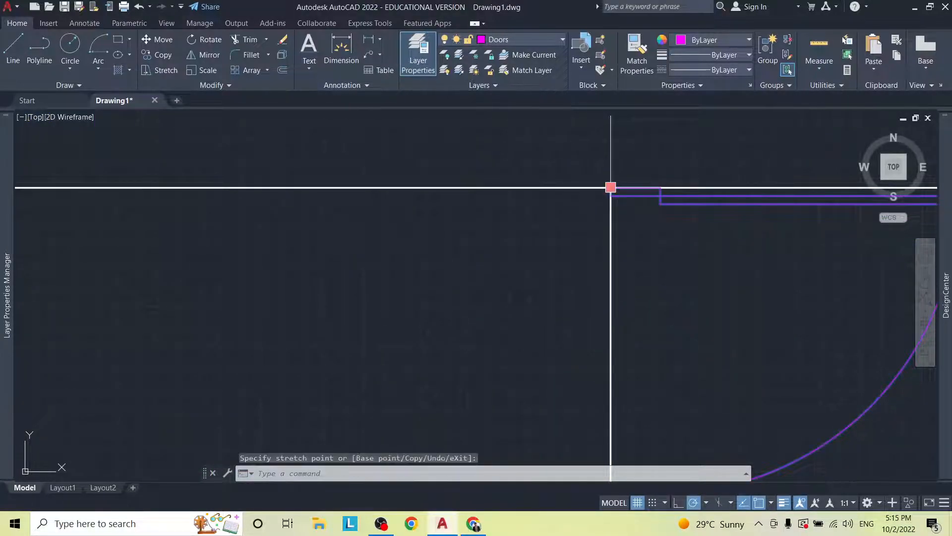
{"action": "scroll", "coordinate": [610, 187], "scroll_direction": "down", "scroll_amount": 5}
{"action": "key", "text": "Escape"}
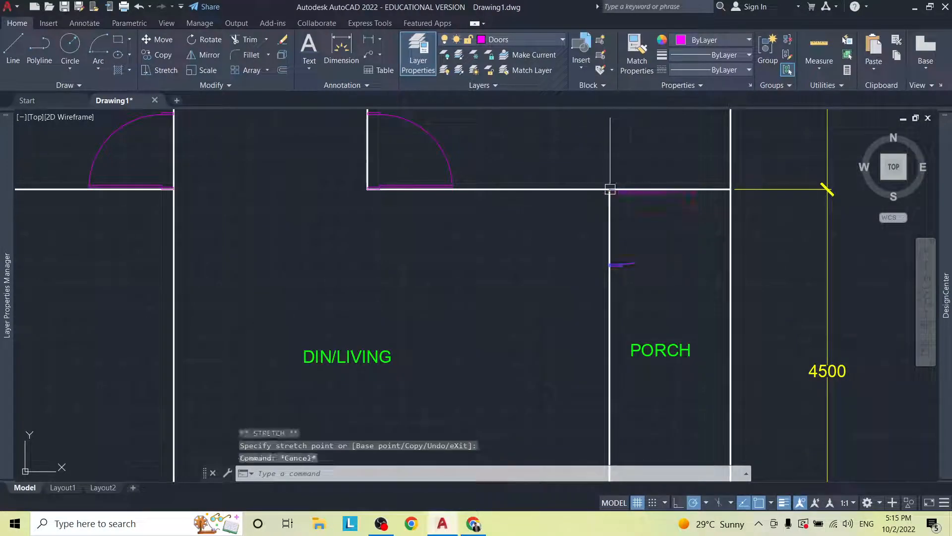
{"action": "scroll", "coordinate": [609, 189], "scroll_direction": "down", "scroll_amount": 2}
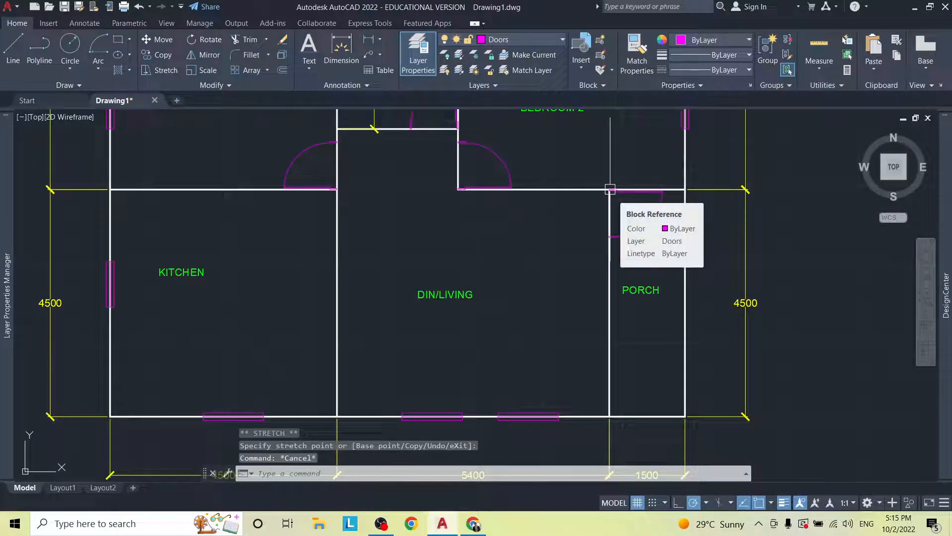
{"action": "scroll", "coordinate": [609, 189], "scroll_direction": "down", "scroll_amount": 2}
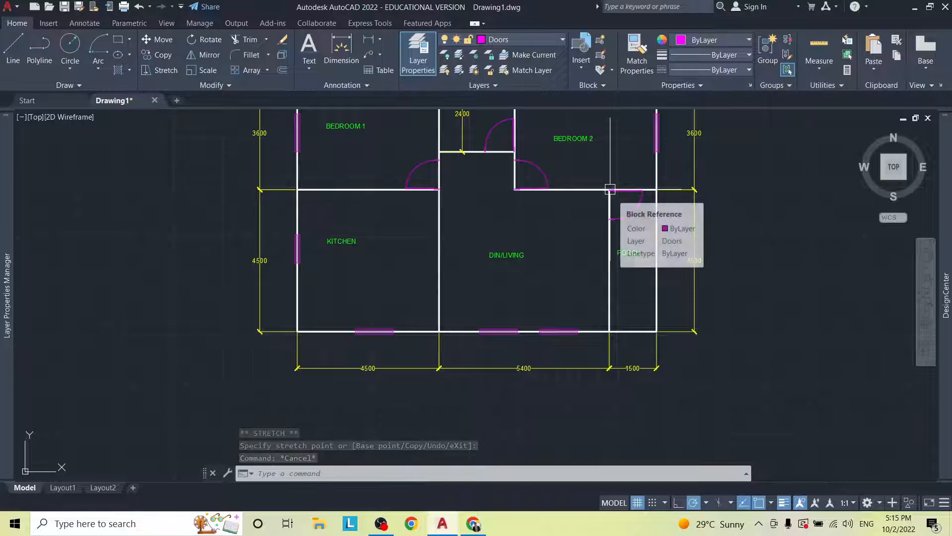
{"action": "key", "text": "Escape"}
Step: Shorten the wall between KITCHEN and DIN/LIVING by 1500 at its lower end using the grip's Lengthen option
{"action": "type", "text": "p"}
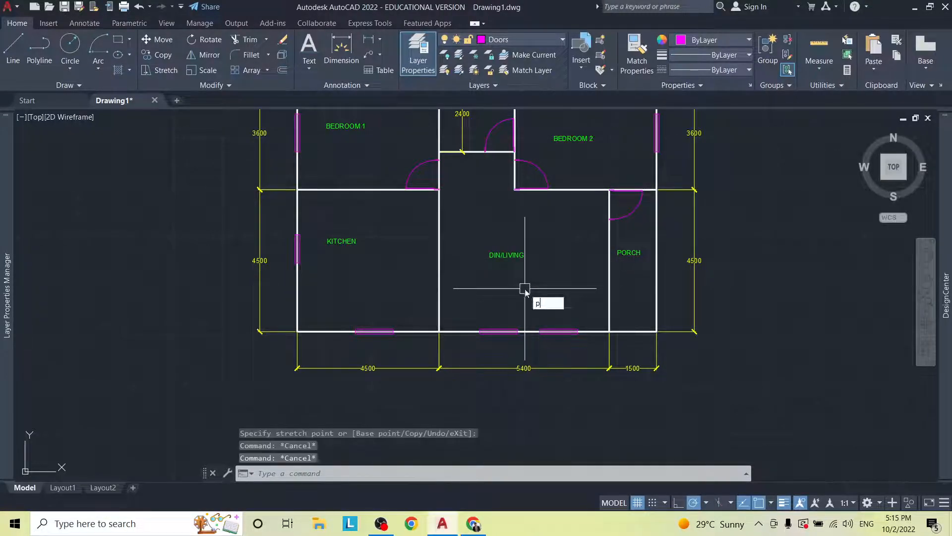
{"action": "key", "text": "Return"}
{"action": "left_click_drag", "start_coordinate": [525, 287], "coordinate": [470, 369]}
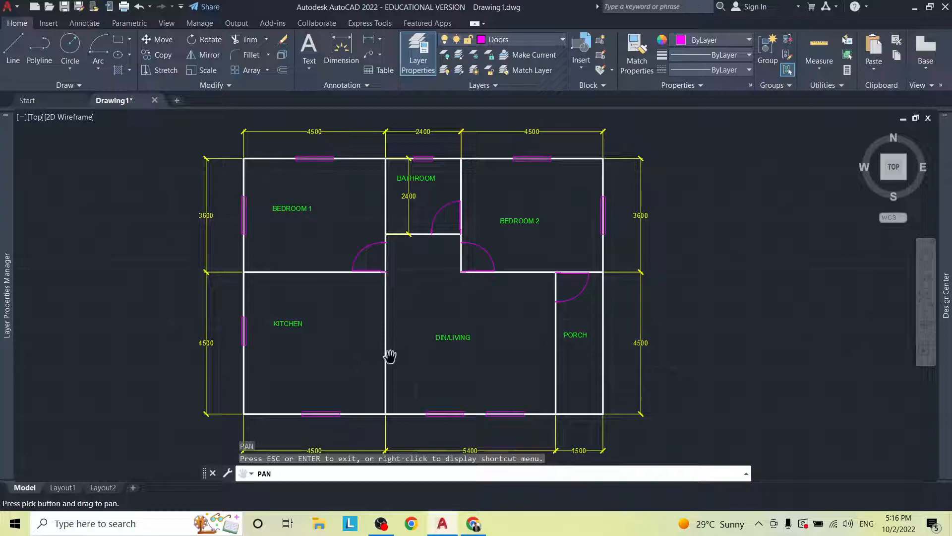
{"action": "key", "text": "Escape"}
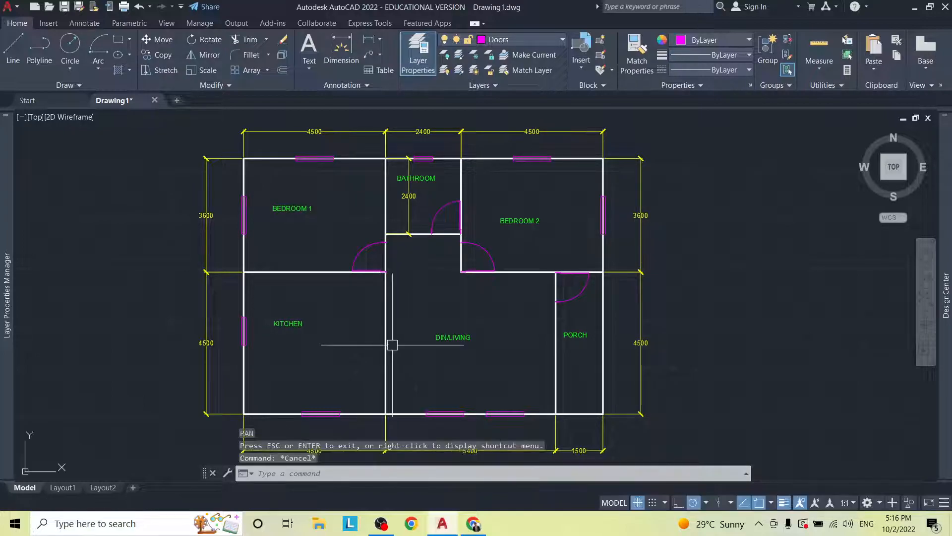
{"action": "left_click", "coordinate": [384, 346]}
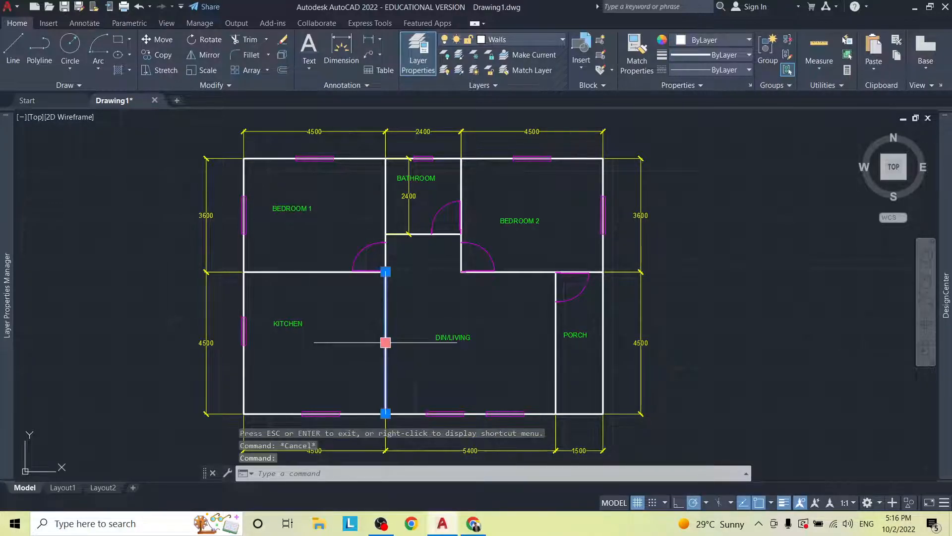
{"action": "scroll", "coordinate": [401, 413], "scroll_direction": "up", "scroll_amount": 2}
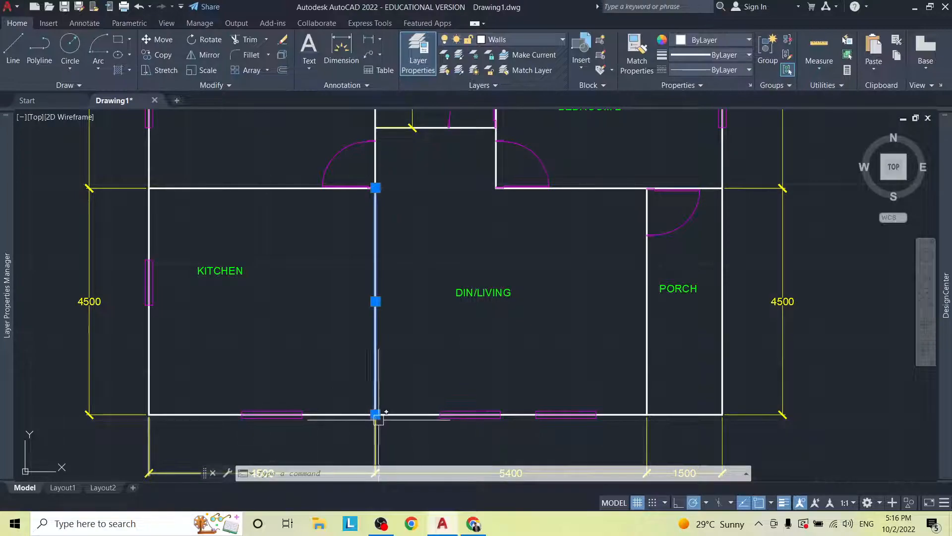
{"action": "mouse_move", "coordinate": [375, 417]}
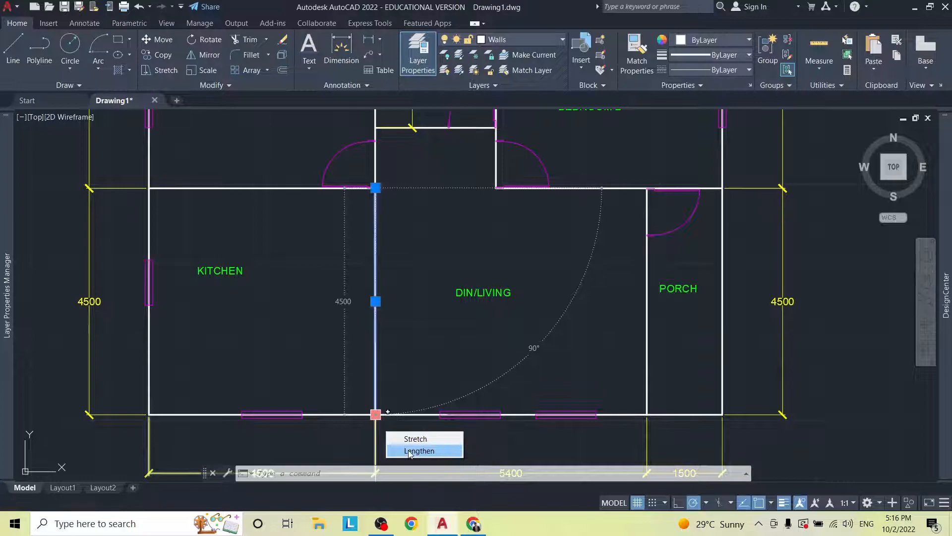
{"action": "left_click", "coordinate": [419, 451]}
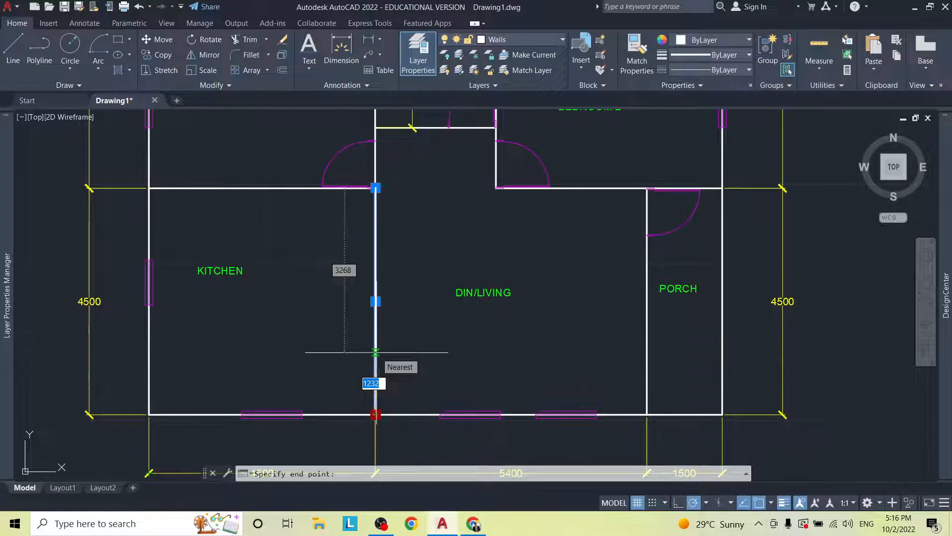
{"action": "type", "text": "1500"}
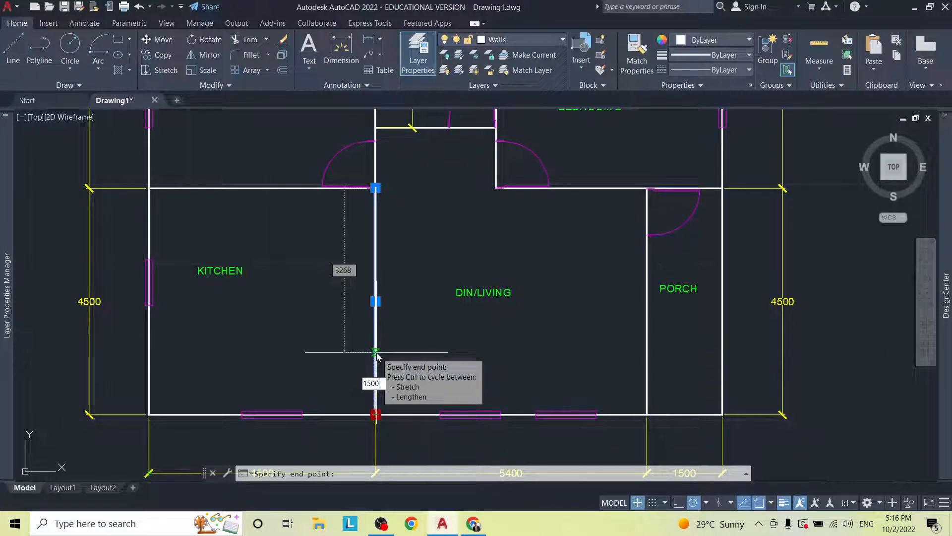
{"action": "key", "text": "Return"}
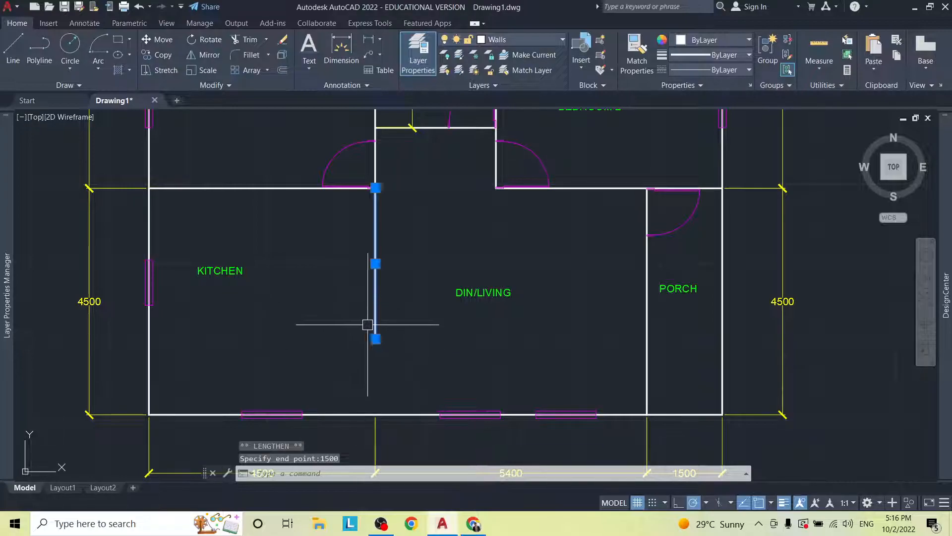
{"action": "key", "text": "Escape"}
{"action": "key", "text": "Escape"}
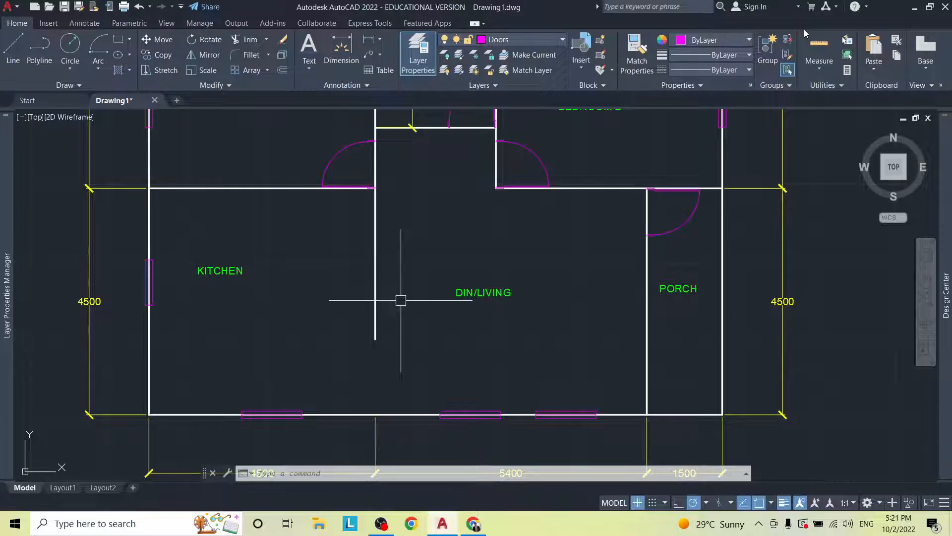
Step: Measure the distance across the passage from the kitchen's upper-right wall corner to Bedroom 2's lower-left wall corner
{"action": "scroll", "coordinate": [836, 18], "scroll_direction": "down", "scroll_amount": 1}
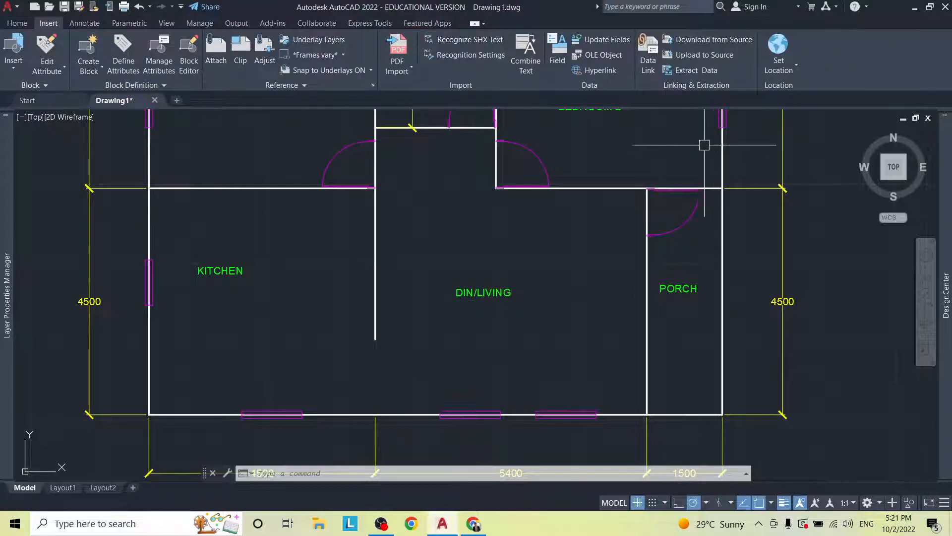
{"action": "scroll", "coordinate": [374, 262], "scroll_direction": "down", "scroll_amount": 2}
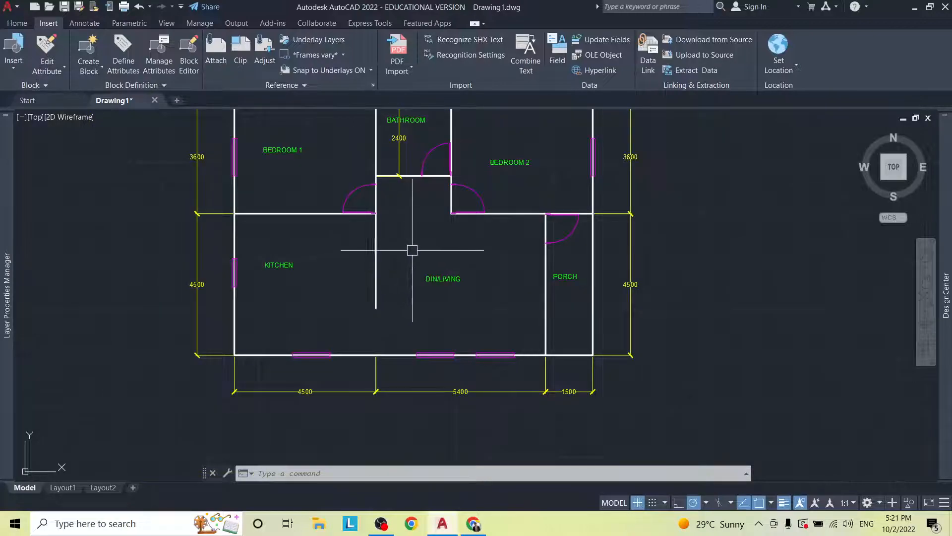
{"action": "scroll", "coordinate": [410, 251], "scroll_direction": "down", "scroll_amount": 1}
{"action": "middle_click_drag", "start_coordinate": [410, 272], "coordinate": [405, 300]}
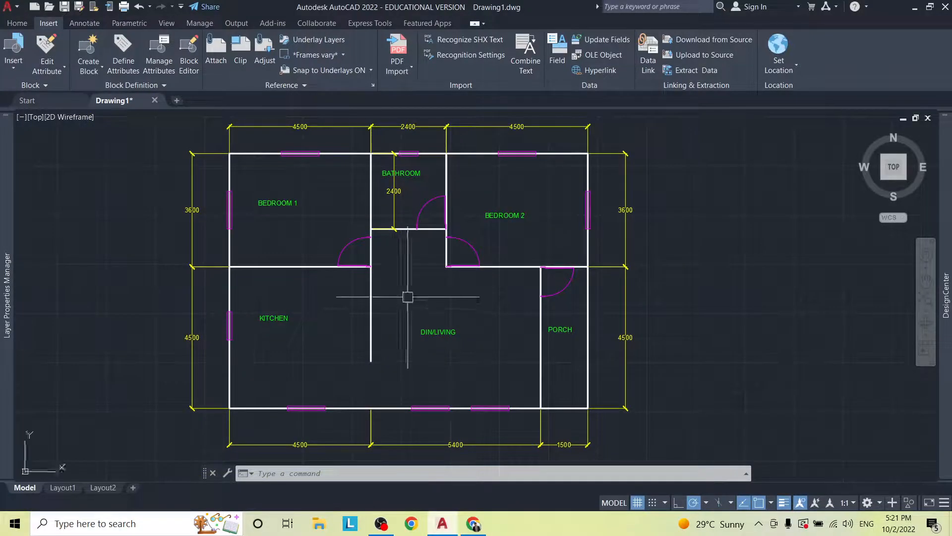
{"action": "scroll", "coordinate": [401, 273], "scroll_direction": "up", "scroll_amount": 4}
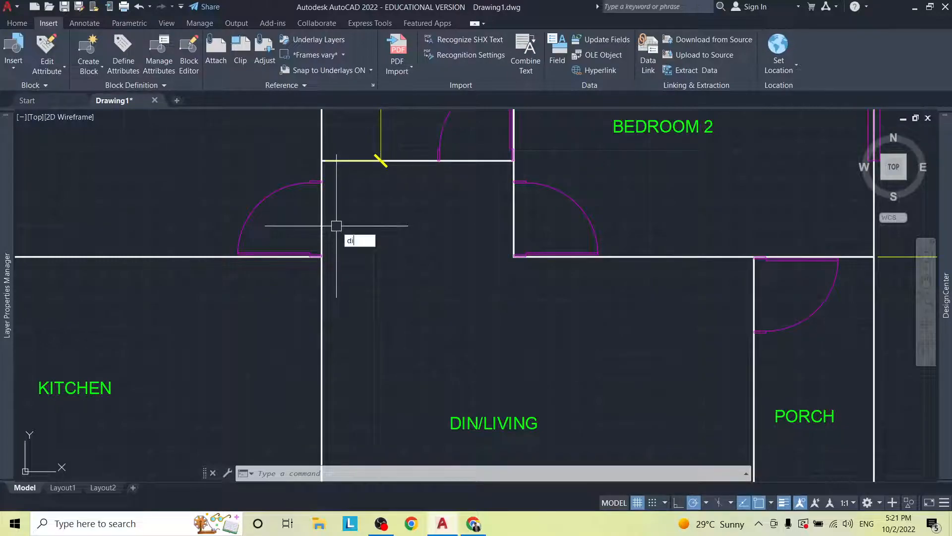
{"action": "key", "text": "Return"}
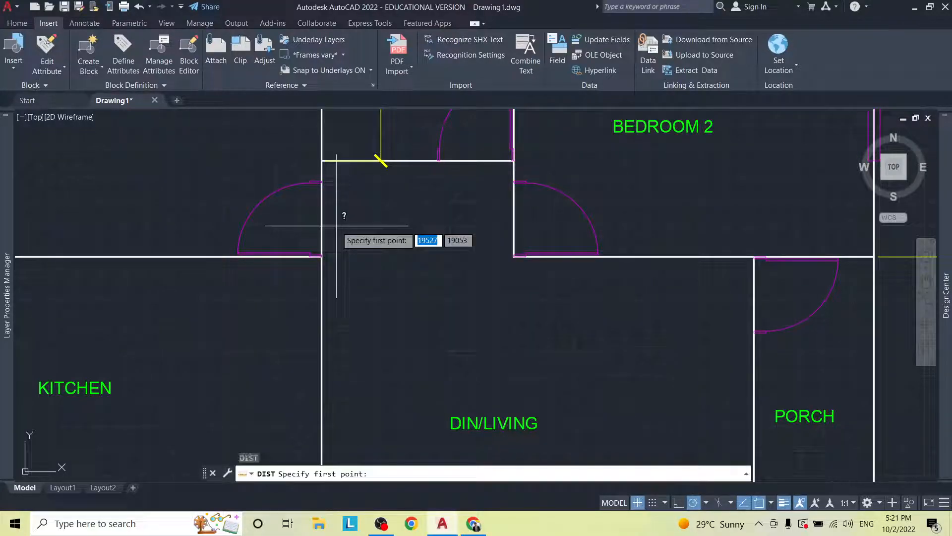
{"action": "left_click", "coordinate": [321, 257]}
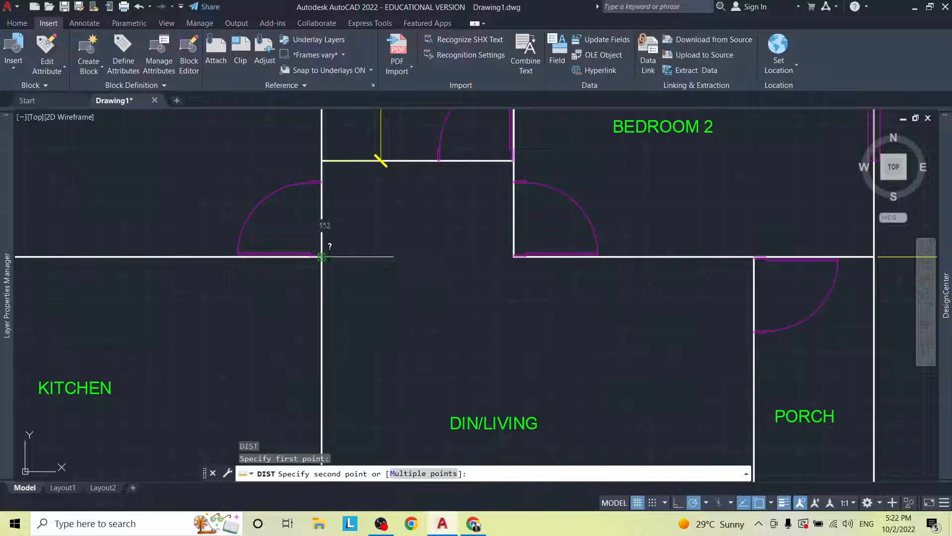
{"action": "left_click", "coordinate": [514, 256]}
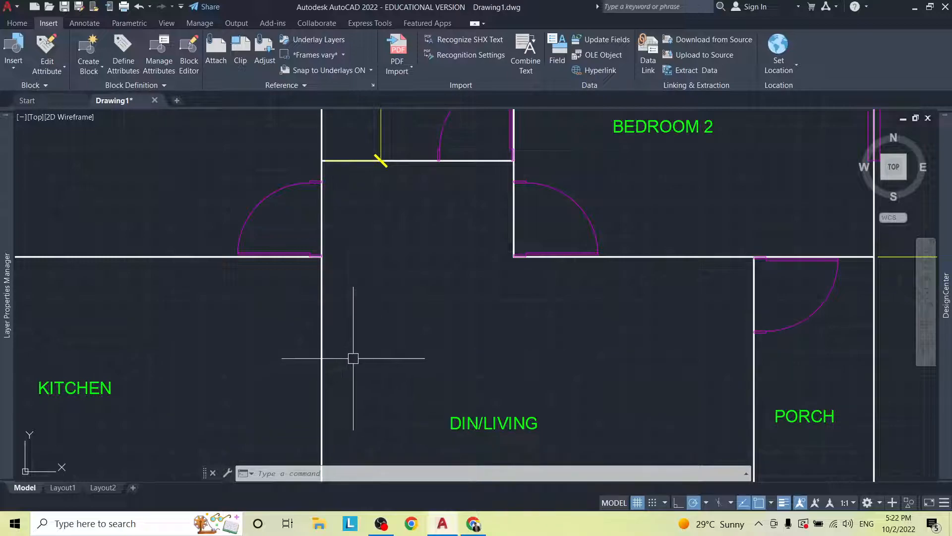
{"action": "mouse_move", "coordinate": [371, 335]}
{"action": "middle_mouse_down"}
{"action": "mouse_move", "coordinate": [368, 446]}
{"action": "mouse_move", "coordinate": [365, 327]}
{"action": "middle_mouse_up"}
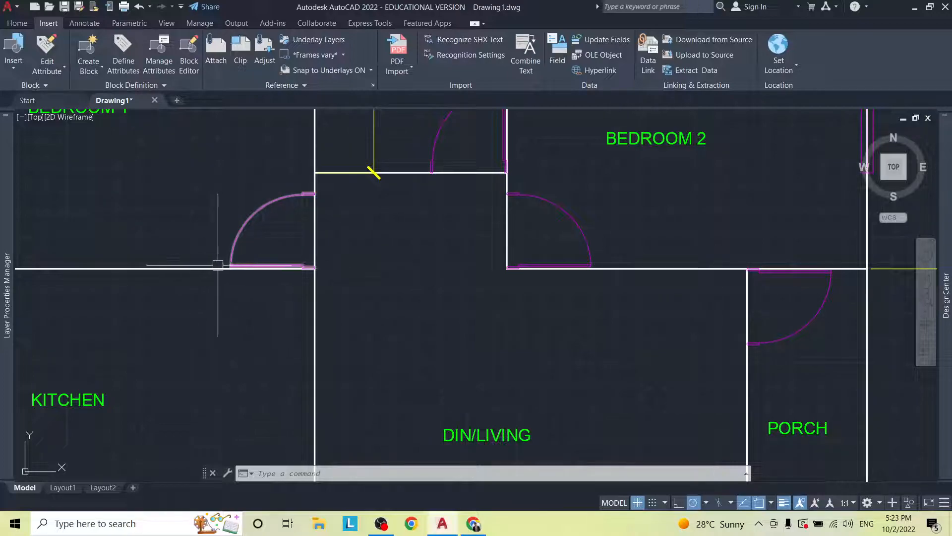
{"action": "left_click", "coordinate": [195, 268]}
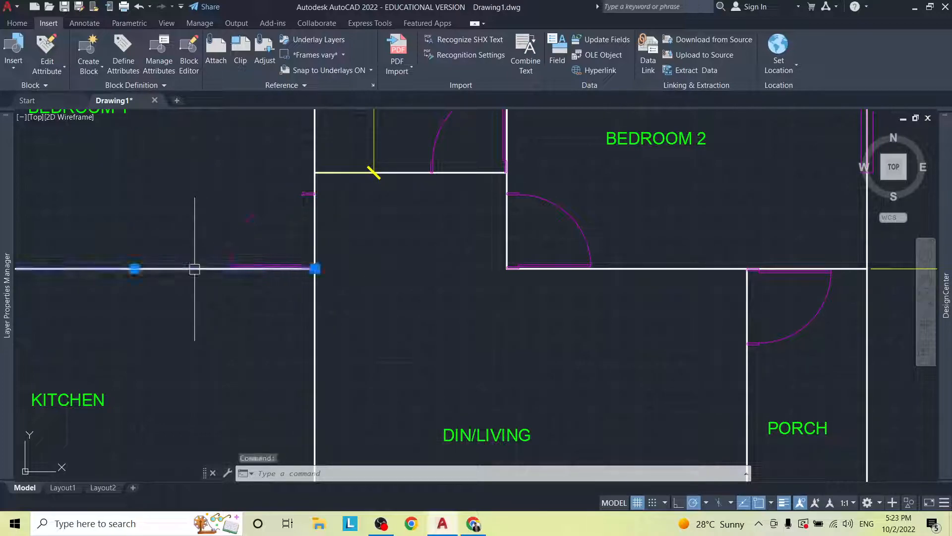
{"action": "left_click", "coordinate": [316, 269]}
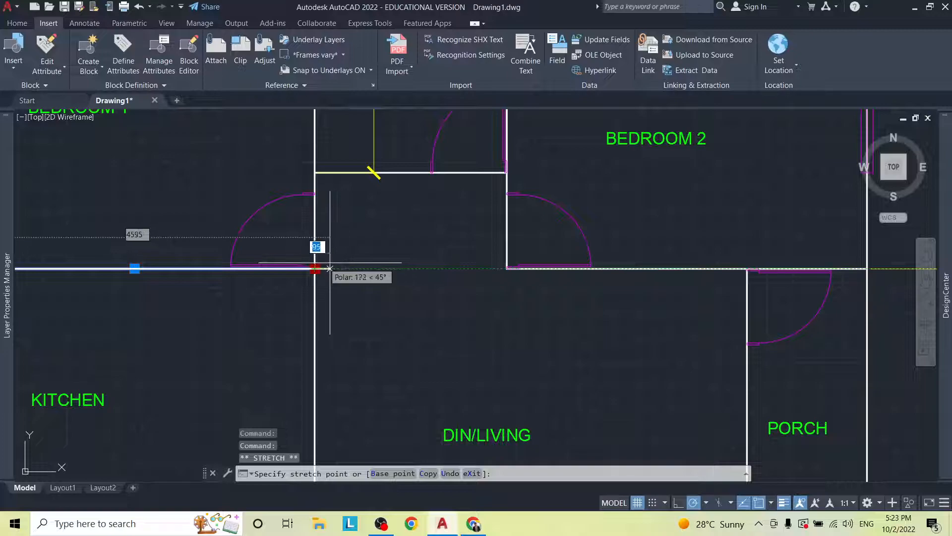
{"action": "key", "text": "Escape"}
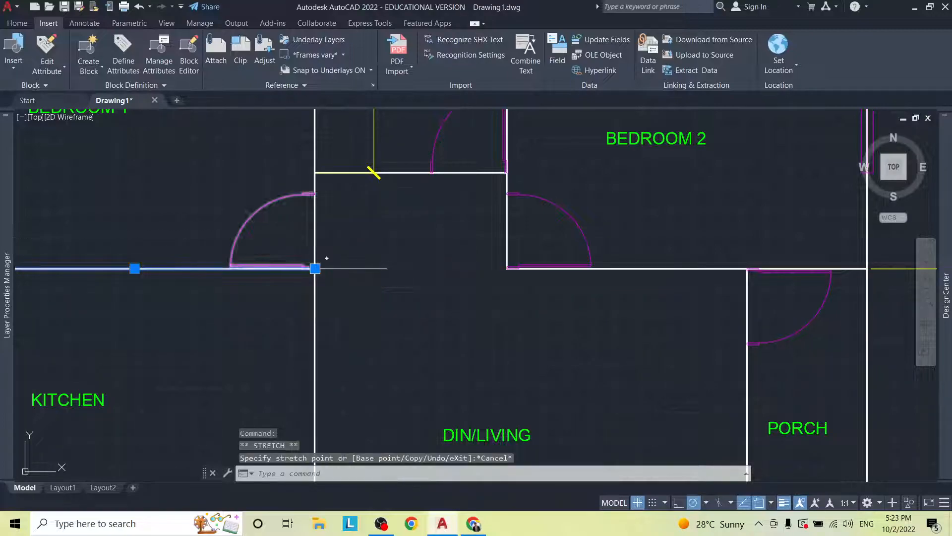
{"action": "mouse_move", "coordinate": [316, 269]}
{"action": "key", "text": "Escape"}
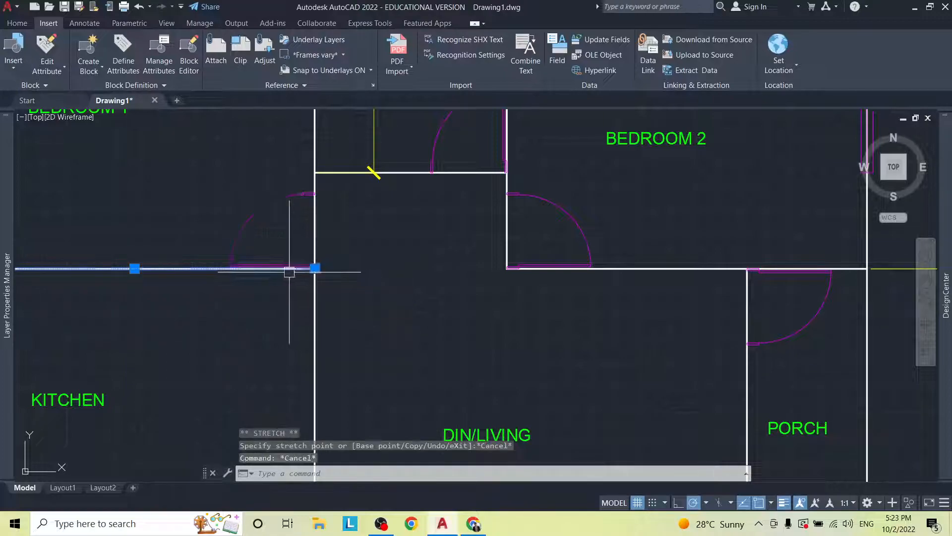
{"action": "left_click", "coordinate": [163, 260]}
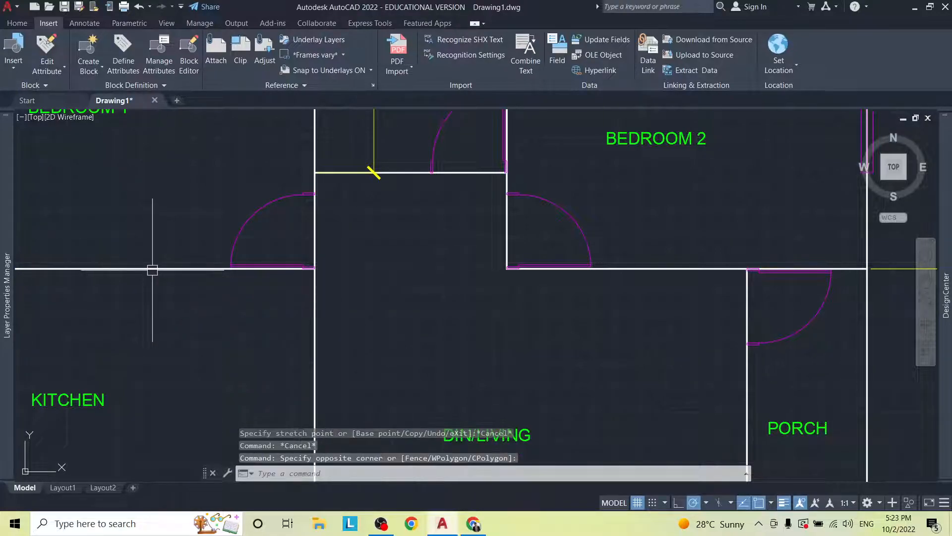
Step: Lengthen the wall between Bedroom 1 and KITCHEN by 450 at its right end, into the passage
{"action": "left_click", "coordinate": [157, 269]}
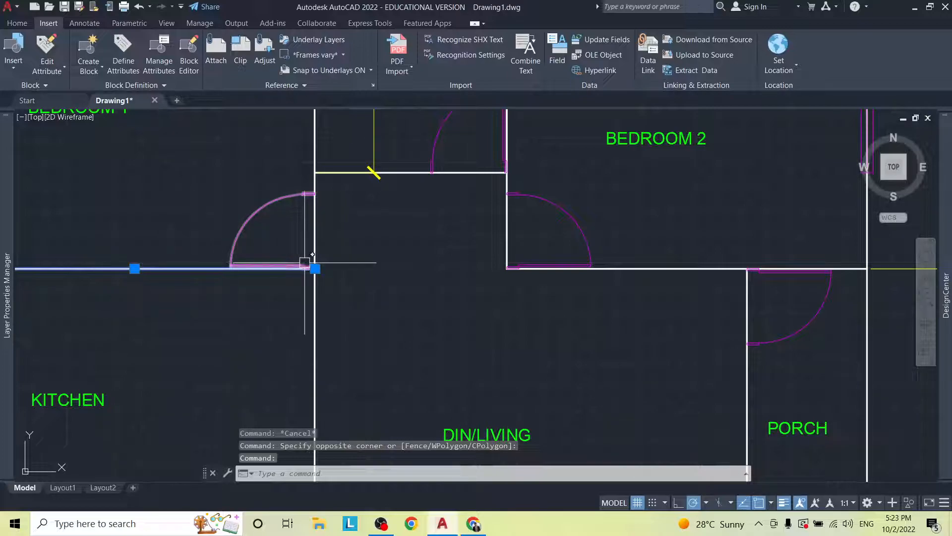
{"action": "mouse_move", "coordinate": [316, 269]}
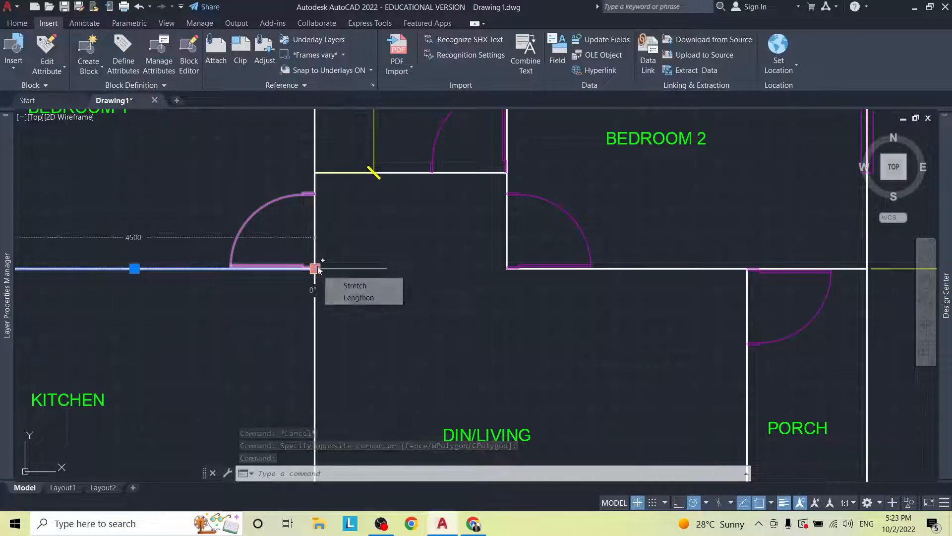
{"action": "left_click", "coordinate": [357, 298]}
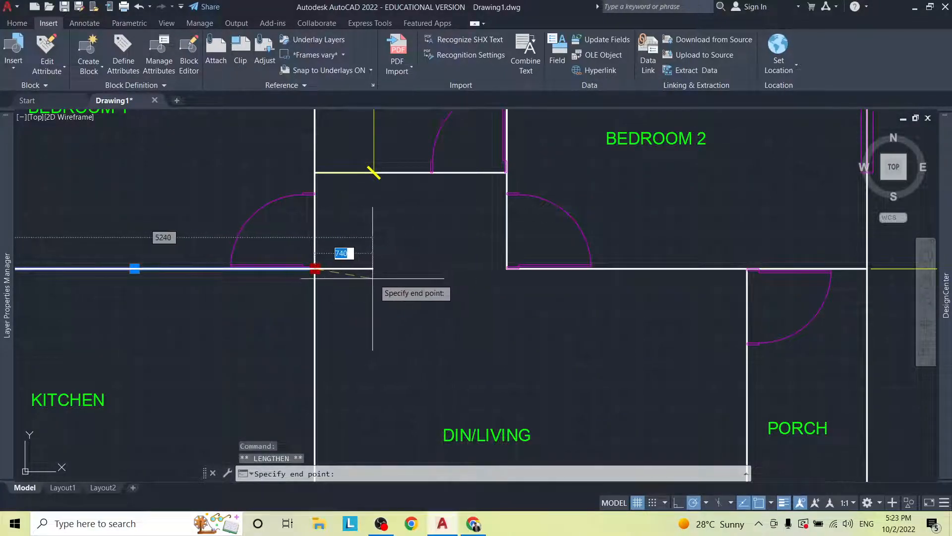
{"action": "type", "text": "45"}
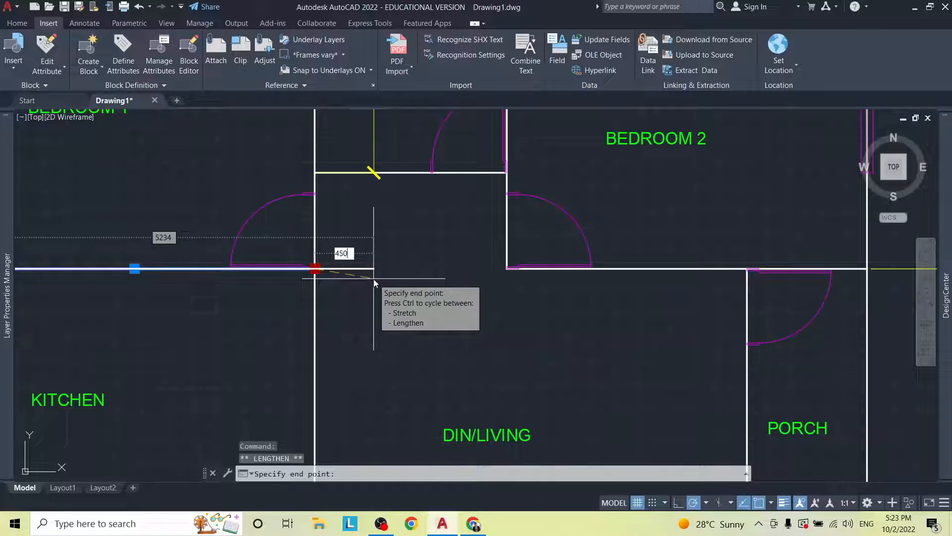
{"action": "type", "text": "0"}
{"action": "key", "text": "Return"}
{"action": "key", "text": "Escape"}
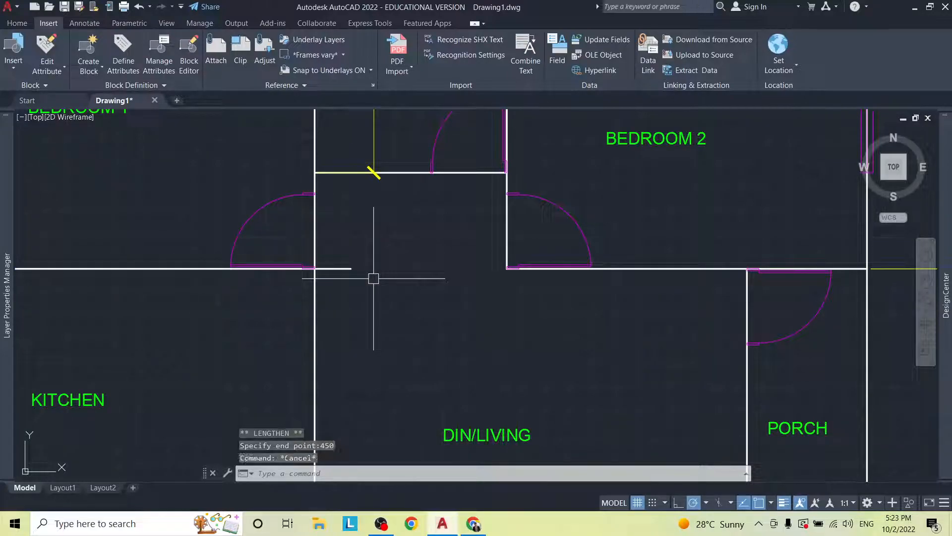
Step: Lengthen the wall between Bedroom 2 and DIN/LIVING by 450 at its left end, into the passage
{"action": "left_click", "coordinate": [626, 264]}
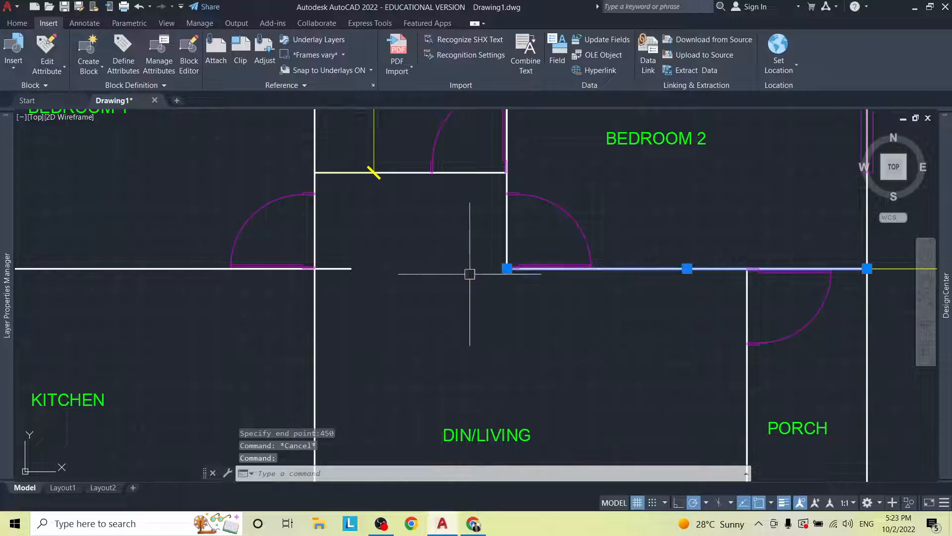
{"action": "mouse_move", "coordinate": [507, 269]}
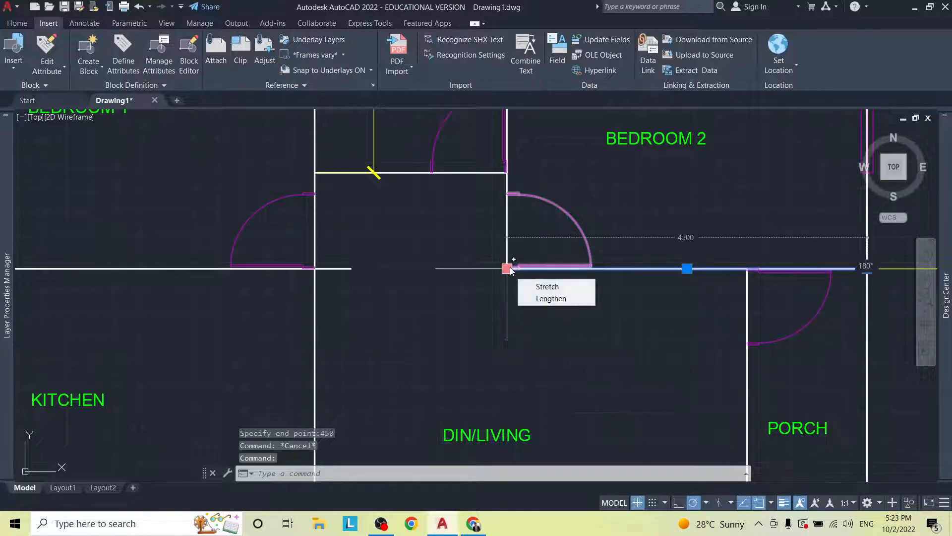
{"action": "left_click", "coordinate": [532, 298]}
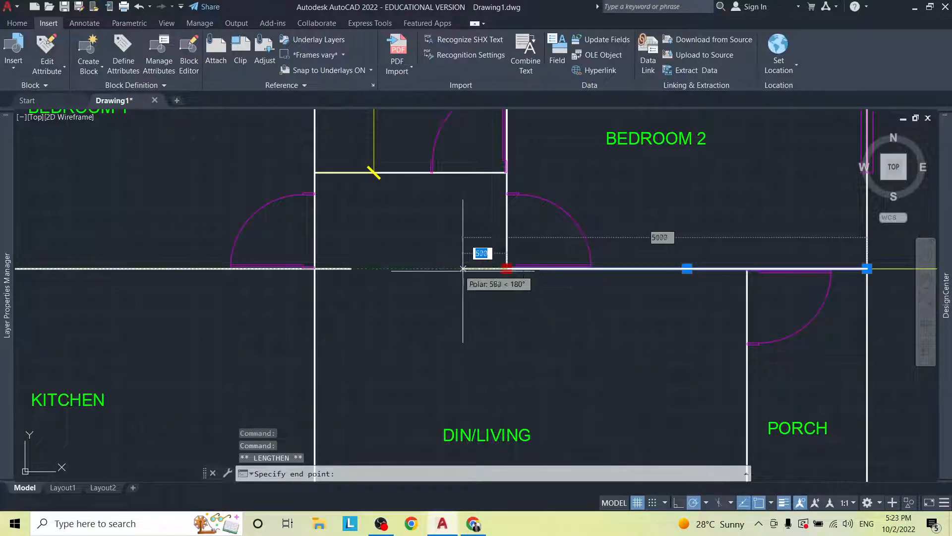
{"action": "type", "text": "4"}
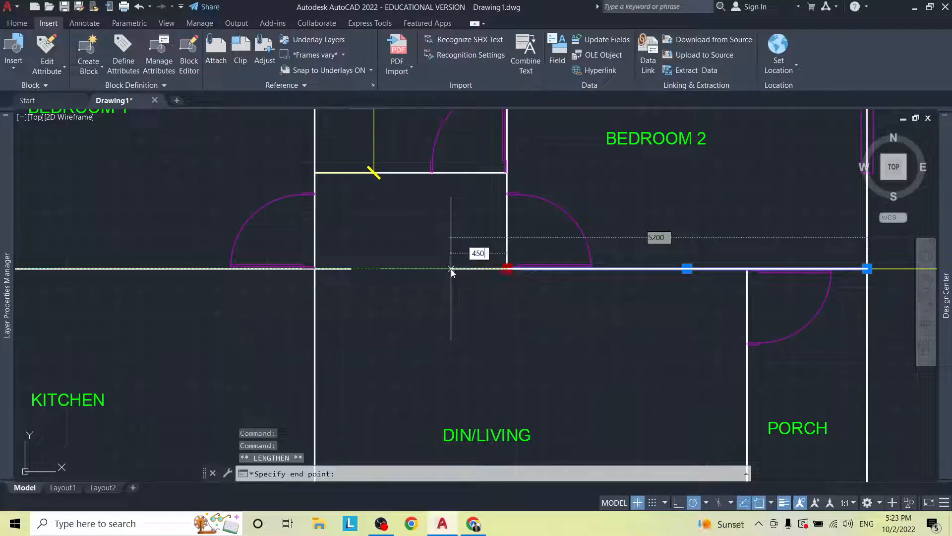
{"action": "type", "text": "50"}
{"action": "key", "text": "Return"}
{"action": "key", "text": "Escape"}
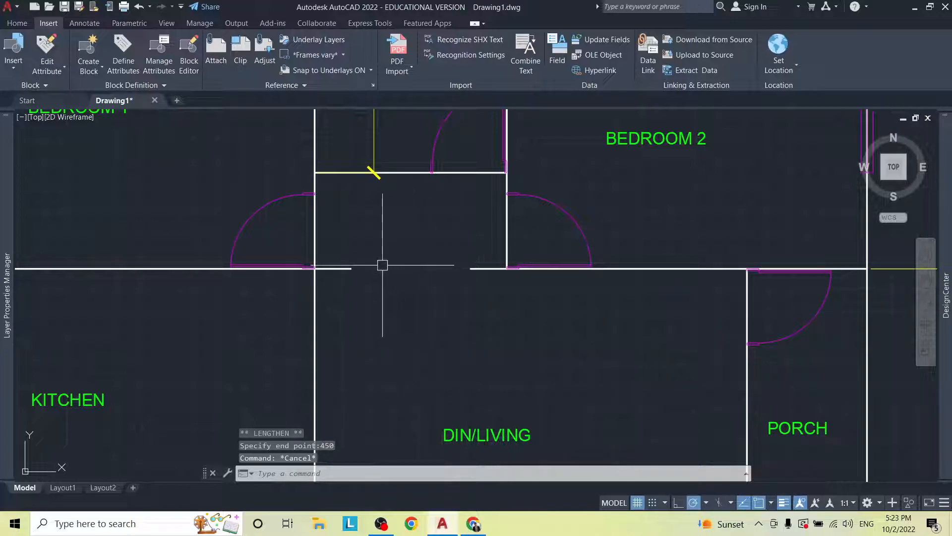
Step: Trim the wall segments across the door openings of Bedroom 1, the bathroom, Bedroom 2 and the porch
{"action": "scroll", "coordinate": [424, 264], "scroll_direction": "down", "scroll_amount": 2}
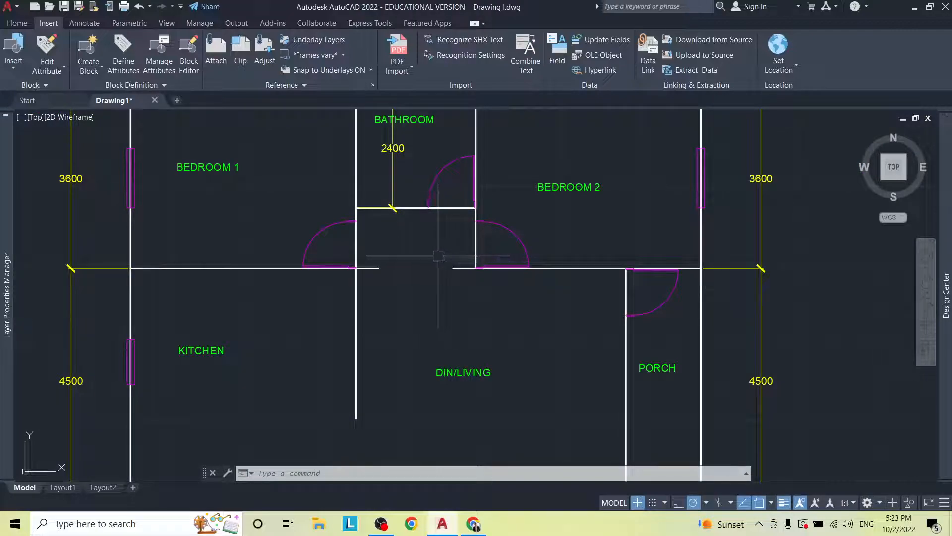
{"action": "scroll", "coordinate": [439, 256], "scroll_direction": "up", "scroll_amount": 2}
{"action": "scroll", "coordinate": [406, 238], "scroll_direction": "down", "scroll_amount": 2}
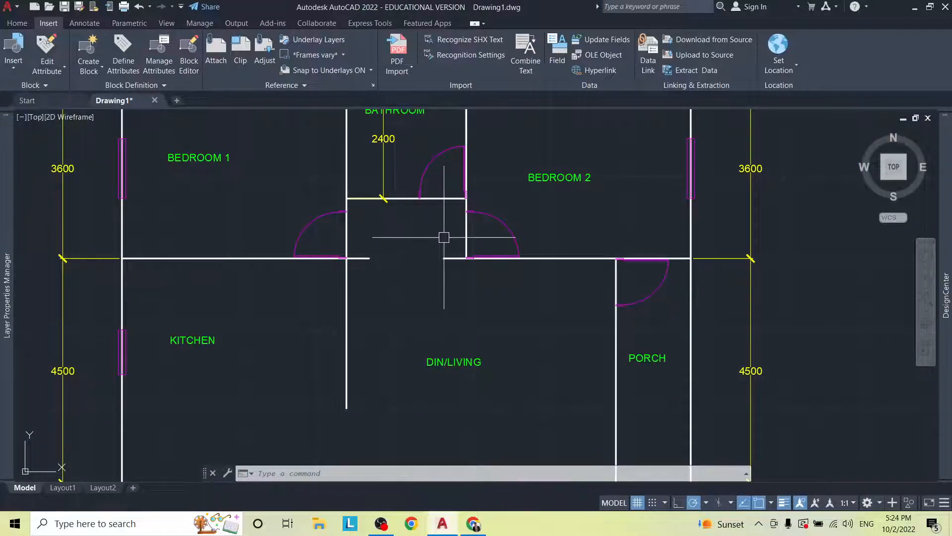
{"action": "scroll", "coordinate": [426, 201], "scroll_direction": "down", "scroll_amount": 2}
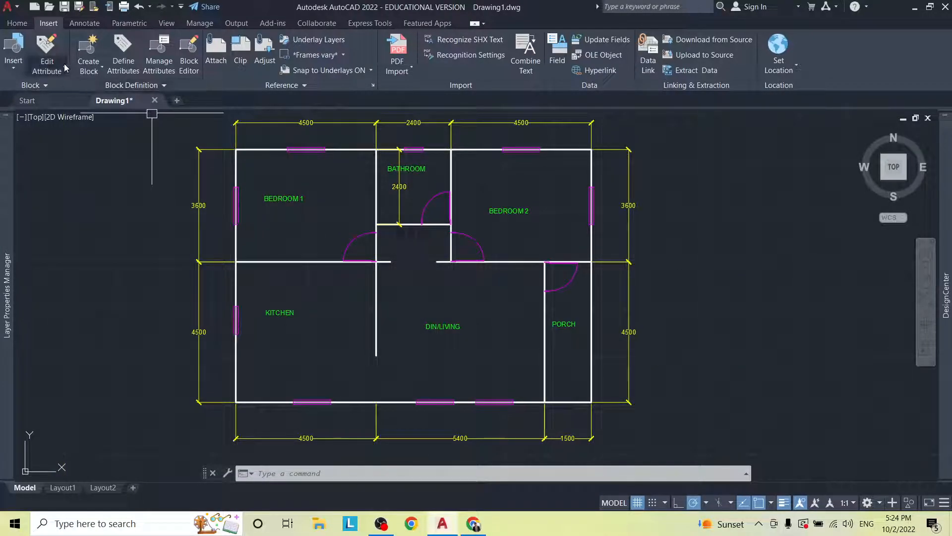
{"action": "left_click", "coordinate": [20, 26]}
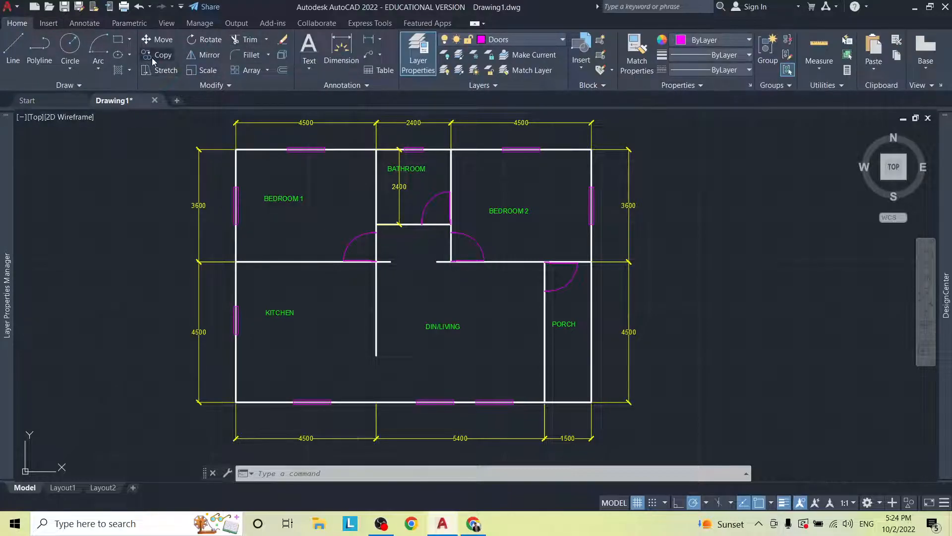
{"action": "left_click", "coordinate": [250, 40]}
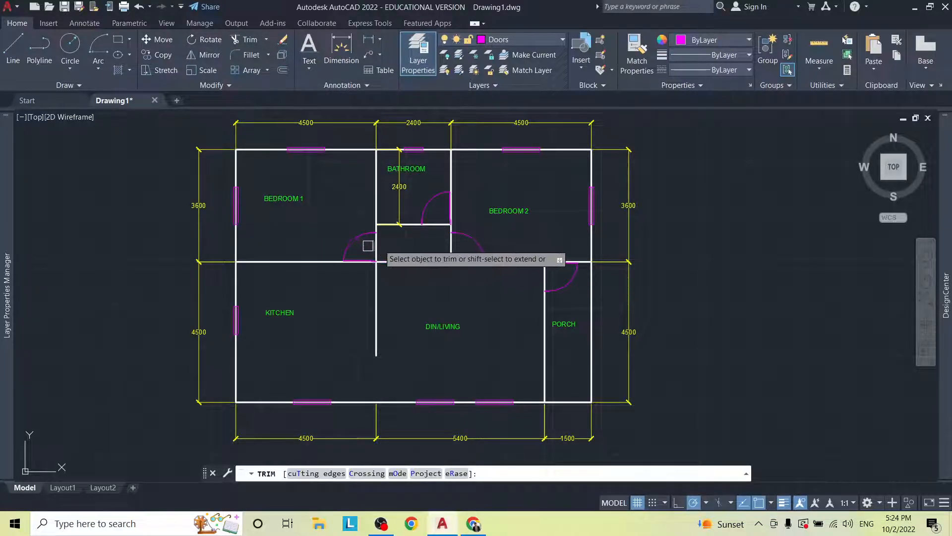
{"action": "left_click", "coordinate": [377, 242]}
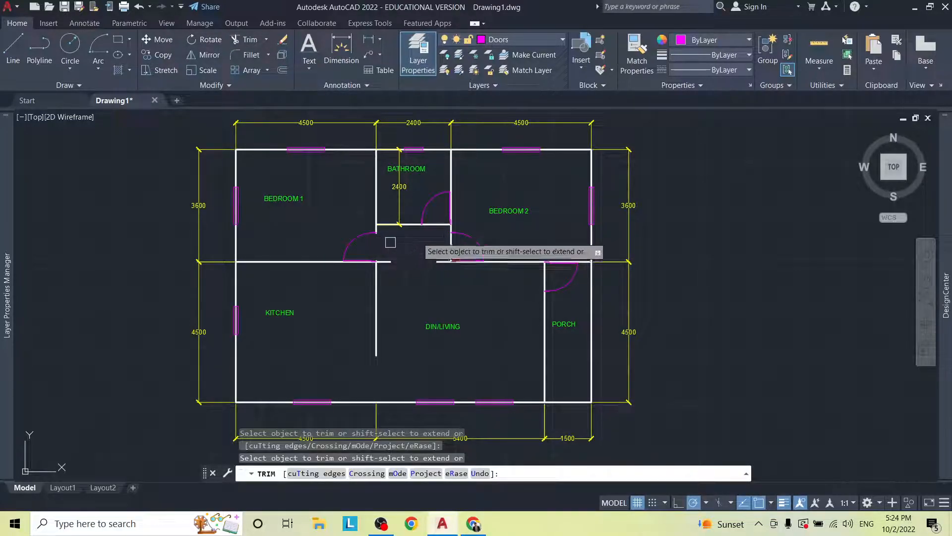
{"action": "left_click", "coordinate": [450, 230]}
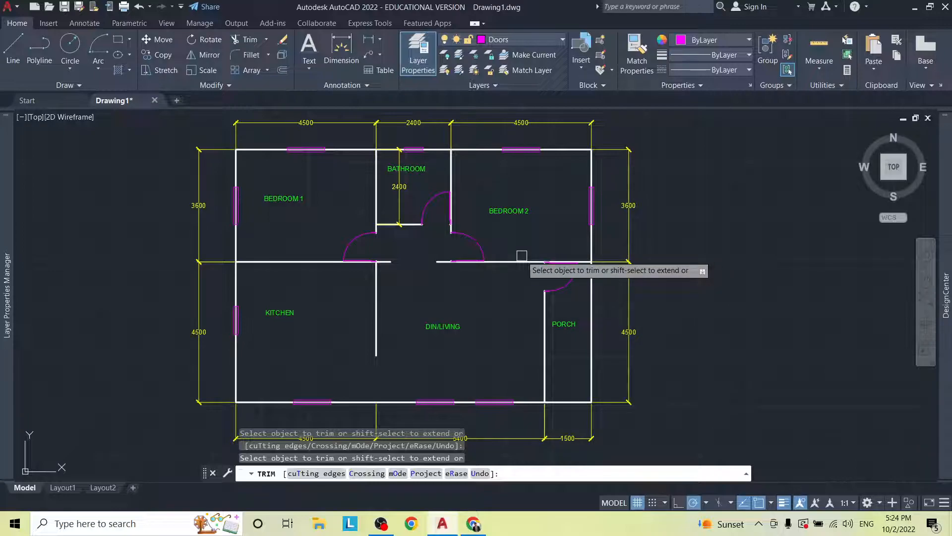
{"action": "key", "text": "Escape"}
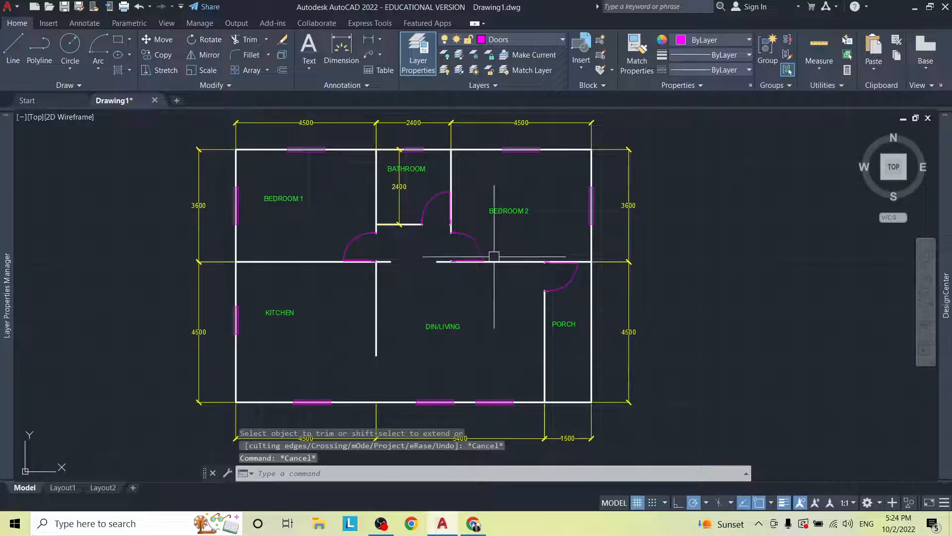
Step: Check the kitchen's outer door in the AutoDraw sketch, and insert a Door 1 block outside the kitchen's lower-left corner in AutoCAD
{"action": "key", "text": "alt+Tab"}
{"action": "key", "text": "Tab"}
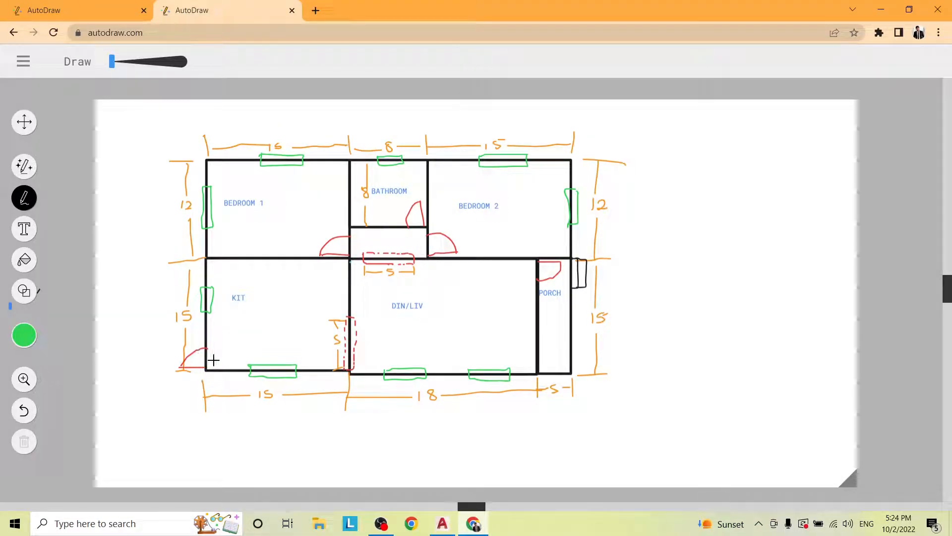
{"action": "key", "text": "alt+Tab"}
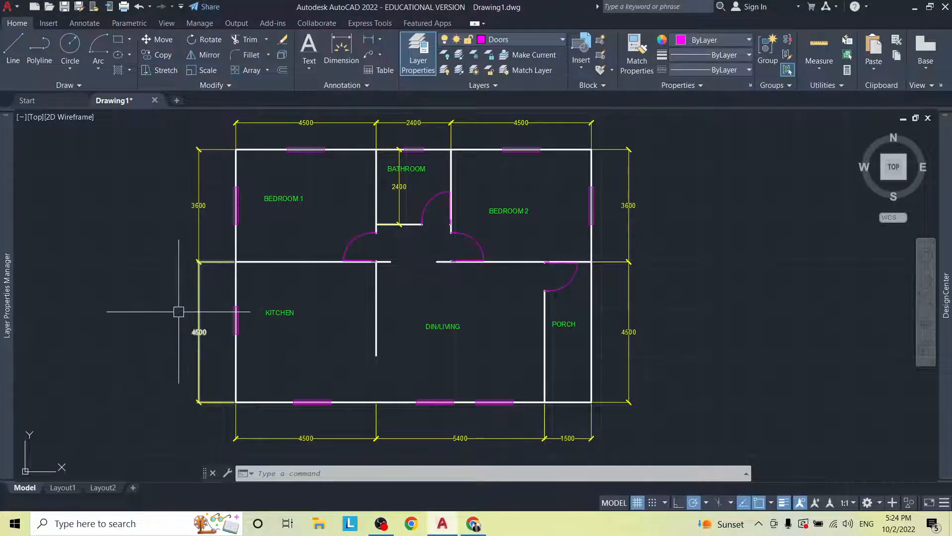
{"action": "left_click", "coordinate": [49, 23]}
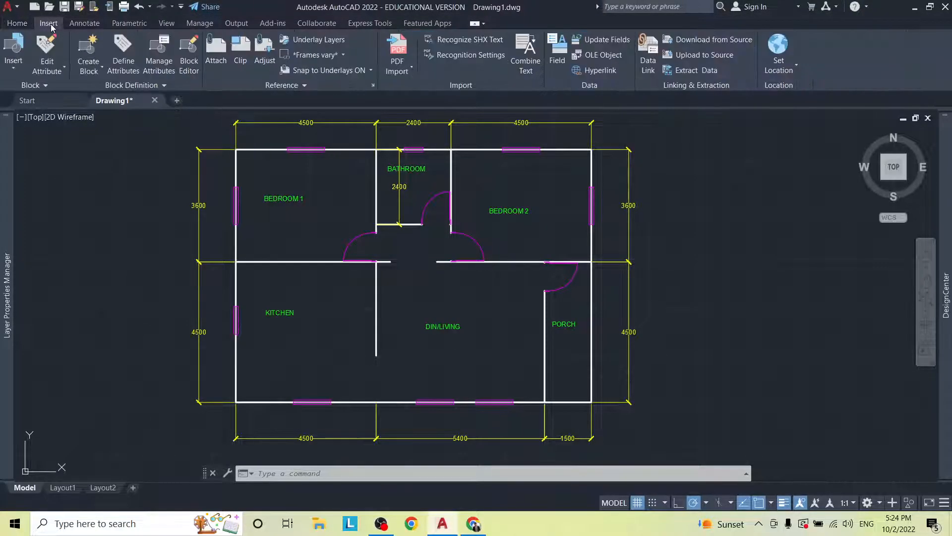
{"action": "left_click", "coordinate": [19, 73]}
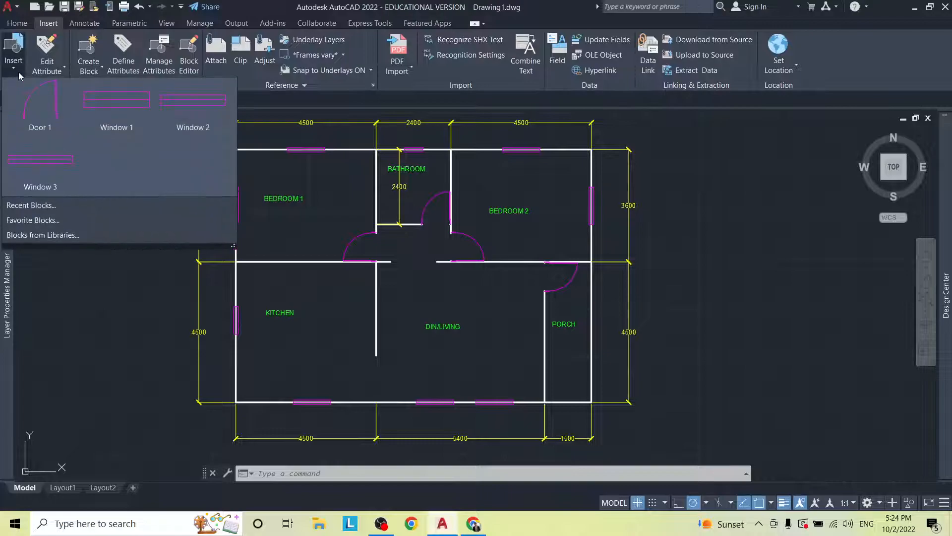
{"action": "left_click", "coordinate": [41, 104]}
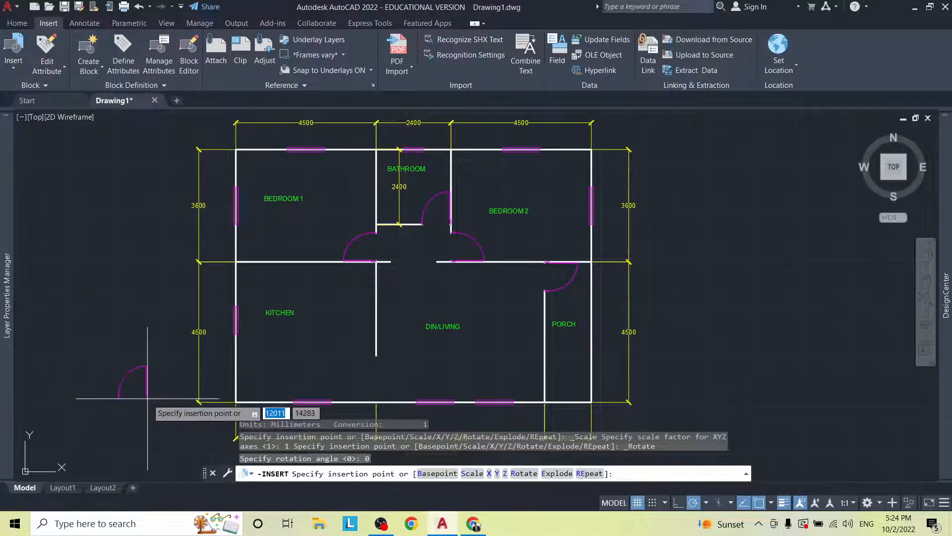
{"action": "left_click", "coordinate": [143, 395]}
Step: Compare the kitchen door's orientation with the AutoDraw sketch, and rotate the new AutoCAD door block by 90 degrees about its hinge-side lower end
{"action": "scroll", "coordinate": [151, 390], "scroll_direction": "up", "scroll_amount": 2}
{"action": "key", "text": "alt+Tab"}
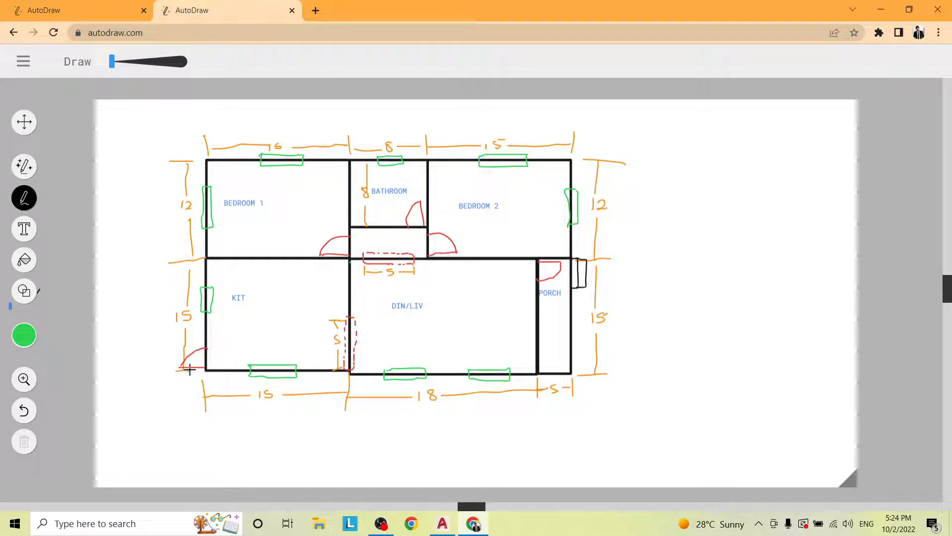
{"action": "key", "text": "alt+Tab"}
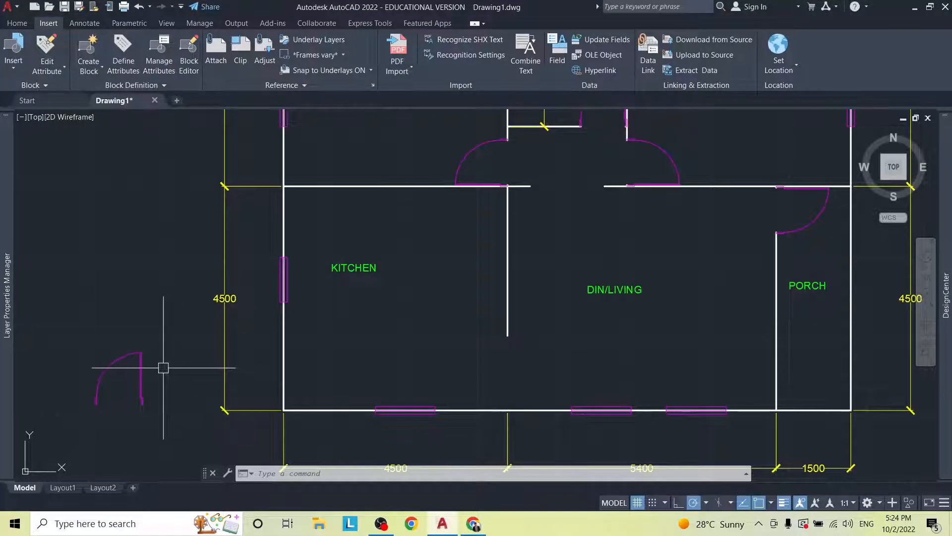
{"action": "left_click", "coordinate": [161, 374]}
{"action": "left_click", "coordinate": [90, 399]}
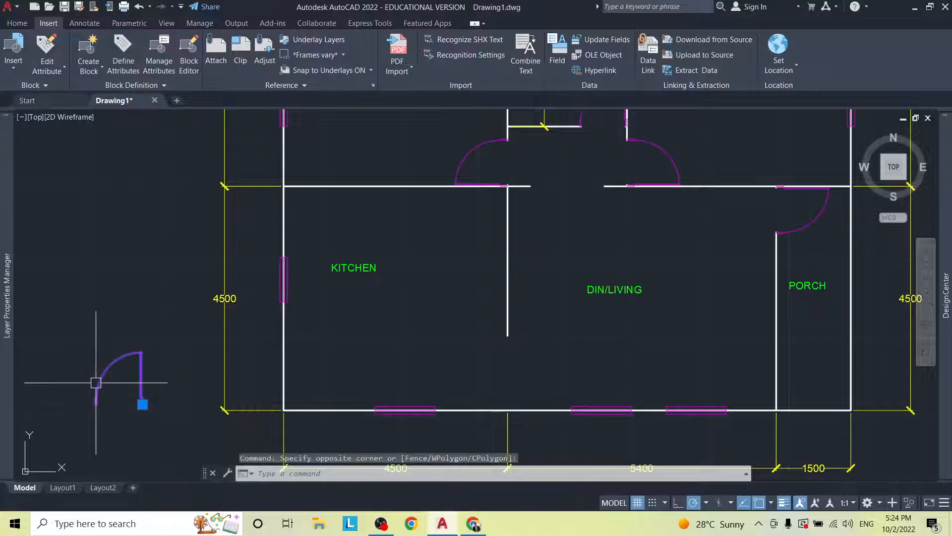
{"action": "left_click", "coordinate": [18, 23]}
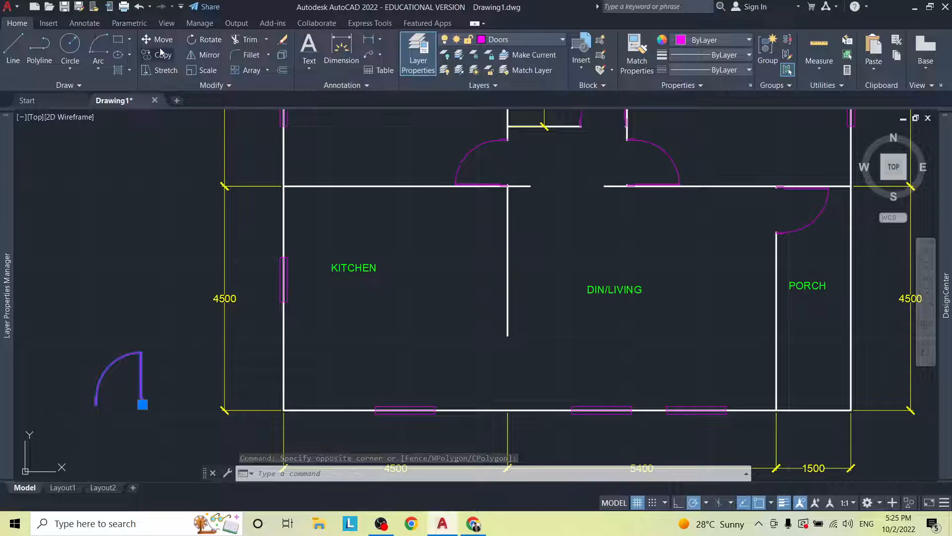
{"action": "left_click", "coordinate": [208, 41]}
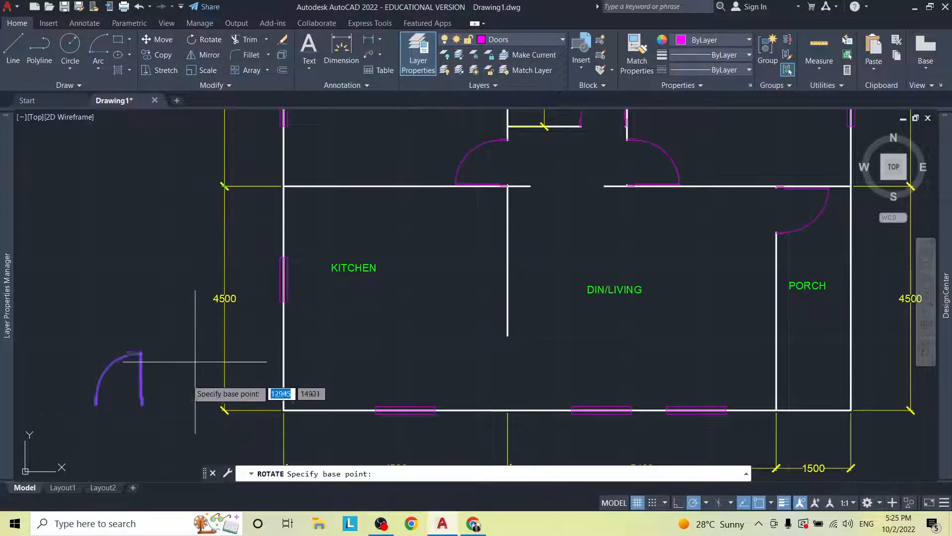
{"action": "scroll", "coordinate": [142, 421], "scroll_direction": "up", "scroll_amount": 4}
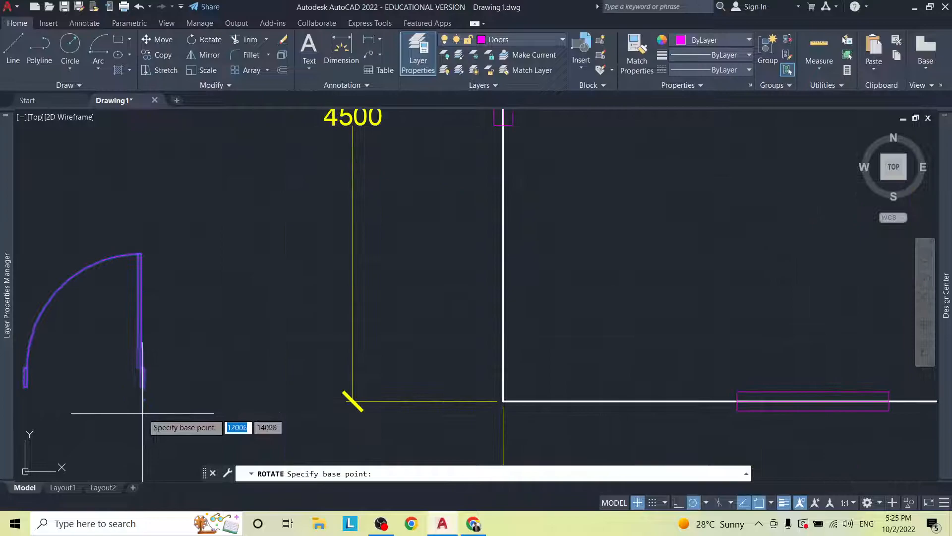
{"action": "left_click", "coordinate": [144, 386]}
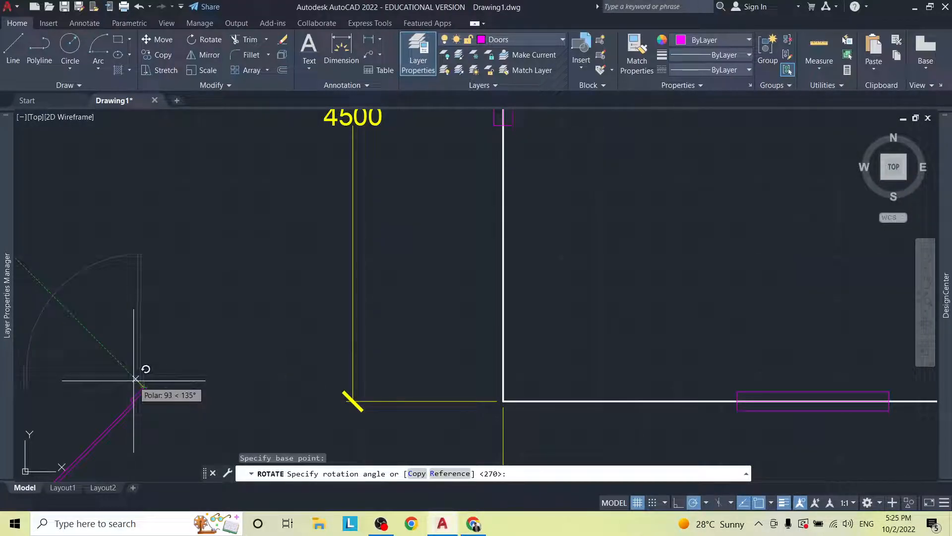
{"action": "type", "text": "90"}
{"action": "key", "text": "Return"}
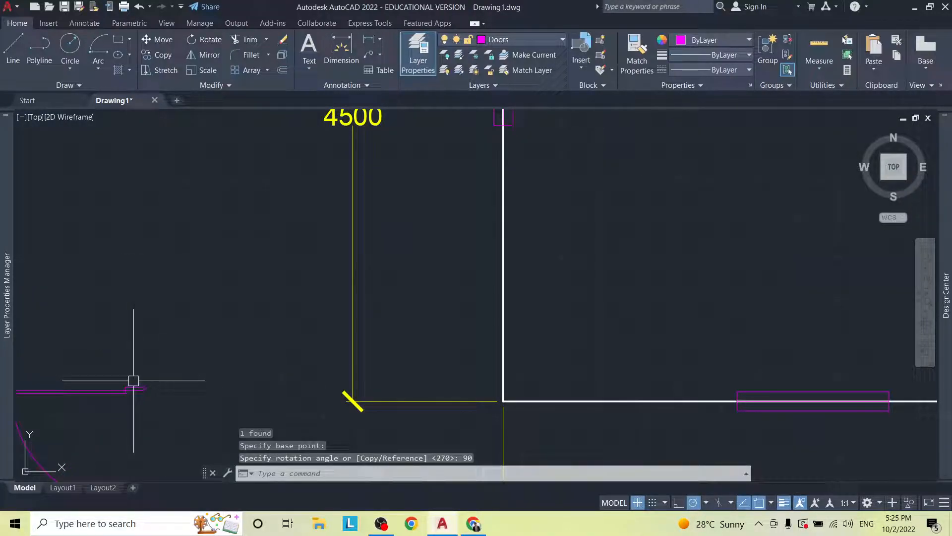
Step: Mirror the rotated kitchen door across a horizontal line above it and erase the source object
{"action": "middle_click_drag", "start_coordinate": [132, 380], "coordinate": [287, 258]}
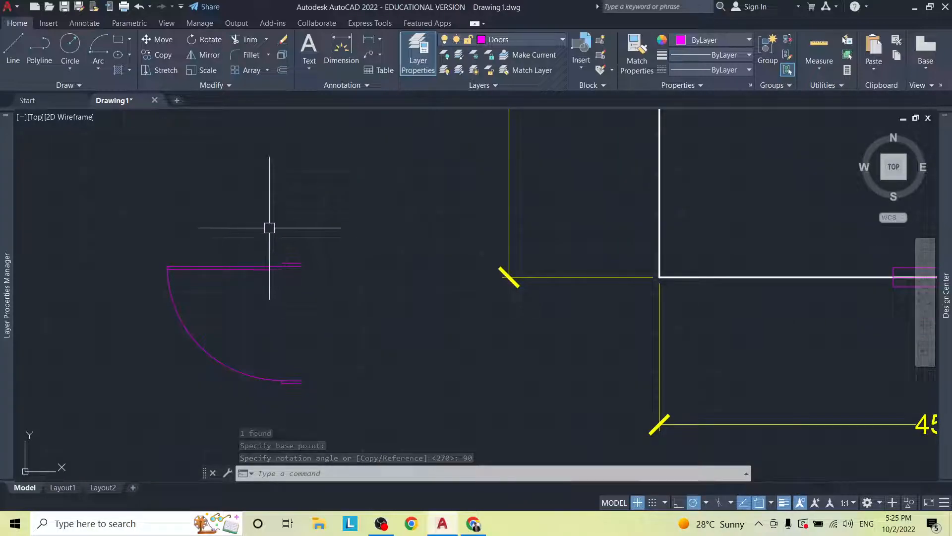
{"action": "left_click", "coordinate": [207, 55]}
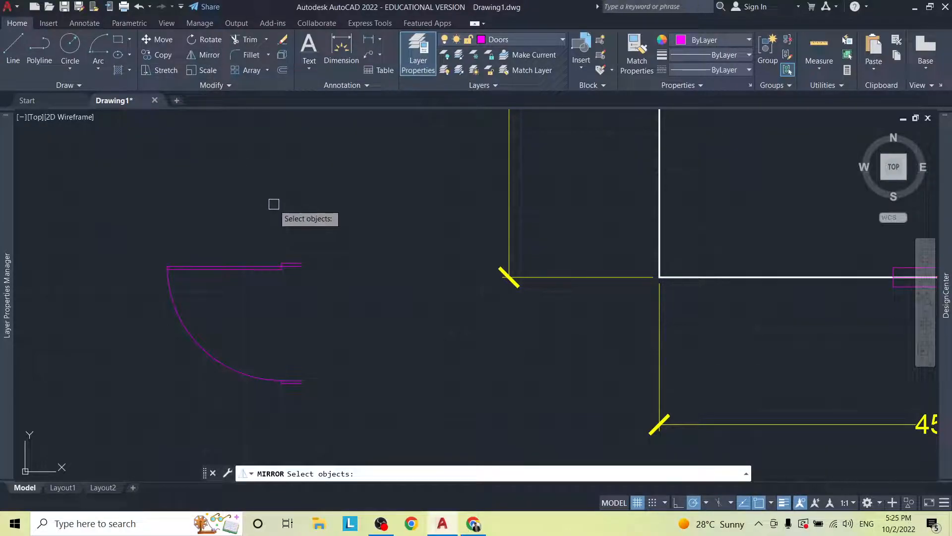
{"action": "left_click", "coordinate": [287, 268]}
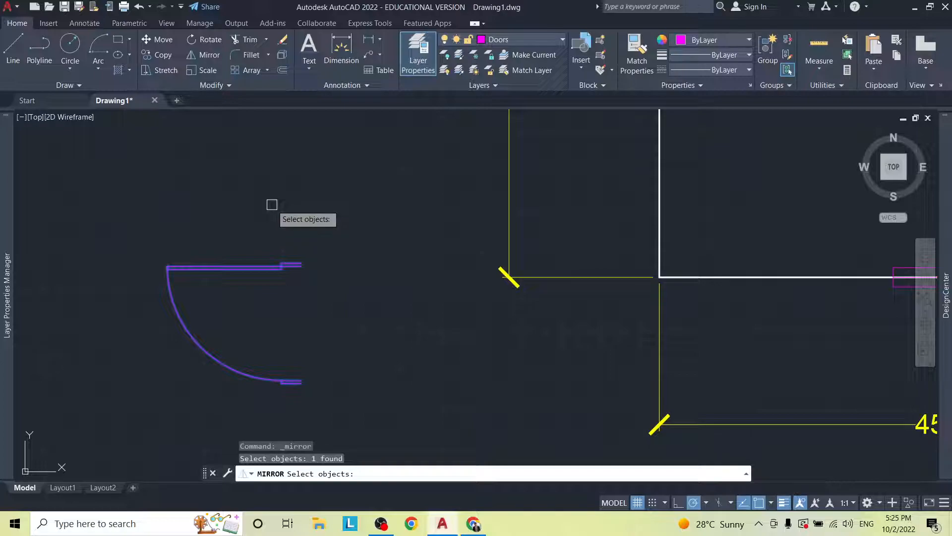
{"action": "key", "text": "Return"}
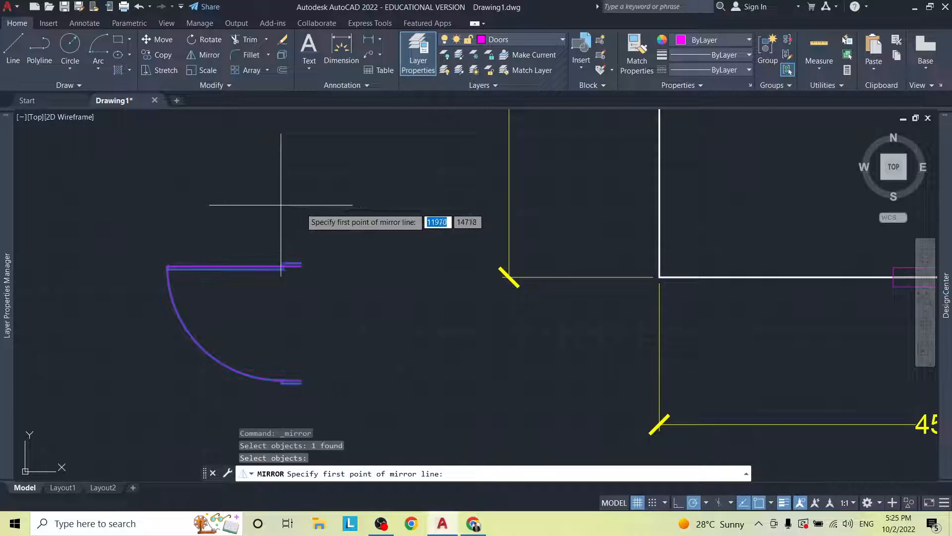
{"action": "left_click", "coordinate": [307, 207]}
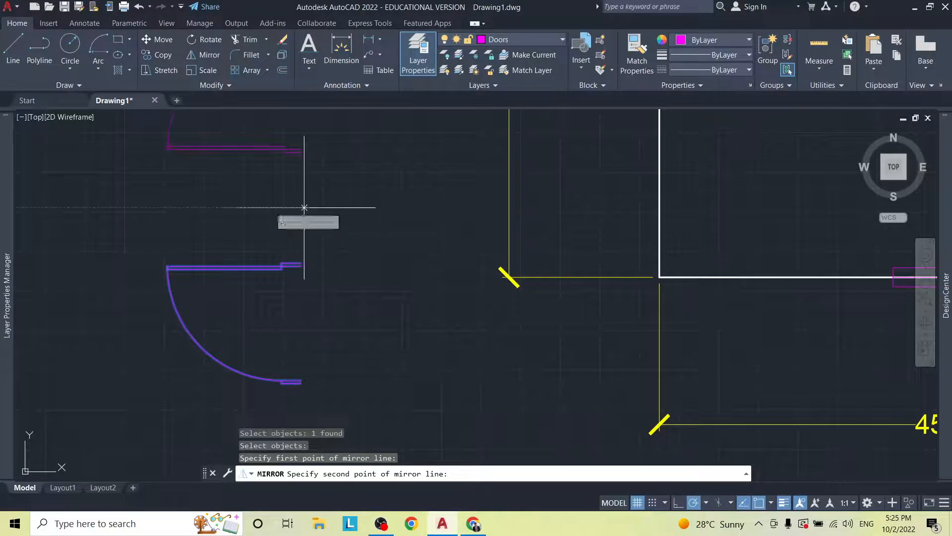
{"action": "left_click", "coordinate": [94, 208]}
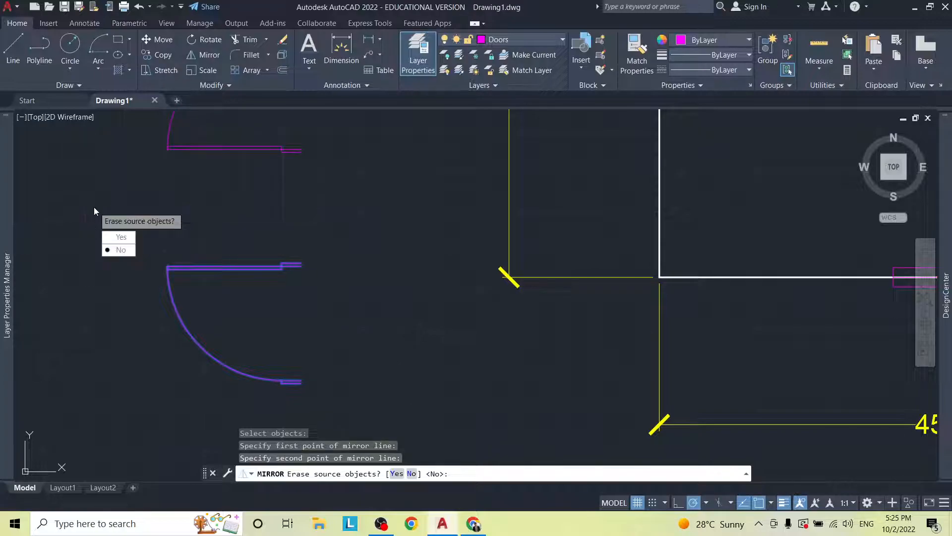
{"action": "left_click", "coordinate": [128, 238]}
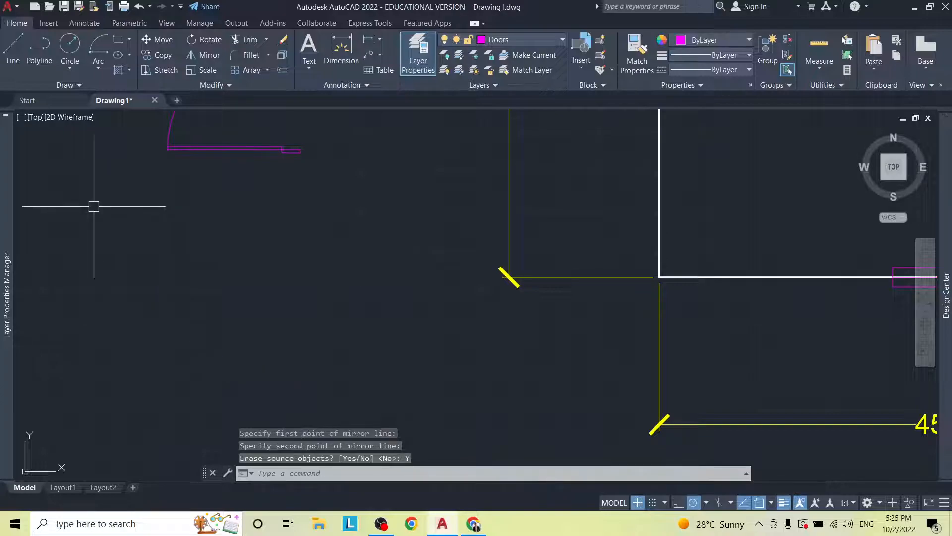
{"action": "type", "text": "p"}
{"action": "key", "text": "Return"}
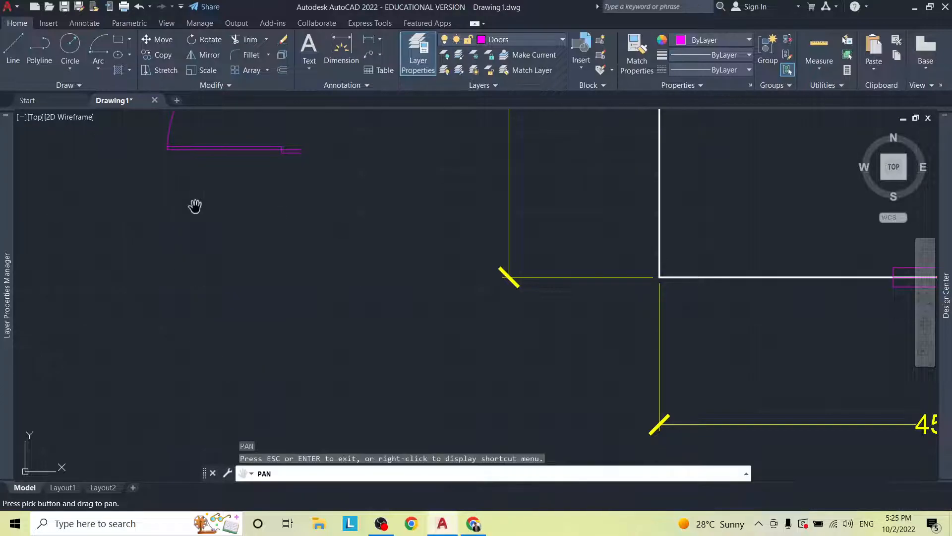
{"action": "mouse_move", "coordinate": [195, 211]}
{"action": "left_mouse_down"}
{"action": "mouse_move", "coordinate": [231, 244]}
{"action": "mouse_move", "coordinate": [335, 449]}
{"action": "mouse_move", "coordinate": [292, 357]}
{"action": "mouse_move", "coordinate": [255, 336]}
{"action": "left_mouse_up"}
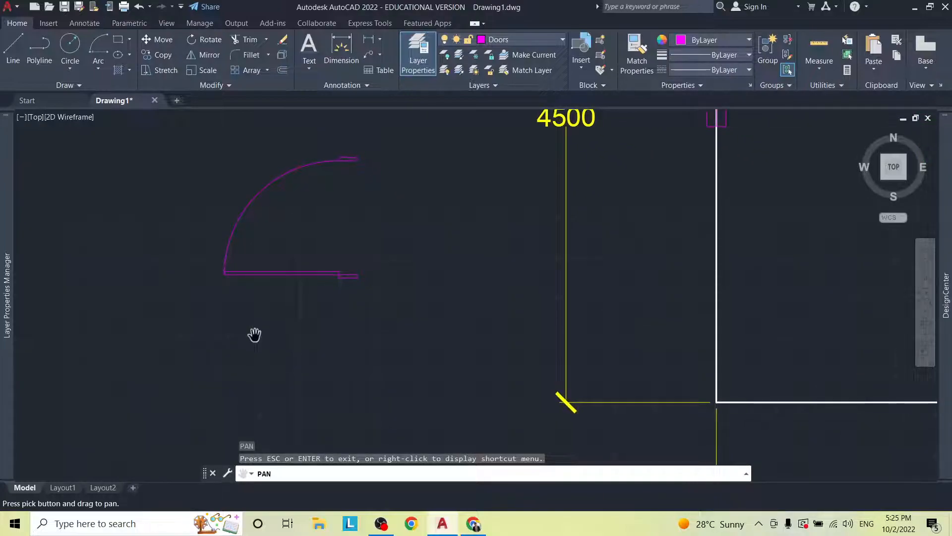
Step: Move the mirrored door block by its lower jamb corner onto the kitchen's lower-left outer wall corner
{"action": "key", "text": "Escape"}
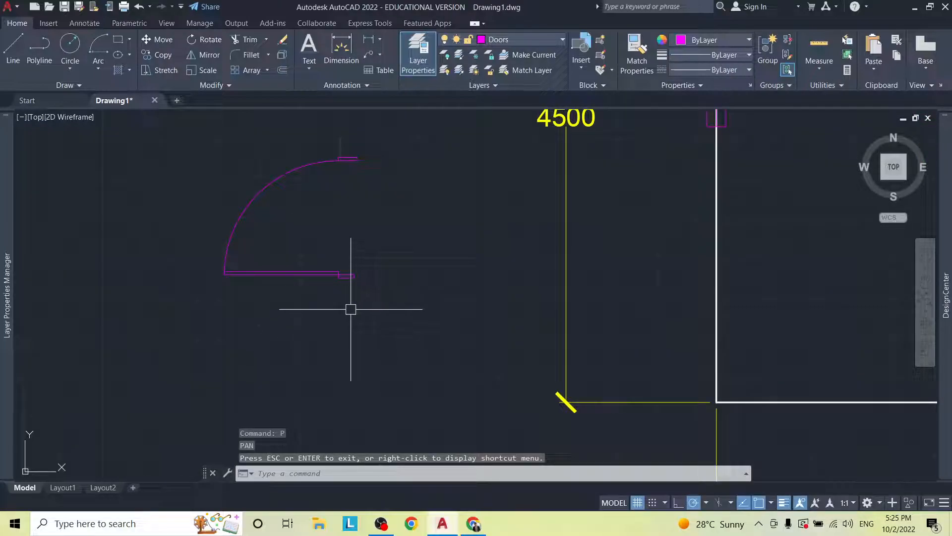
{"action": "left_click", "coordinate": [349, 274]}
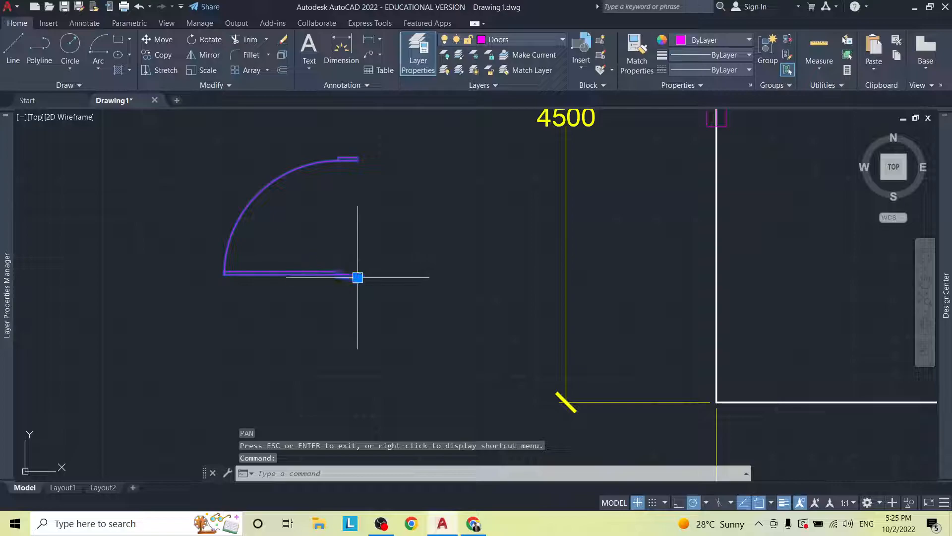
{"action": "left_click", "coordinate": [357, 276]}
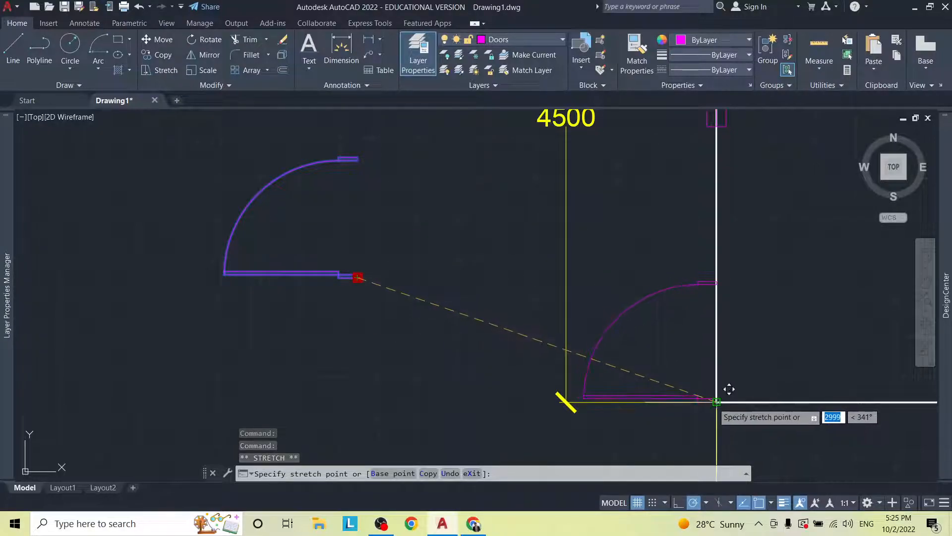
{"action": "left_click", "coordinate": [717, 401]}
{"action": "key", "text": "Escape"}
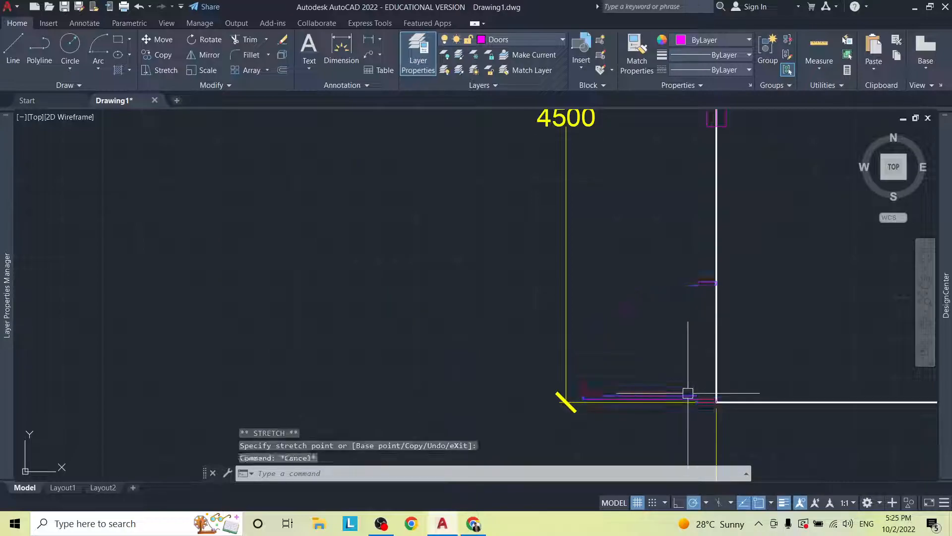
Step: Trim the kitchen's left wall segment across the new outer door's opening
{"action": "type", "text": "tr"}
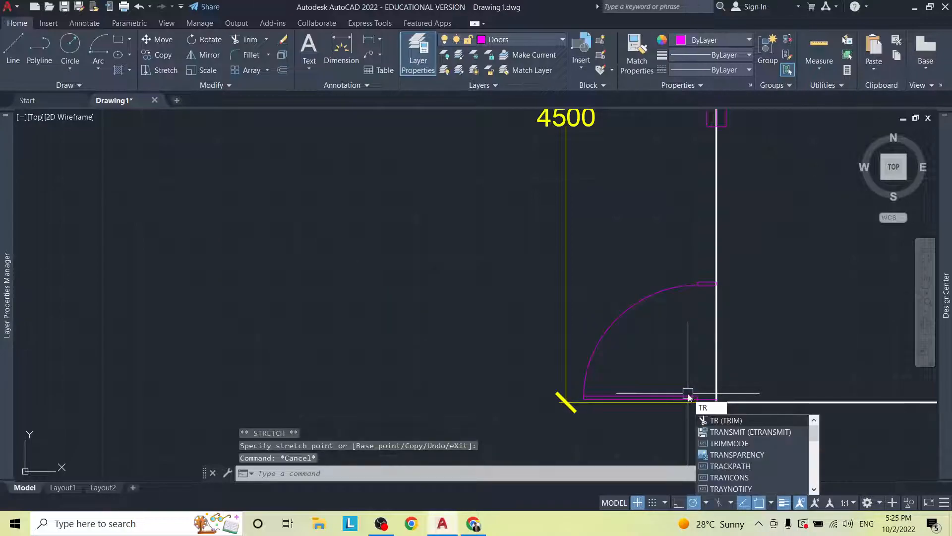
{"action": "key", "text": "Return"}
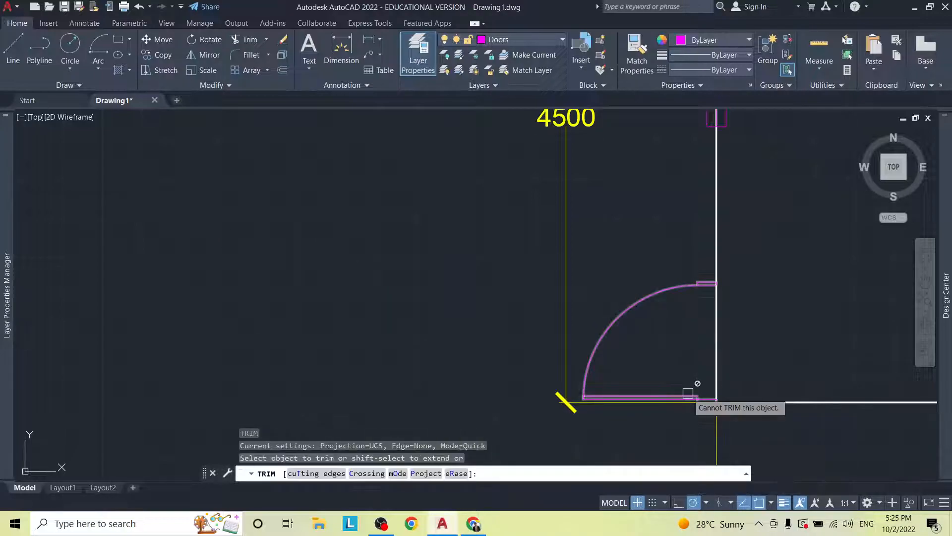
{"action": "left_click", "coordinate": [715, 348]}
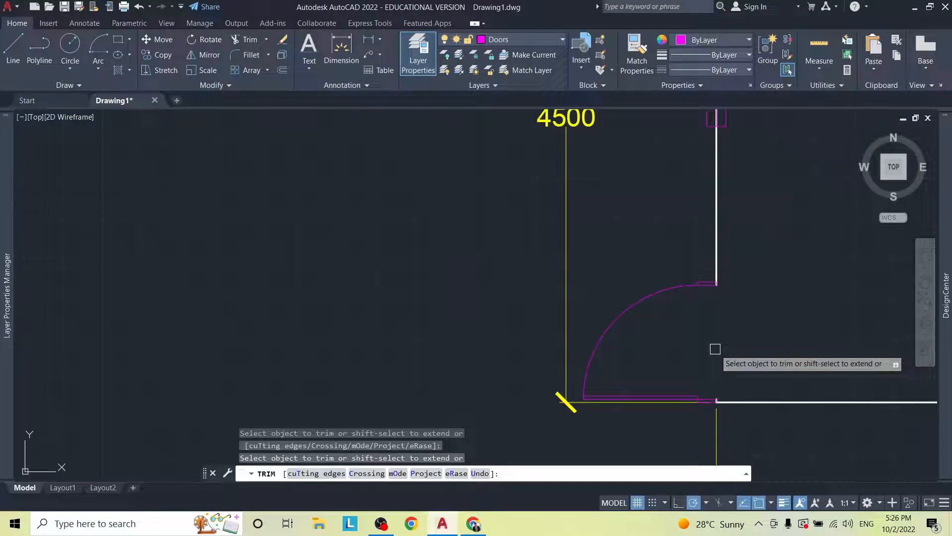
{"action": "key", "text": "Escape"}
{"action": "key", "text": "Escape"}
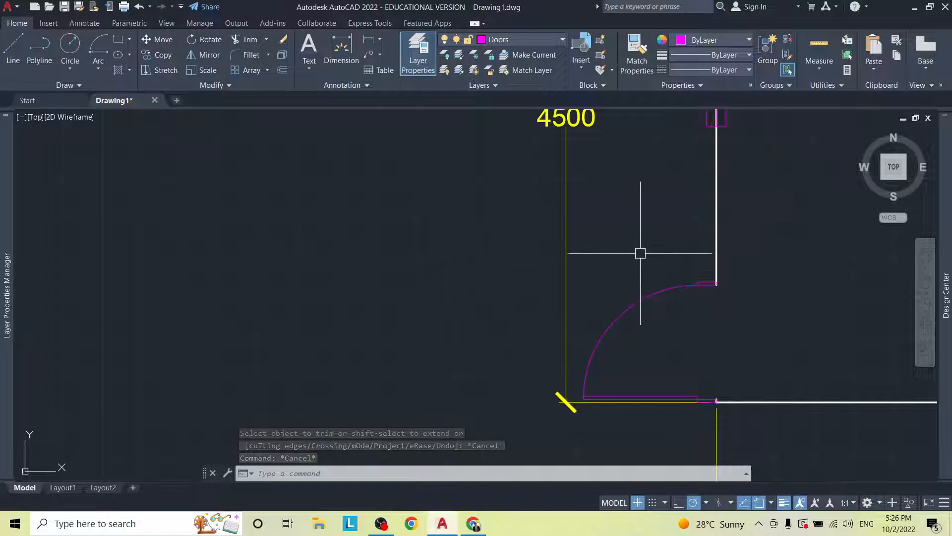
Step: Examine the complete floor plan with all its rooms, doors, windows and dimensions, framed in a zoom window around the whole plan
{"action": "scroll", "coordinate": [644, 253], "scroll_direction": "down", "scroll_amount": 3}
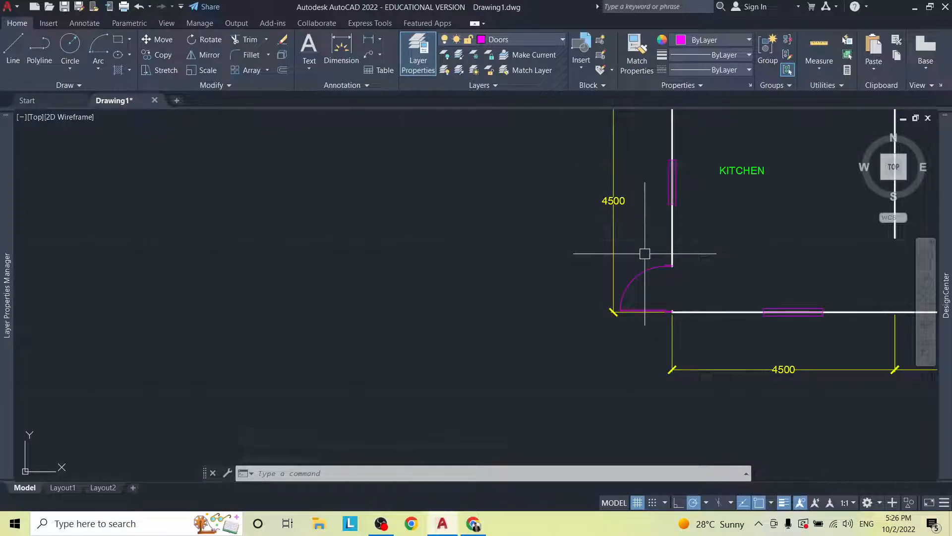
{"action": "type", "text": "z"}
{"action": "key", "text": "Return"}
{"action": "type", "text": "a"}
{"action": "key", "text": "Return"}
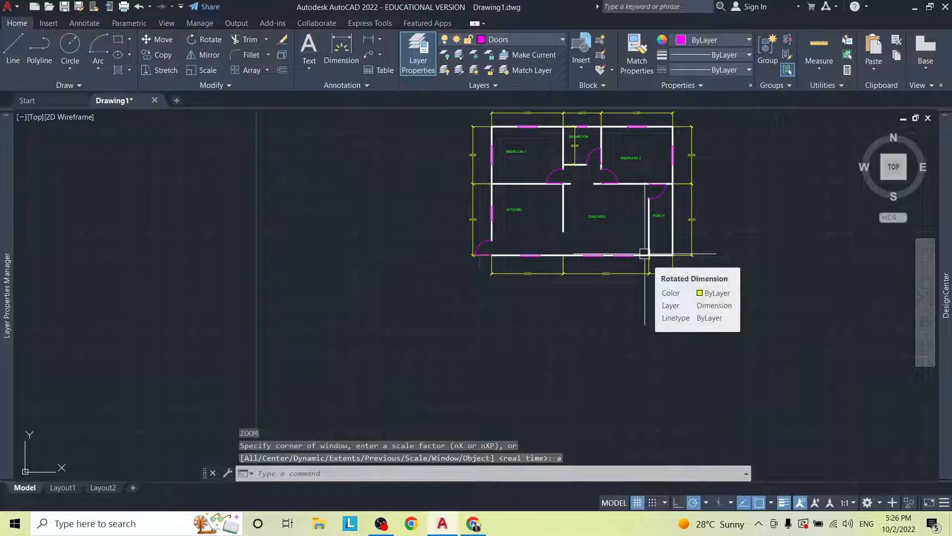
{"action": "type", "text": "p"}
{"action": "key", "text": "Return"}
{"action": "left_click_drag", "start_coordinate": [640, 254], "coordinate": [537, 347]}
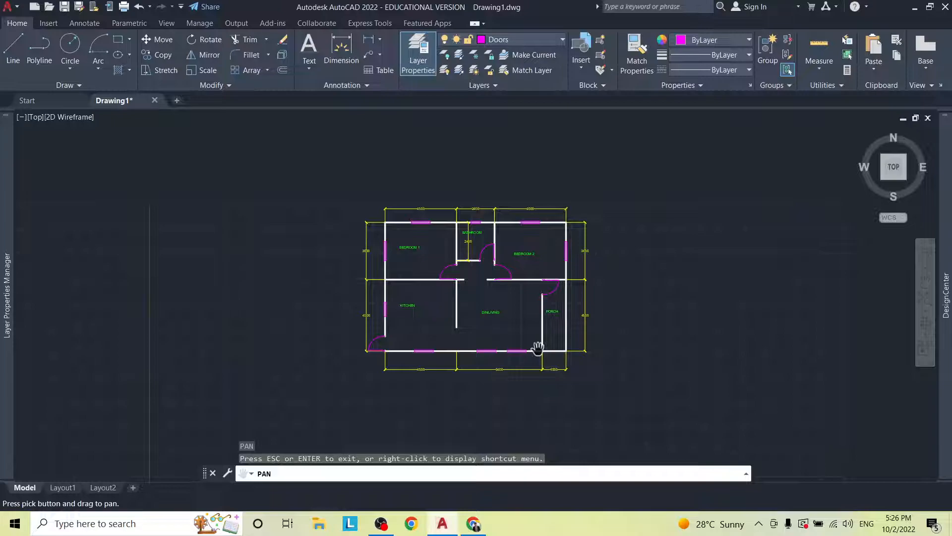
{"action": "key", "text": "Escape"}
{"action": "type", "text": "z"}
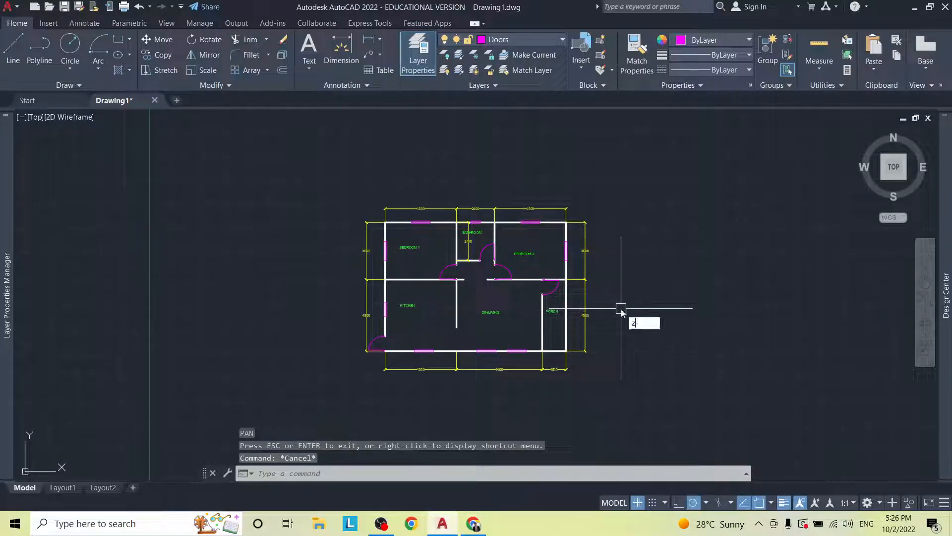
{"action": "key", "text": "Return"}
{"action": "type", "text": "w"}
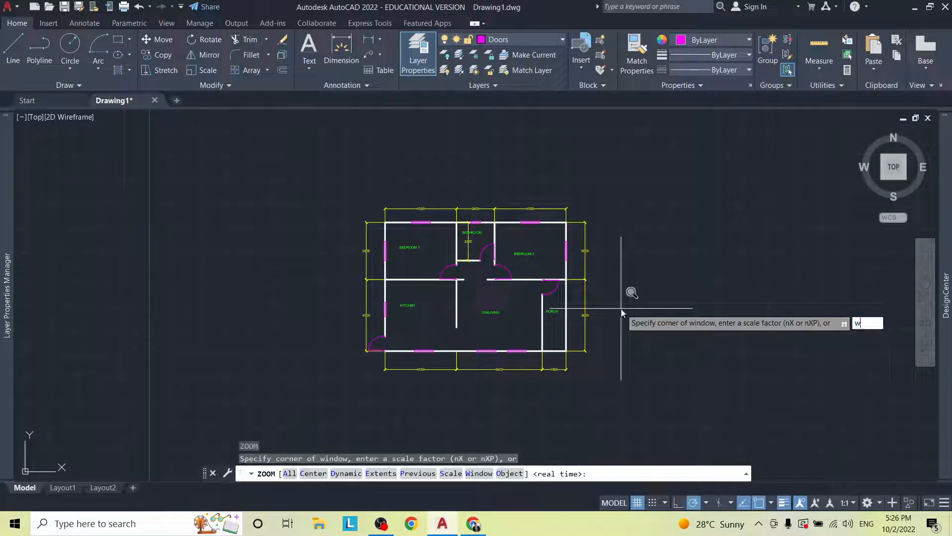
{"action": "key", "text": "Return"}
{"action": "left_click", "coordinate": [619, 183]}
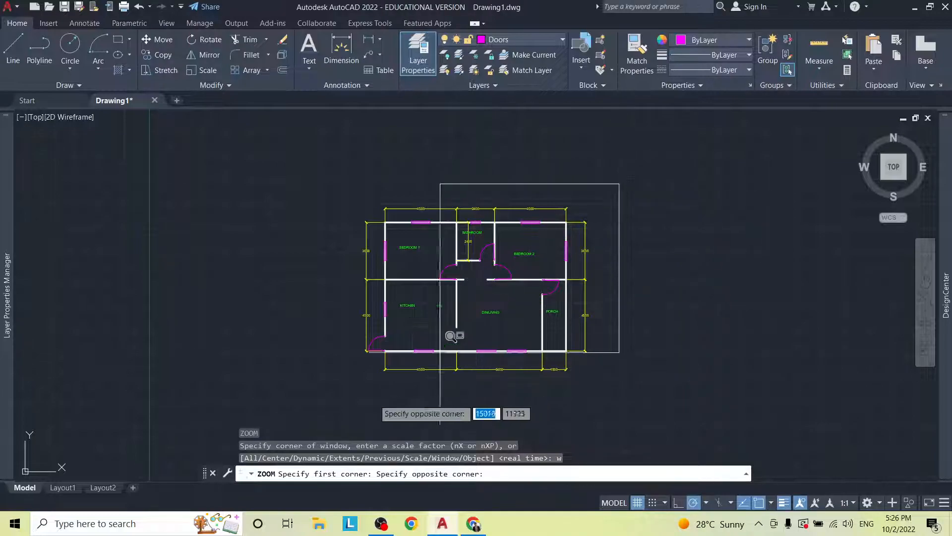
{"action": "left_click", "coordinate": [323, 386]}
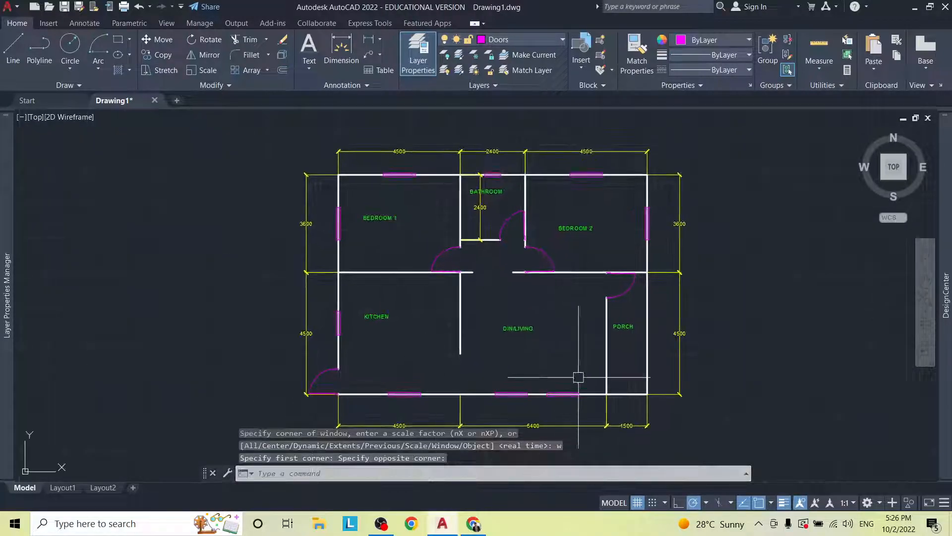